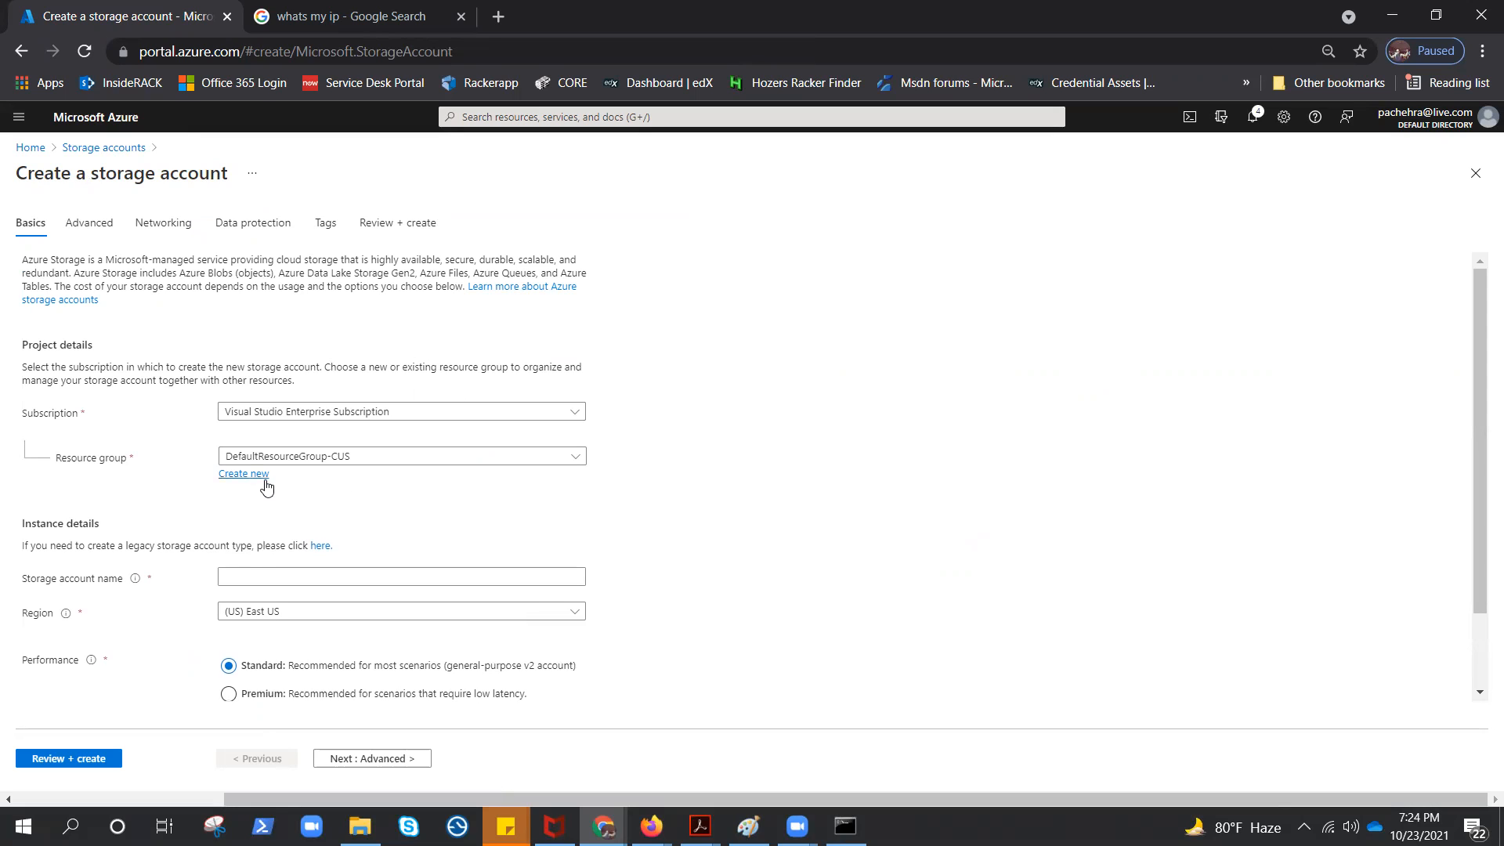
Create a new resource group named APP-RG for the storage account
{"action": "left_click", "coordinate": [230, 476]}
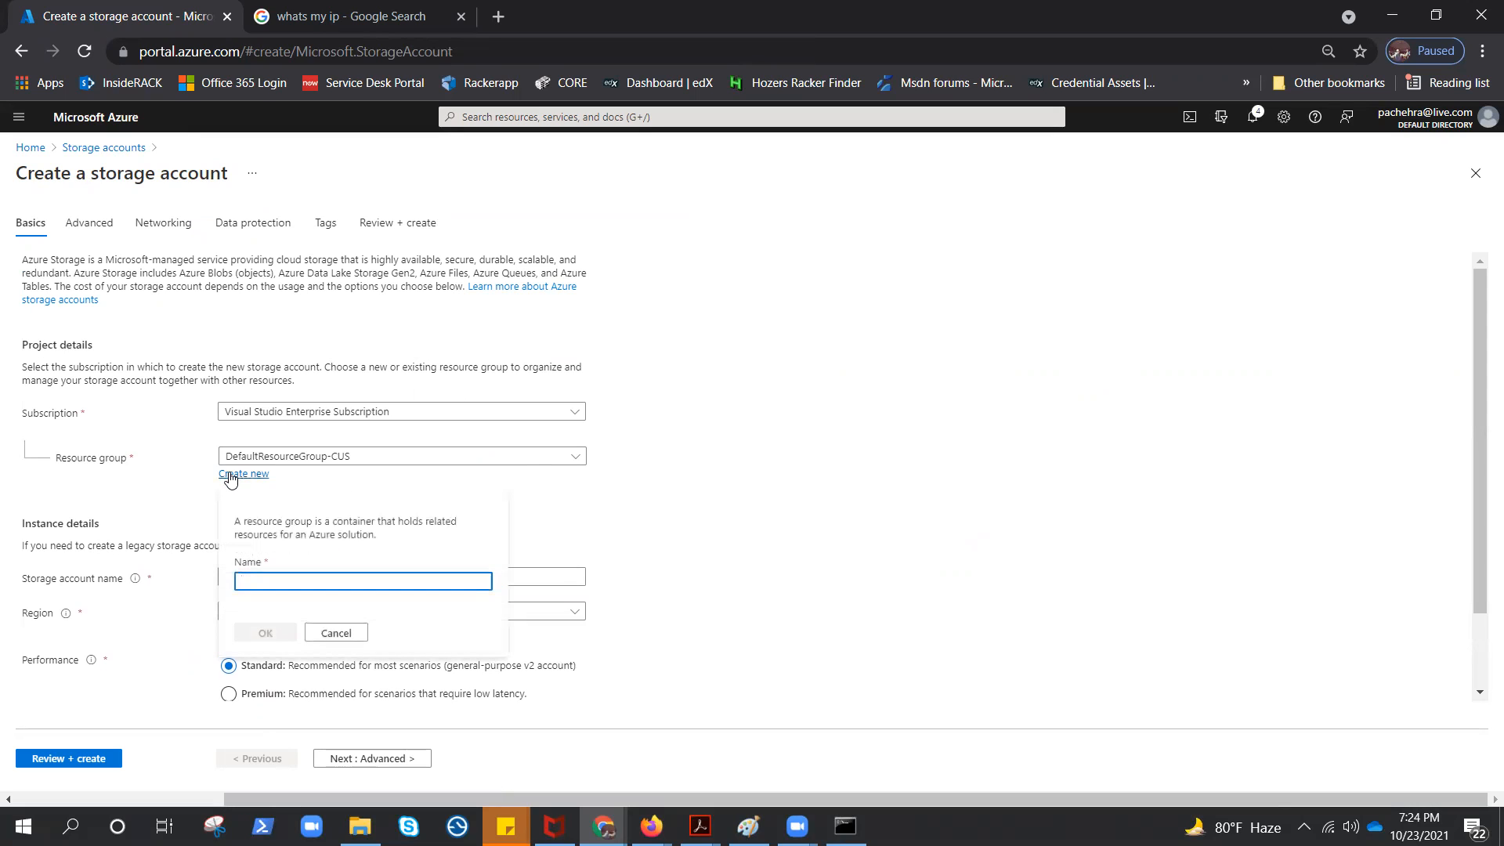
{"action": "type", "text": "AOIPP-RG"}
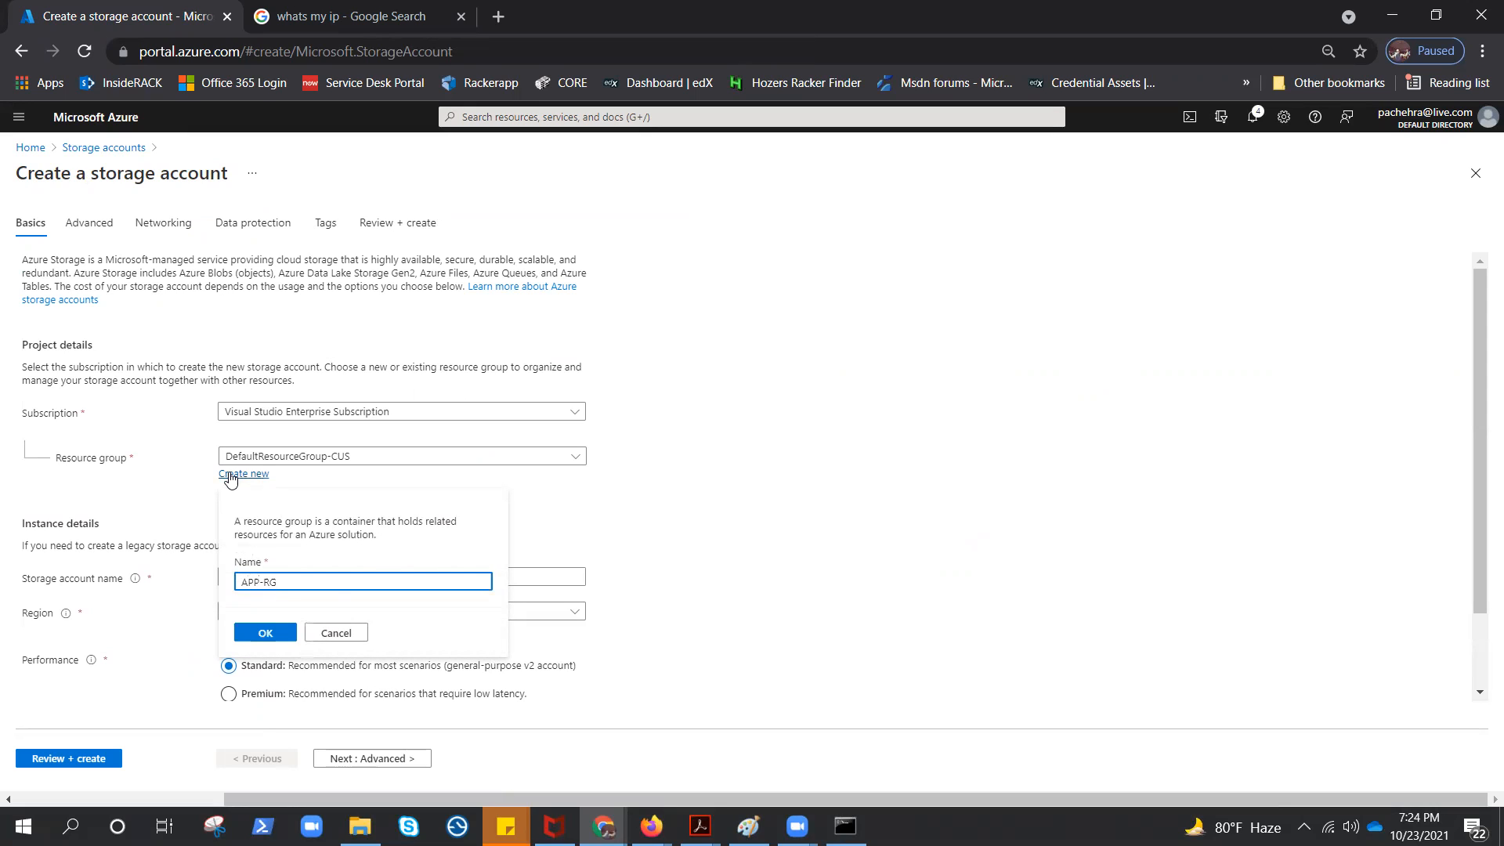
{"action": "left_click", "coordinate": [266, 633]}
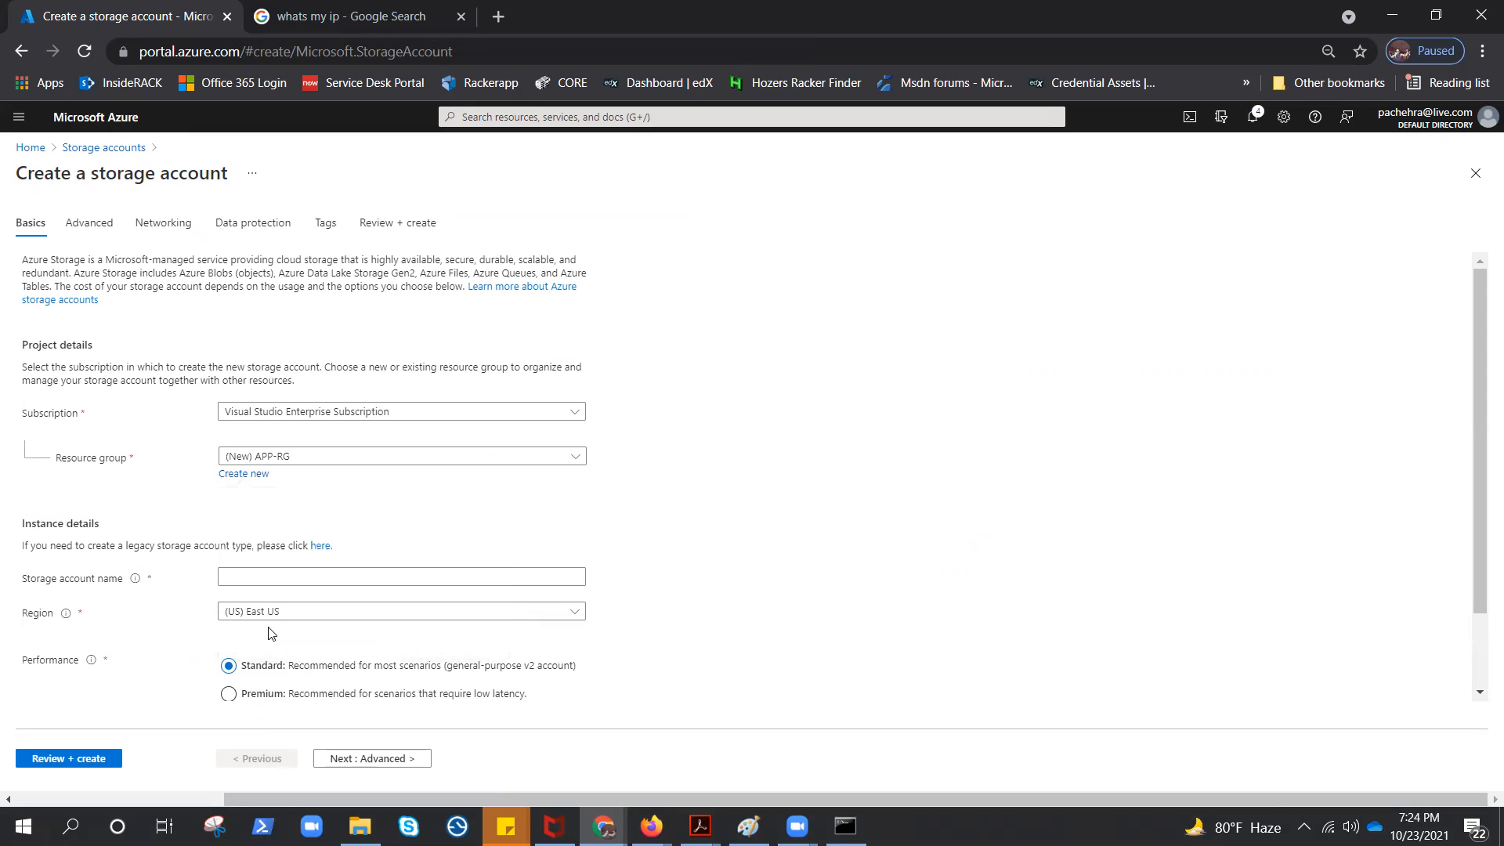
Name the storage account with the prefix imgstor, the account owner's handle and the suffix 01
{"action": "left_click", "coordinate": [249, 576]}
{"action": "left_click", "coordinate": [667, 570]}
{"action": "left_click", "coordinate": [451, 578]}
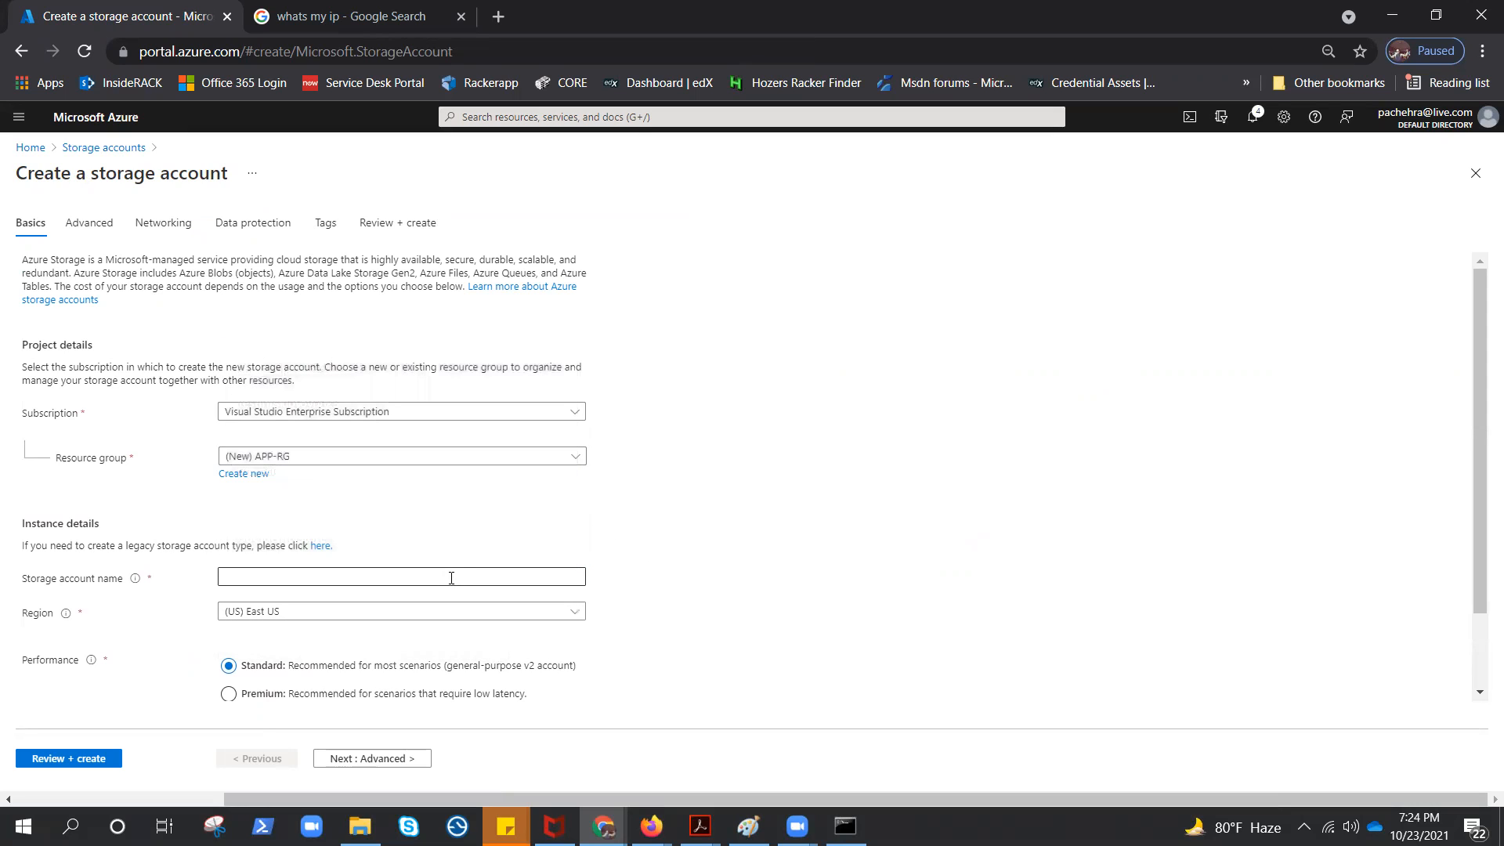
{"action": "type", "text": "image"}
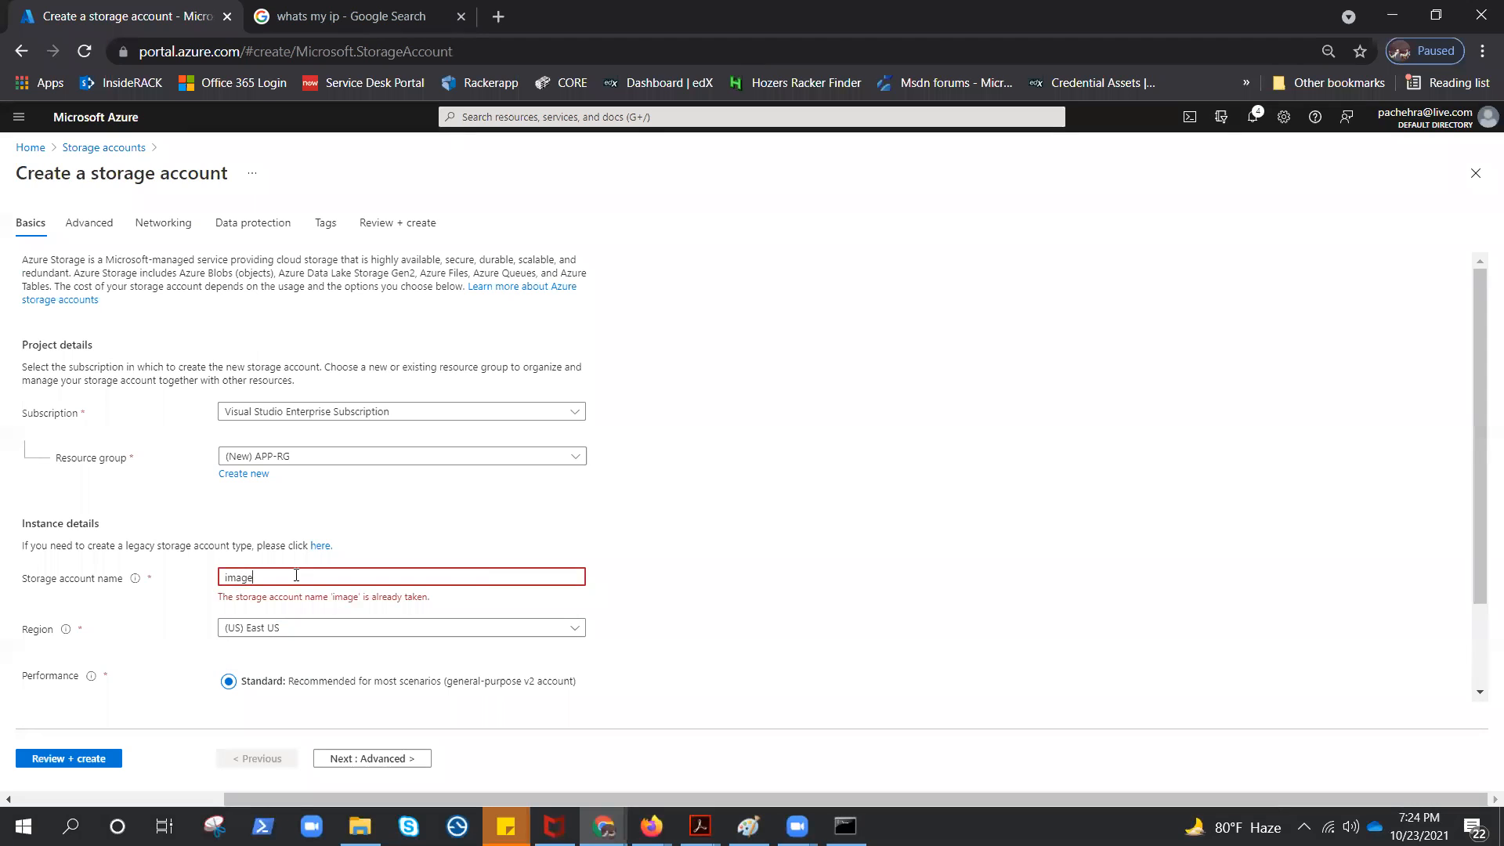
{"action": "key", "text": "BackSpace"}
{"action": "key", "text": "BackSpace"}
{"action": "key", "text": "BackSpace"}
{"action": "type", "text": "g"}
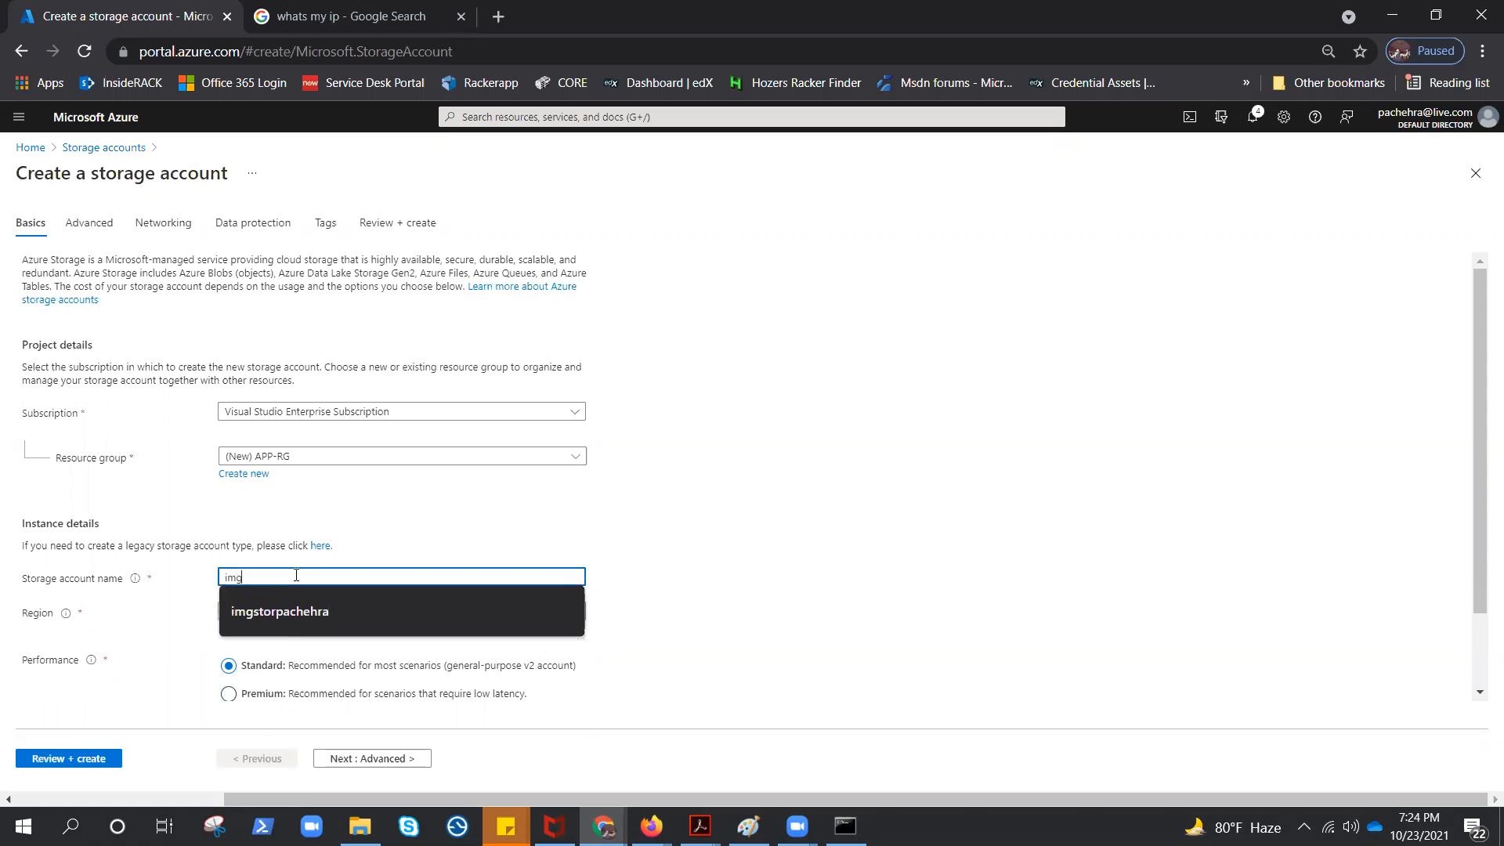
{"action": "key", "text": "Down"}
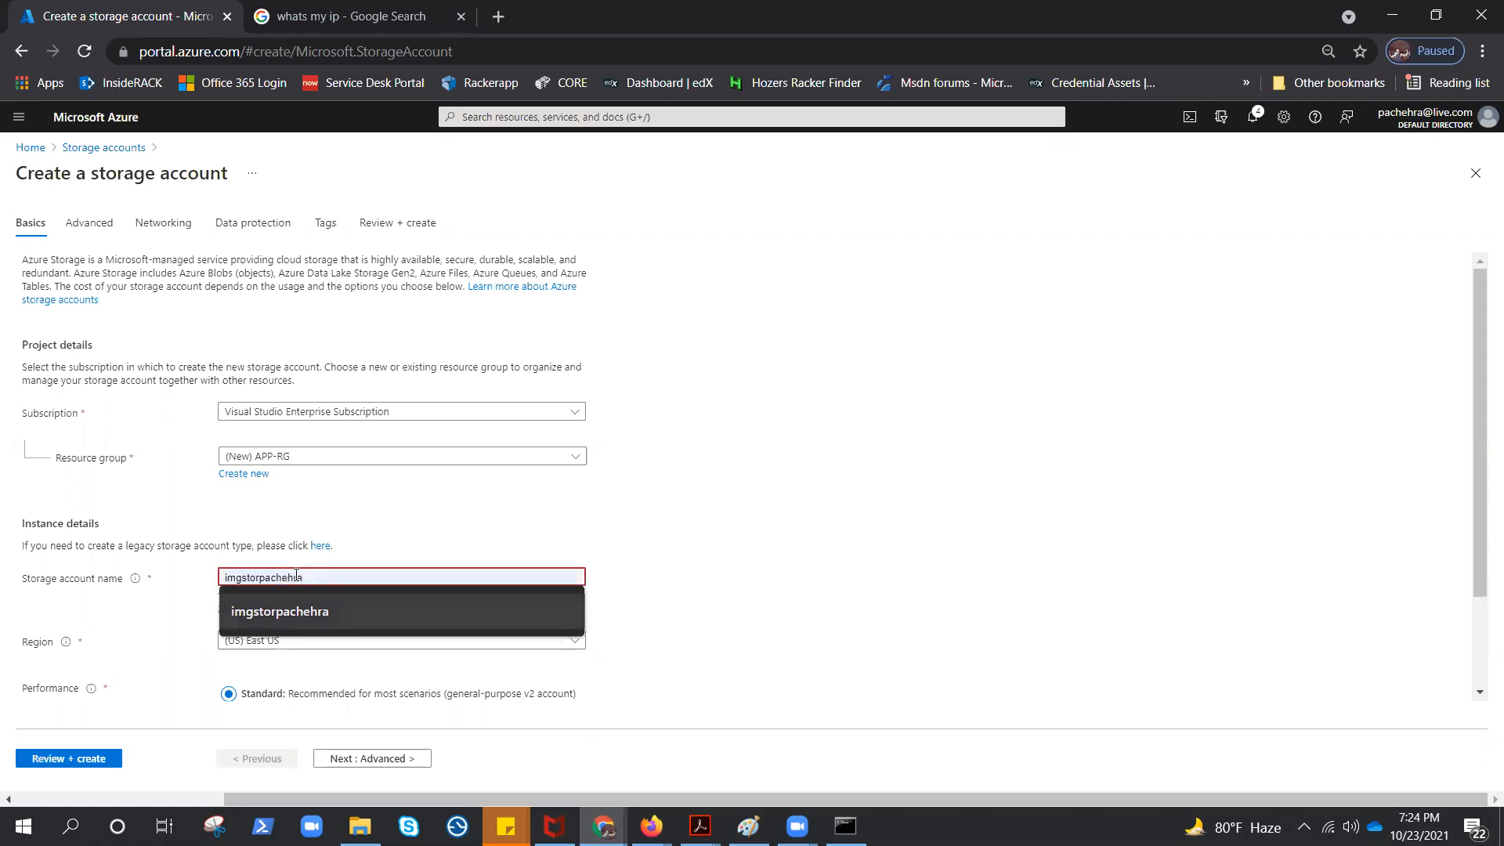
{"action": "key", "text": "Return"}
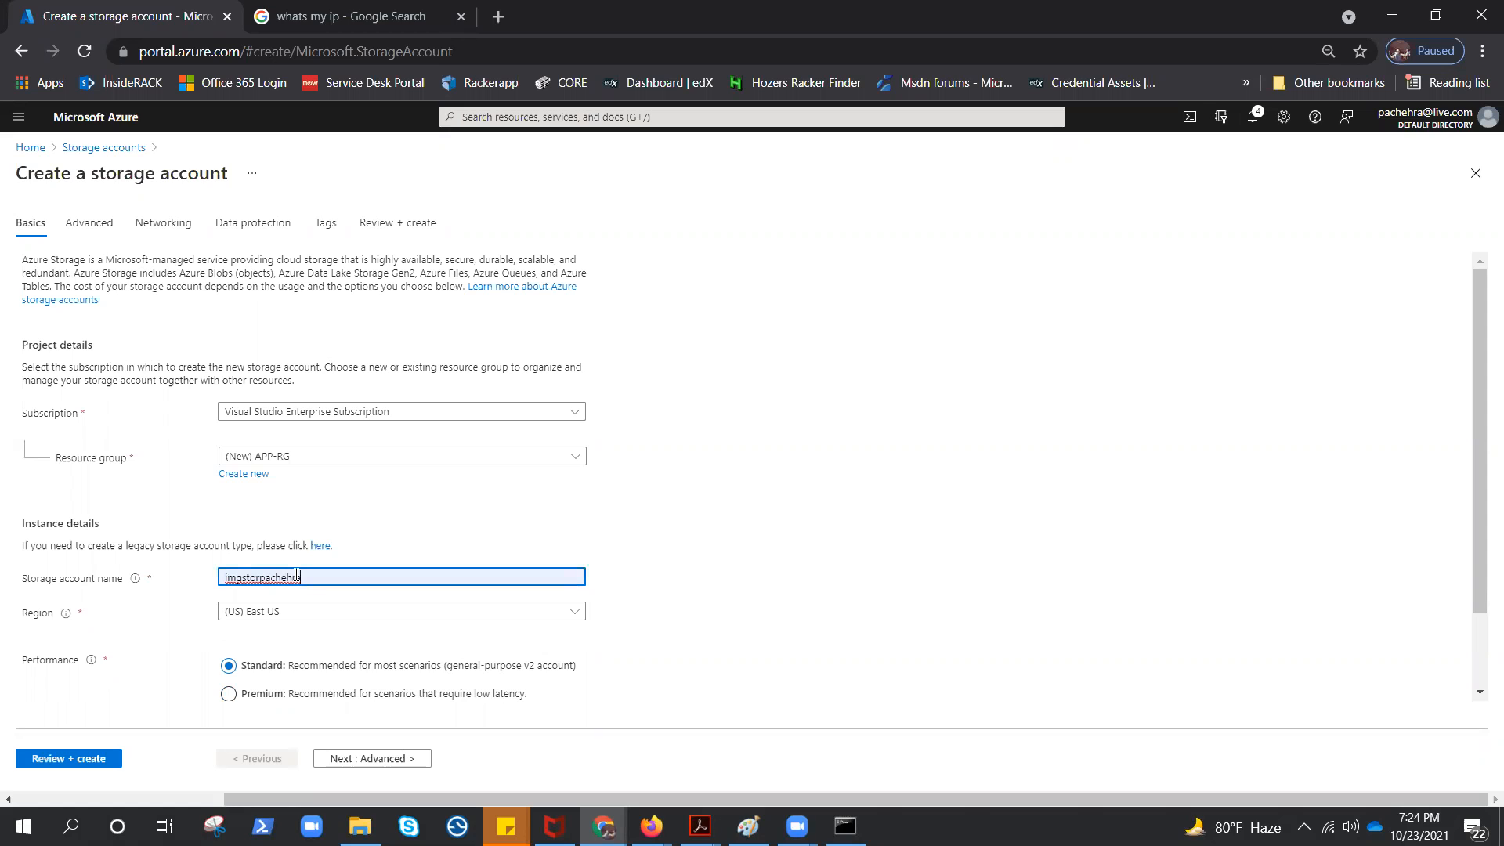
{"action": "type", "text": "01"}
{"action": "left_click", "coordinate": [829, 613]}
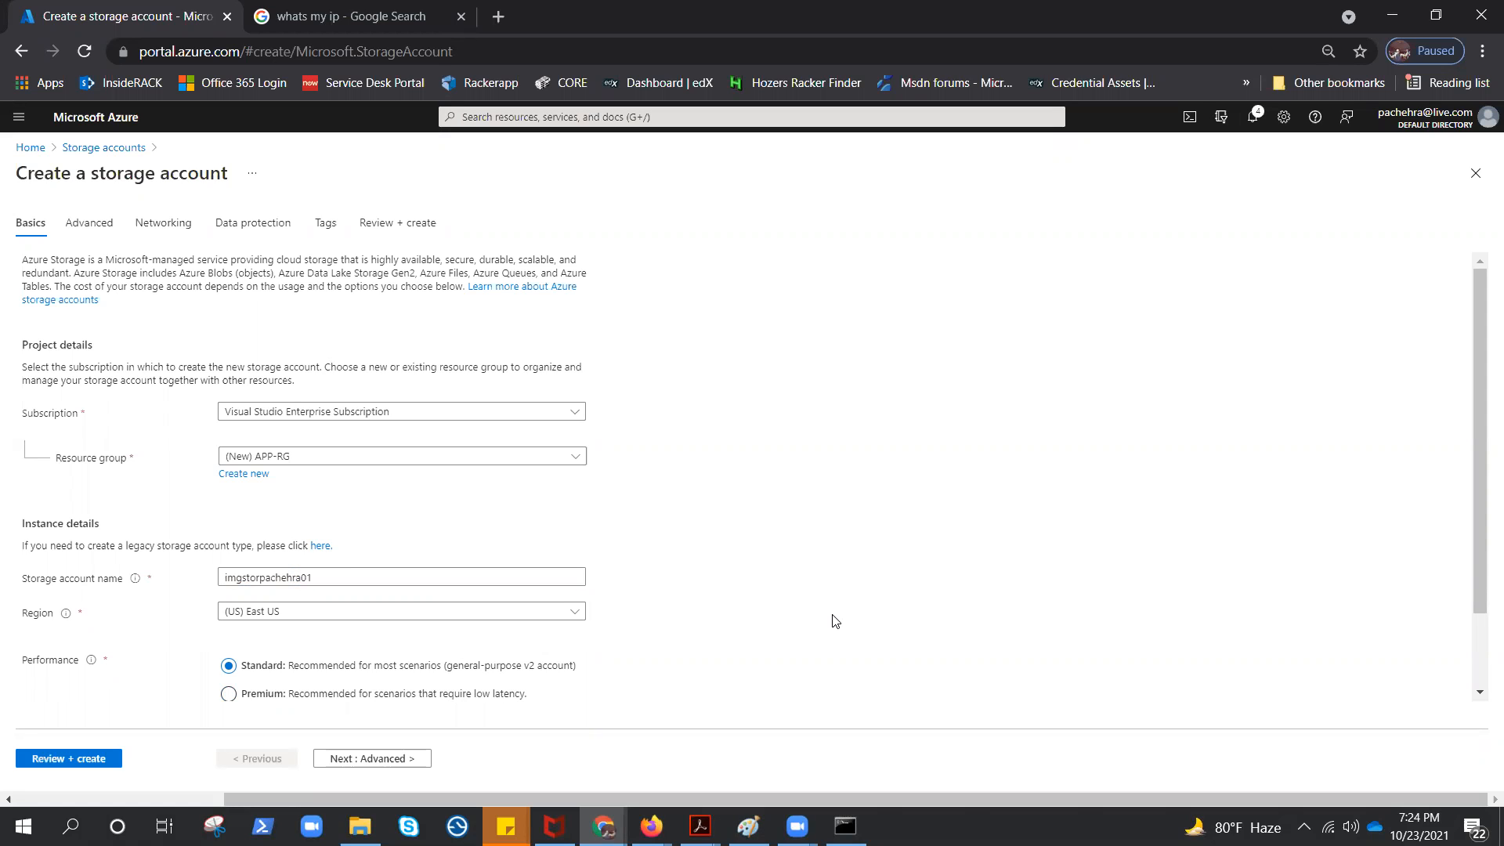
Set the redundancy to Locally-redundant storage (LRS), then review and create the storage account
{"action": "scroll", "coordinate": [624, 621], "scroll_direction": "down", "scroll_amount": 2}
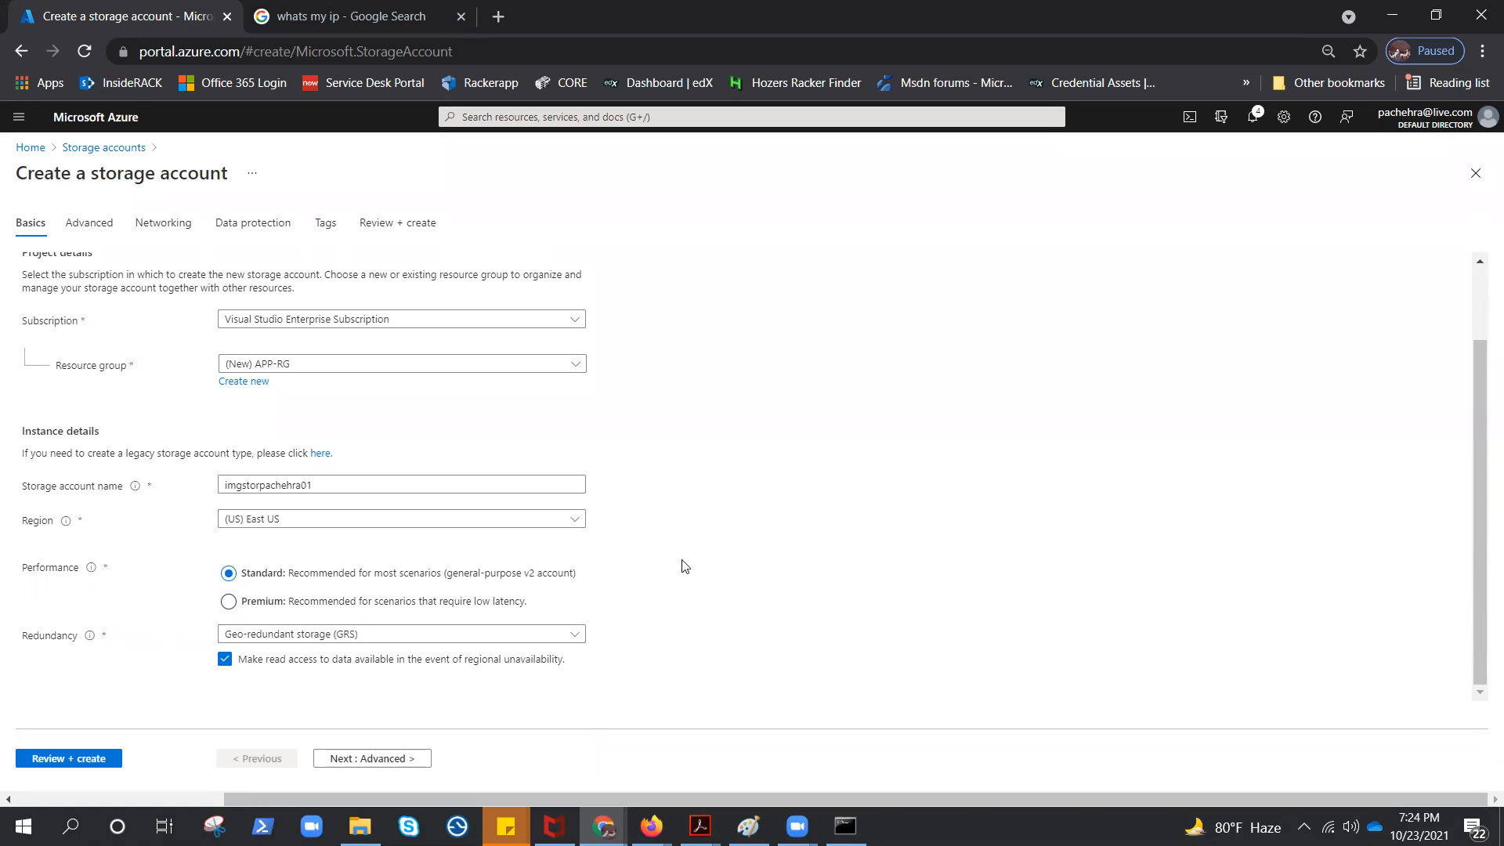
{"action": "left_click", "coordinate": [294, 636]}
{"action": "left_click", "coordinate": [269, 426]}
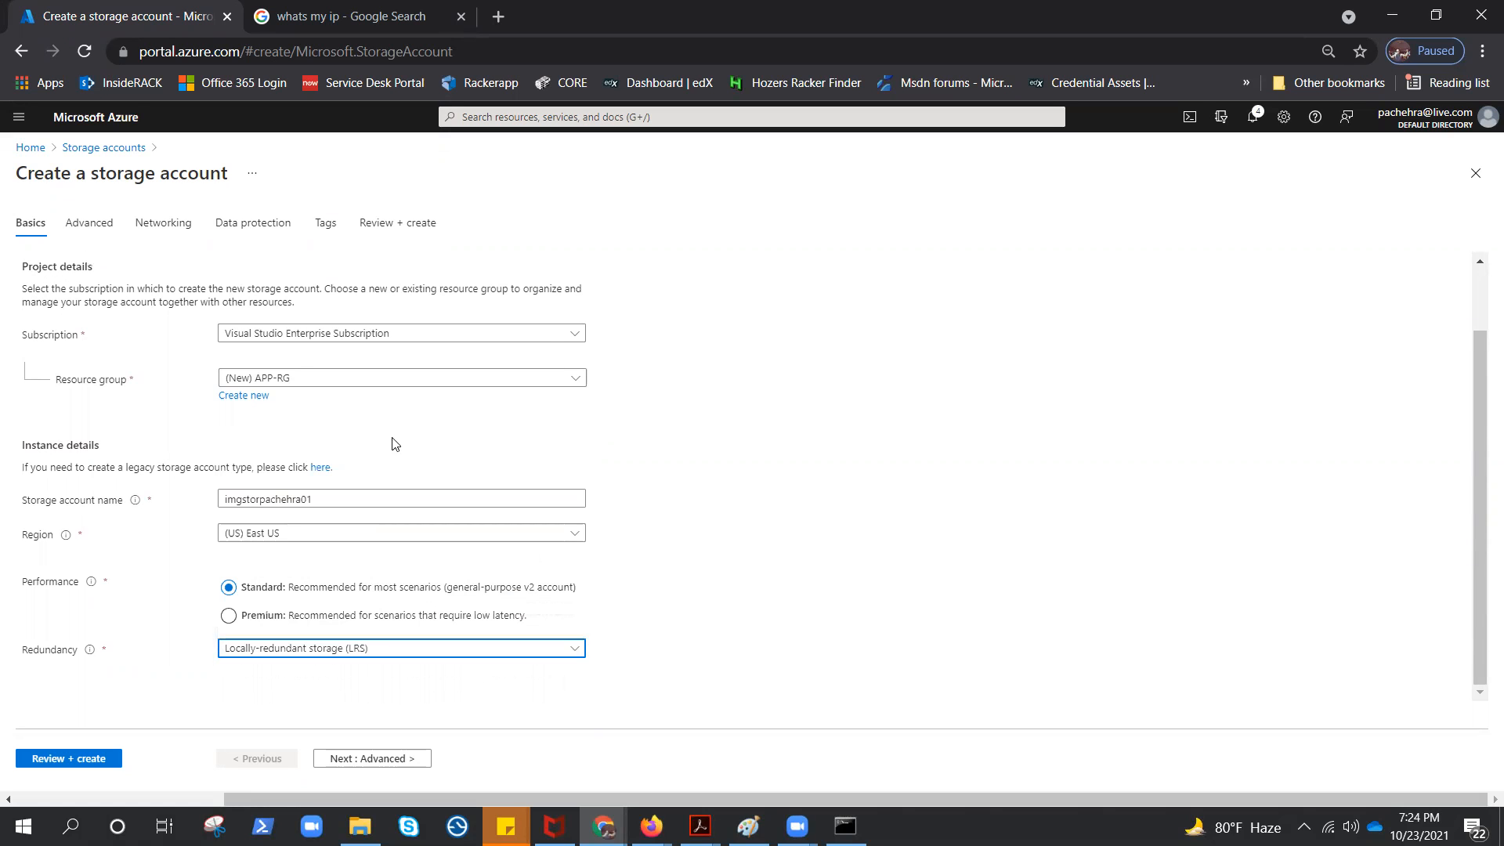
{"action": "left_click", "coordinate": [102, 762]}
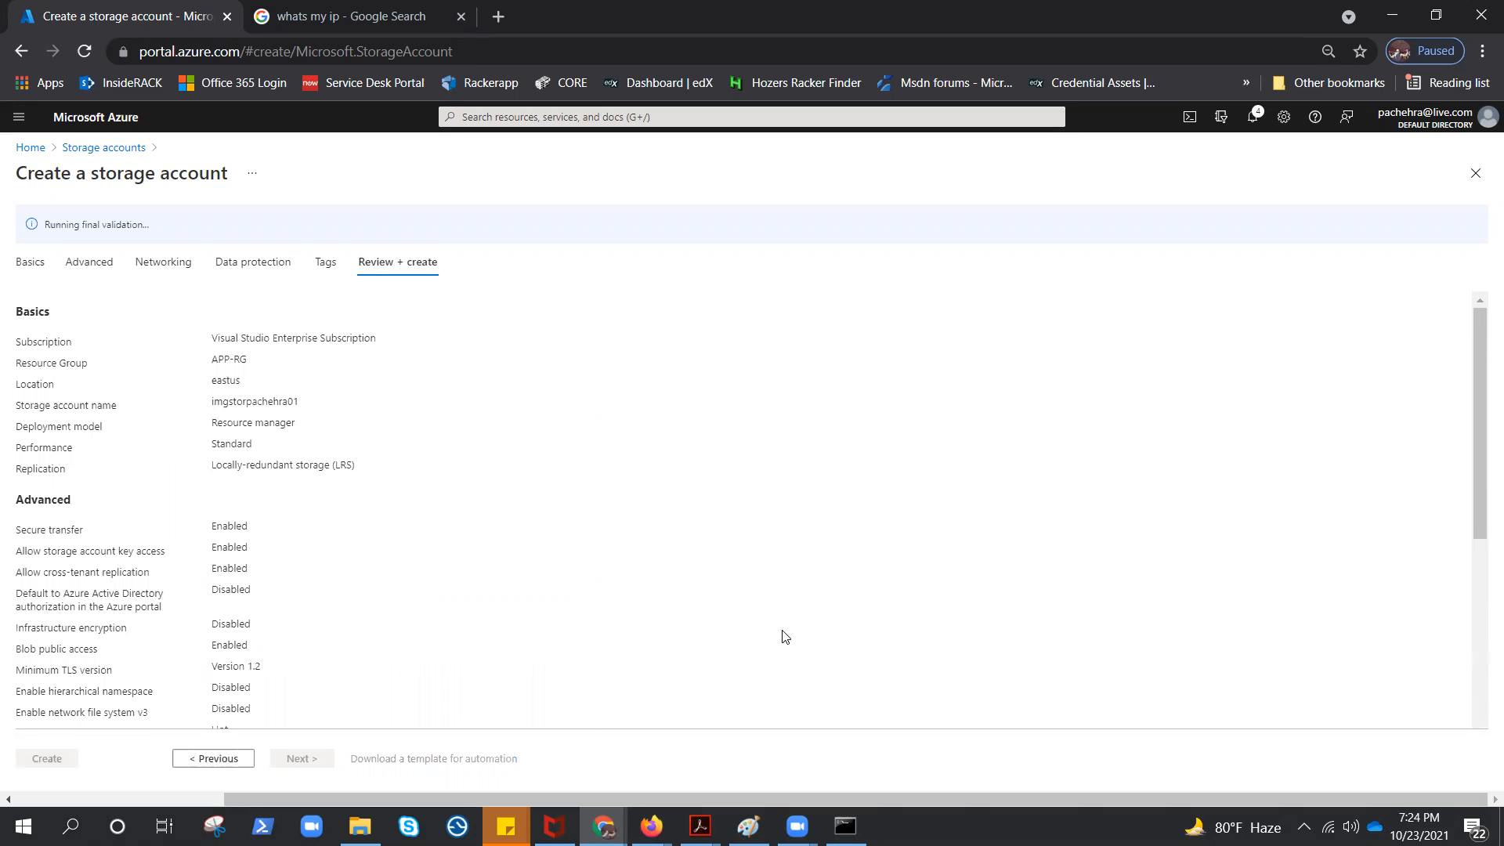
{"action": "left_click", "coordinate": [25, 761]}
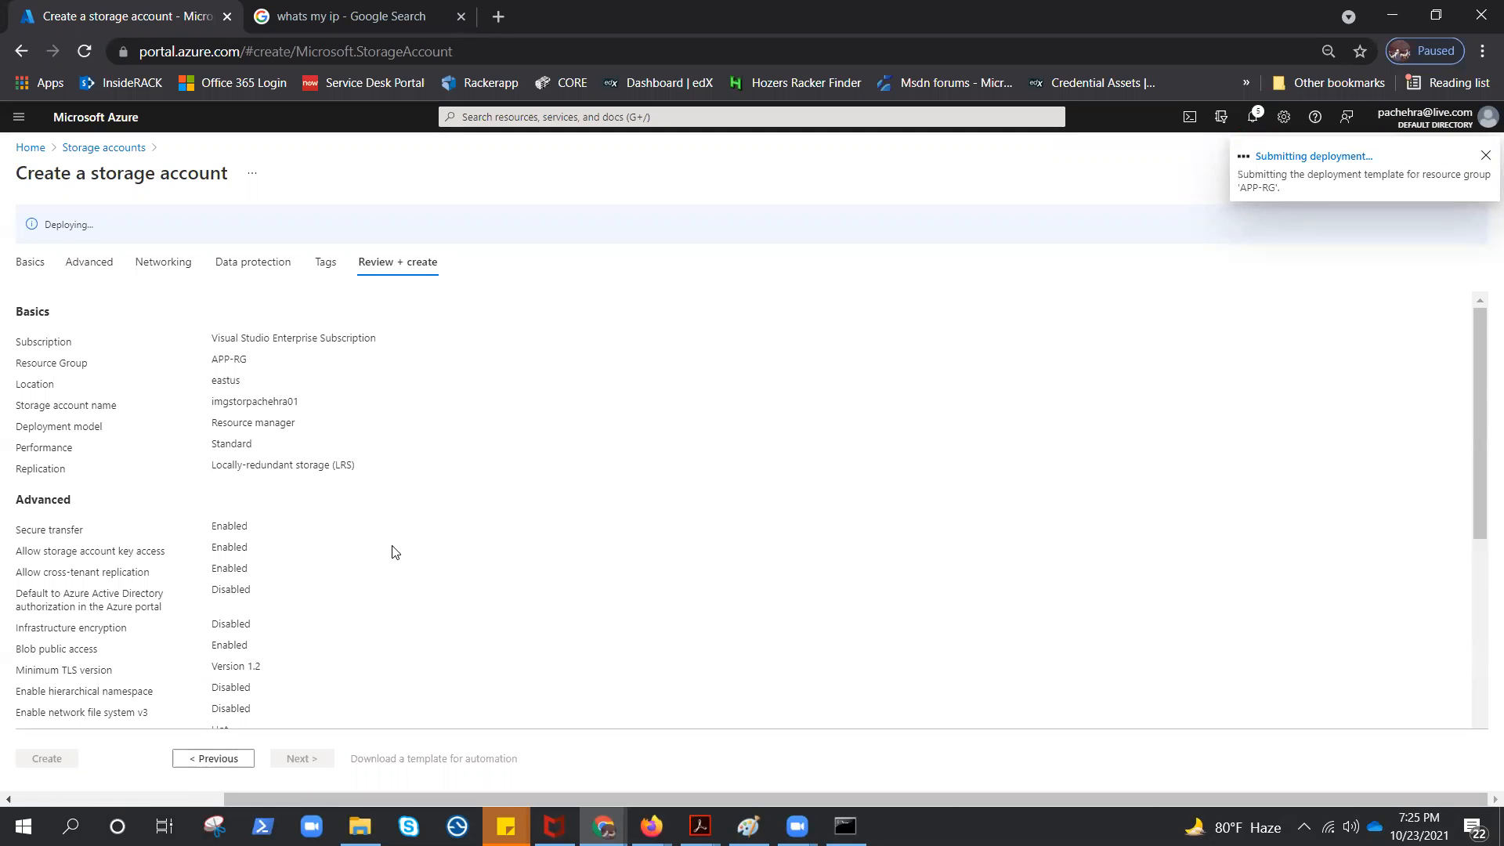
Start creating a web app in App Services and assign it to the resource group APP-RG
{"action": "left_click", "coordinate": [498, 118]}
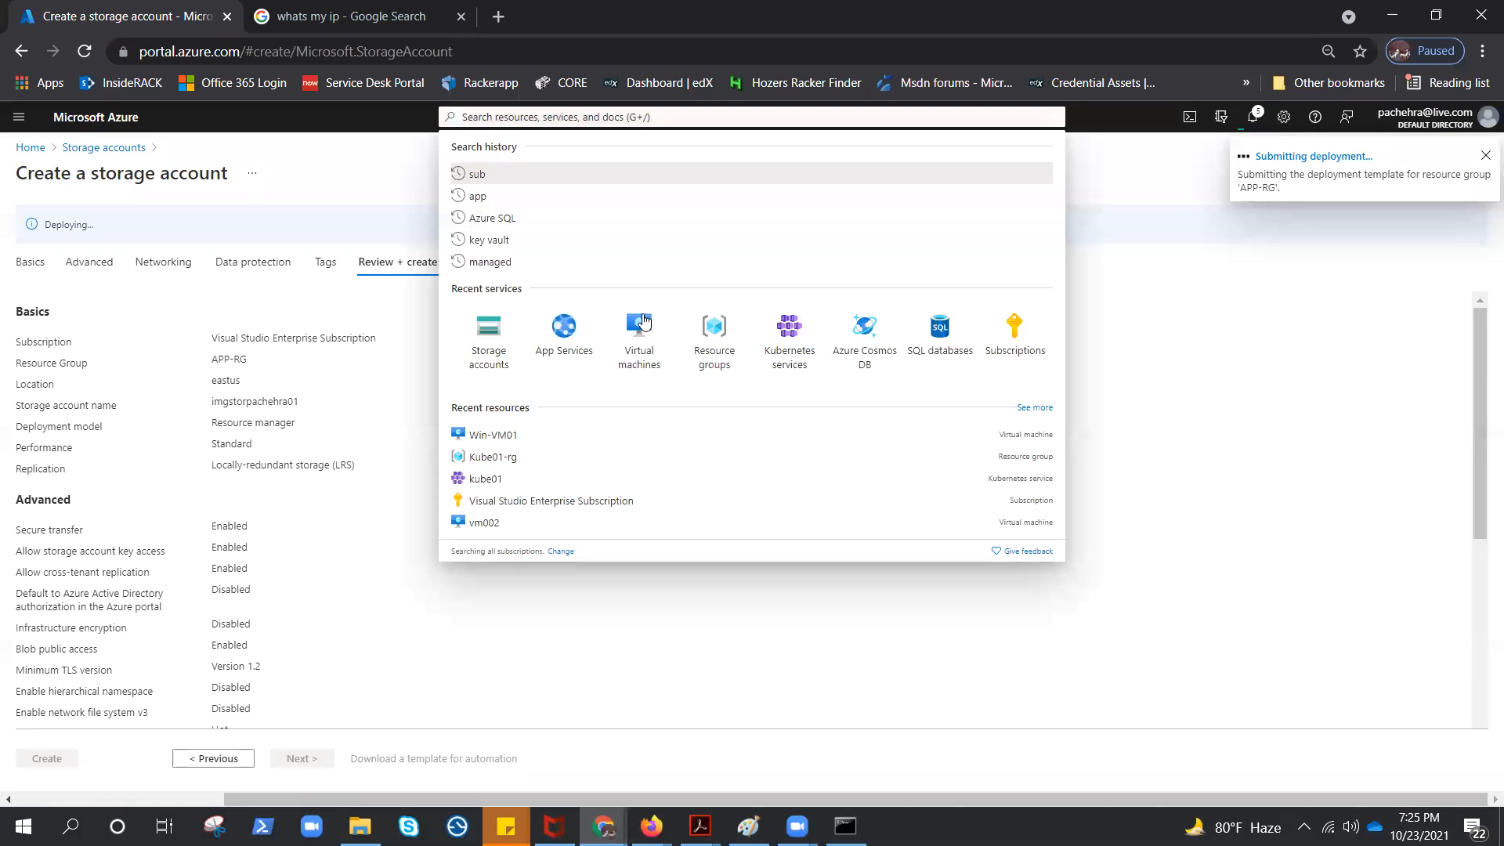
{"action": "left_click", "coordinate": [567, 347]}
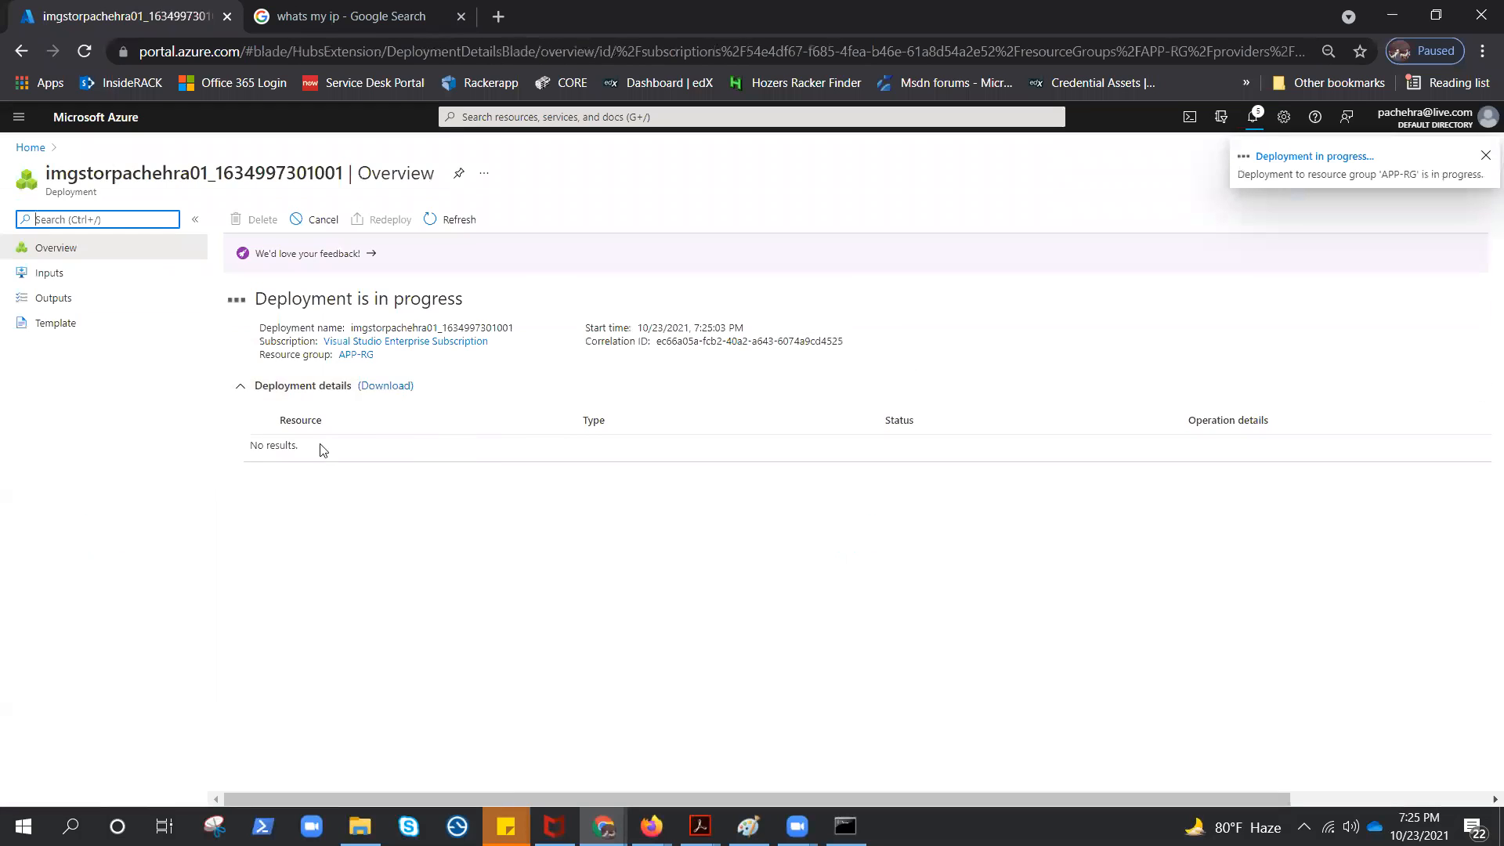
{"action": "left_click", "coordinate": [20, 119]}
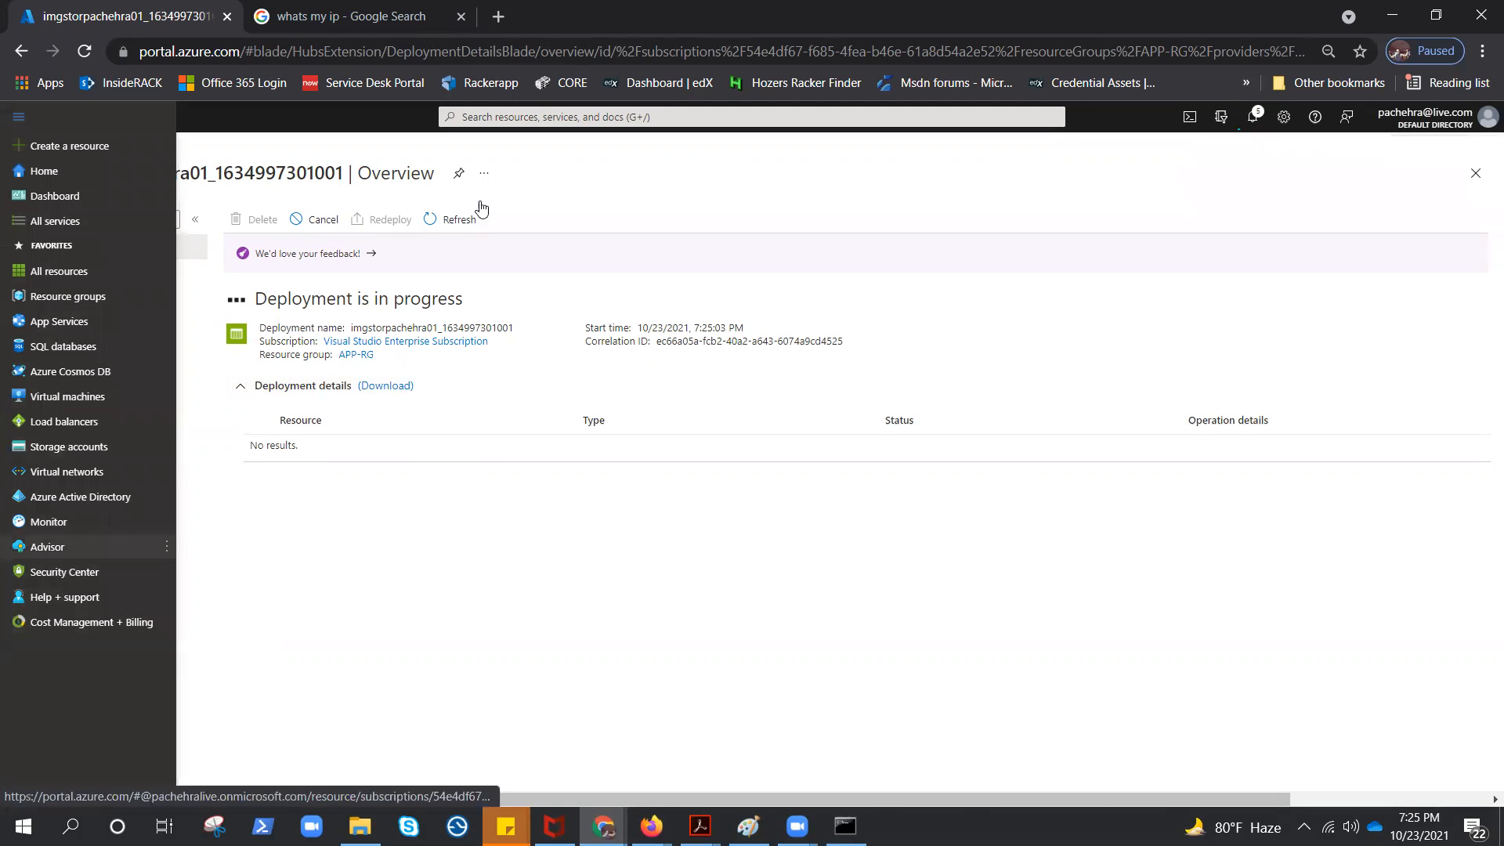
{"action": "left_click", "coordinate": [501, 116]}
{"action": "left_click", "coordinate": [483, 337]}
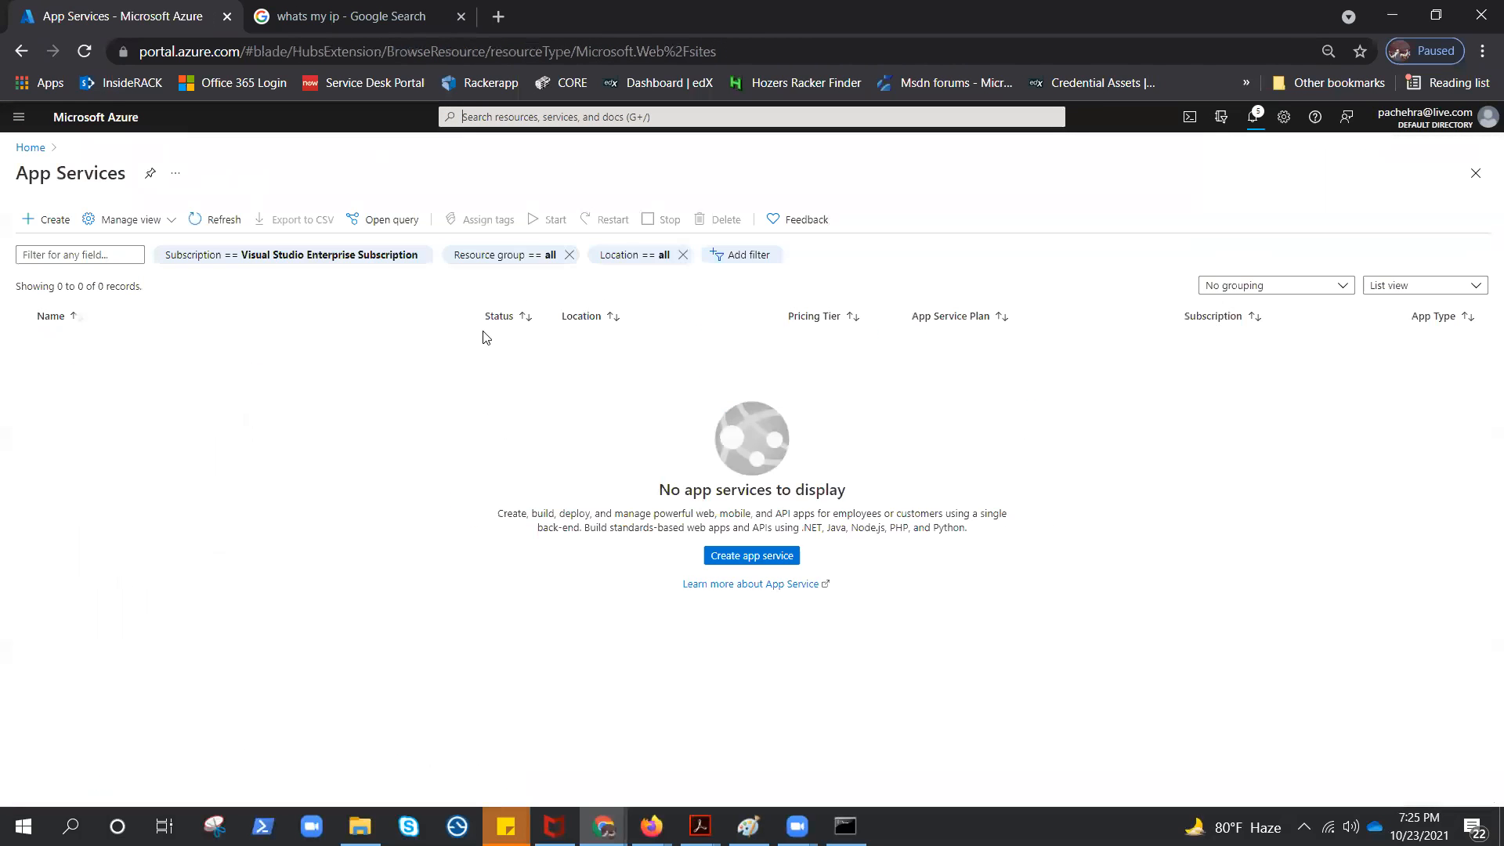
{"action": "left_click", "coordinate": [754, 554]}
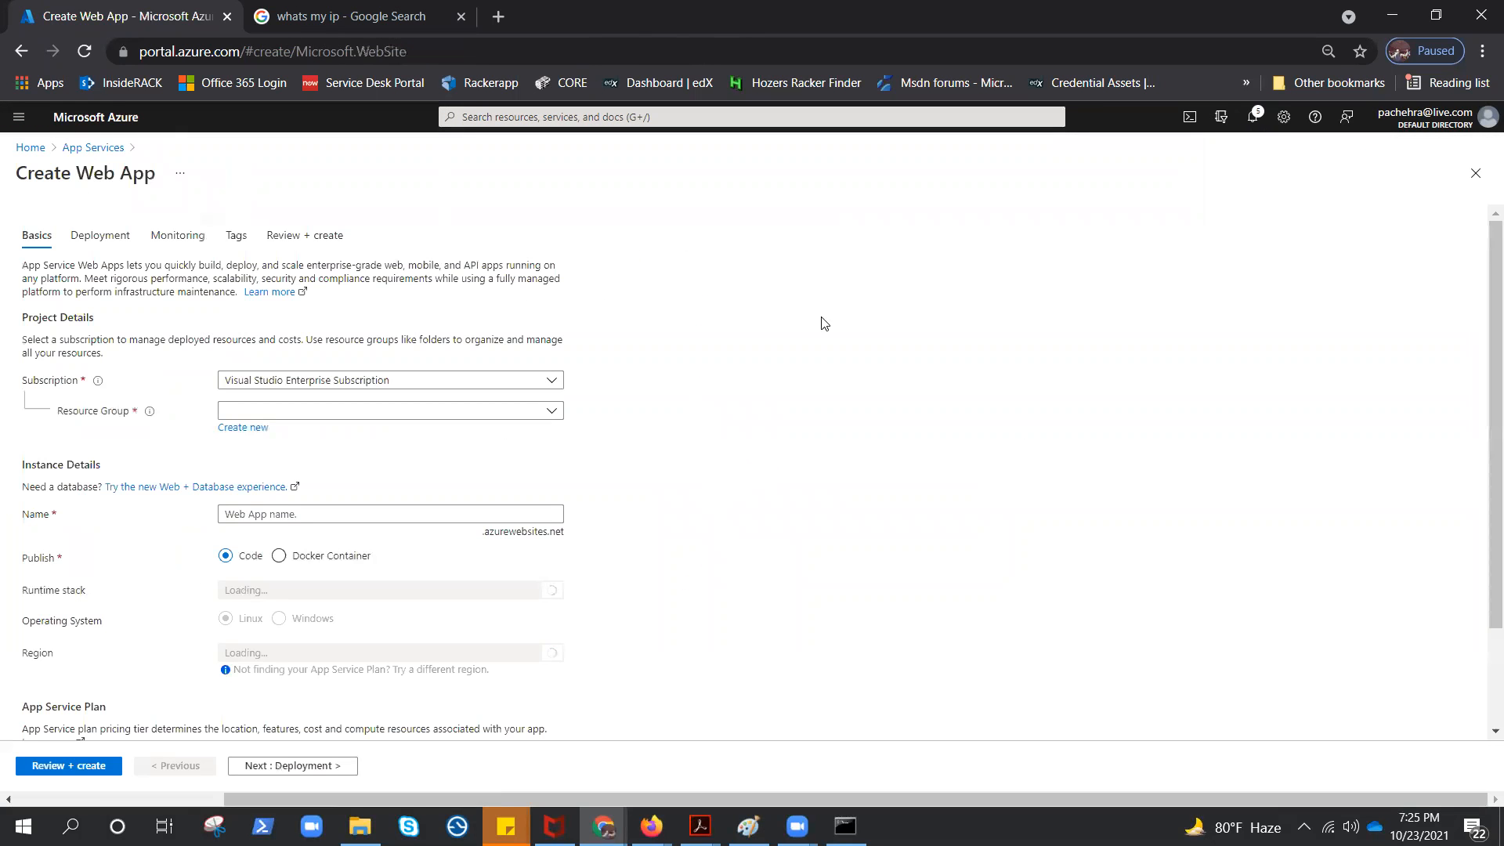
{"action": "left_click", "coordinate": [527, 410]}
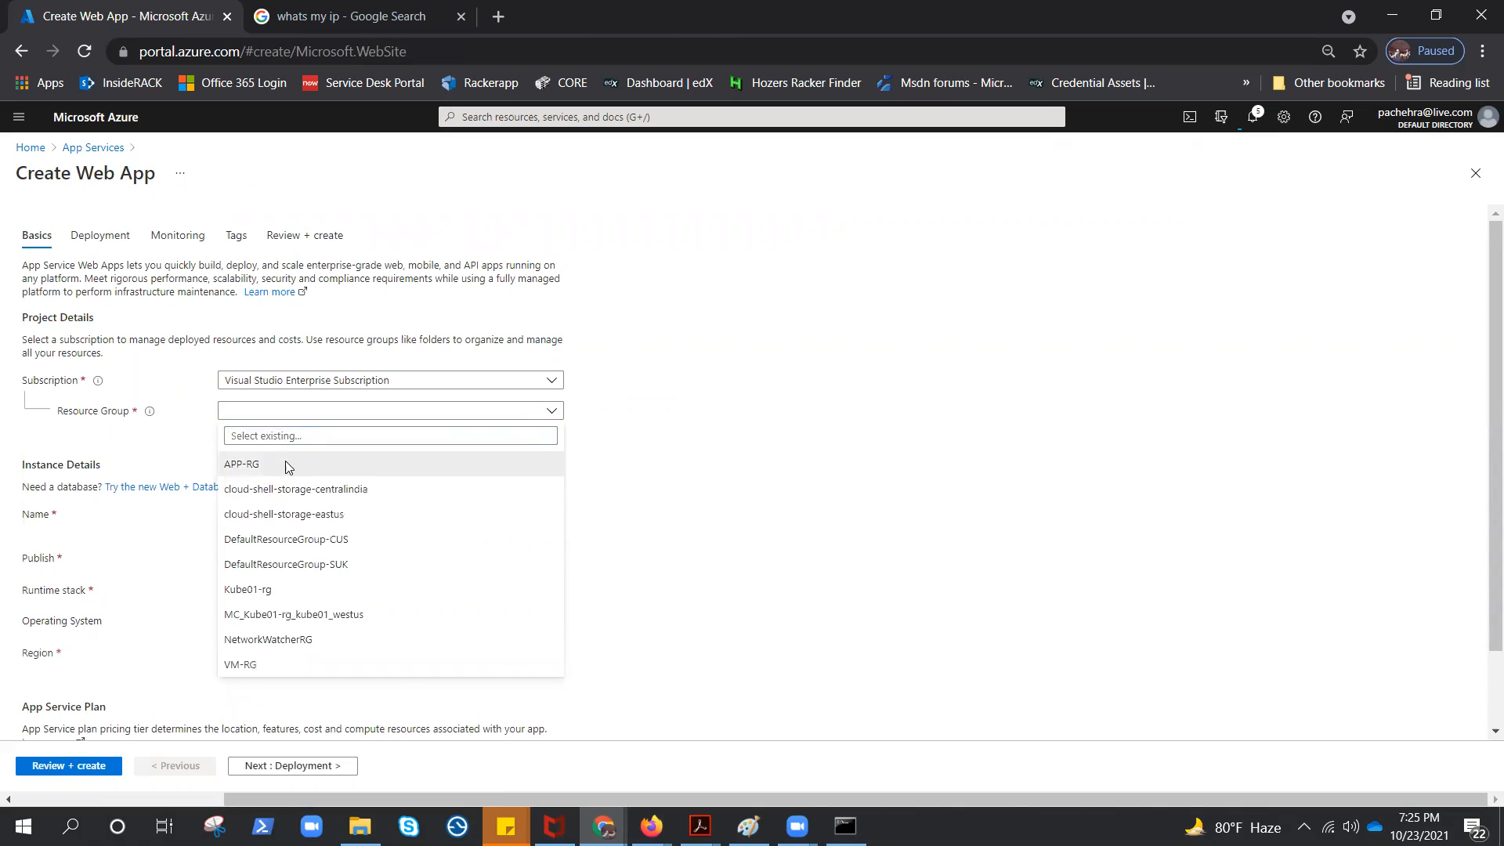
{"action": "left_click", "coordinate": [379, 465]}
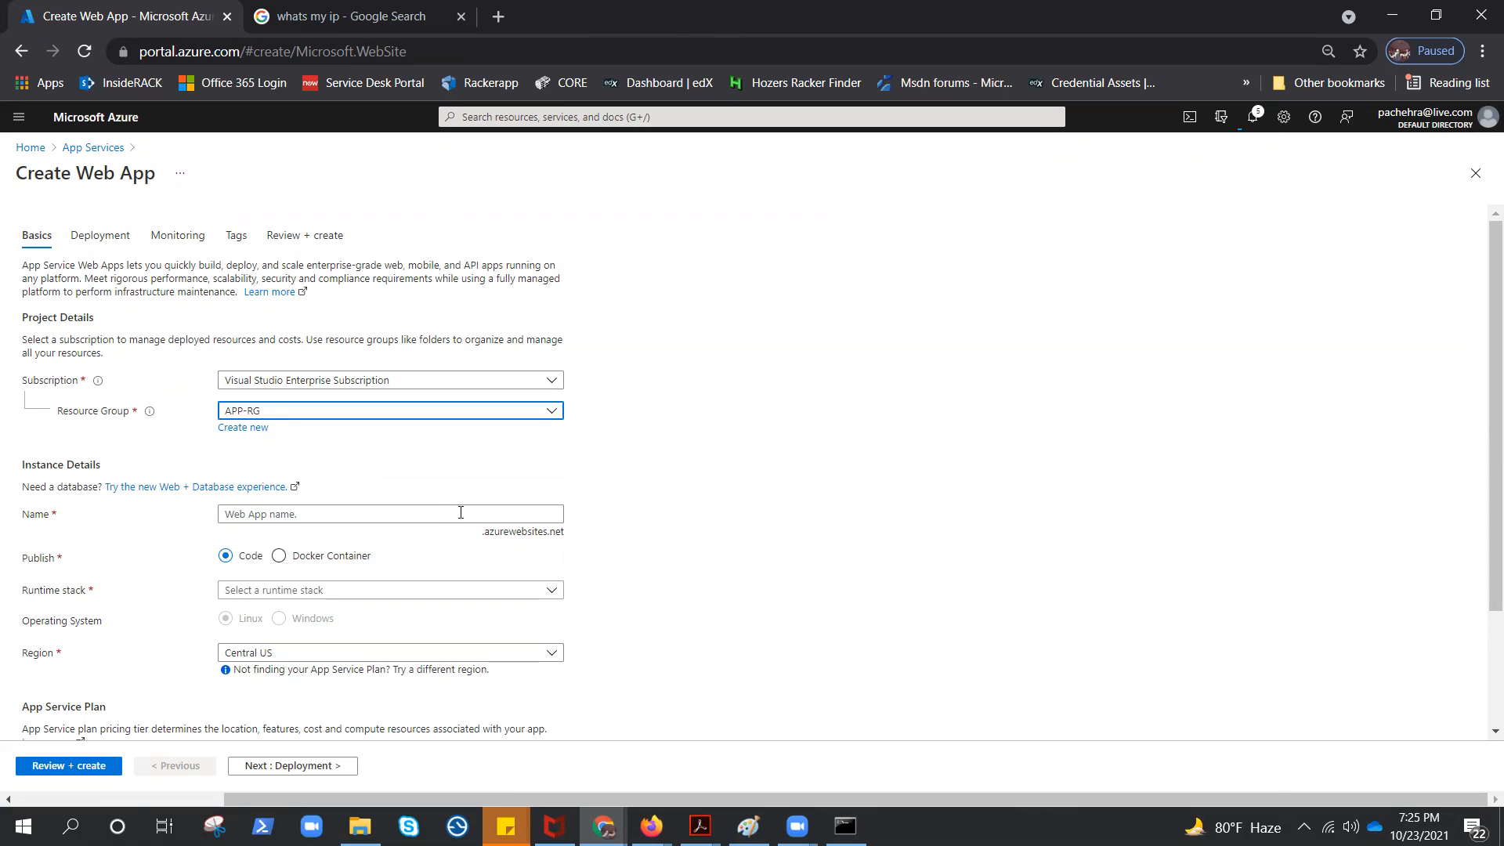
Name the web app with the prefix imgapi followed by the account owner's handle
{"action": "left_click", "coordinate": [255, 513]}
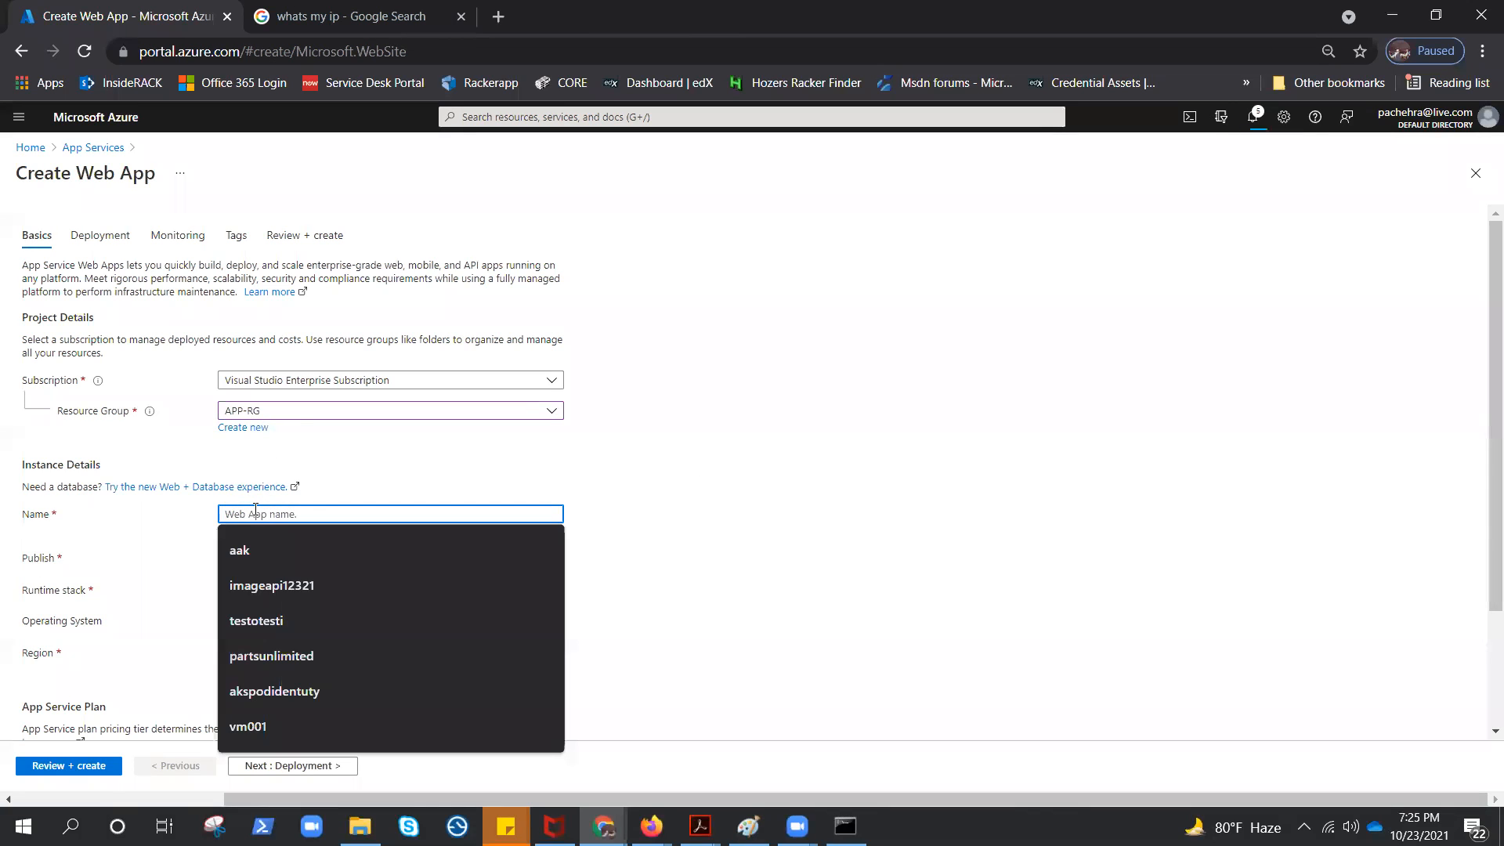
{"action": "type", "text": "image"}
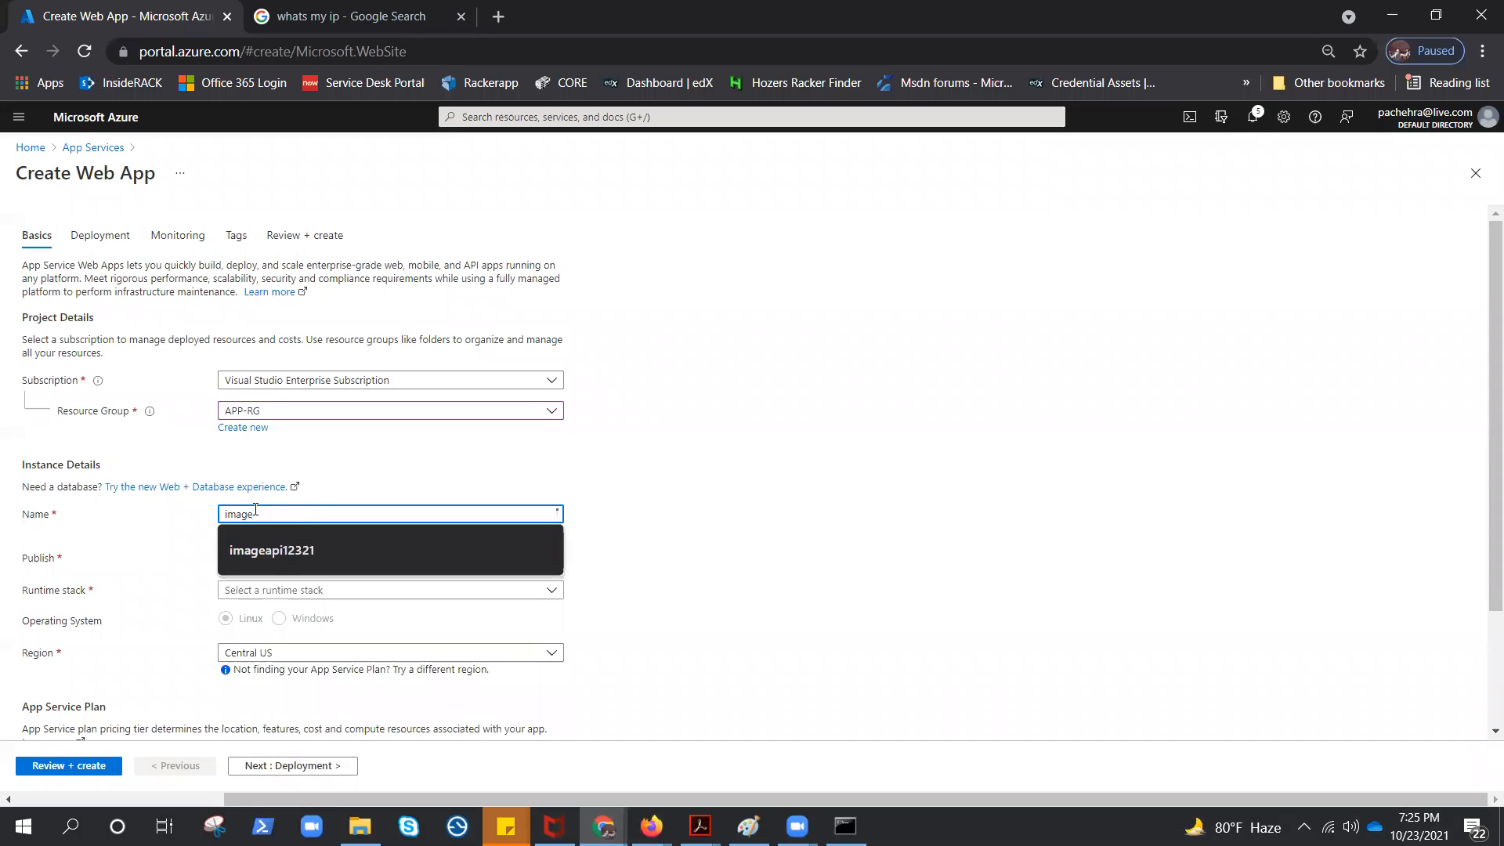
{"action": "key", "text": "Down"}
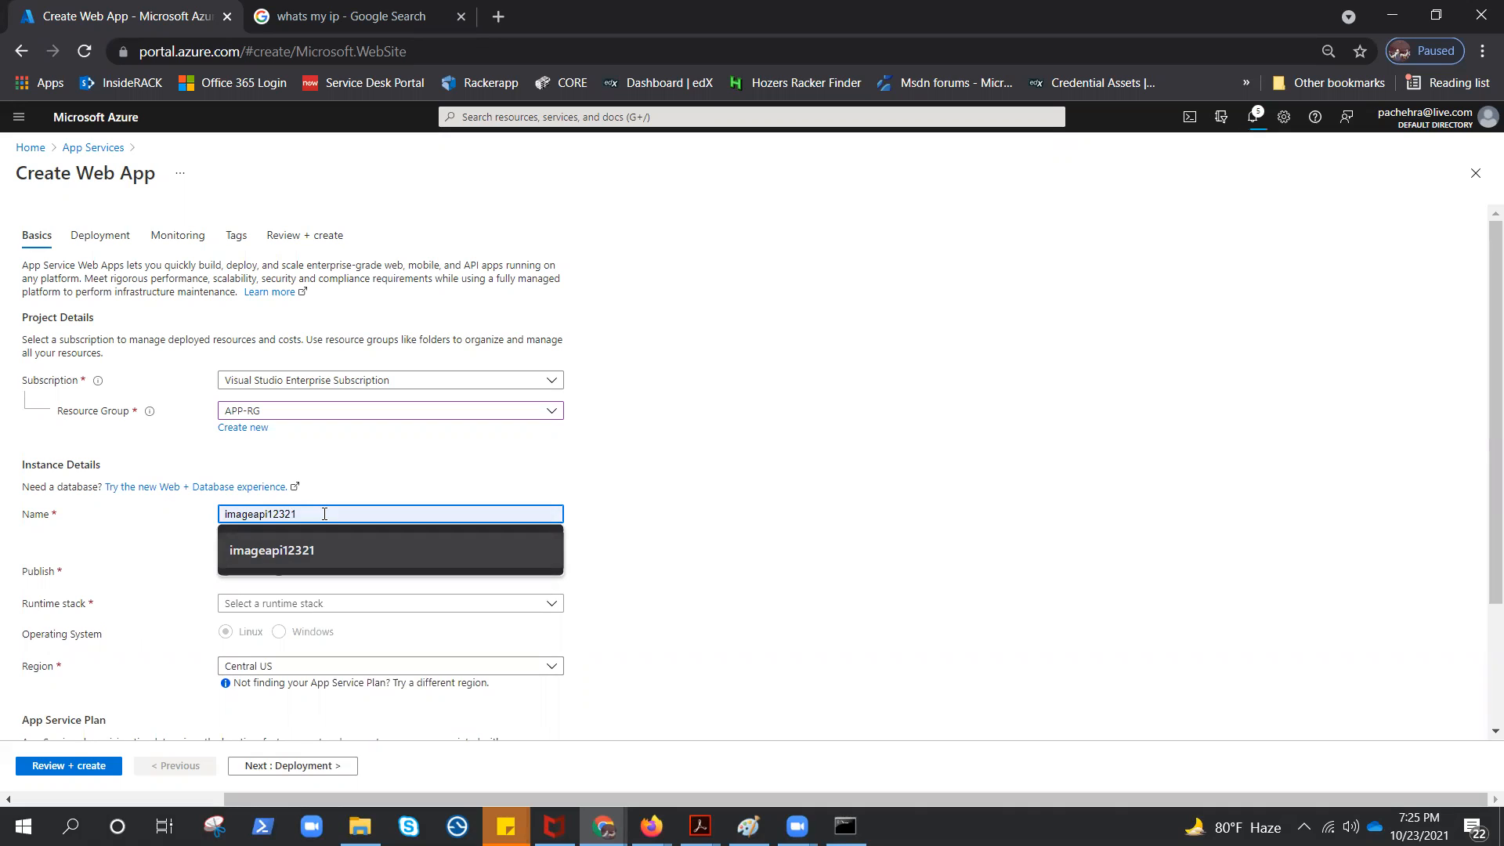
{"action": "key", "text": "Escape"}
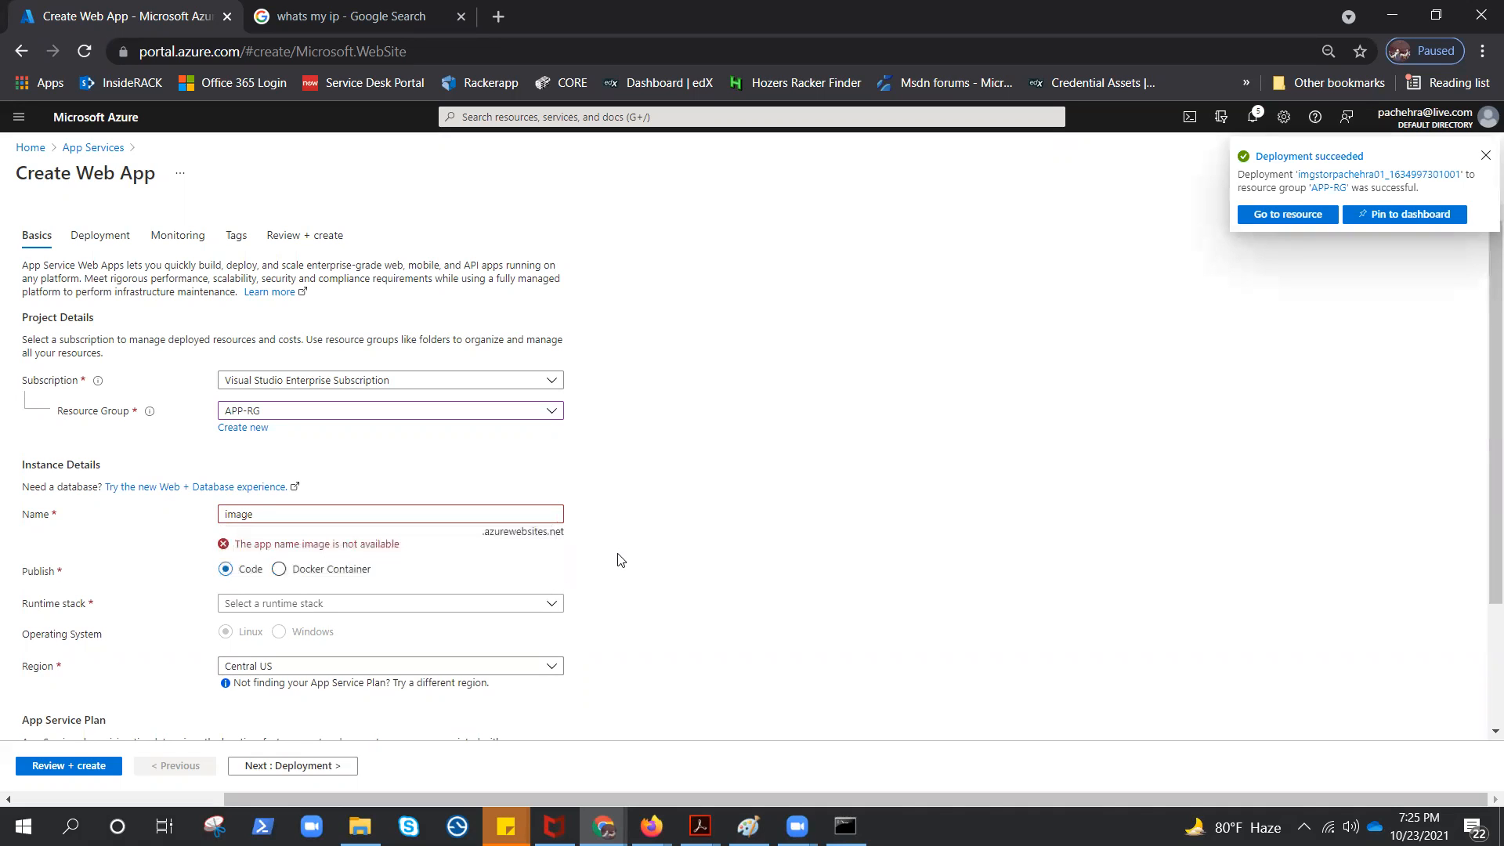
{"action": "left_click", "coordinate": [255, 511]}
{"action": "key", "text": "BackSpace"}
{"action": "key", "text": "BackSpace"}
{"action": "key", "text": "BackSpace"}
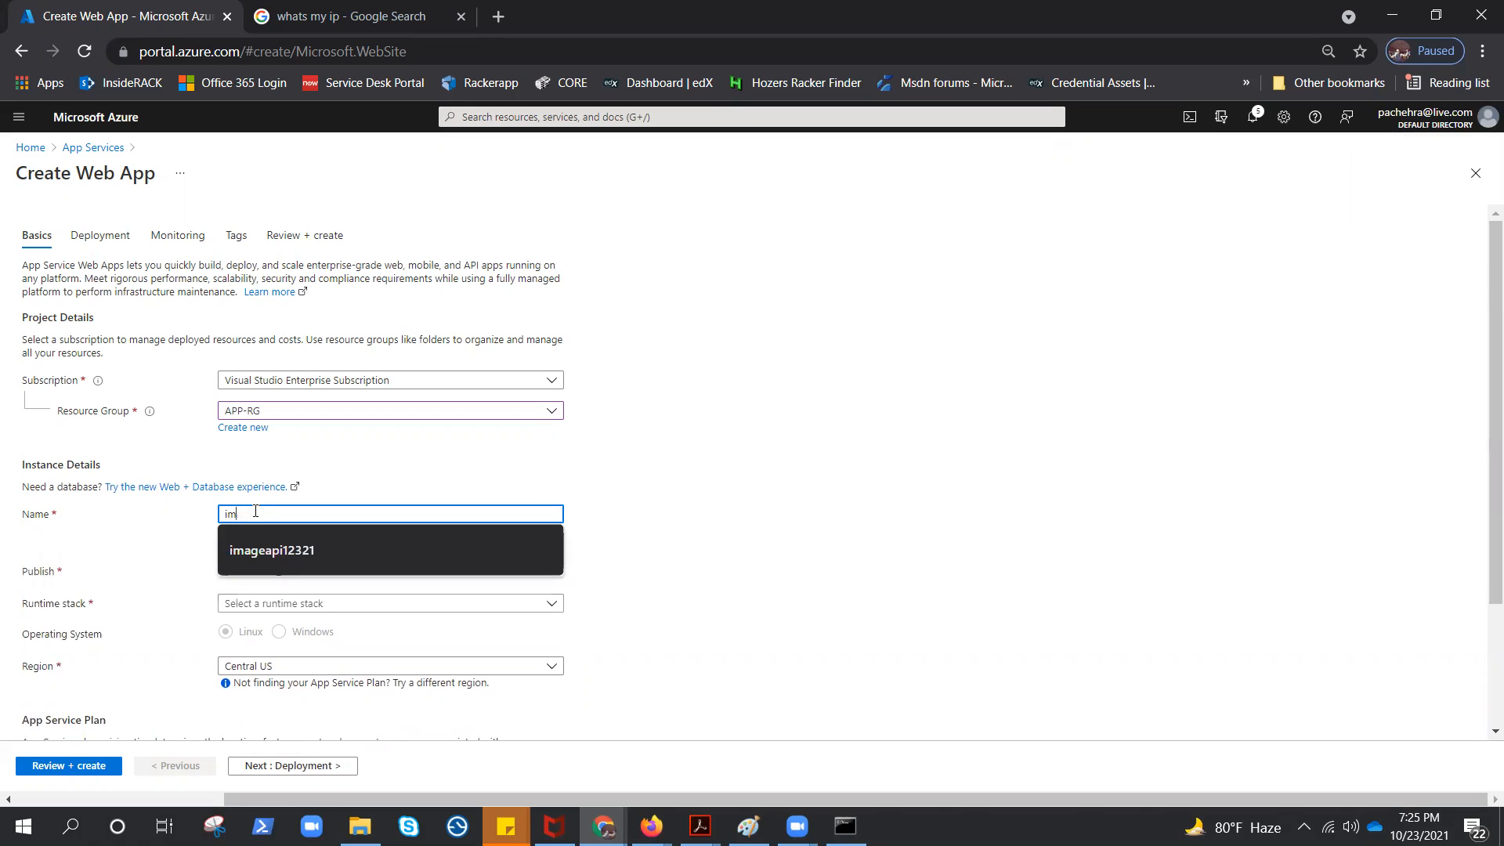
{"action": "type", "text": "ga"}
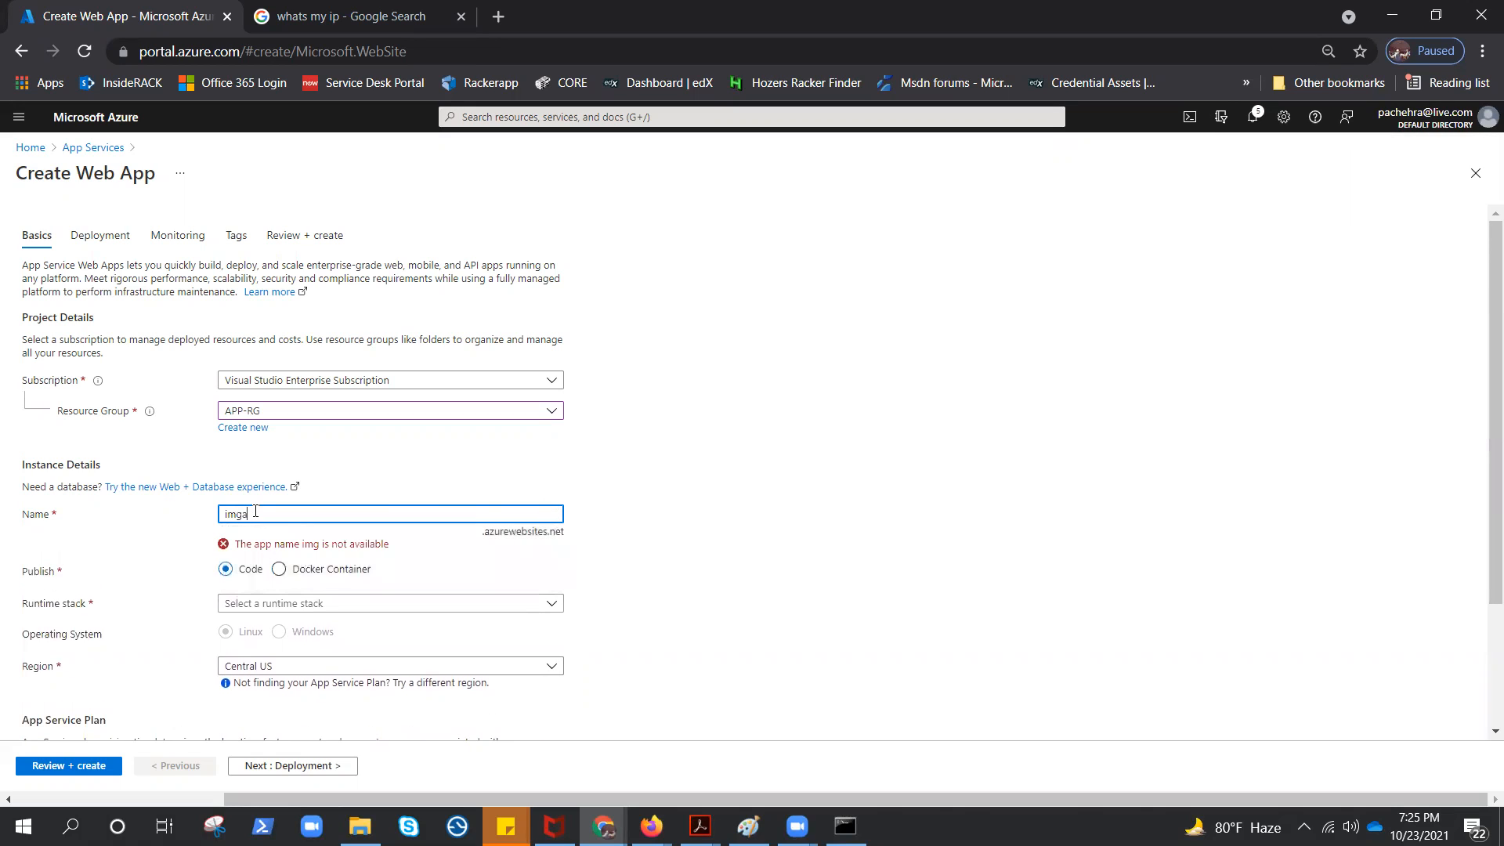
{"action": "type", "text": "picachehra"}
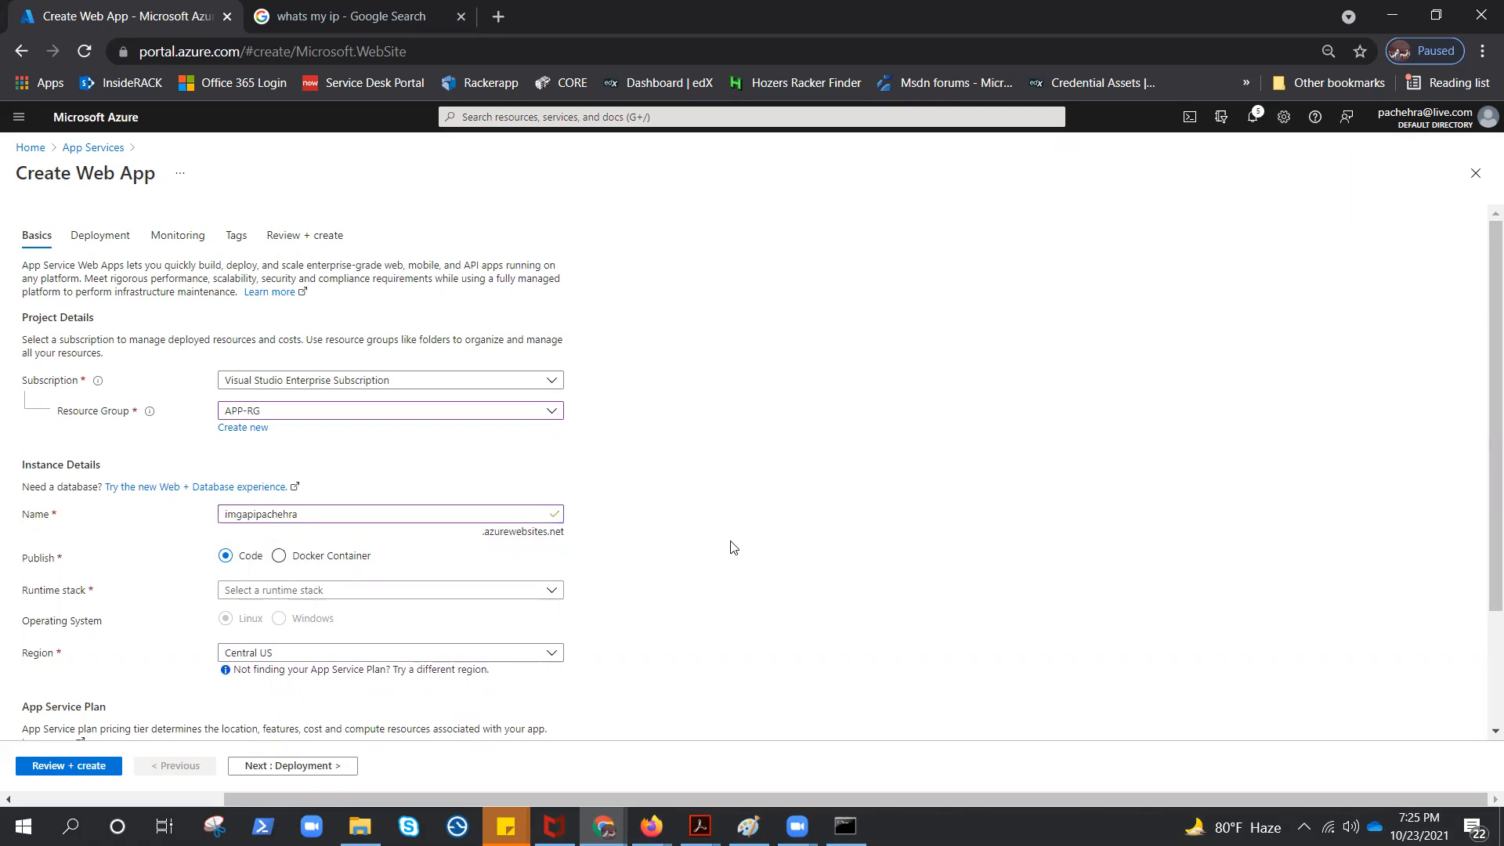
Set the runtime stack to .NET Core 3.1 (LTS), then review and create the web app
{"action": "left_click", "coordinate": [550, 591]}
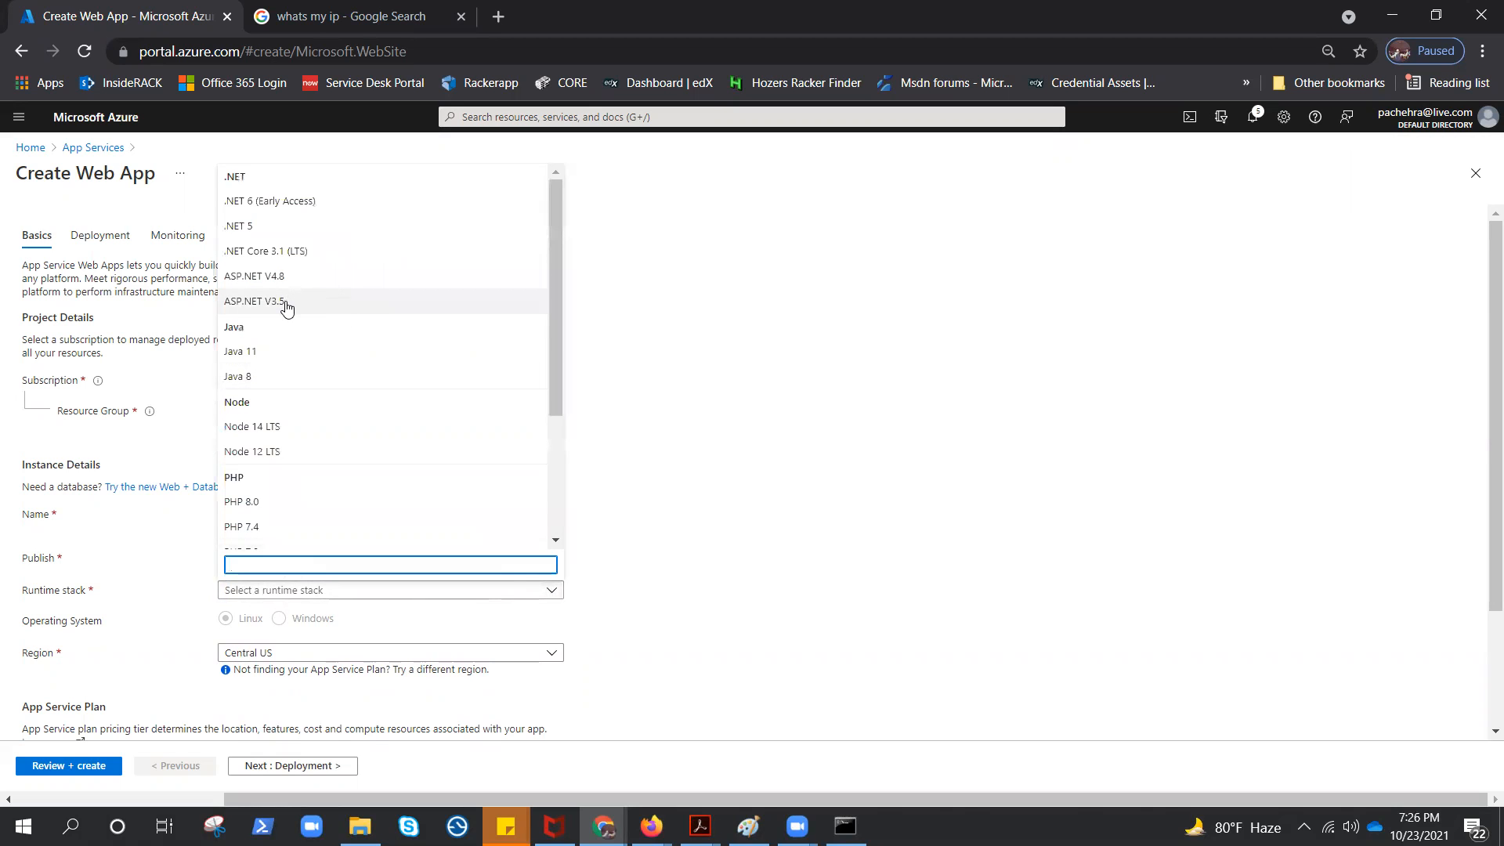
{"action": "left_click", "coordinate": [276, 253]}
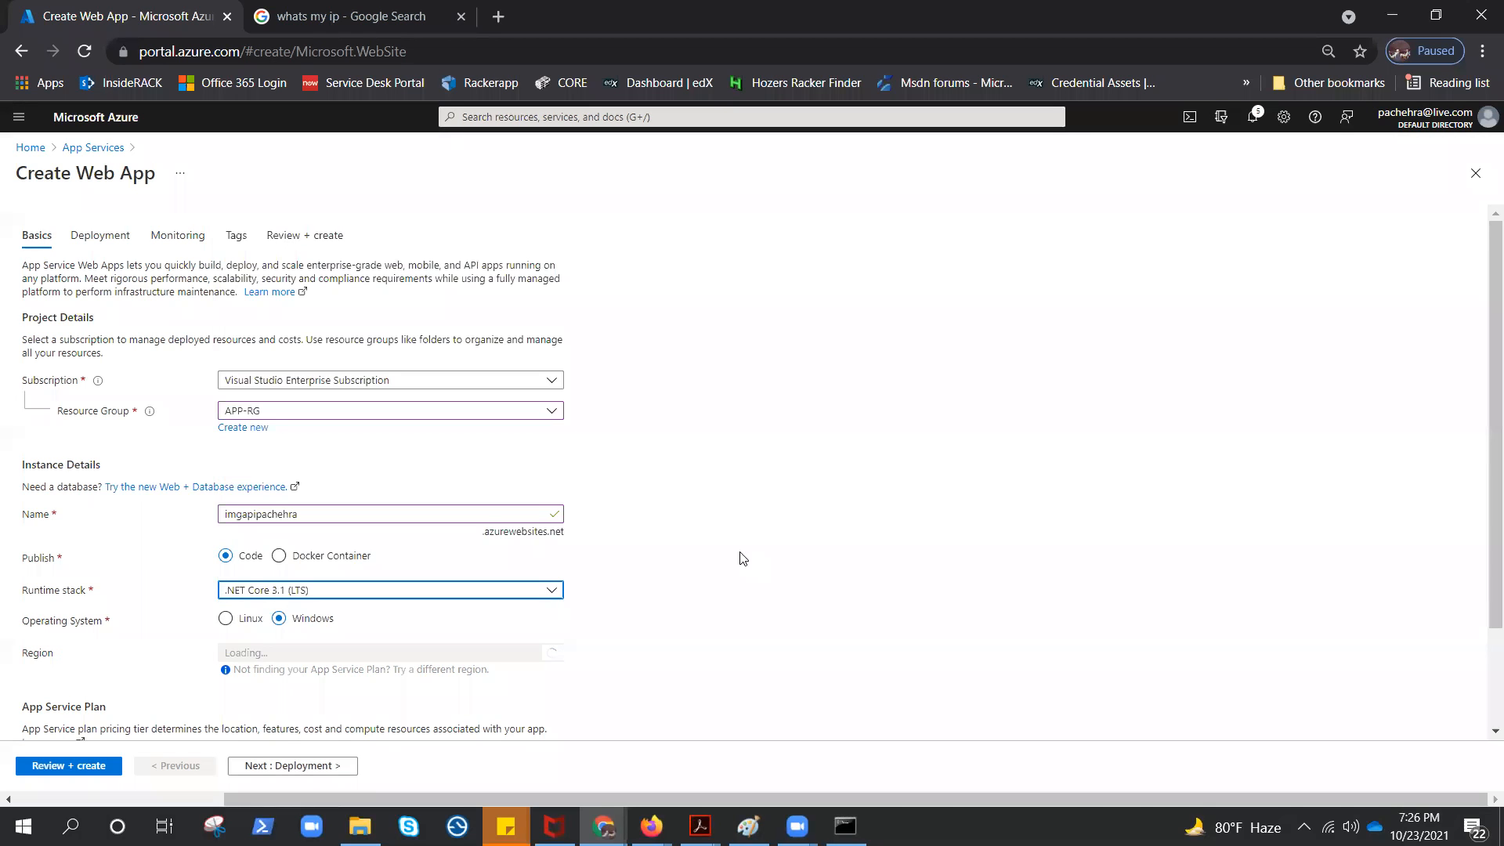
{"action": "scroll", "coordinate": [724, 596], "scroll_direction": "down", "scroll_amount": 2}
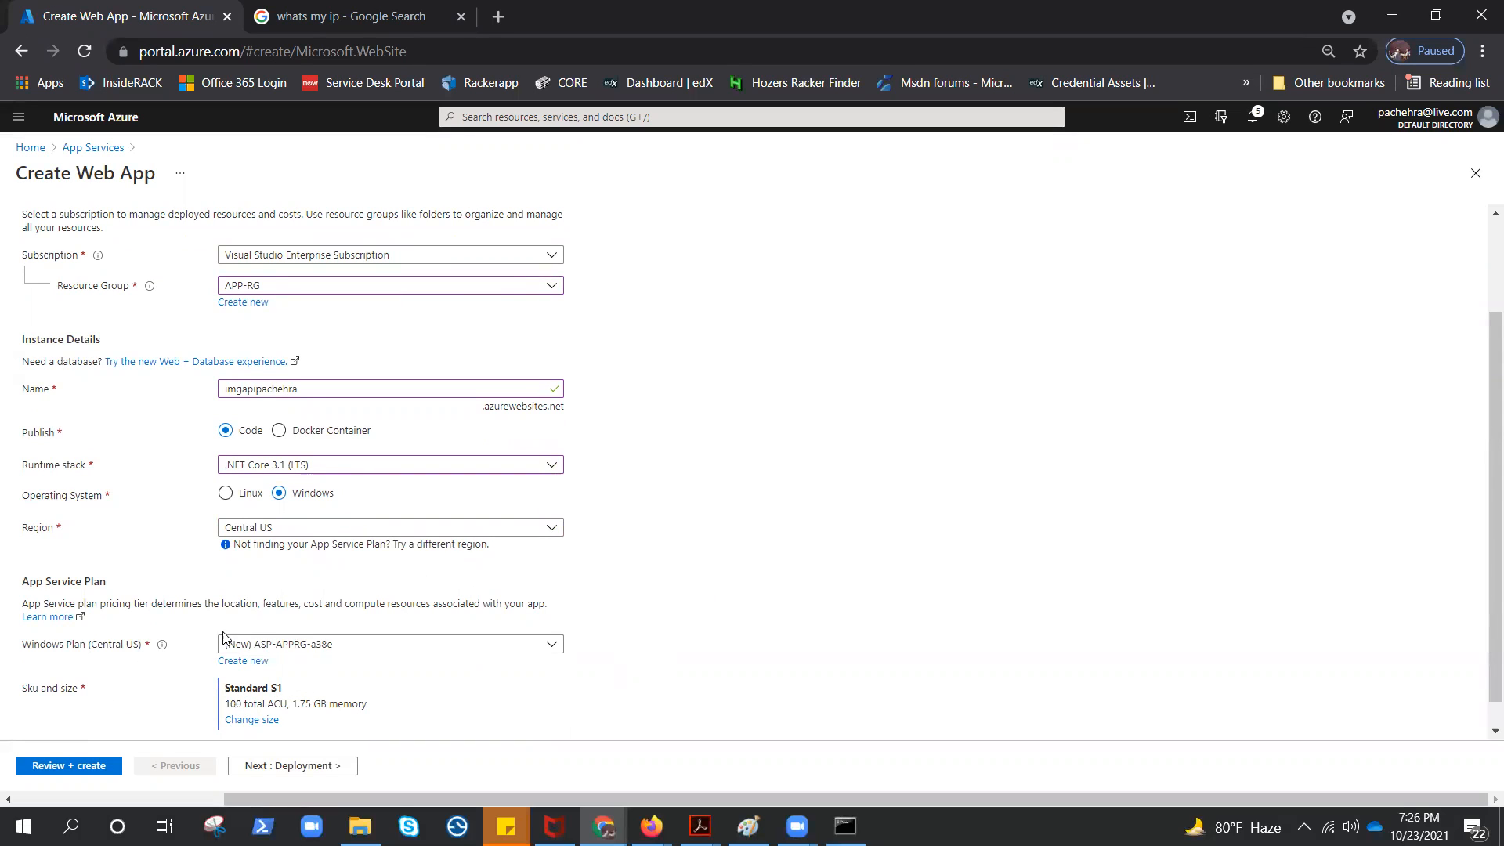
{"action": "left_click", "coordinate": [59, 766]}
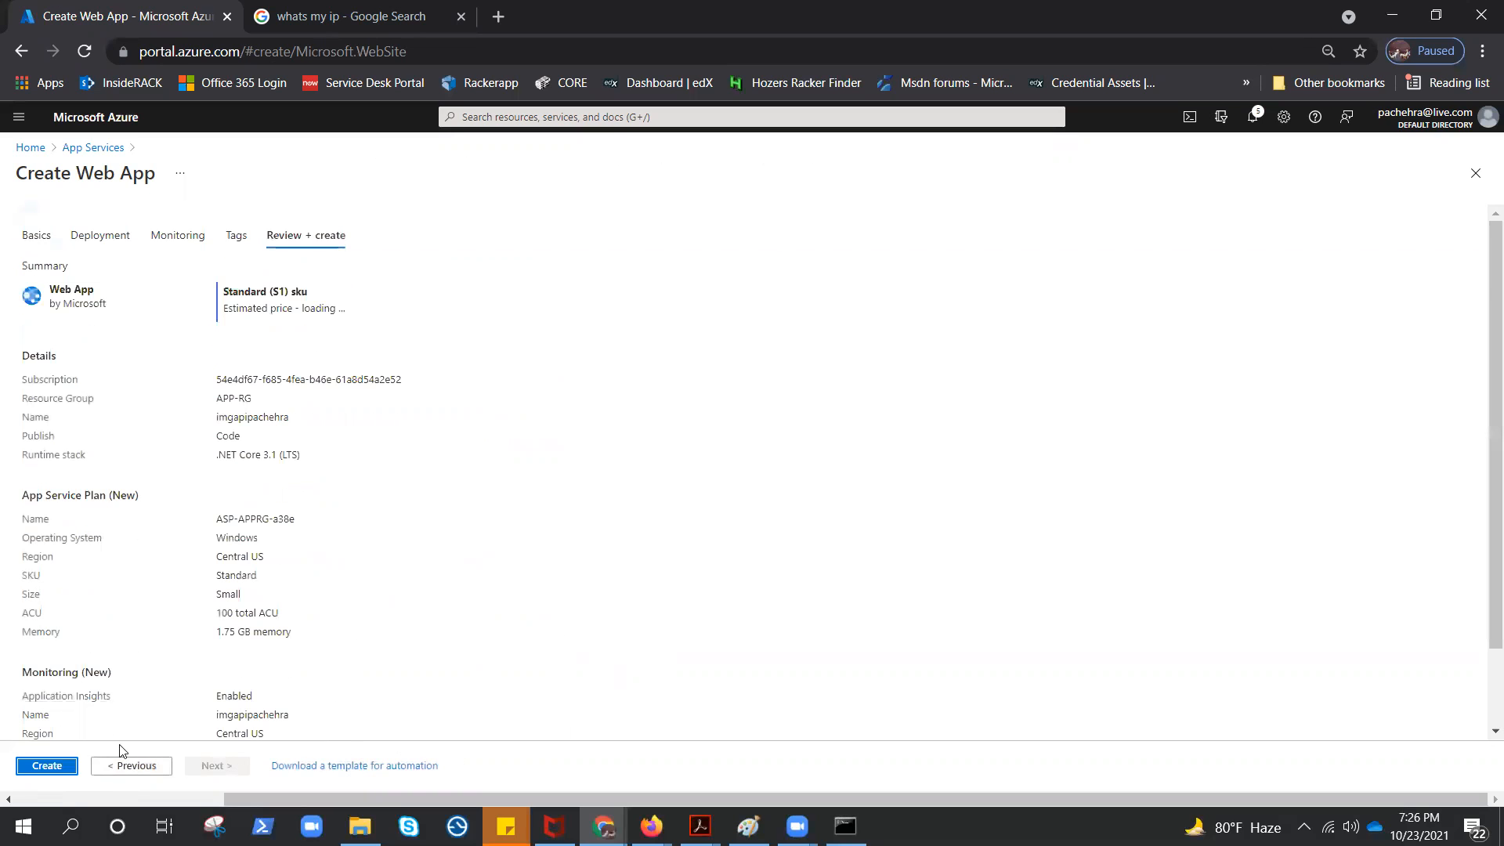
{"action": "left_click", "coordinate": [35, 768]}
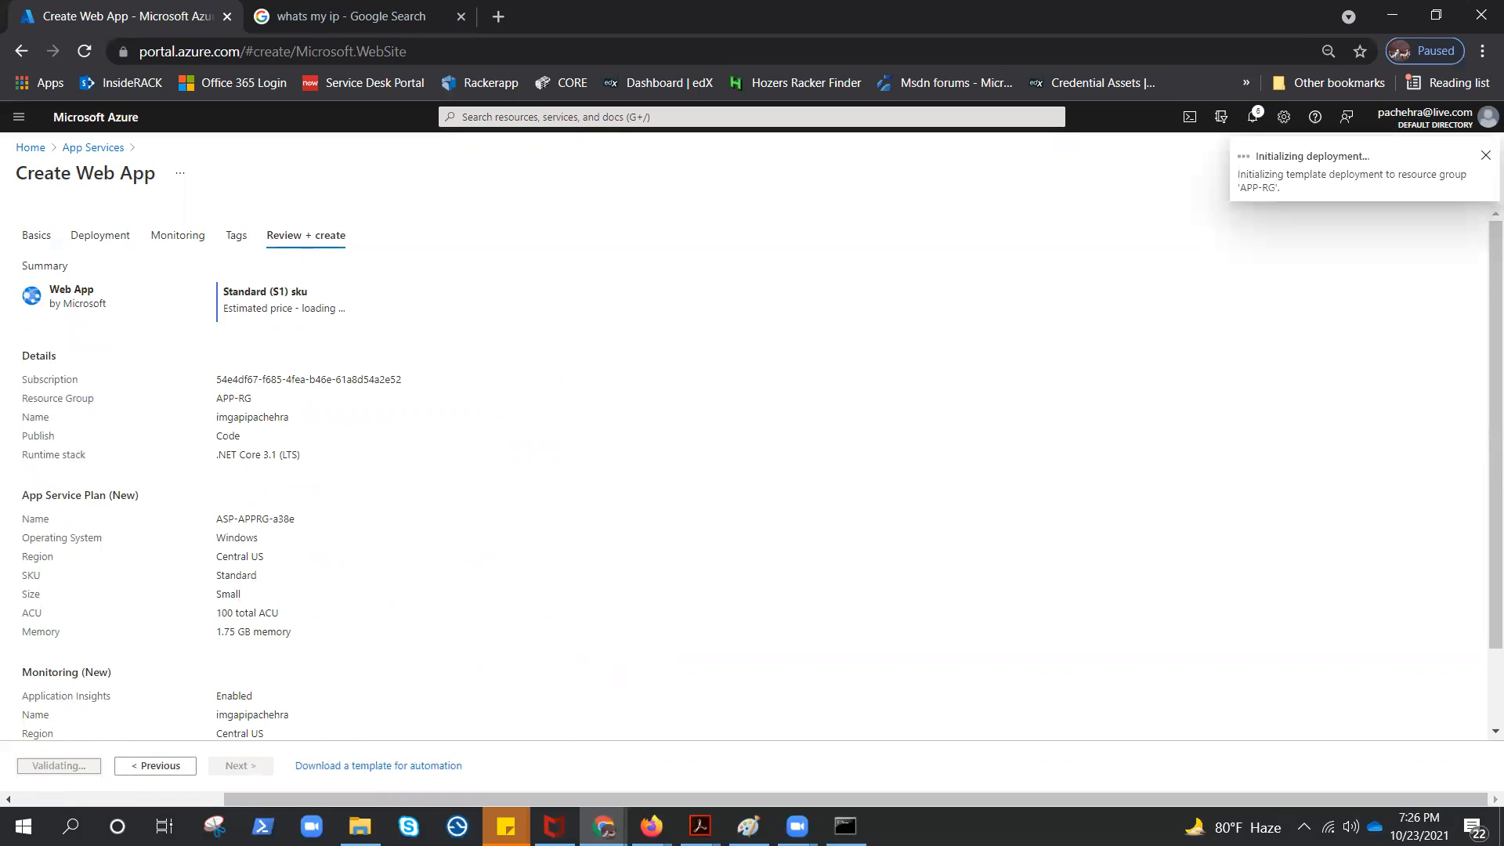
Go to the newly deployed image storage account from its deployment notification and open its containers
{"action": "left_click", "coordinate": [1254, 117]}
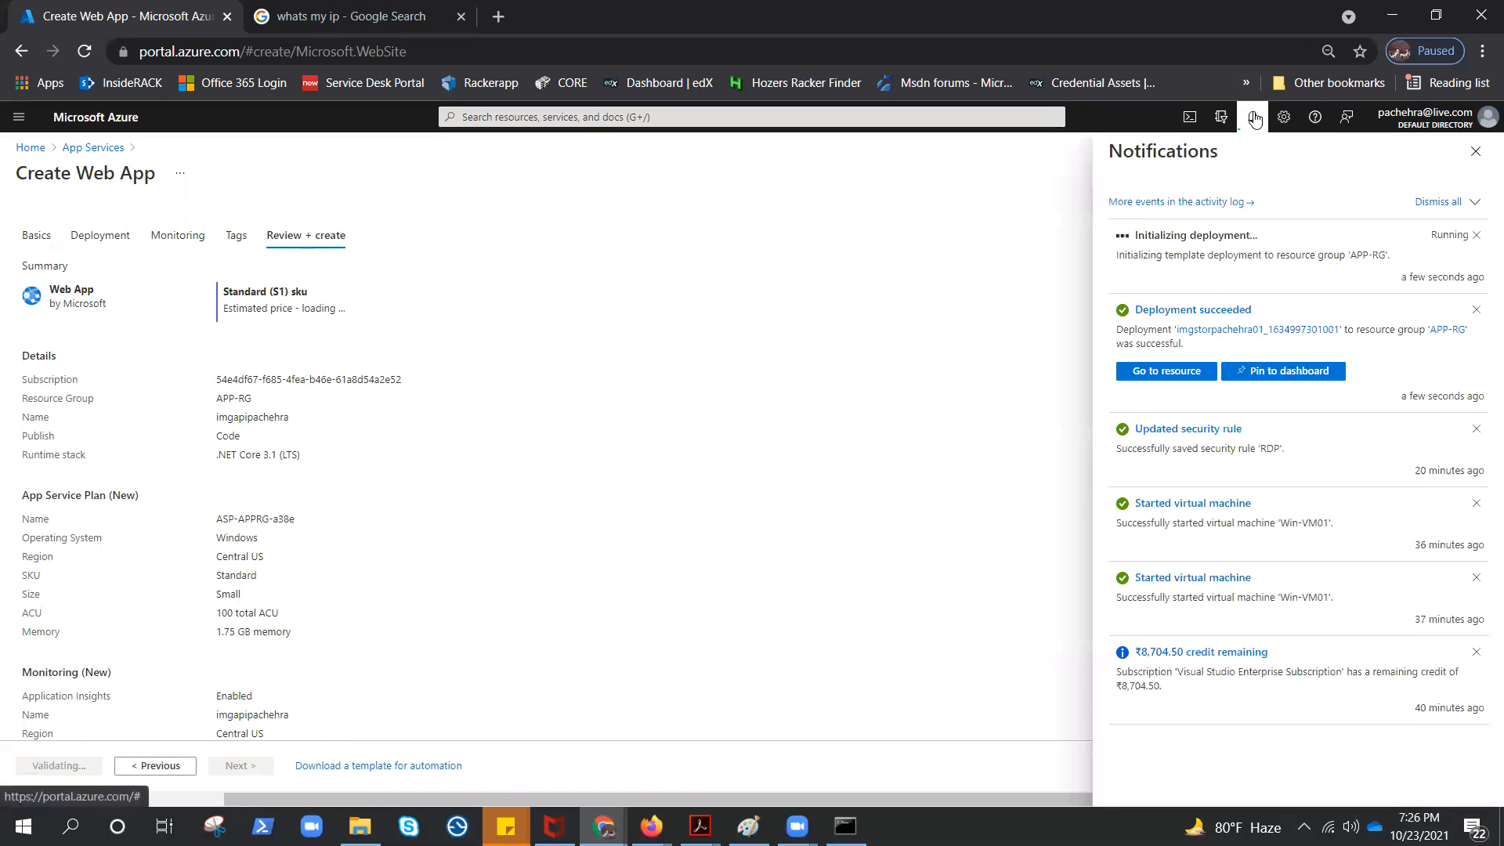
{"action": "left_click", "coordinate": [1179, 379]}
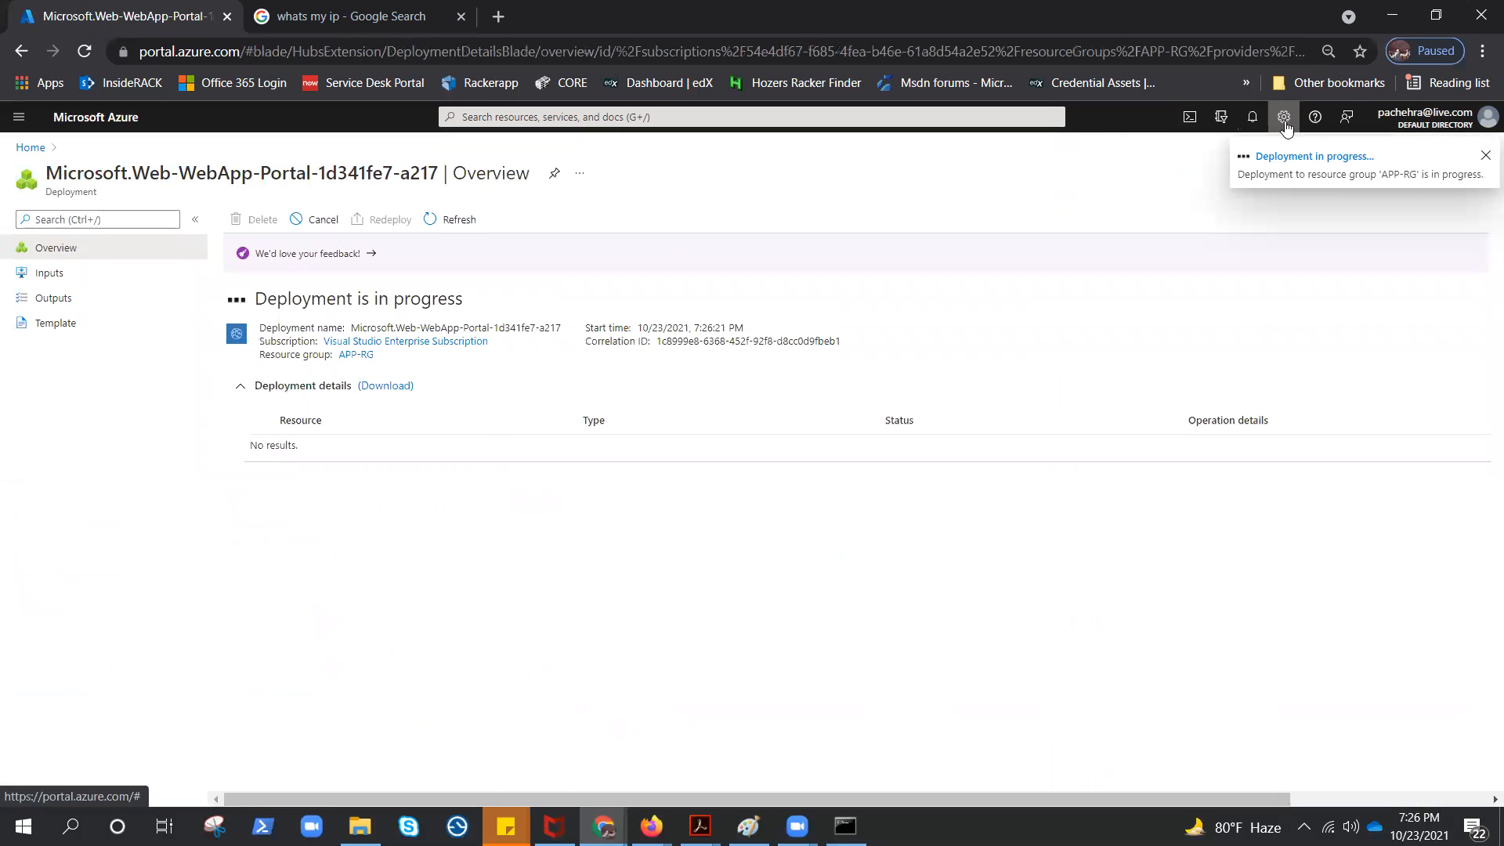
{"action": "left_click", "coordinate": [1253, 126]}
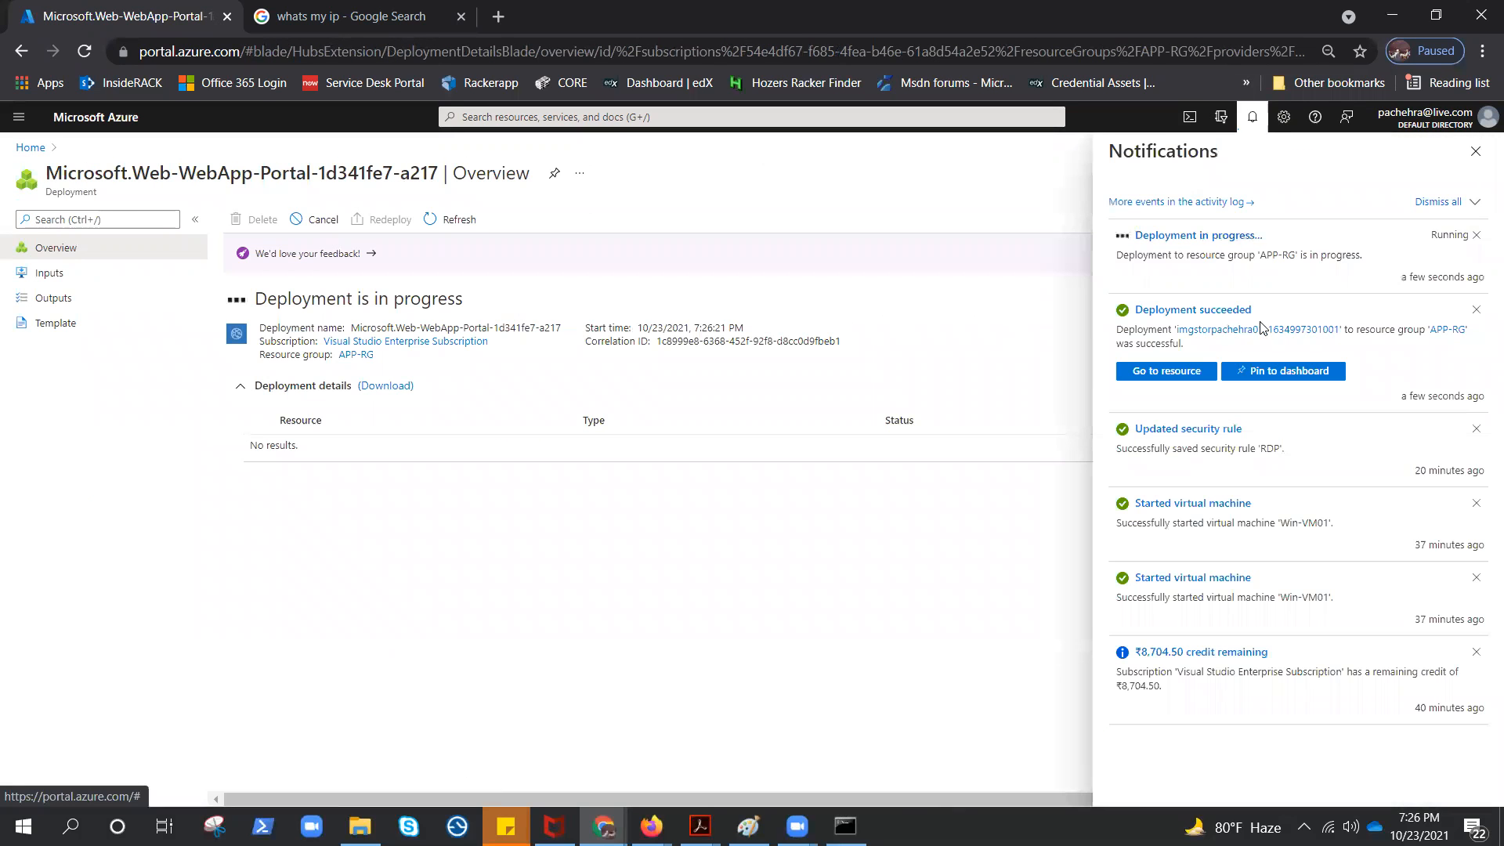
{"action": "left_click", "coordinate": [1179, 378]}
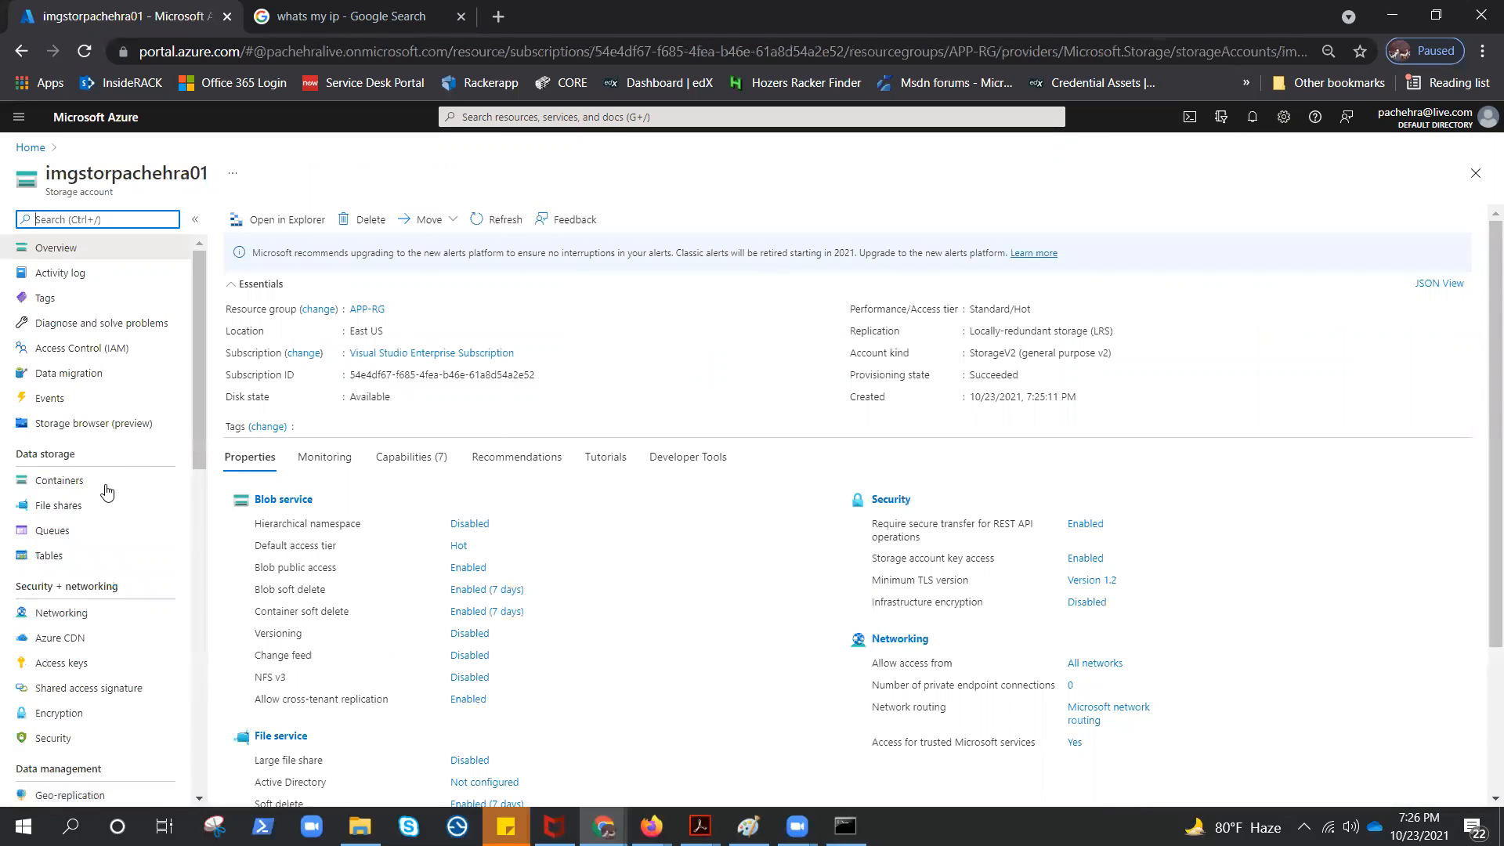
{"action": "left_click", "coordinate": [101, 484]}
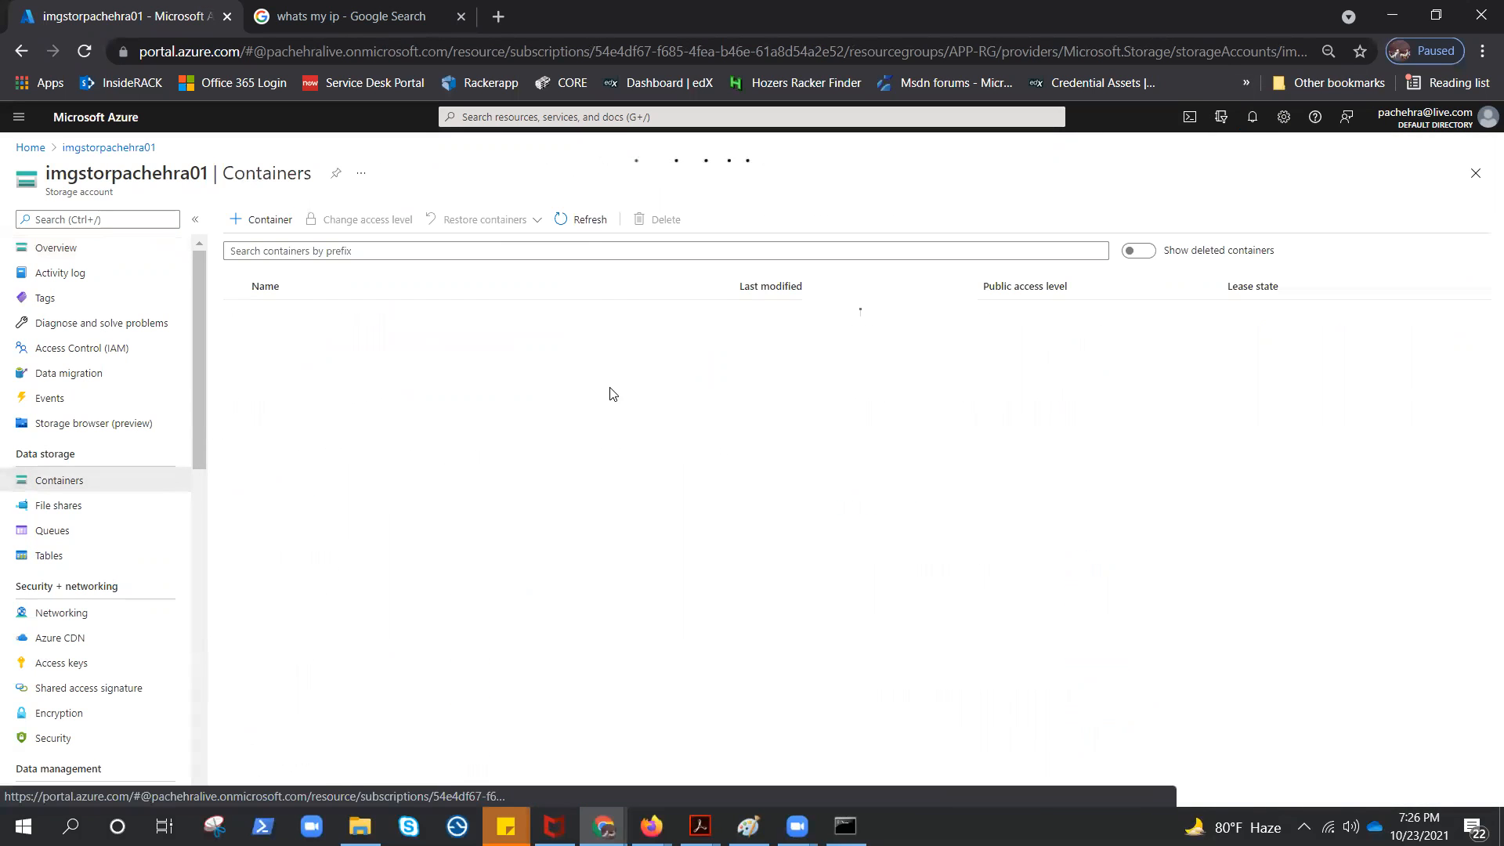
Create a container named image with the public access level Blob (anonymous read access for blobs only)
{"action": "left_click", "coordinate": [265, 220]}
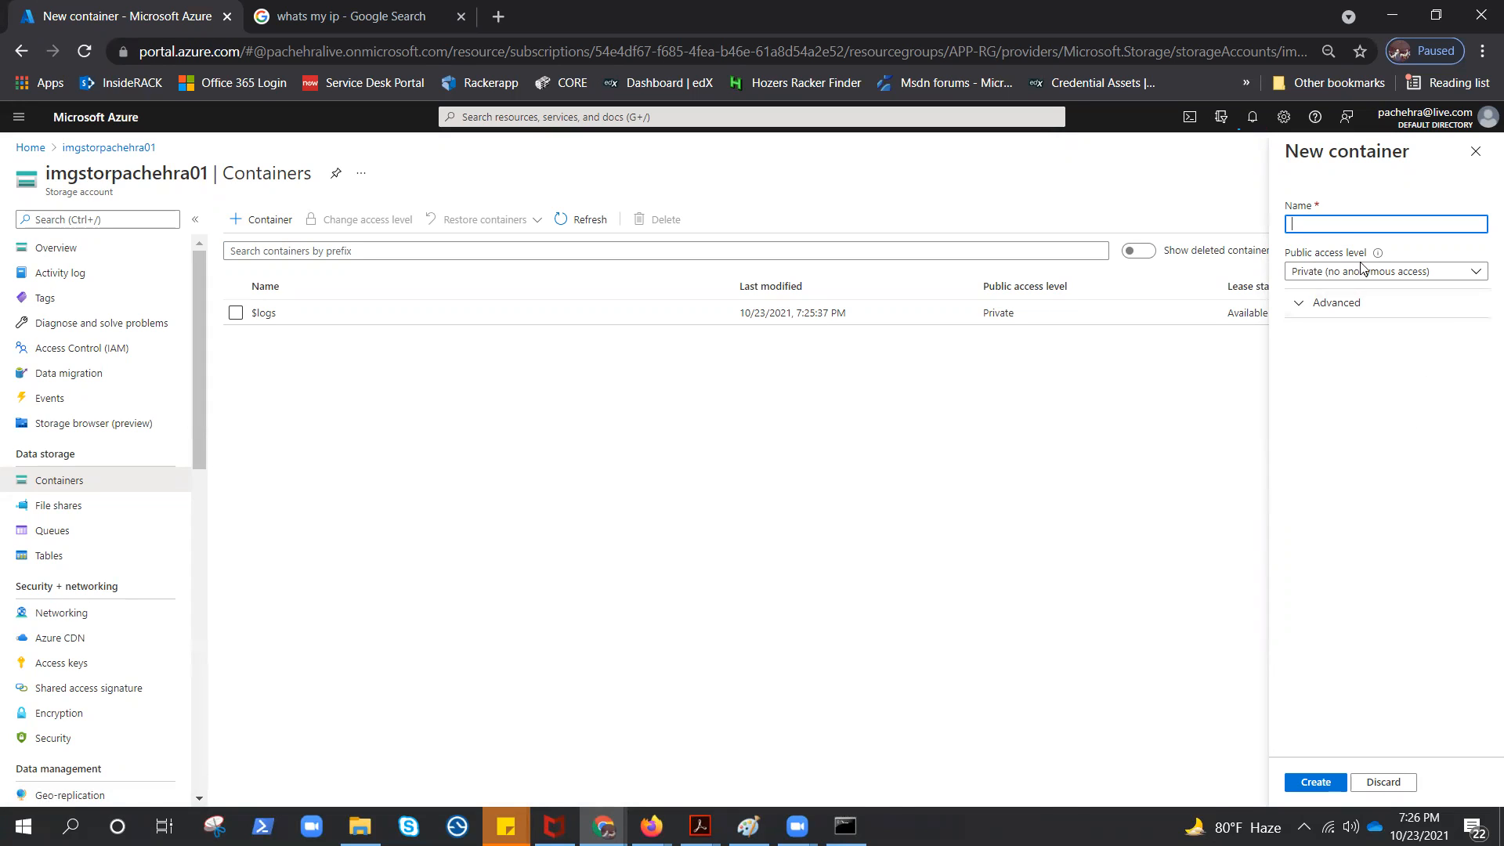
{"action": "type", "text": "mage"}
{"action": "left_click", "coordinate": [1467, 273]}
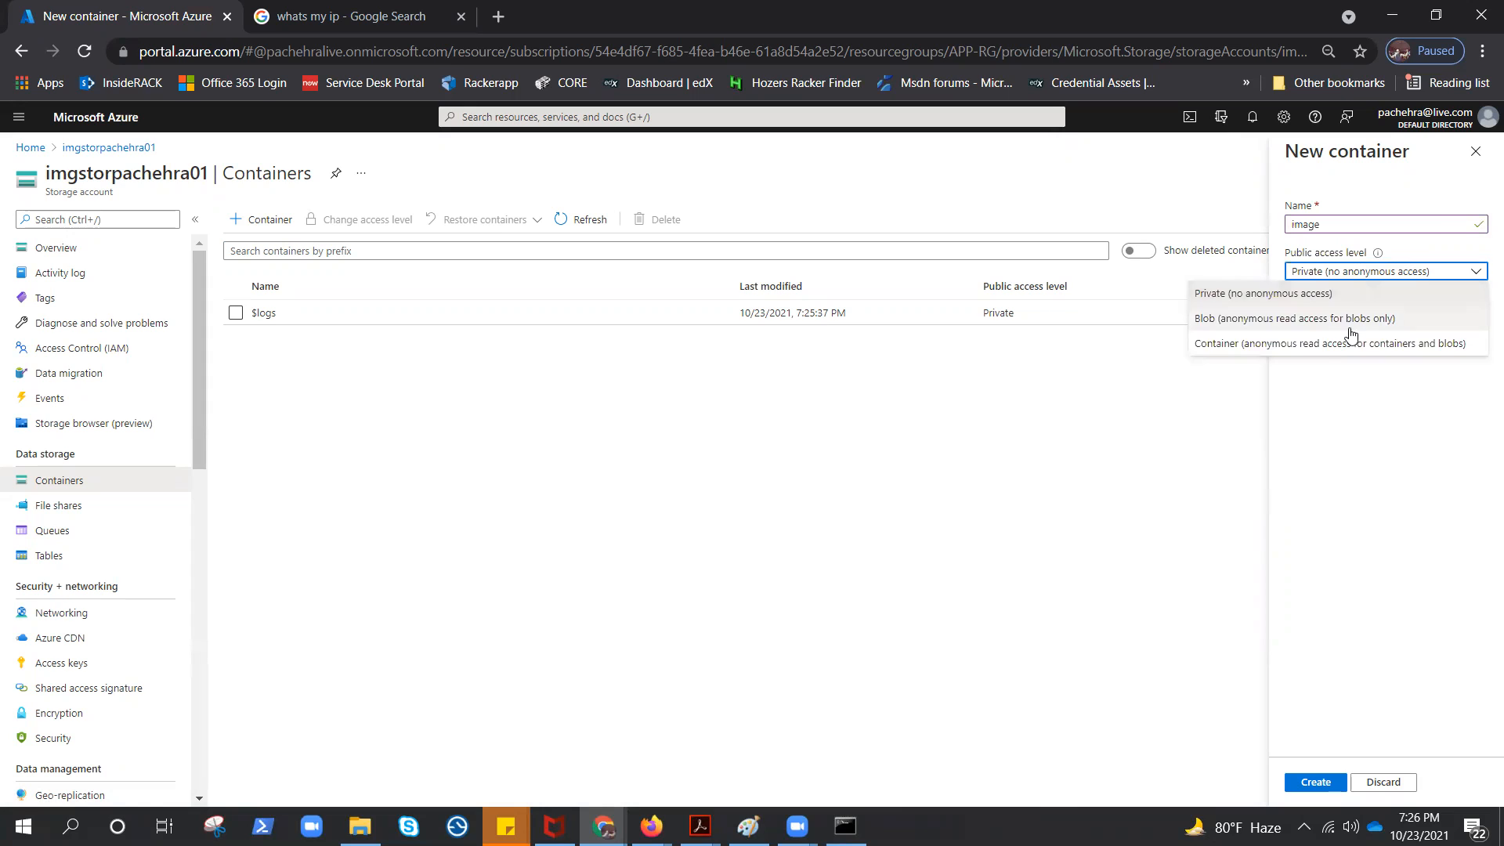
{"action": "left_click", "coordinate": [1350, 319]}
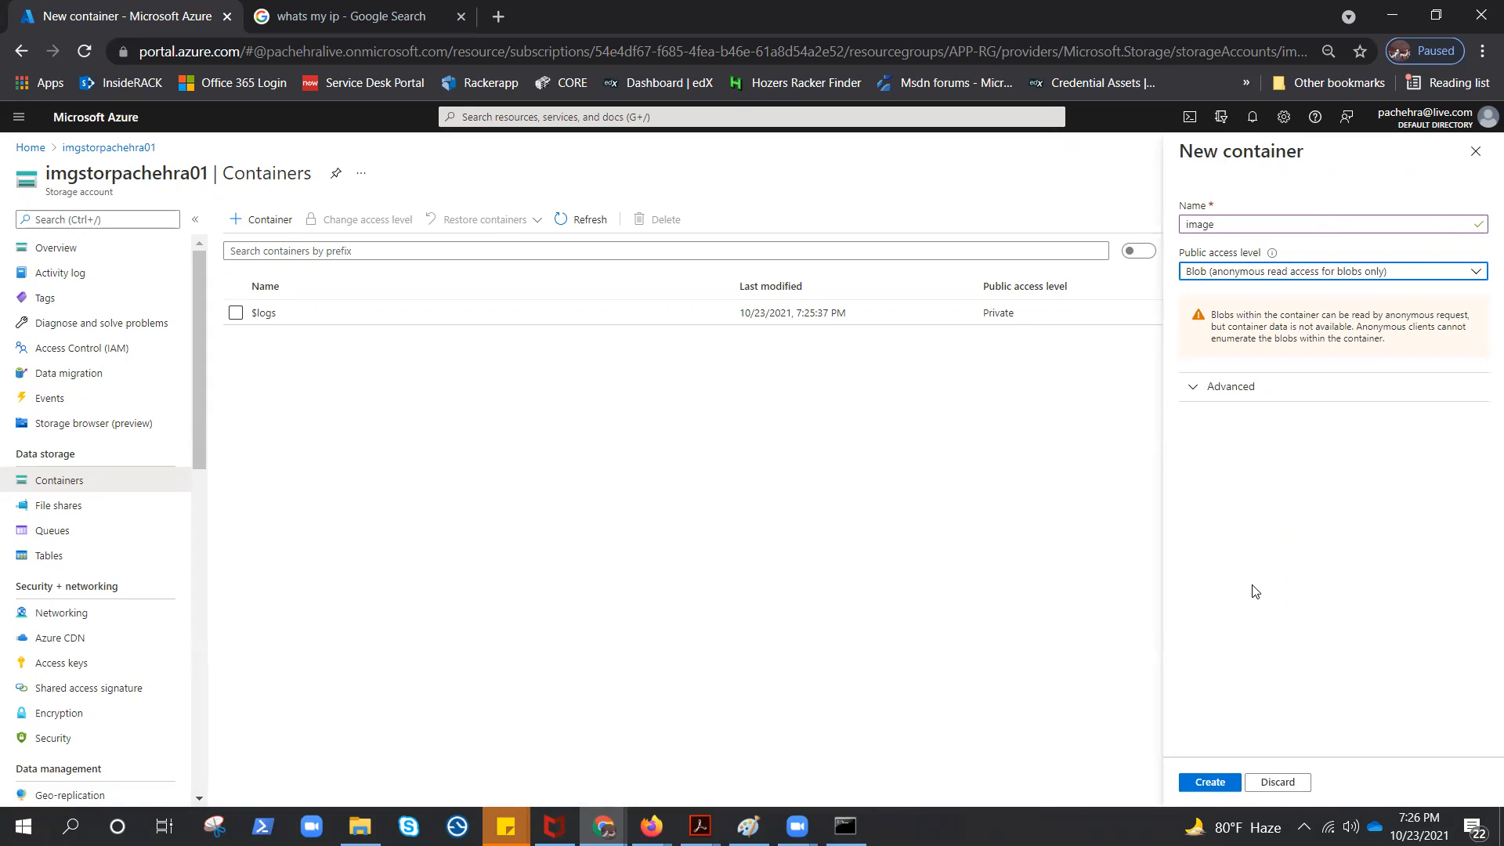
{"action": "left_click", "coordinate": [1210, 782]}
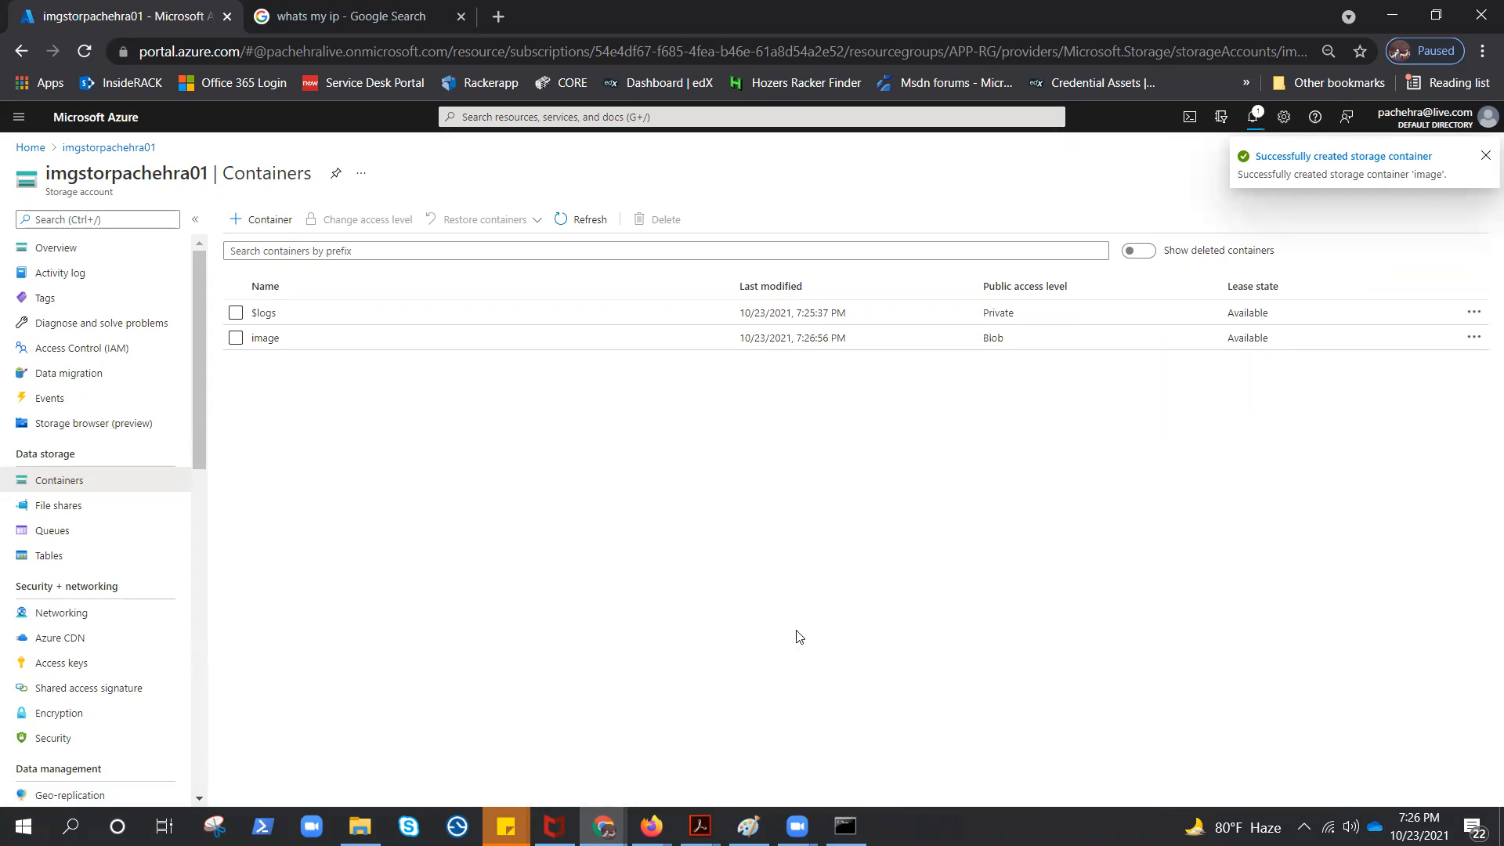
Upload sub.jpg from the Starter Images folder to the image container and refresh the blob list
{"action": "left_click", "coordinate": [266, 339]}
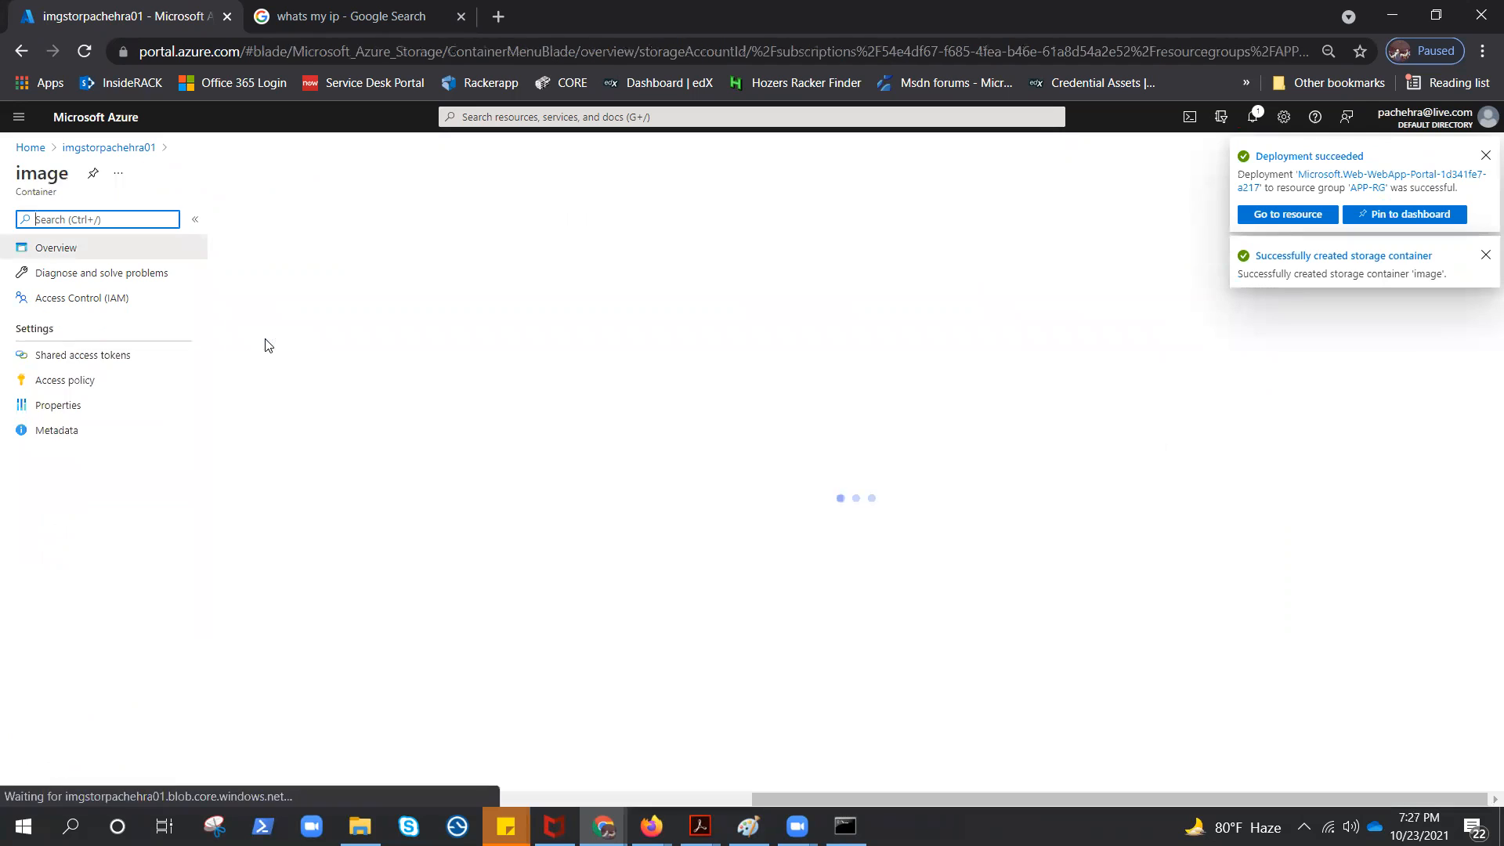
{"action": "left_click", "coordinate": [264, 222]}
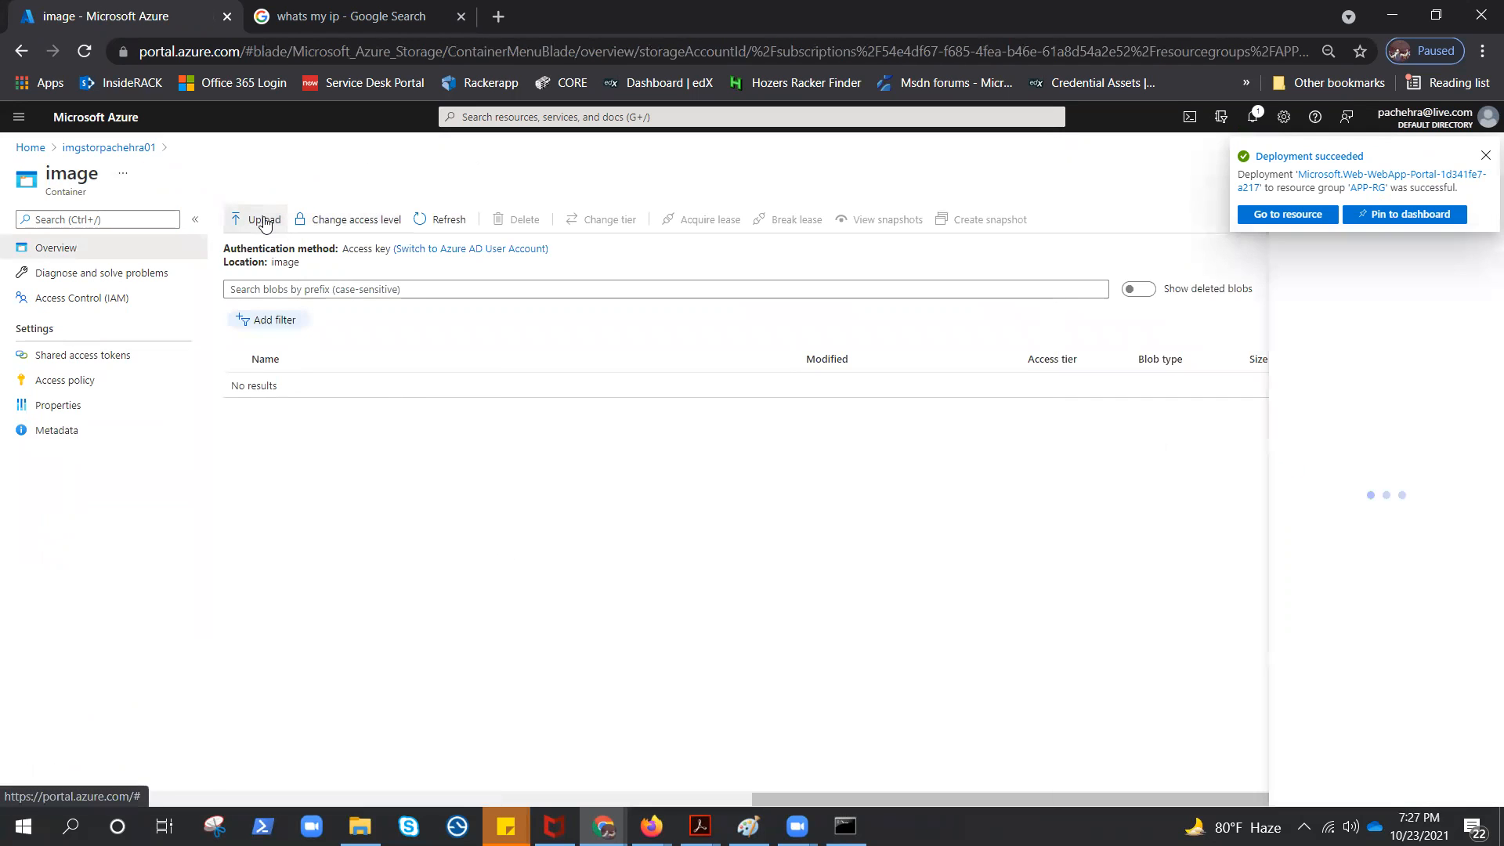
{"action": "left_click", "coordinate": [1485, 159]}
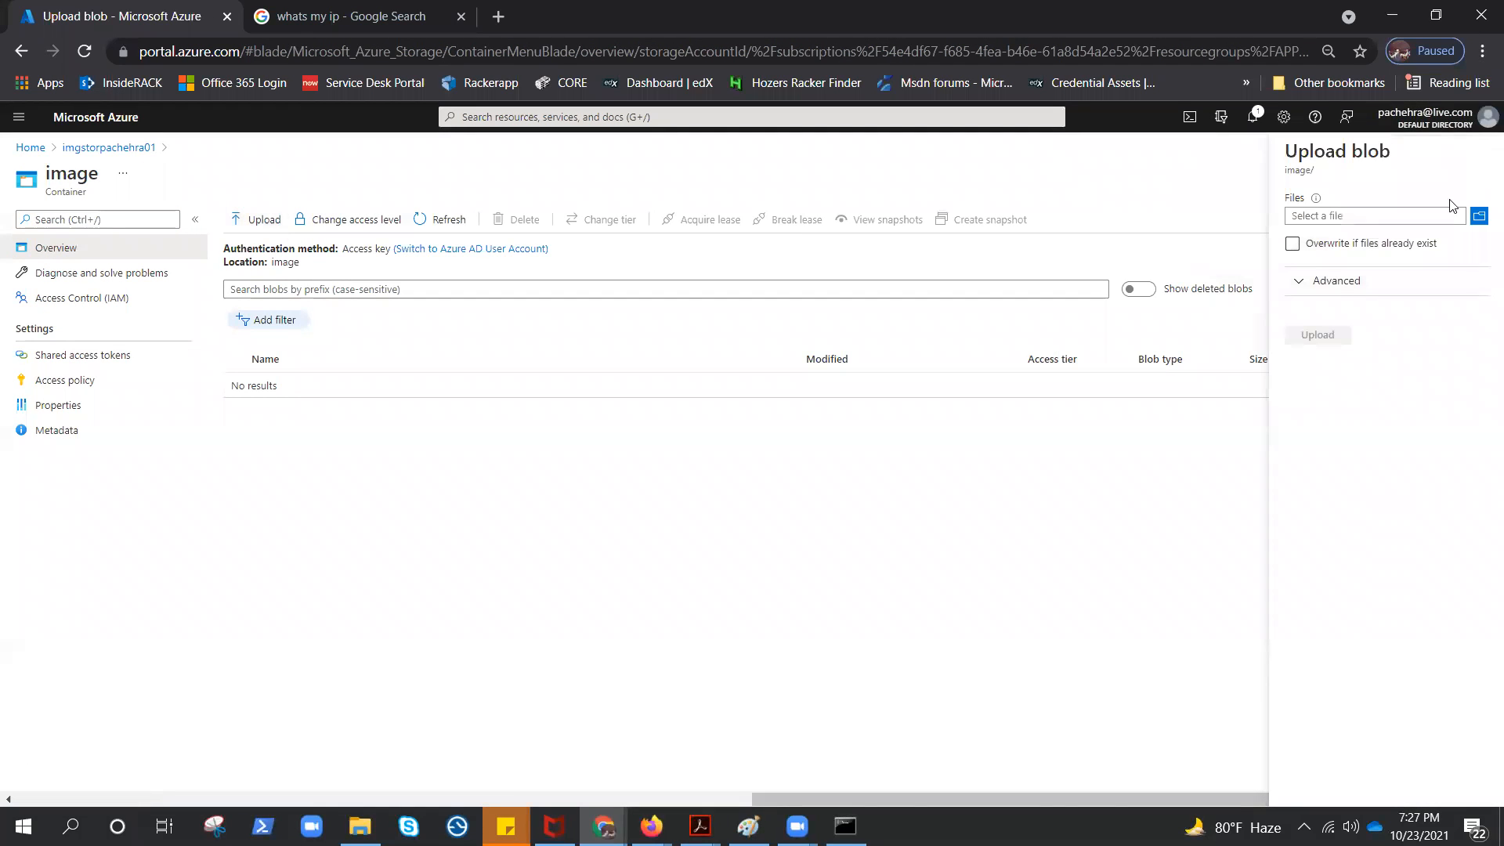
{"action": "left_click", "coordinate": [1480, 218]}
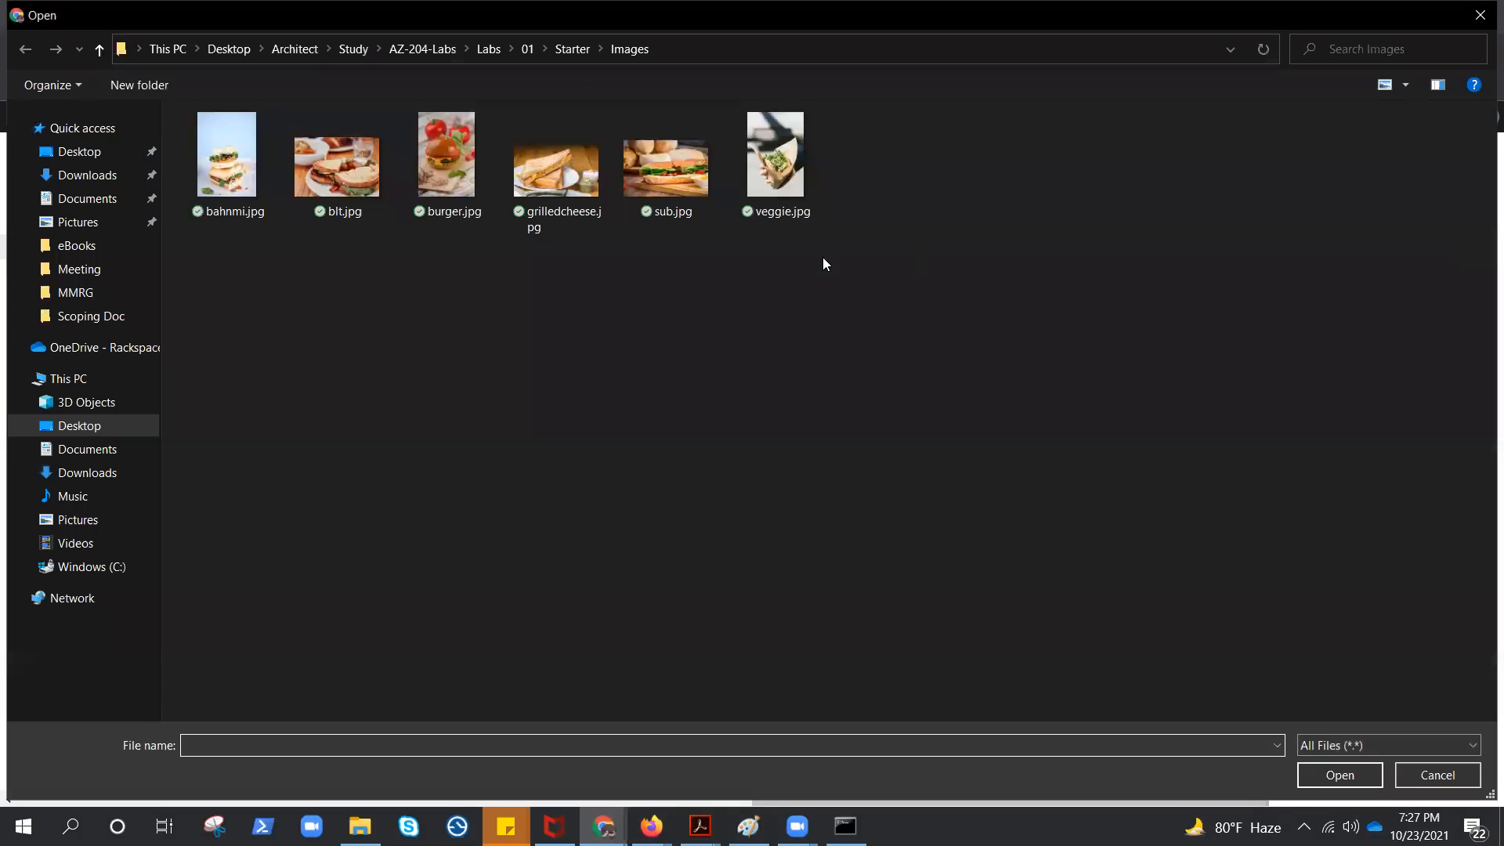
{"action": "left_click", "coordinate": [670, 187]}
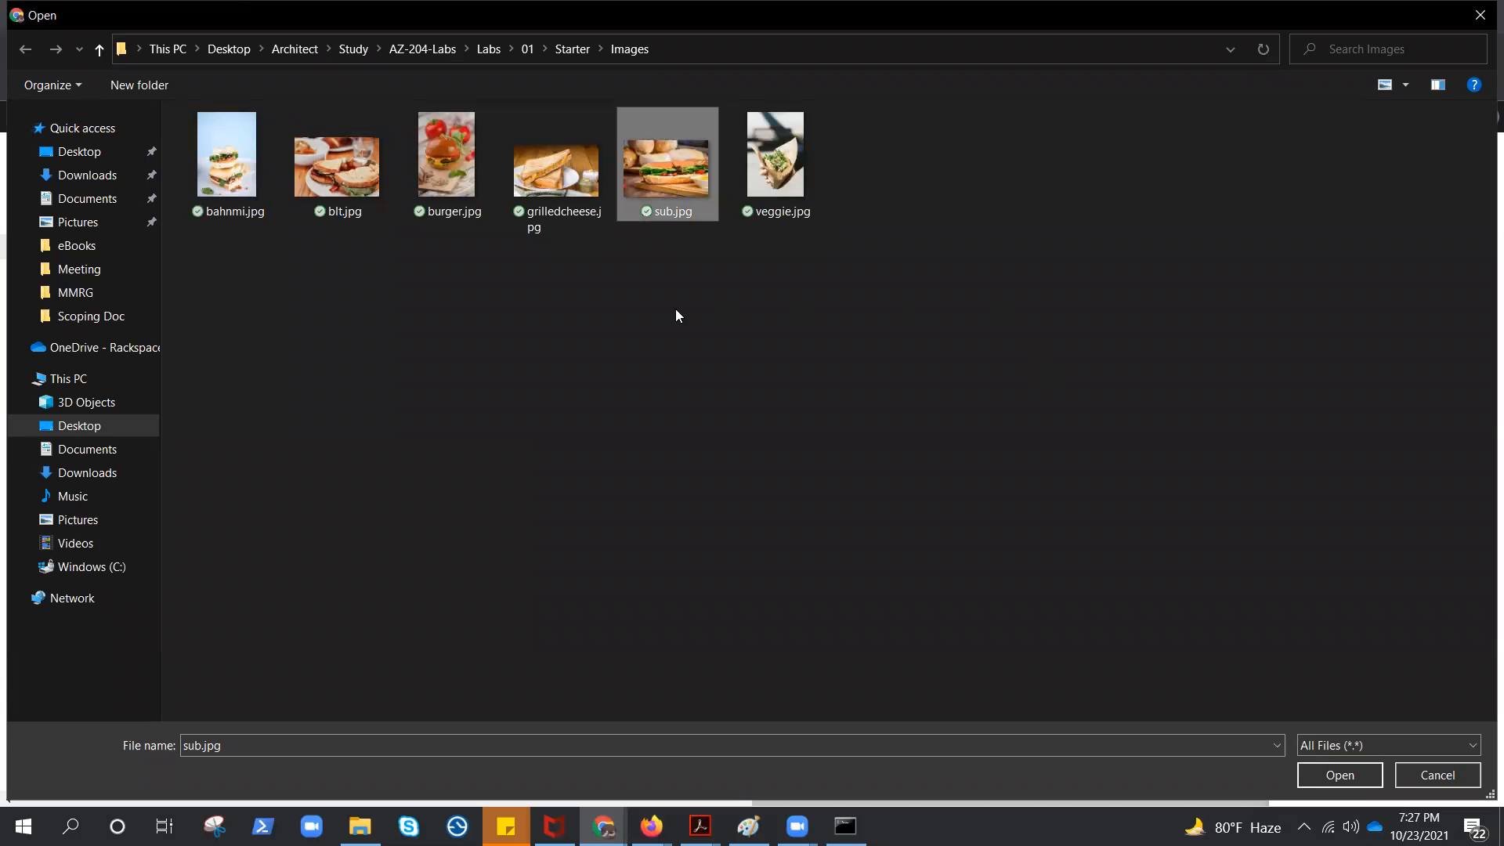
{"action": "left_click", "coordinate": [1340, 775]}
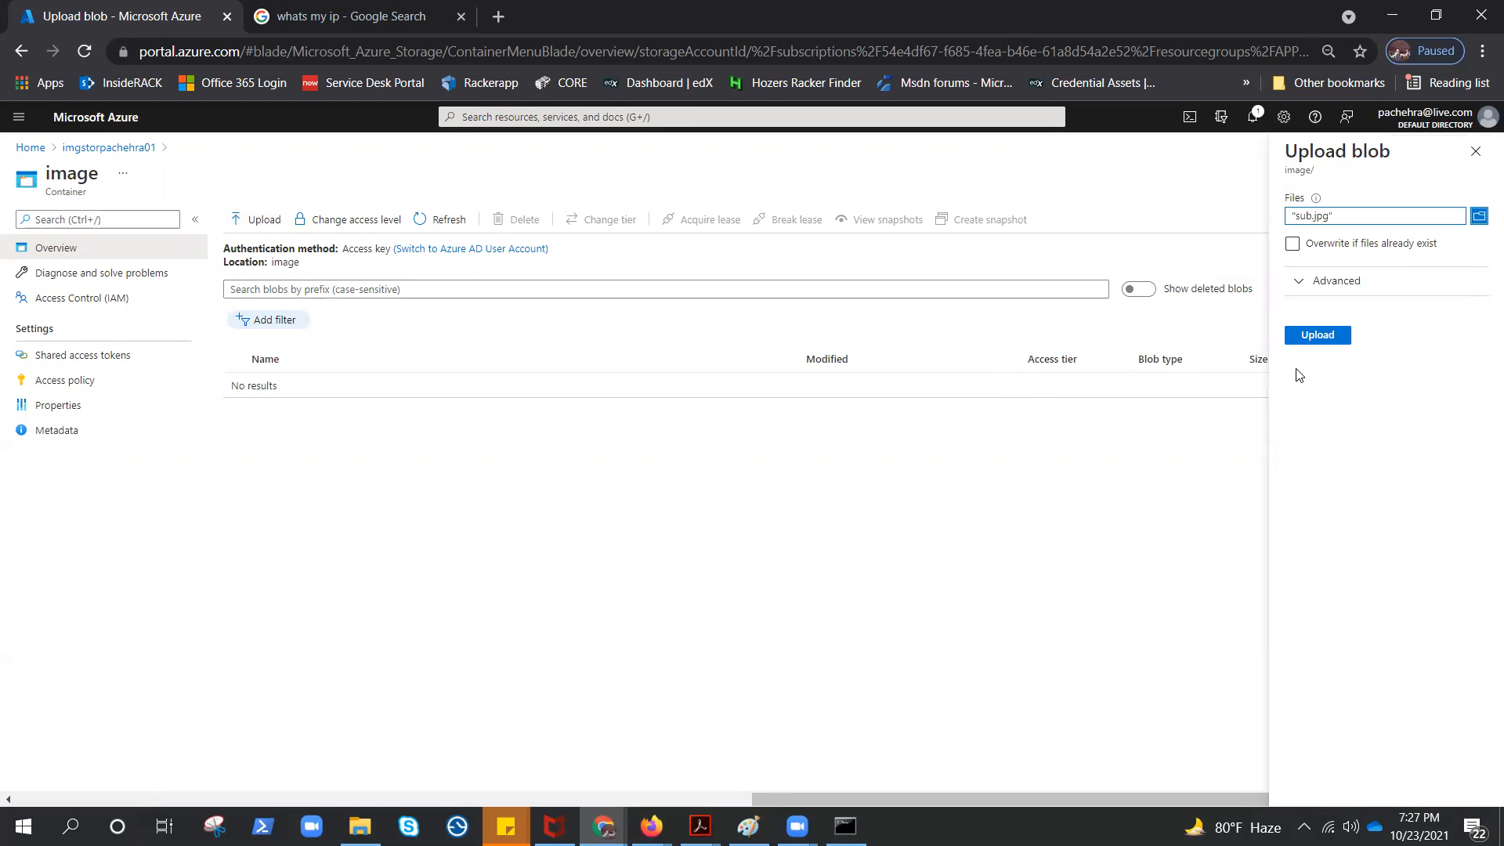
{"action": "left_click", "coordinate": [1315, 337]}
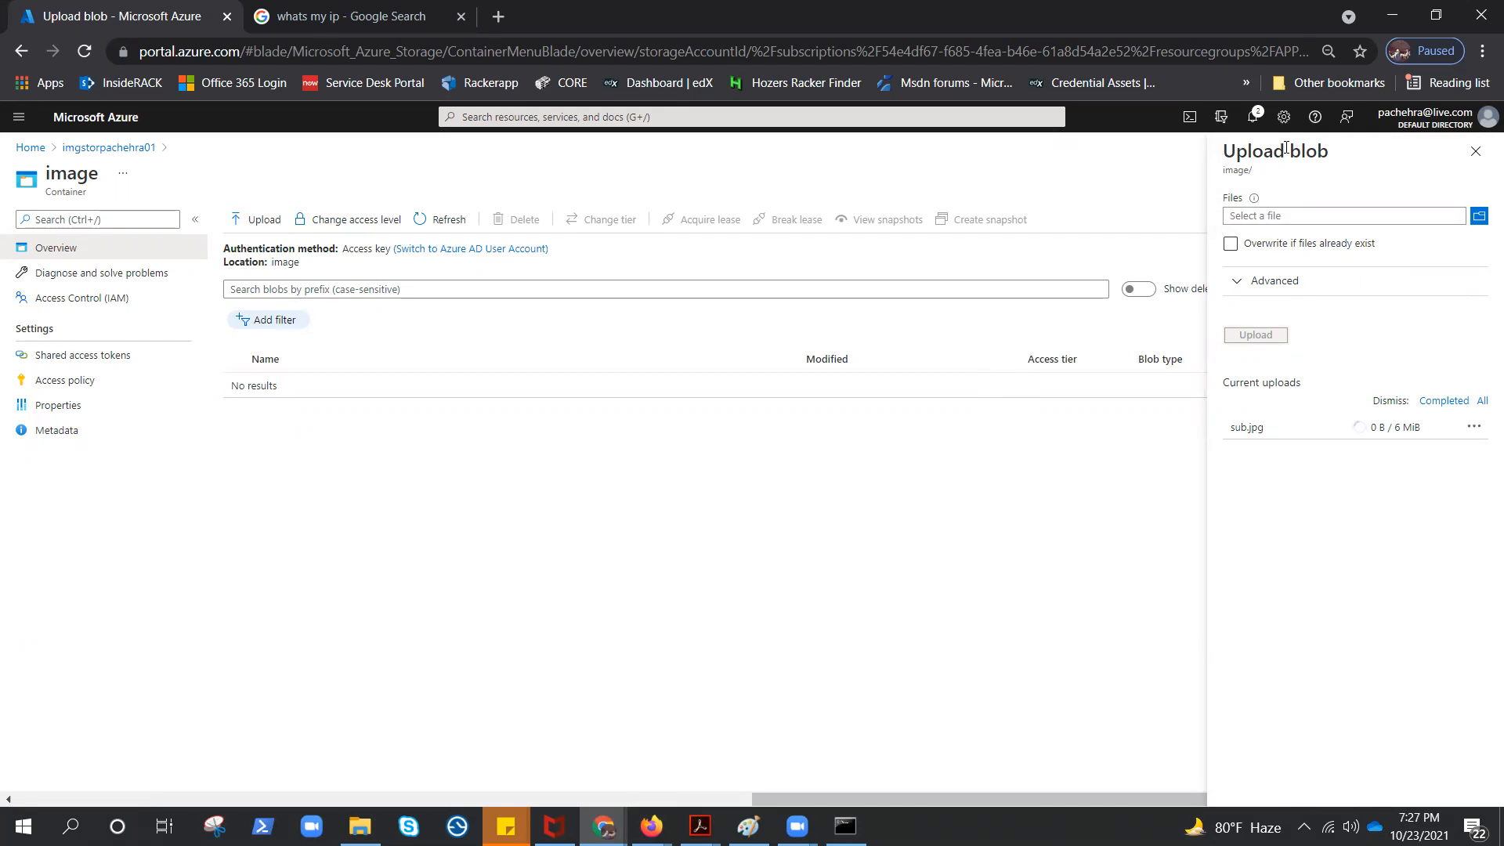
{"action": "left_click", "coordinate": [1253, 117]}
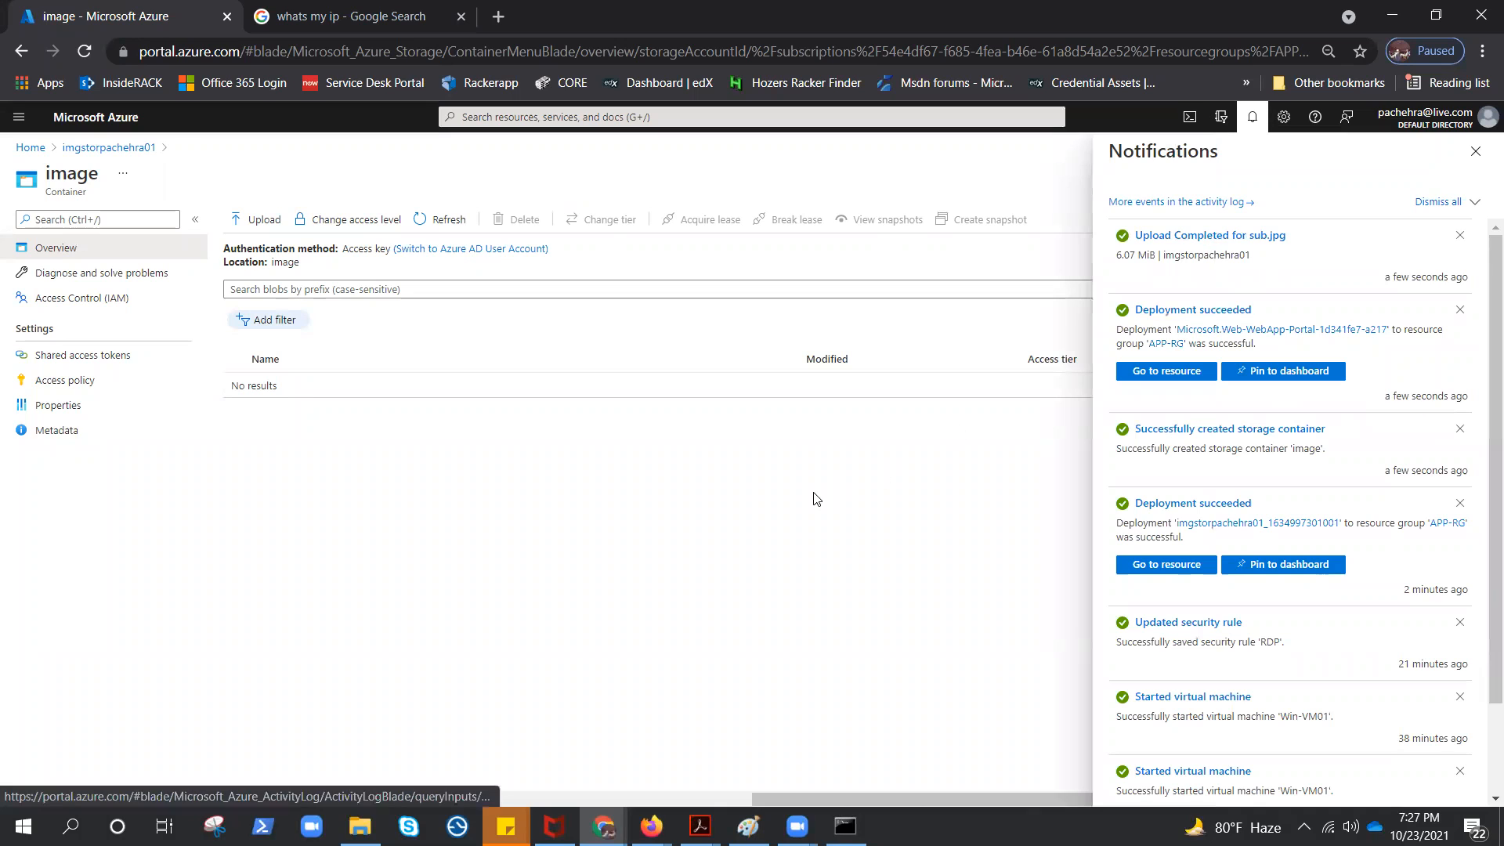
{"action": "left_click", "coordinate": [443, 220]}
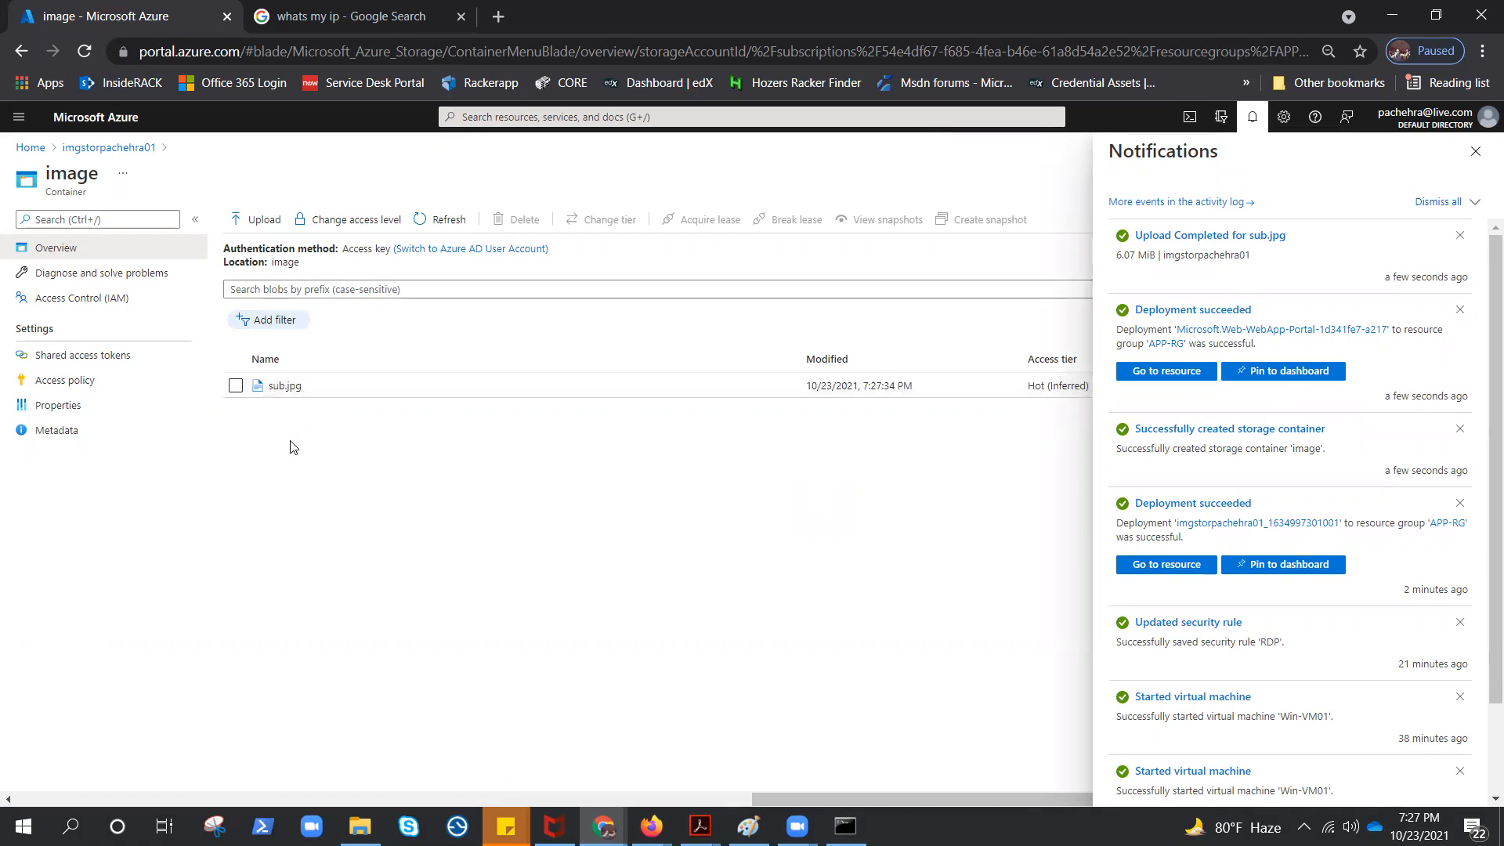
Go to the deployed web app, browse its default site, and return to the app's portal page
{"action": "left_click", "coordinate": [1142, 376]}
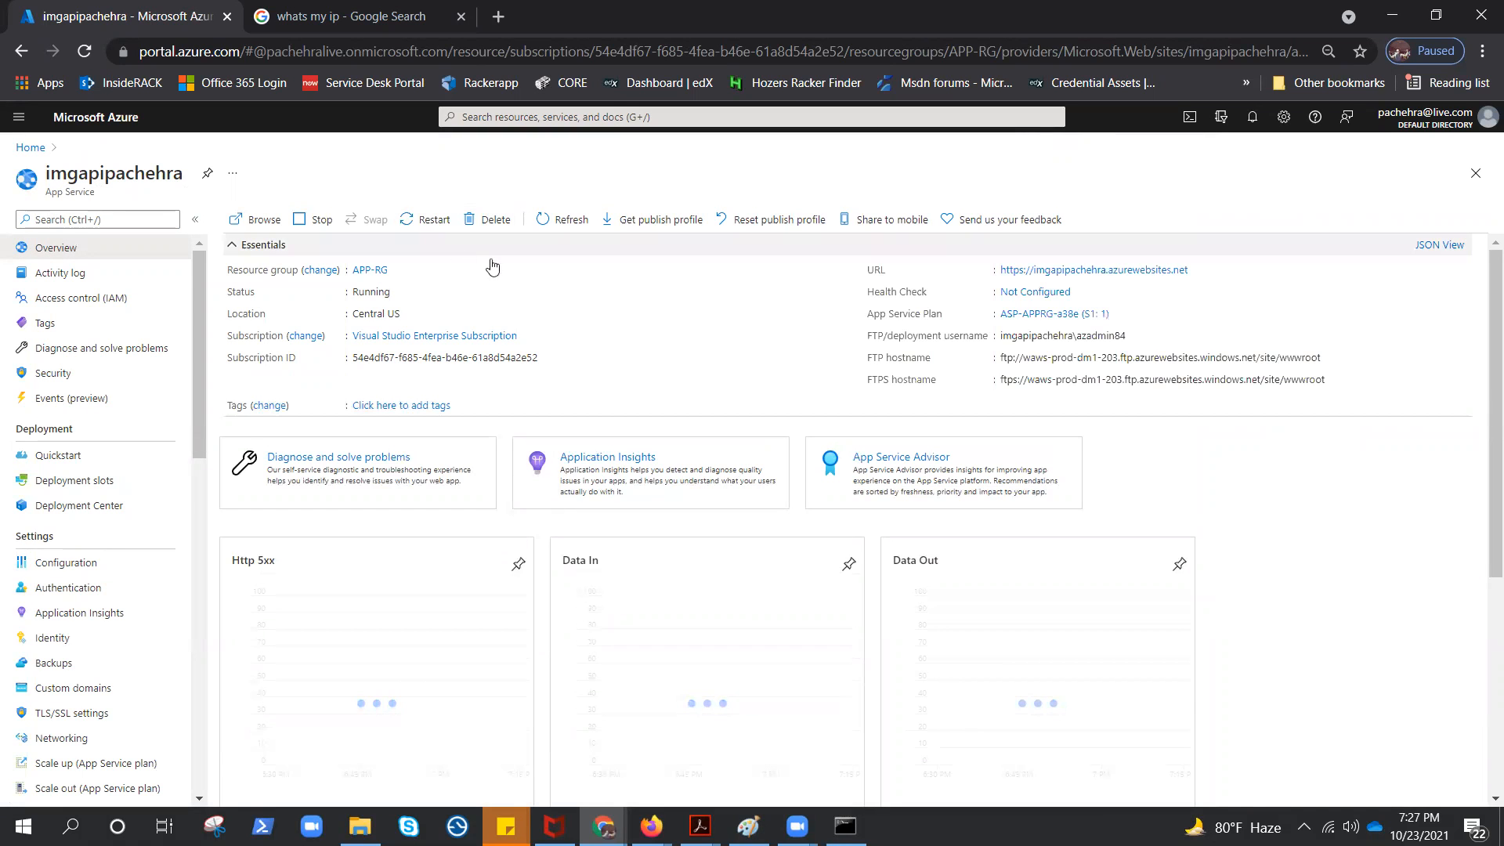
{"action": "left_click", "coordinate": [259, 221]}
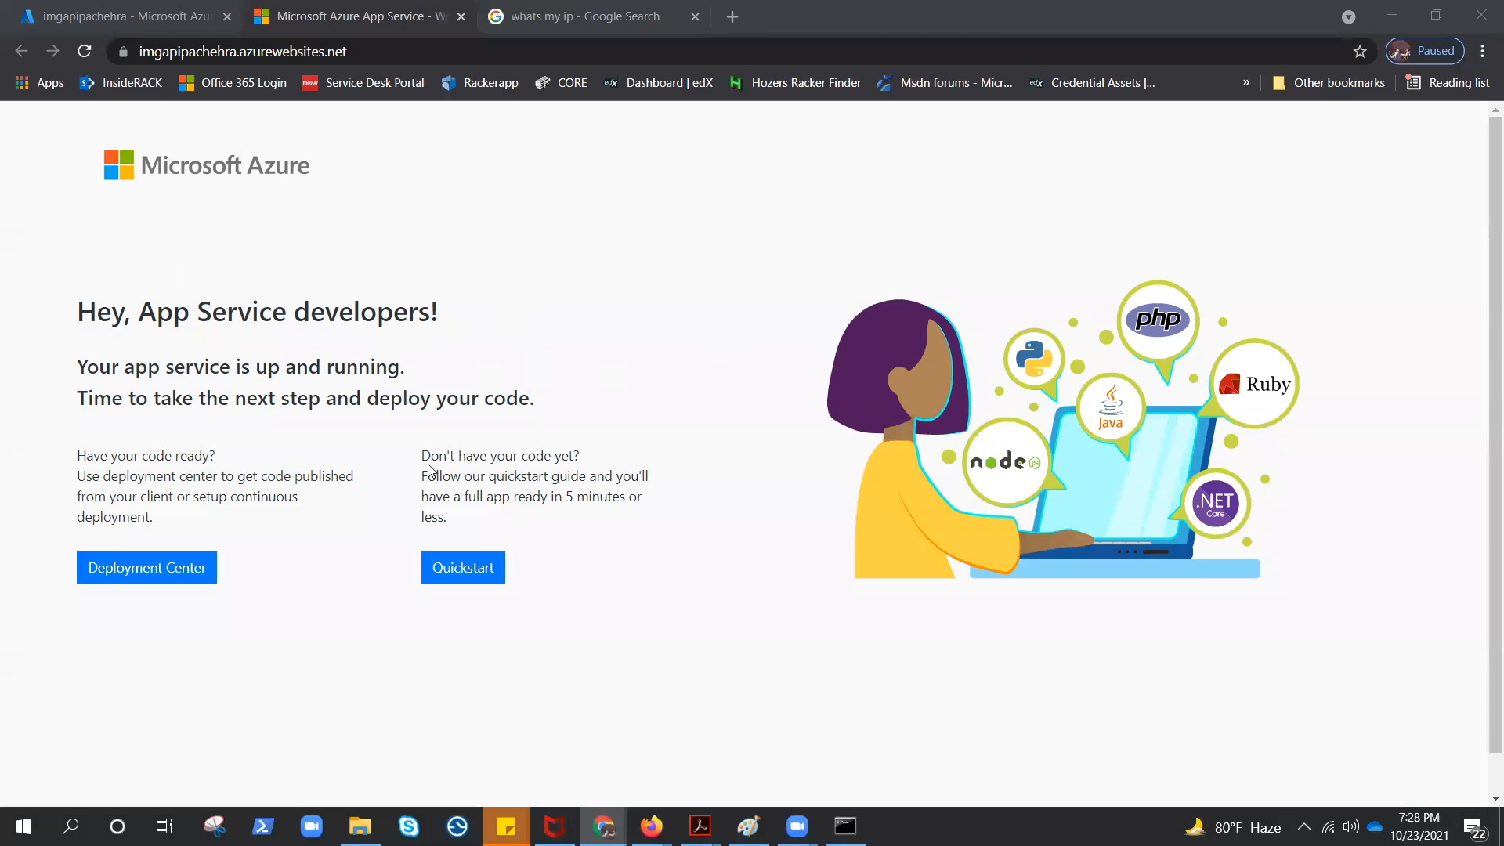
{"action": "left_click", "coordinate": [124, 21]}
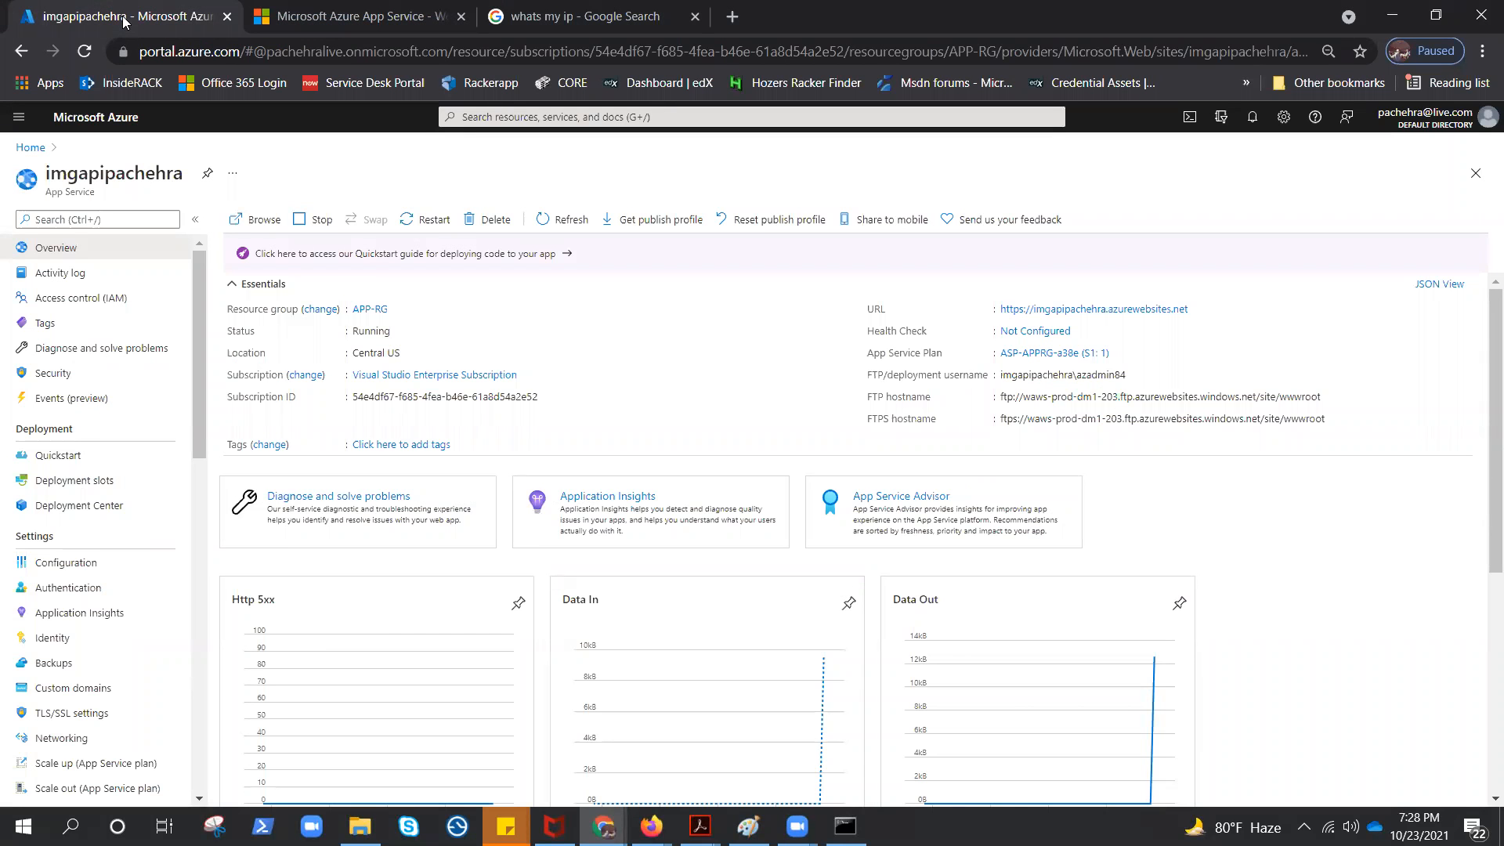
Open the web app's configuration settings and consult the task diagram in Paint
{"action": "scroll", "coordinate": [91, 517], "scroll_direction": "down", "scroll_amount": 1}
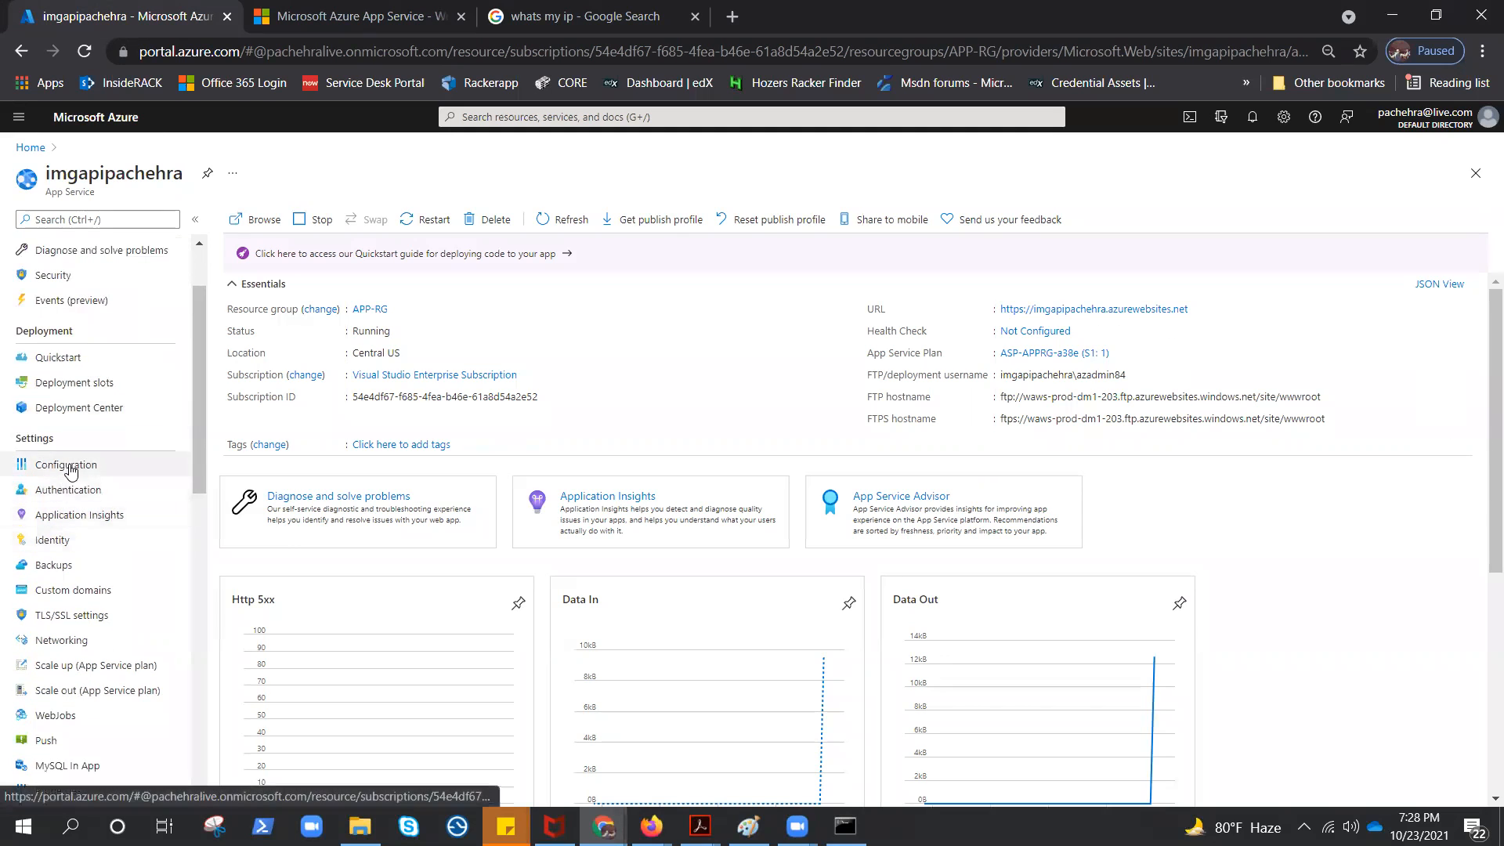
{"action": "left_click", "coordinate": [66, 464]}
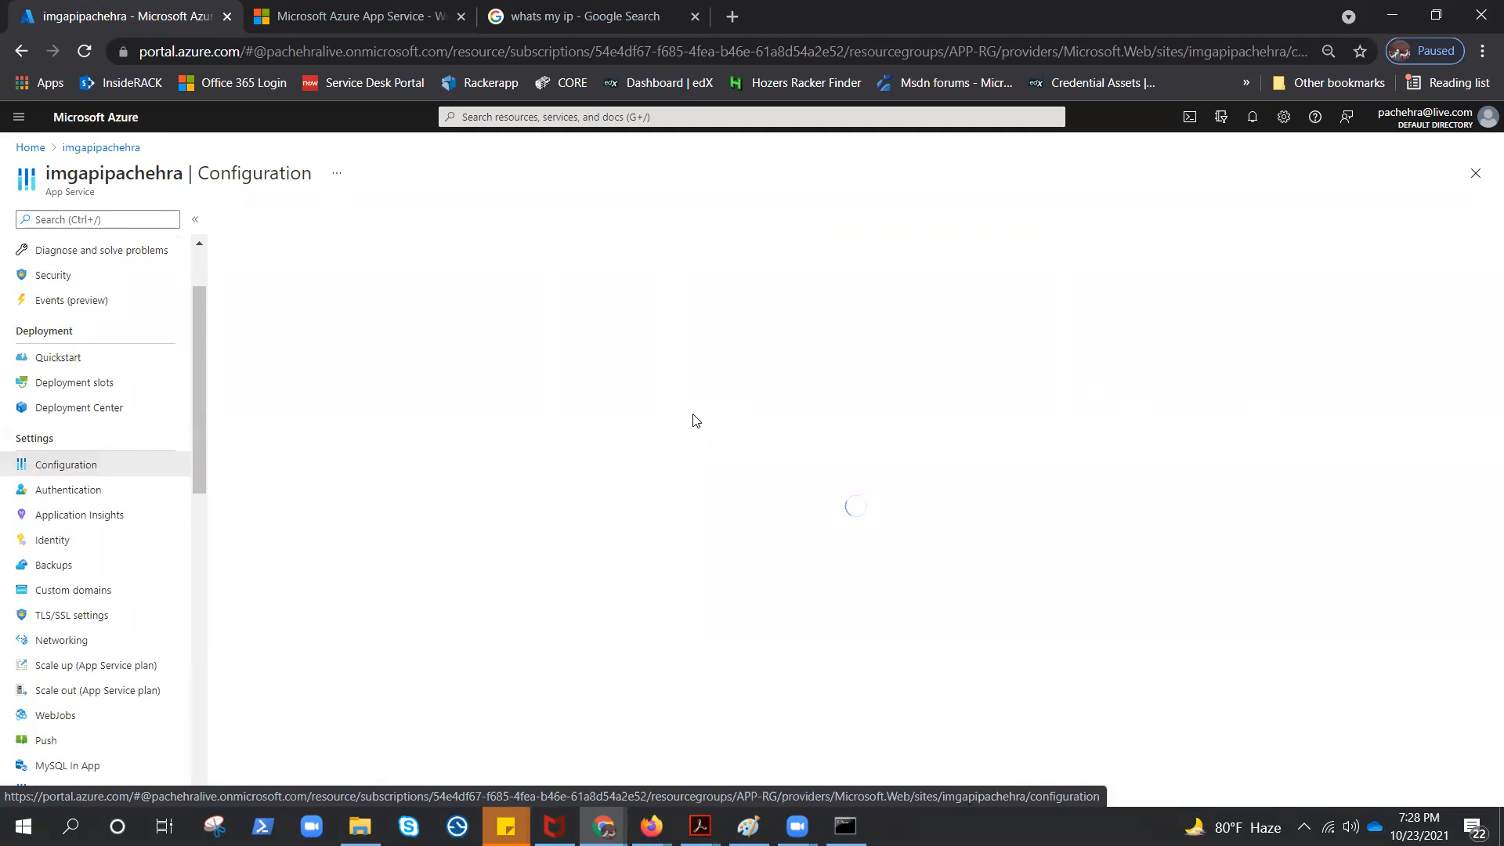
{"action": "left_click", "coordinate": [748, 826]}
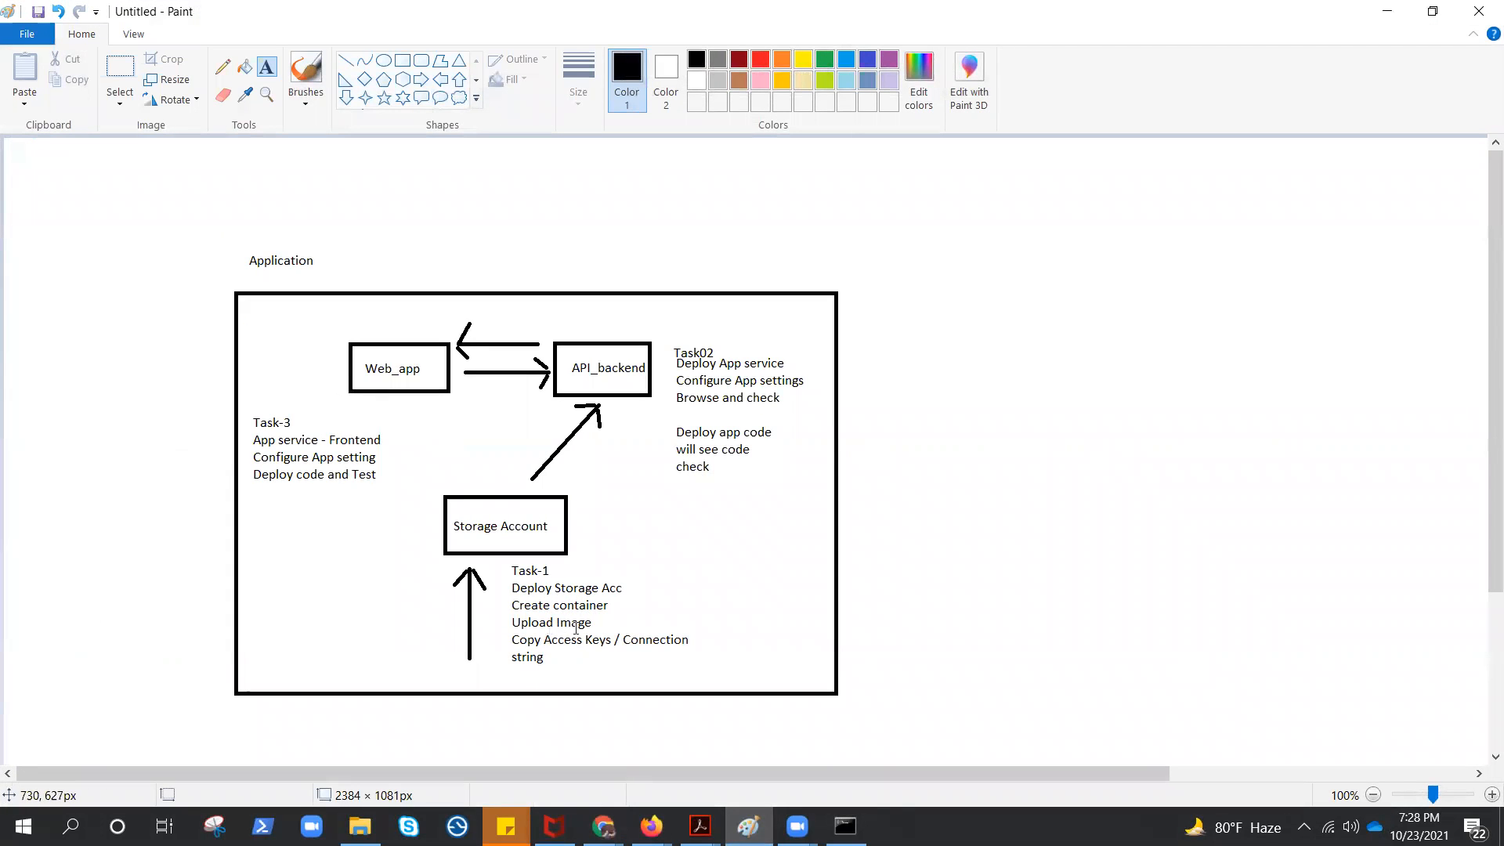
{"action": "left_click", "coordinate": [1387, 11]}
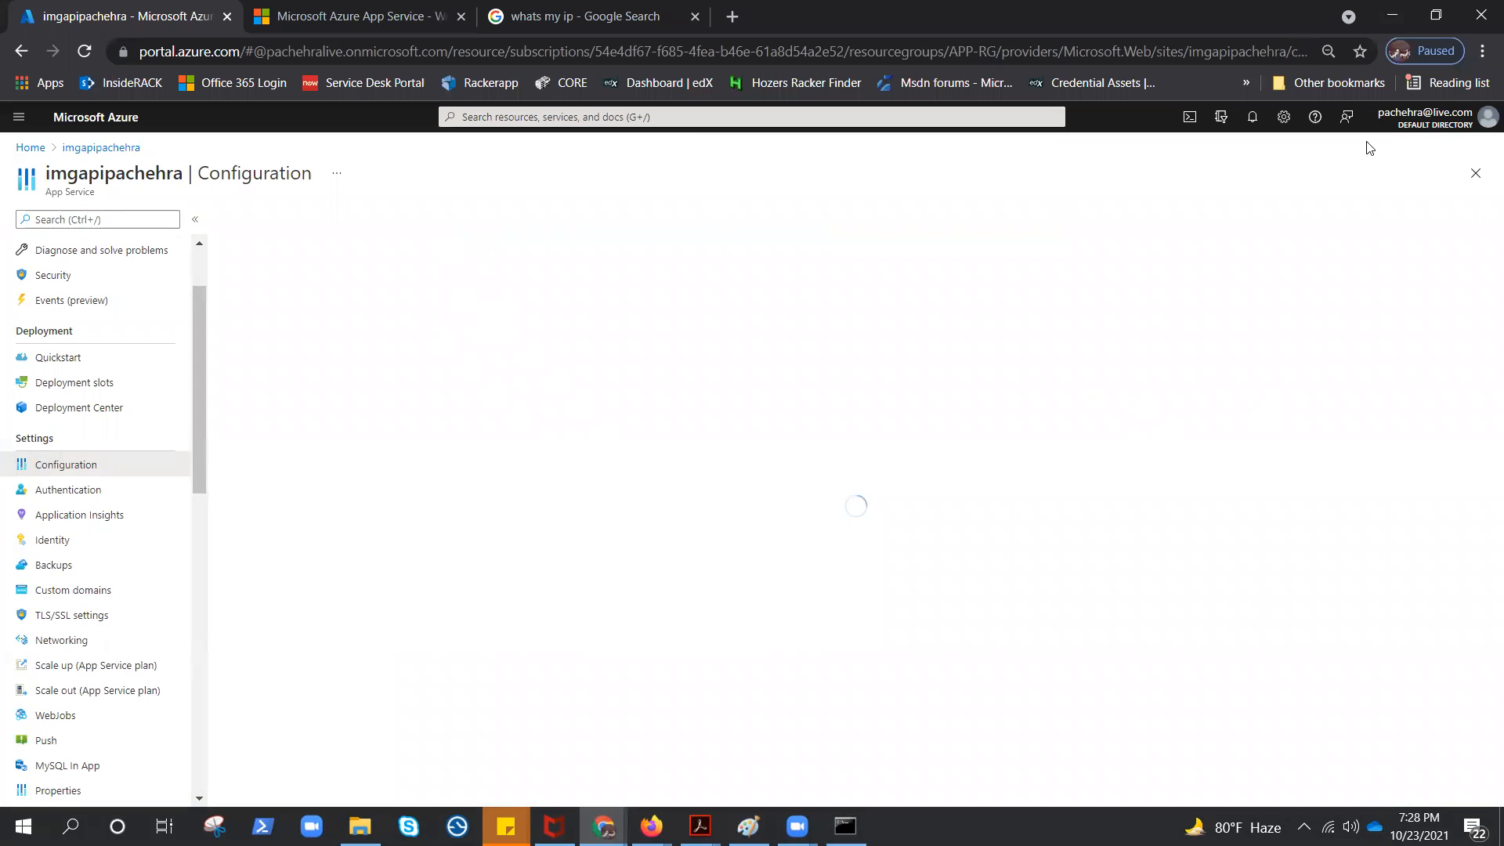
Duplicate the portal browser tab and open the access keys of the APP-RG storage account there
{"action": "right_click", "coordinate": [123, 21]}
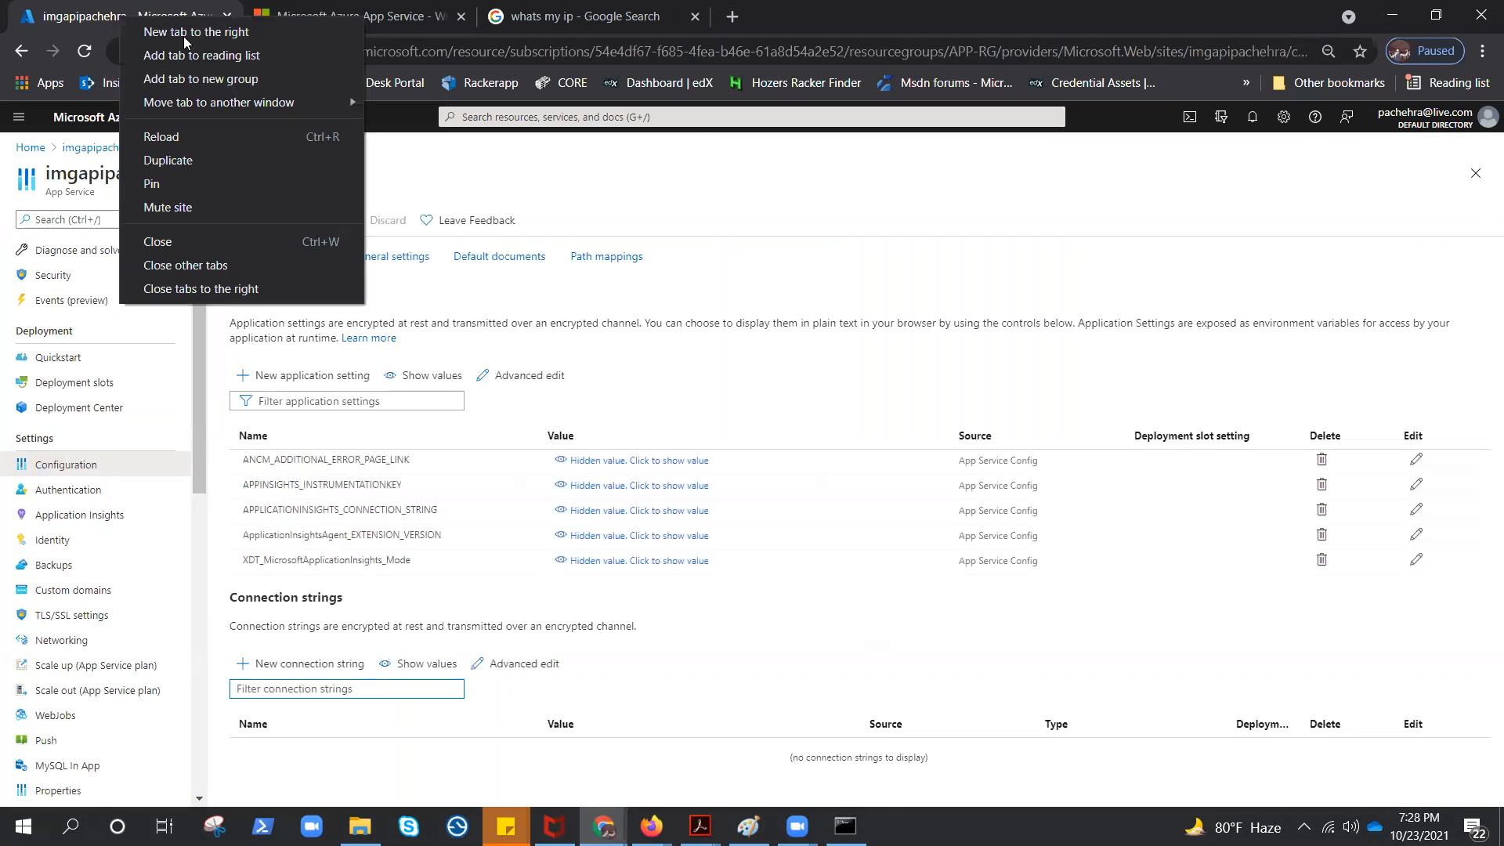
{"action": "left_click", "coordinate": [164, 157]}
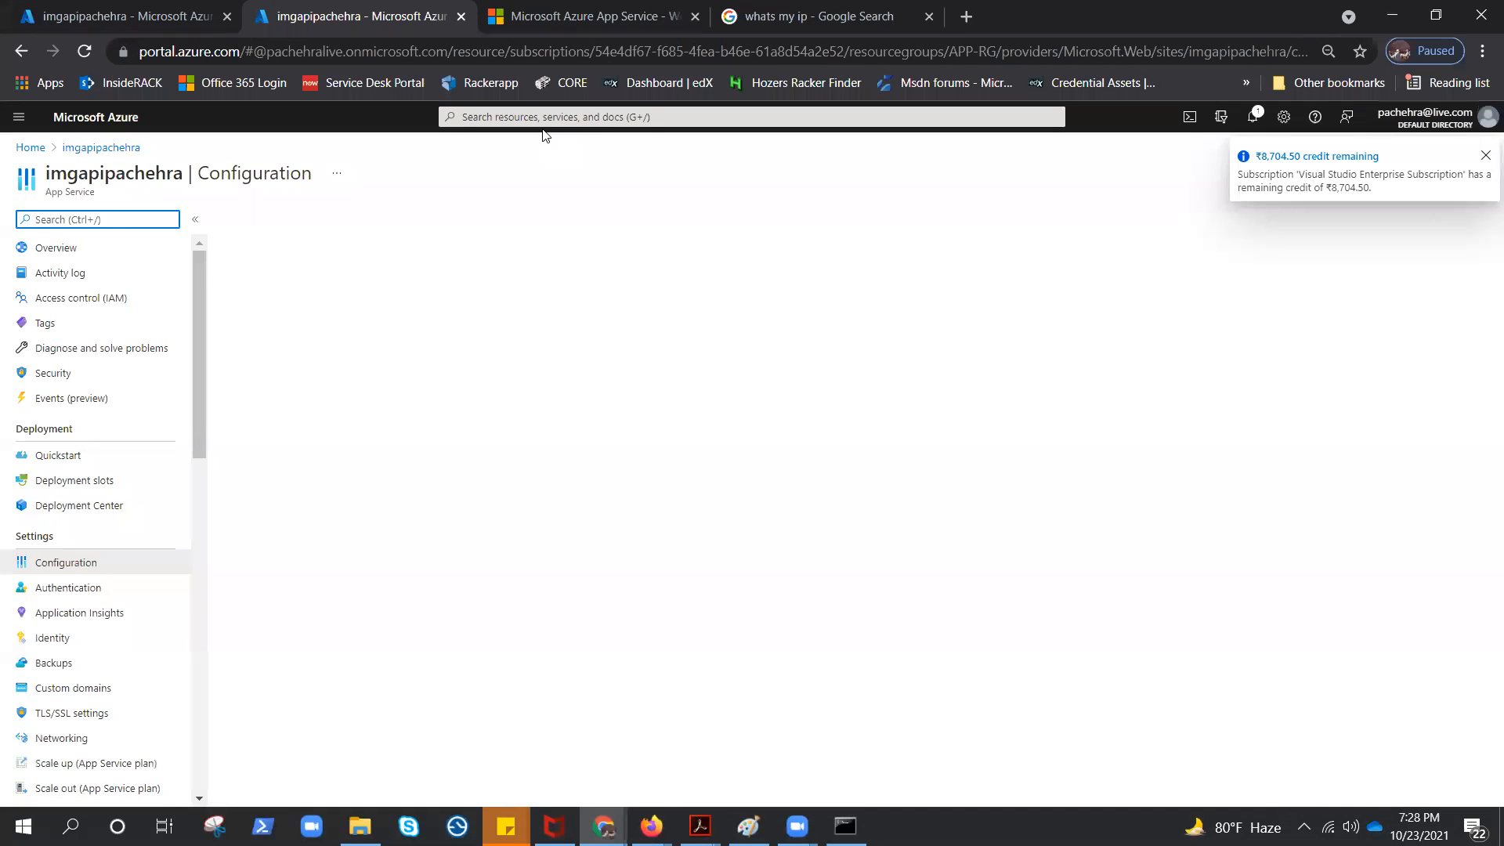
{"action": "left_click", "coordinate": [19, 116]}
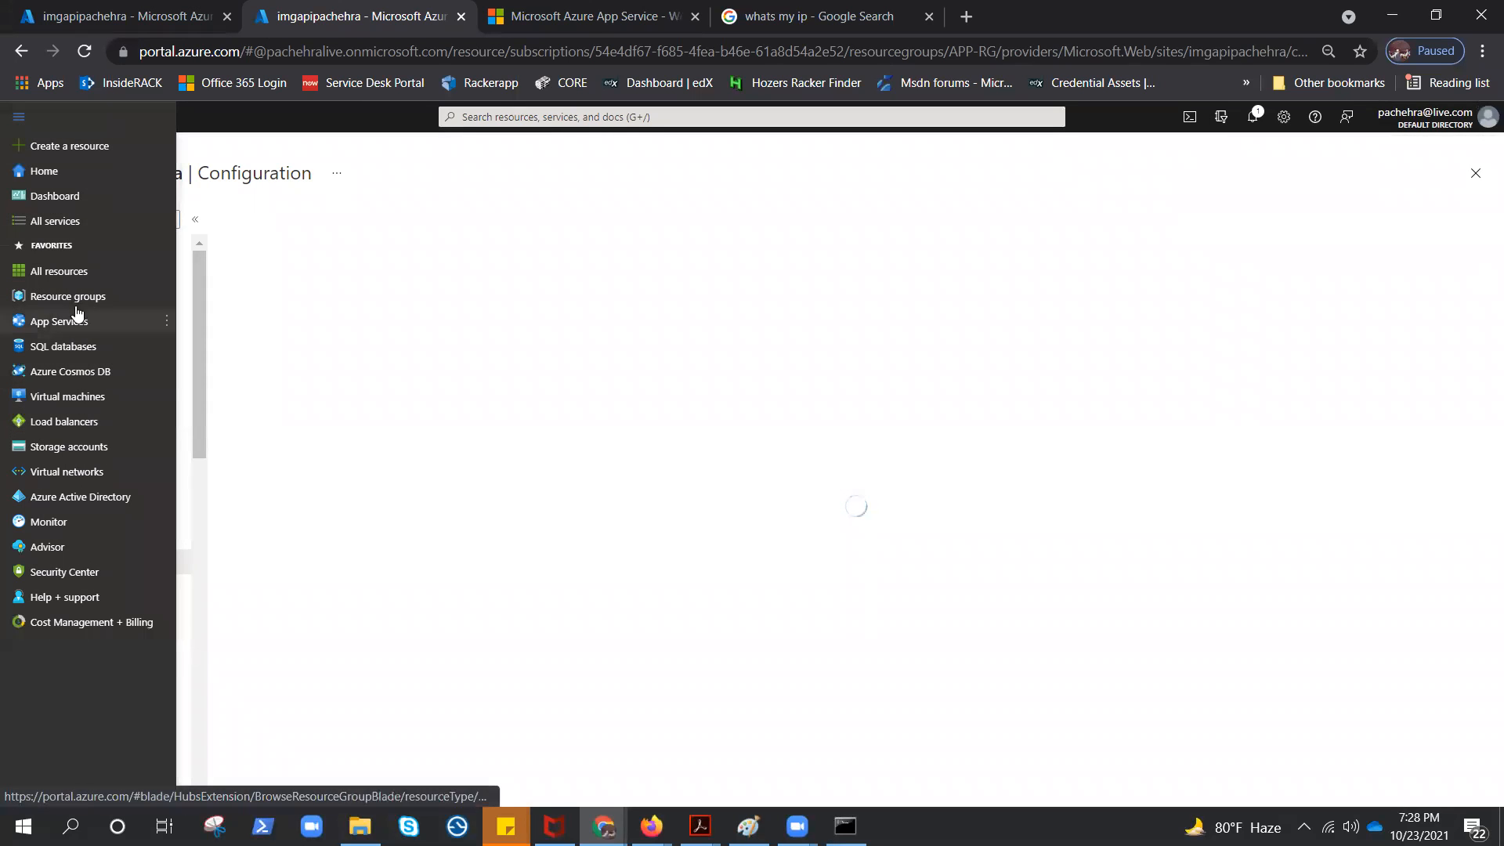
{"action": "left_click", "coordinate": [69, 447]}
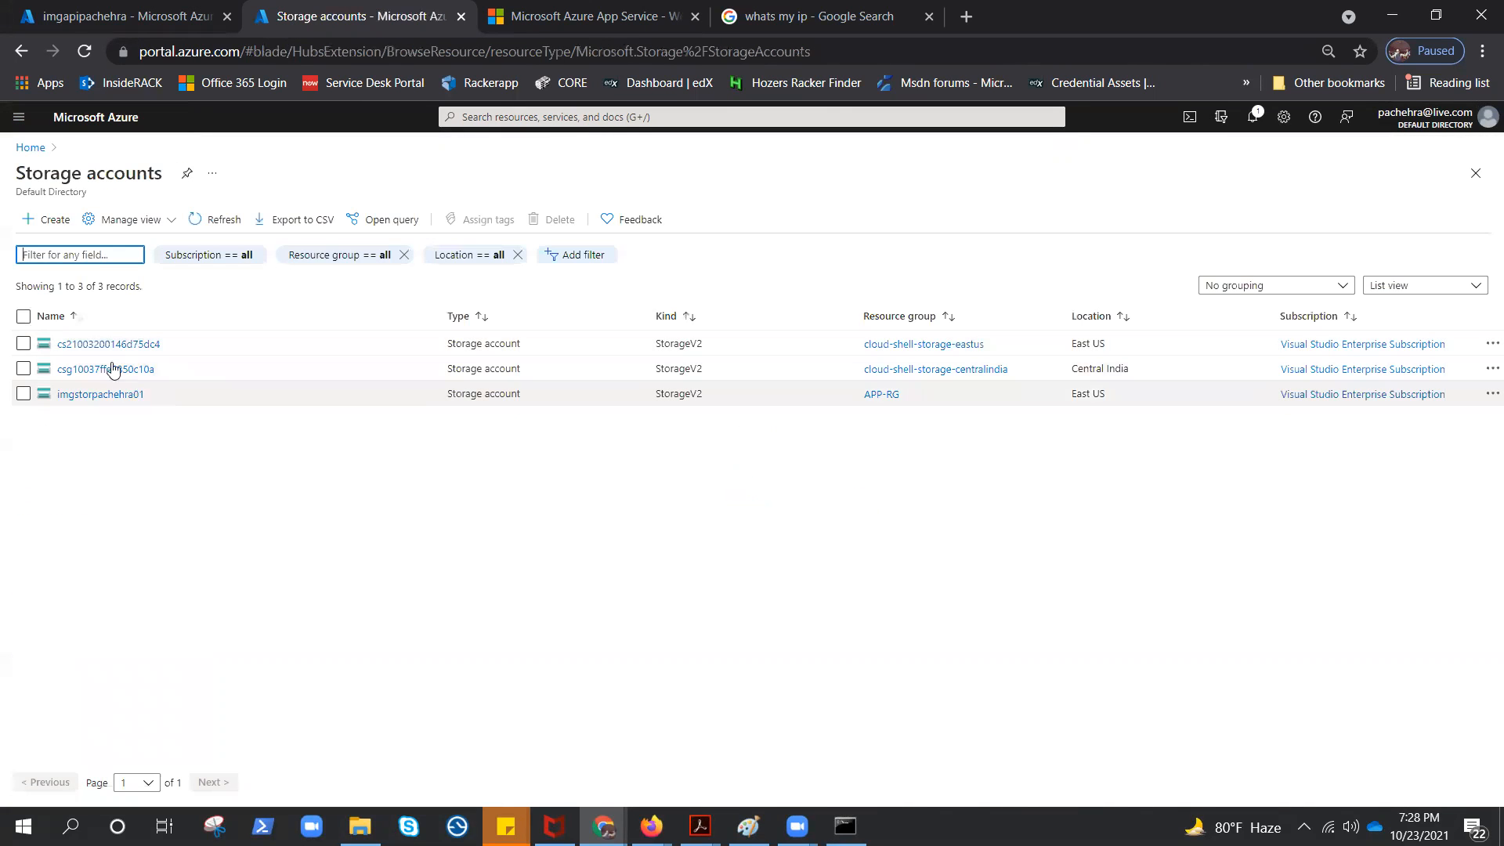
{"action": "left_click", "coordinate": [110, 394]}
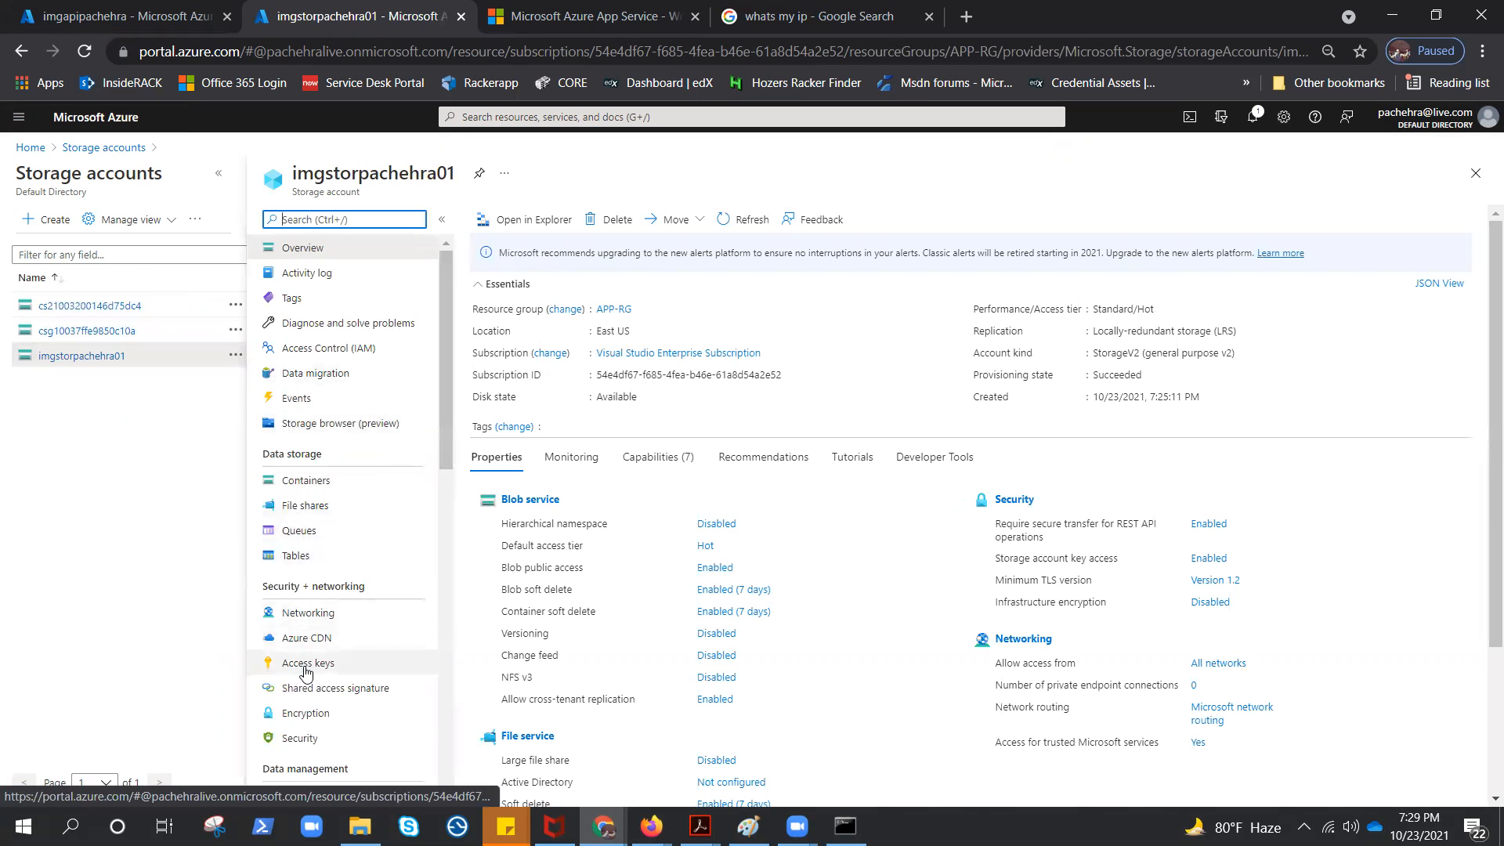
{"action": "left_click", "coordinate": [307, 663]}
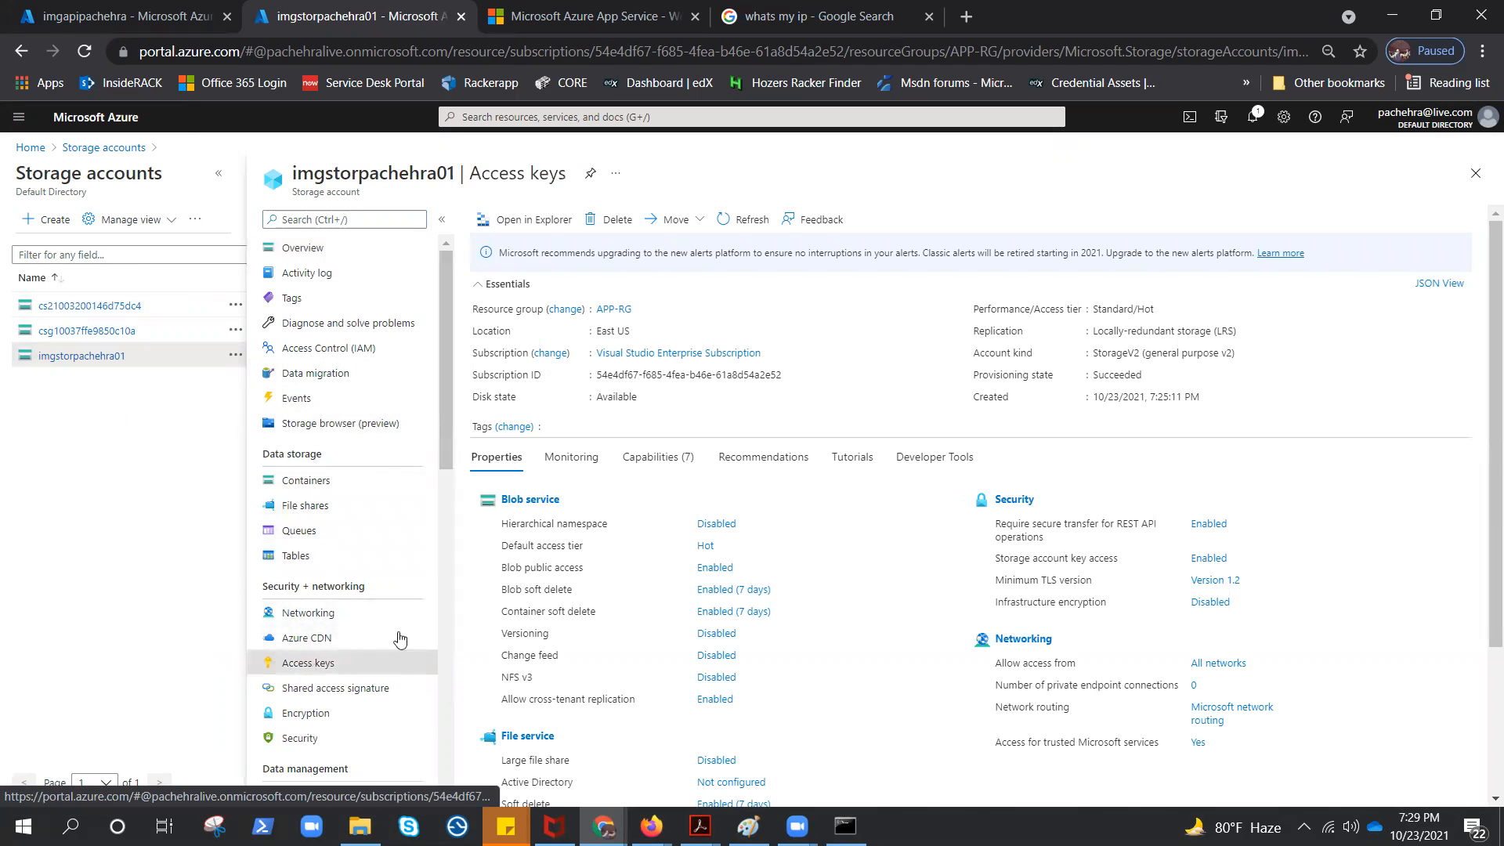
Show the storage account's hidden keys and copy the connection string of key1
{"action": "left_click", "coordinate": [219, 173]}
{"action": "left_click", "coordinate": [287, 229]}
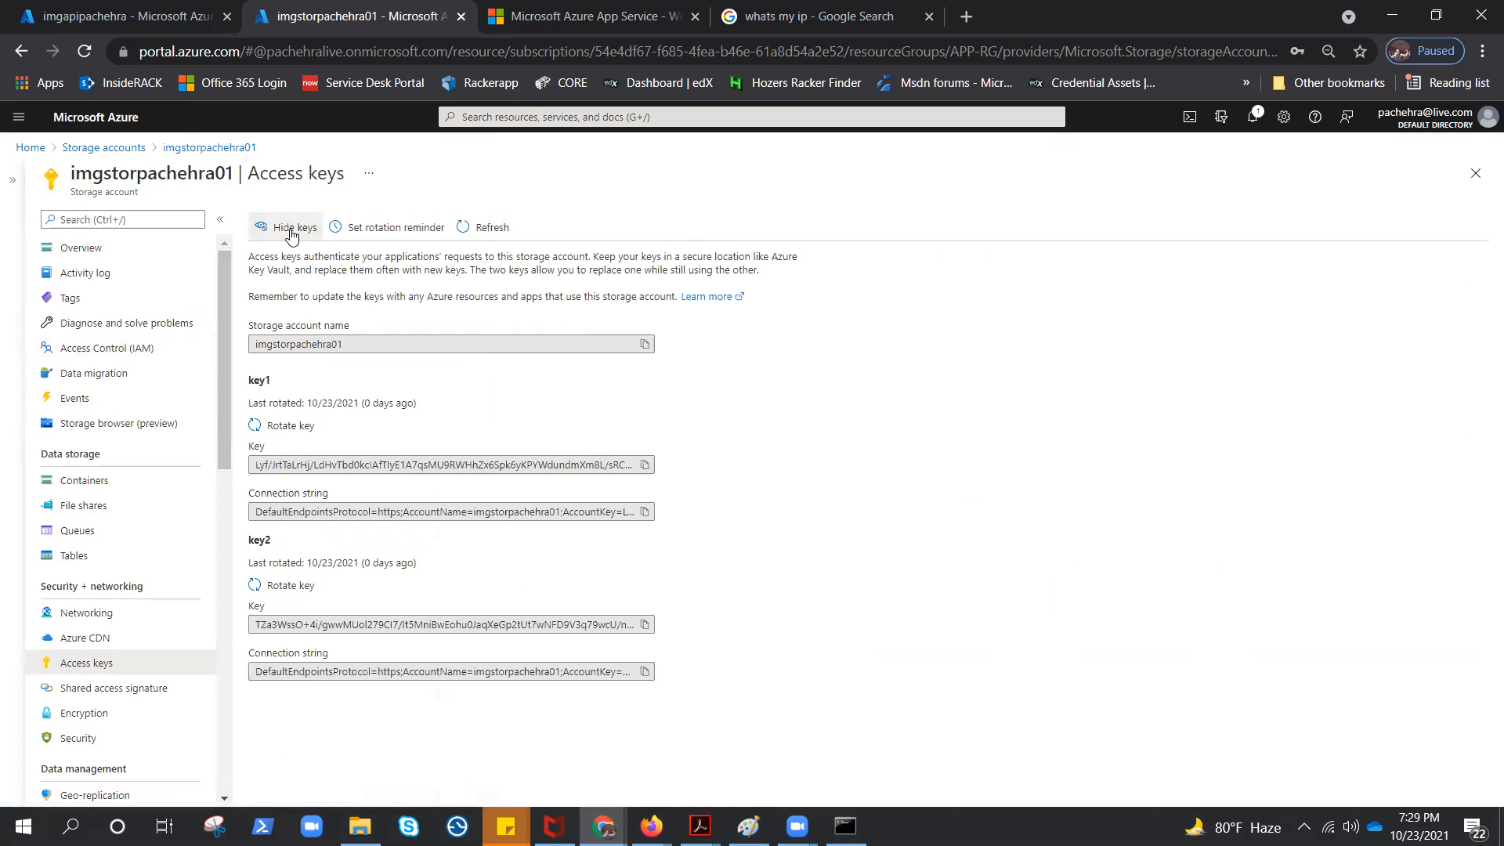
{"action": "left_click", "coordinate": [645, 513]}
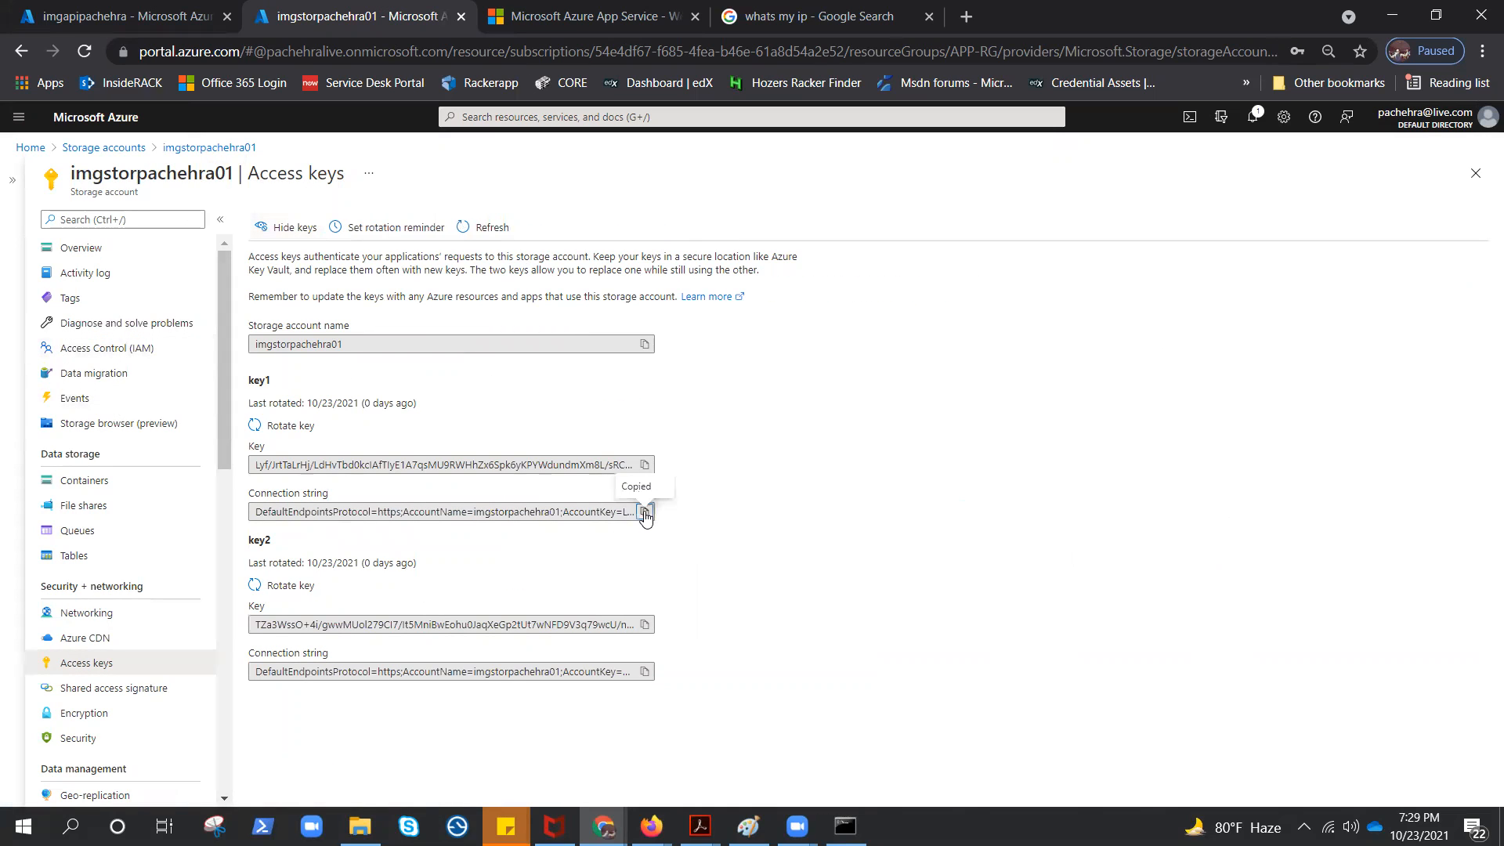
Launch Notepad and paste the storage account connection string into a new document
{"action": "key", "text": "super+r"}
{"action": "type", "text": "notepad"}
{"action": "key", "text": "Return"}
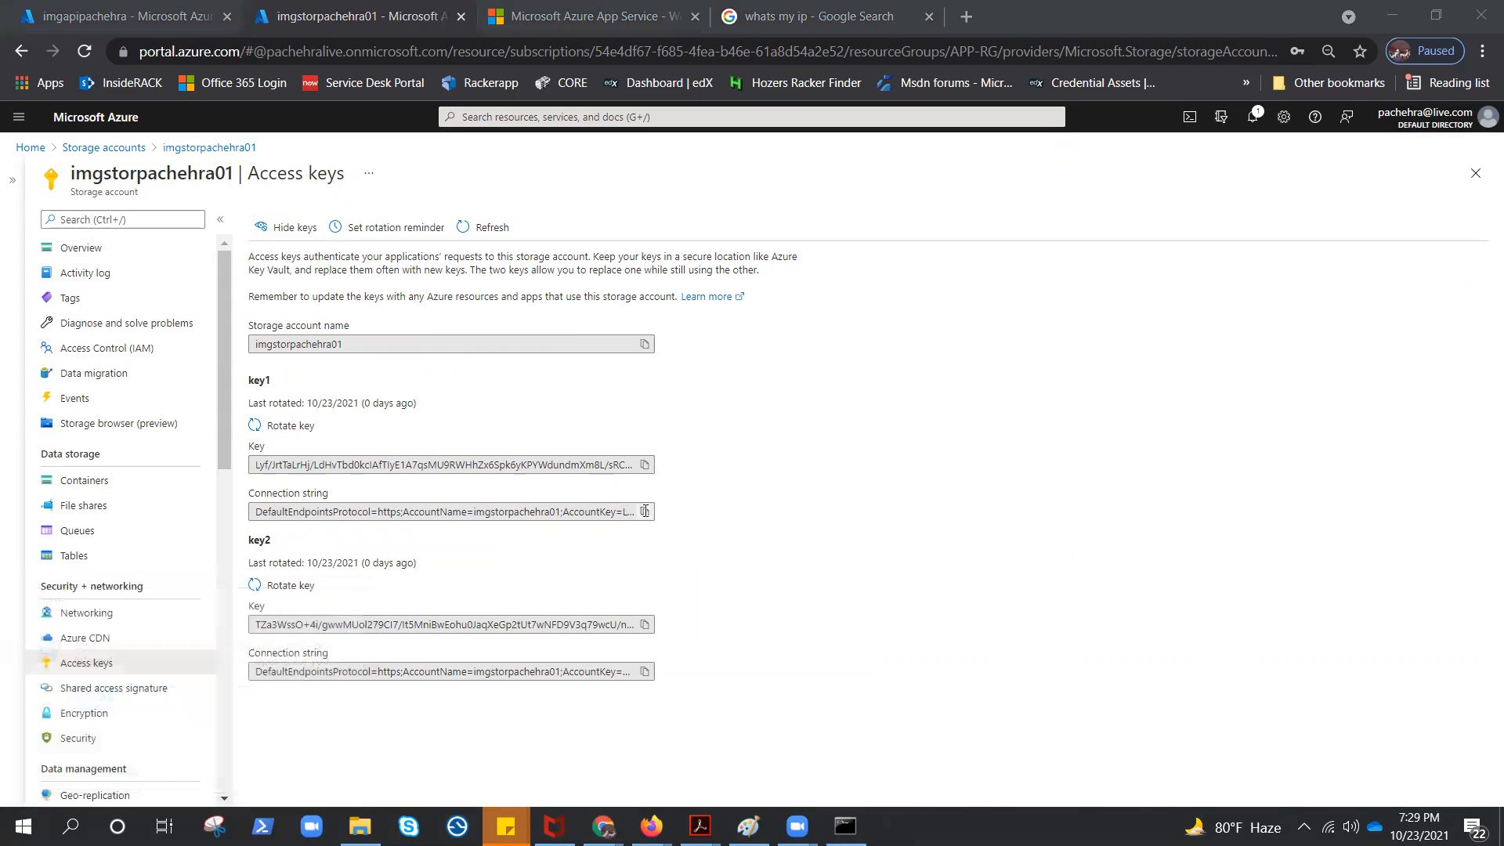
{"action": "key", "text": "ctrl+v"}
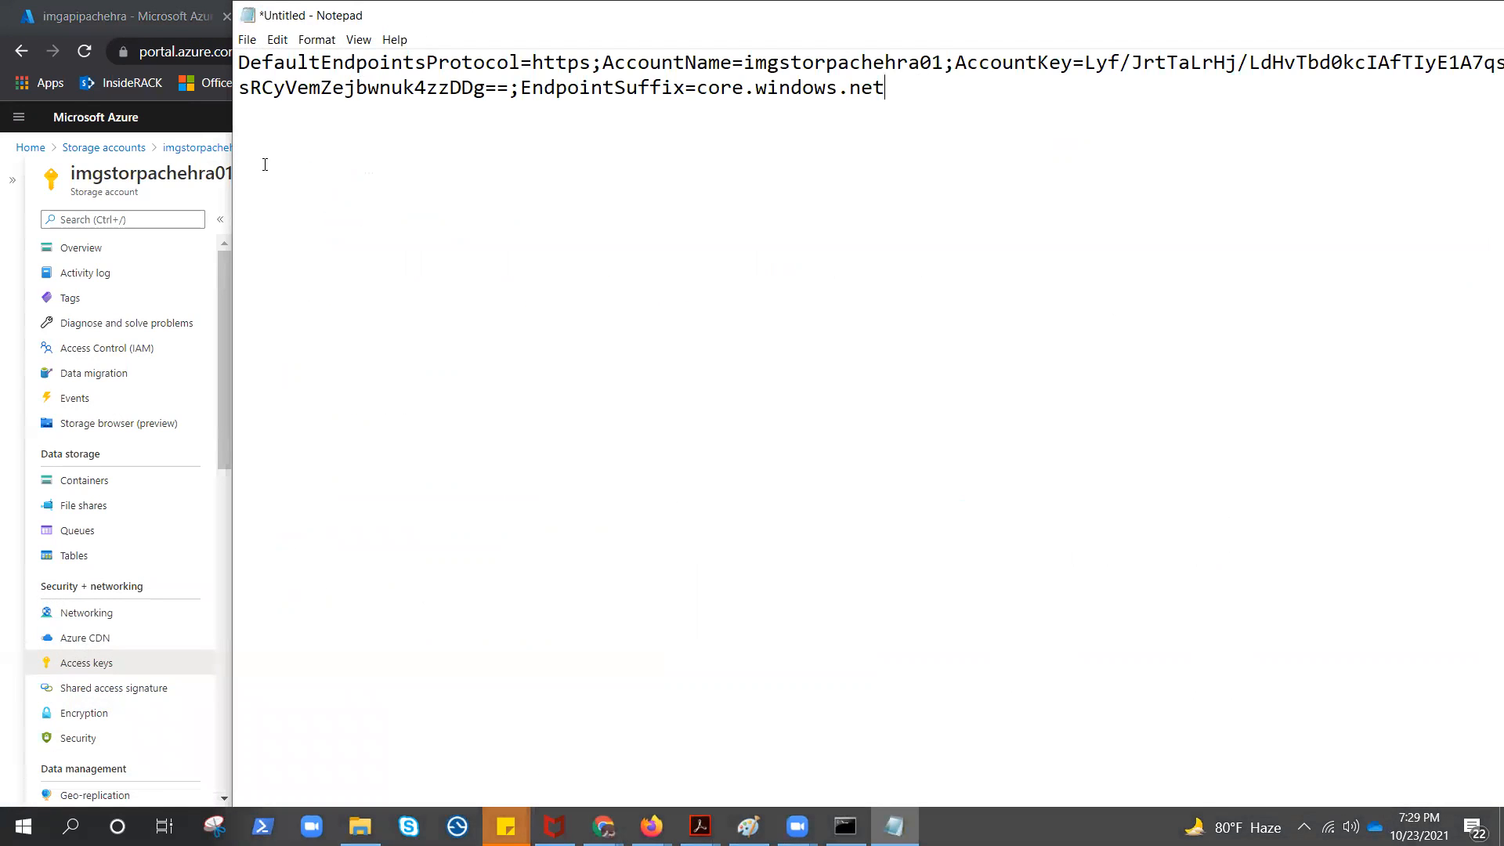
In the portal, add an application setting named storageconnectionstring with the storage account connection string as its value, and save the web app's configuration
{"action": "left_click", "coordinate": [103, 19]}
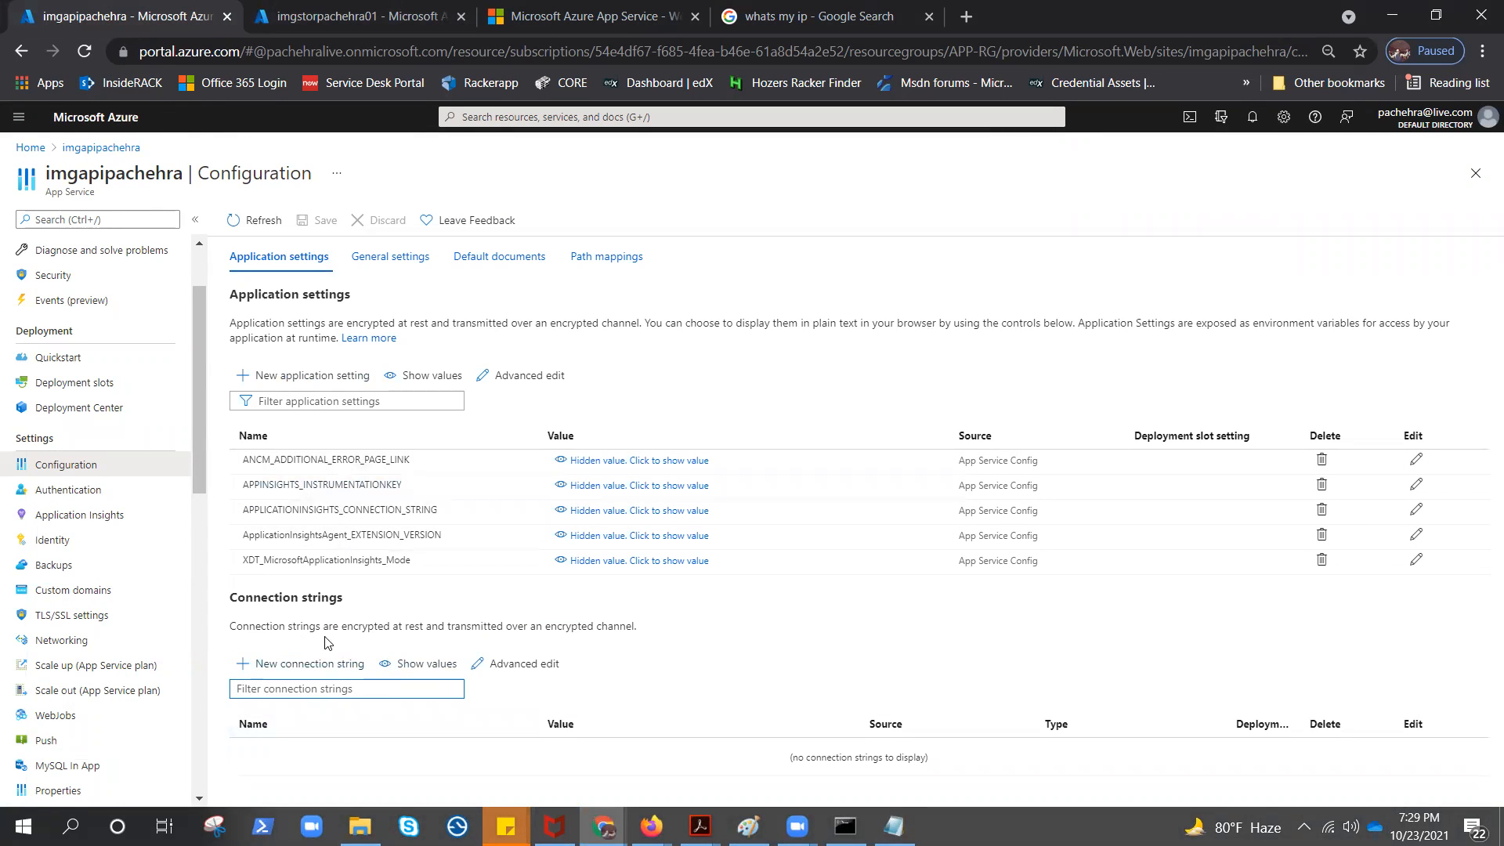
{"action": "left_click", "coordinate": [311, 375]}
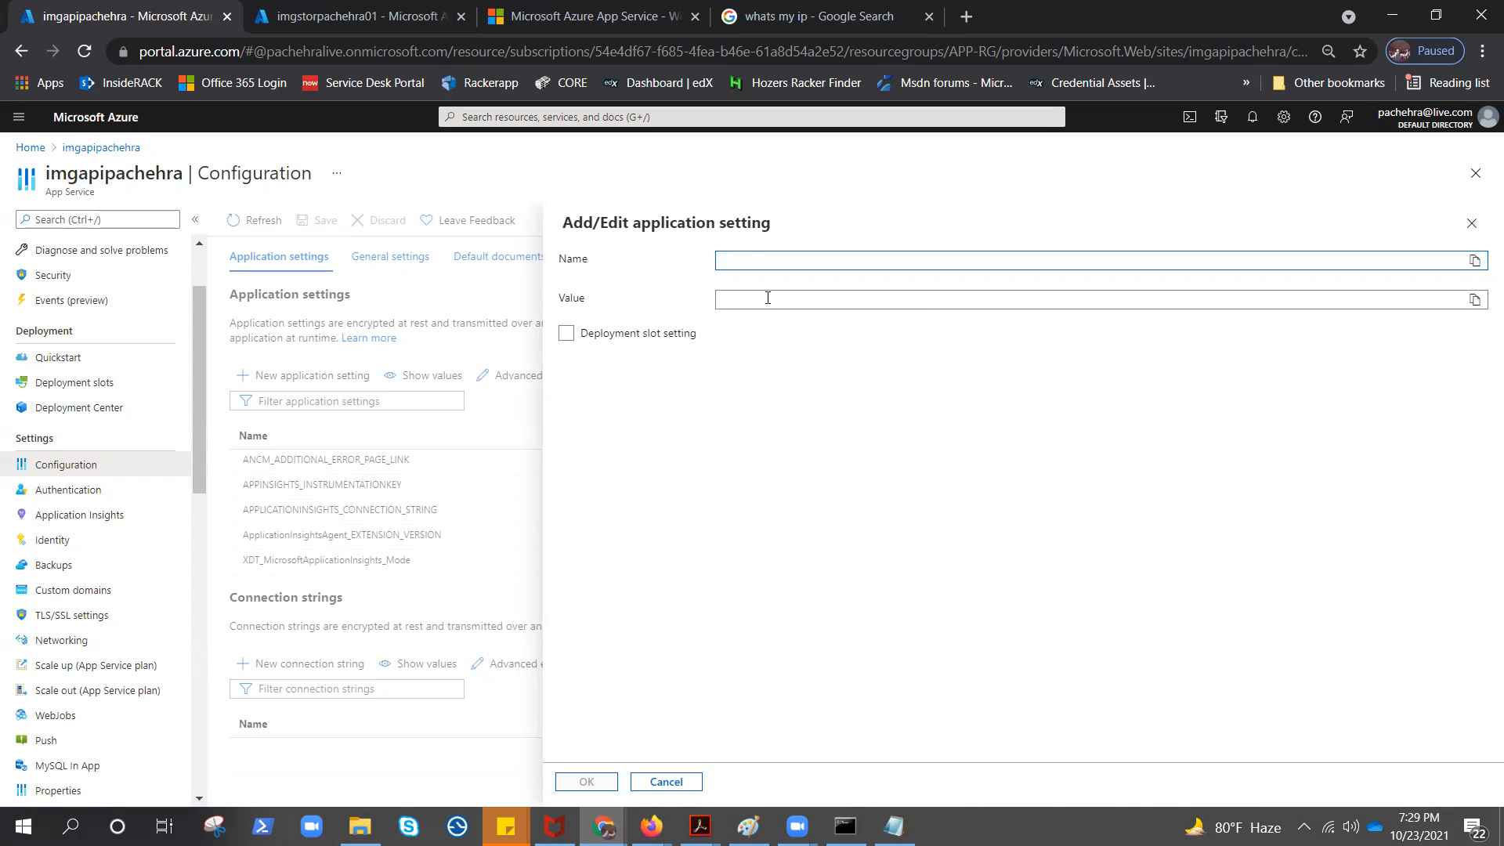
{"action": "left_click", "coordinate": [749, 262]}
{"action": "left_click", "coordinate": [786, 305]}
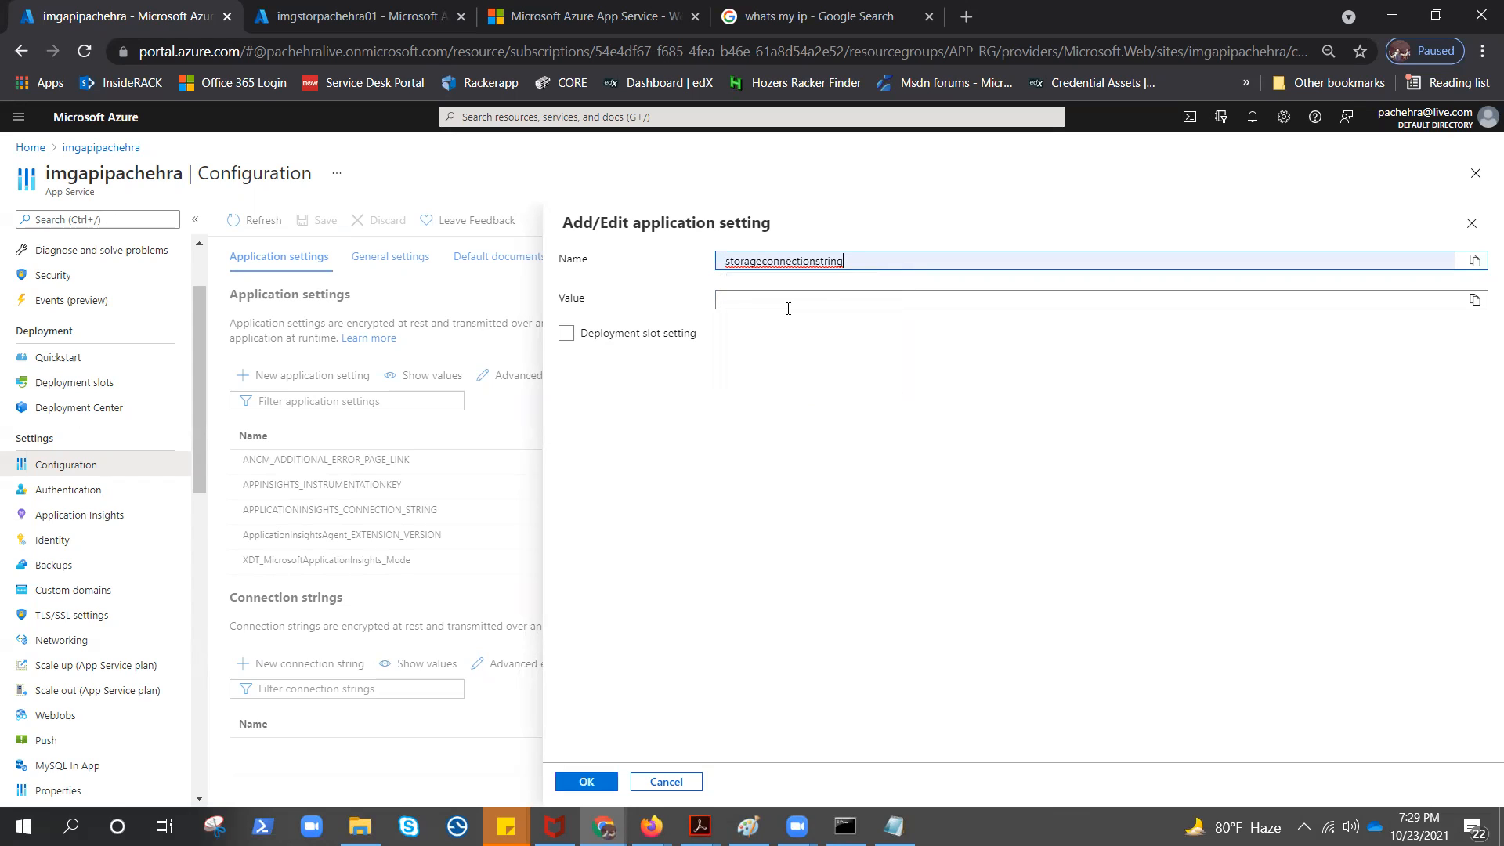
{"action": "left_click", "coordinate": [823, 304]}
{"action": "key", "text": "ctrl+v"}
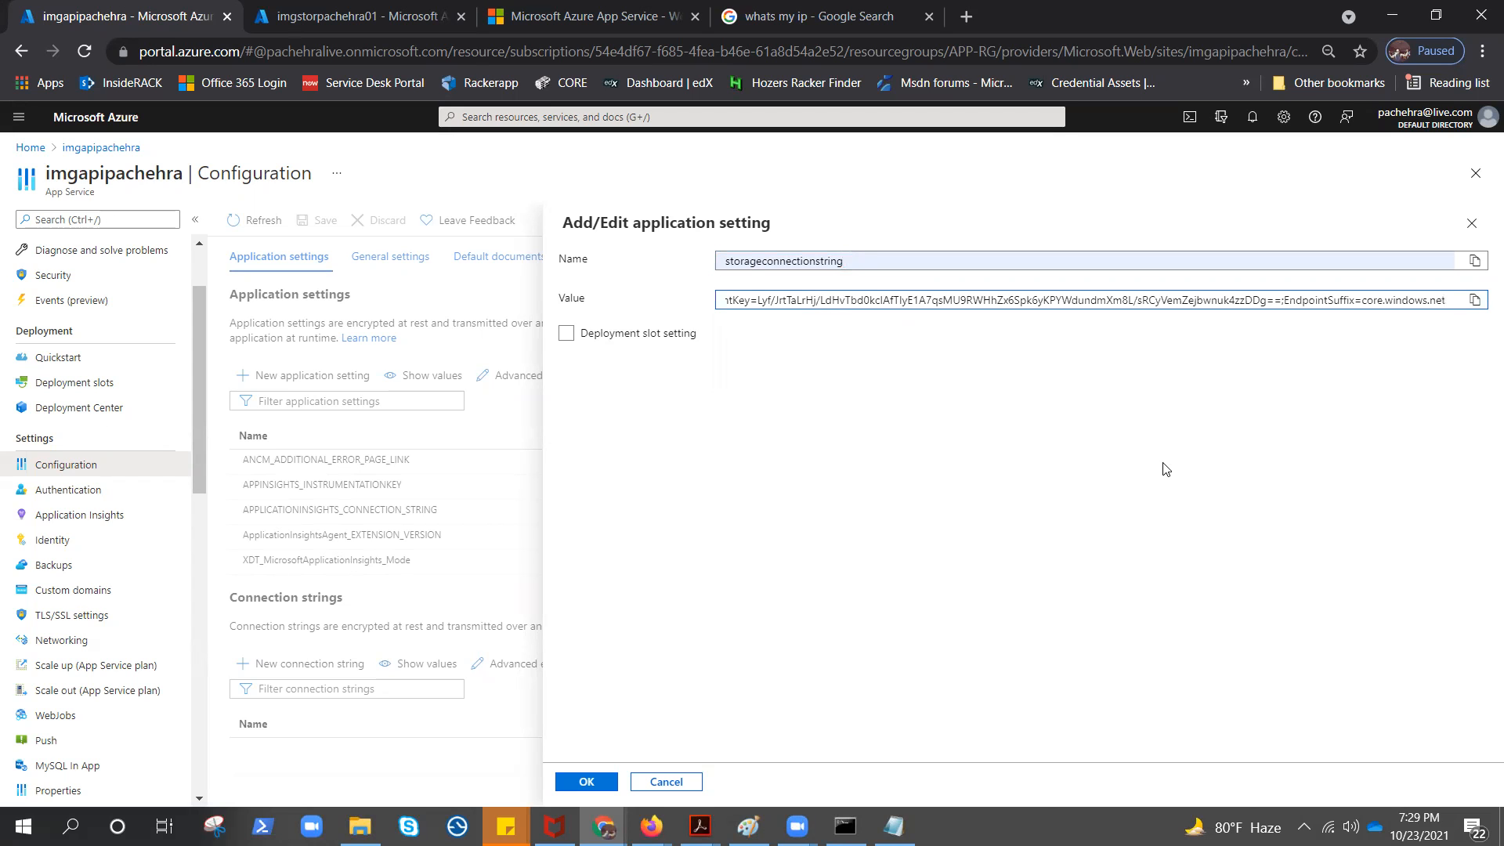
{"action": "left_click", "coordinate": [589, 784]}
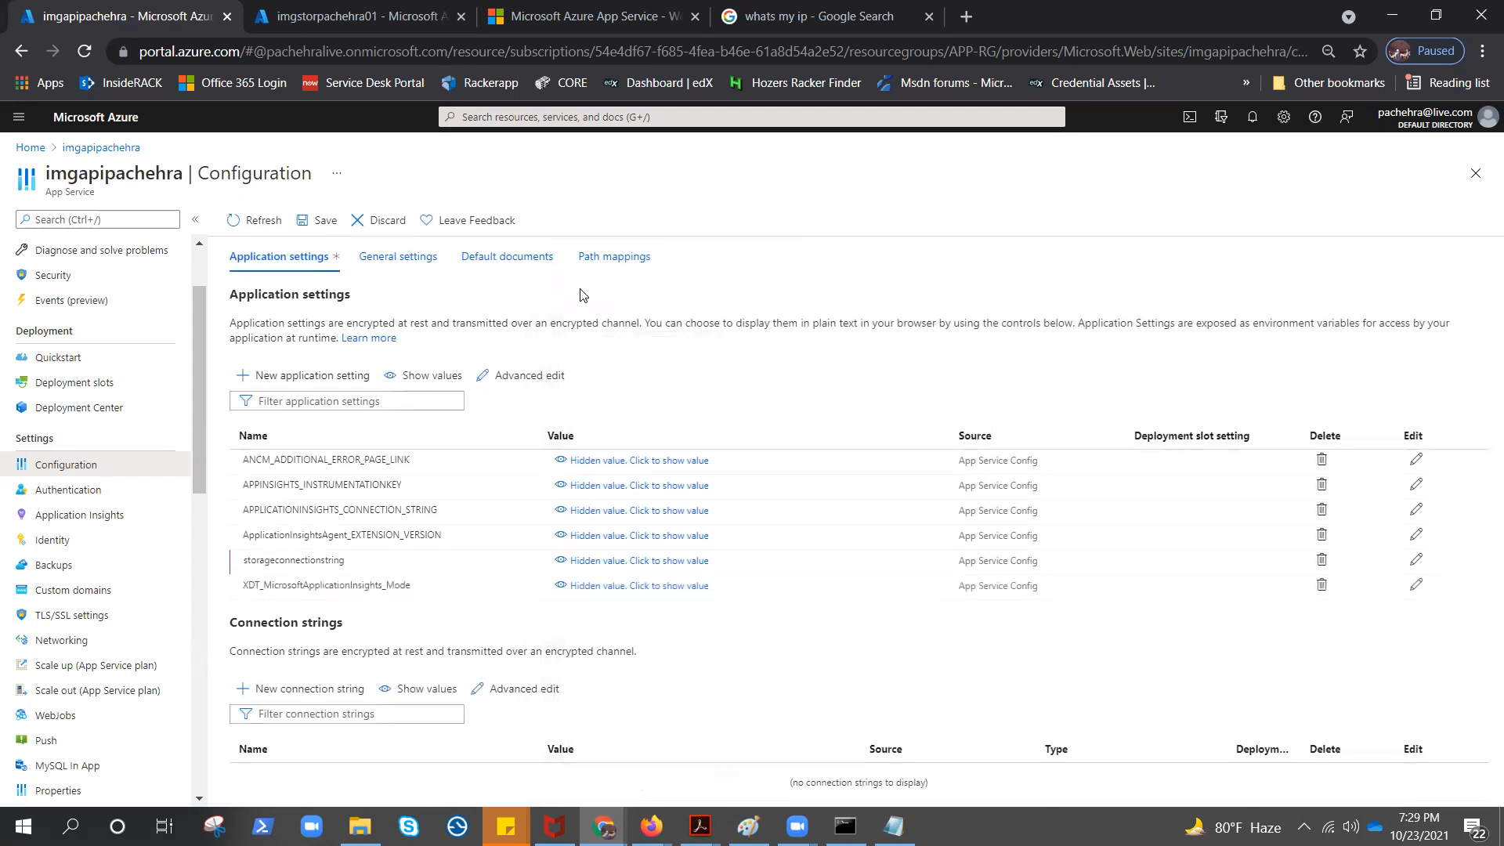
{"action": "left_click", "coordinate": [314, 222]}
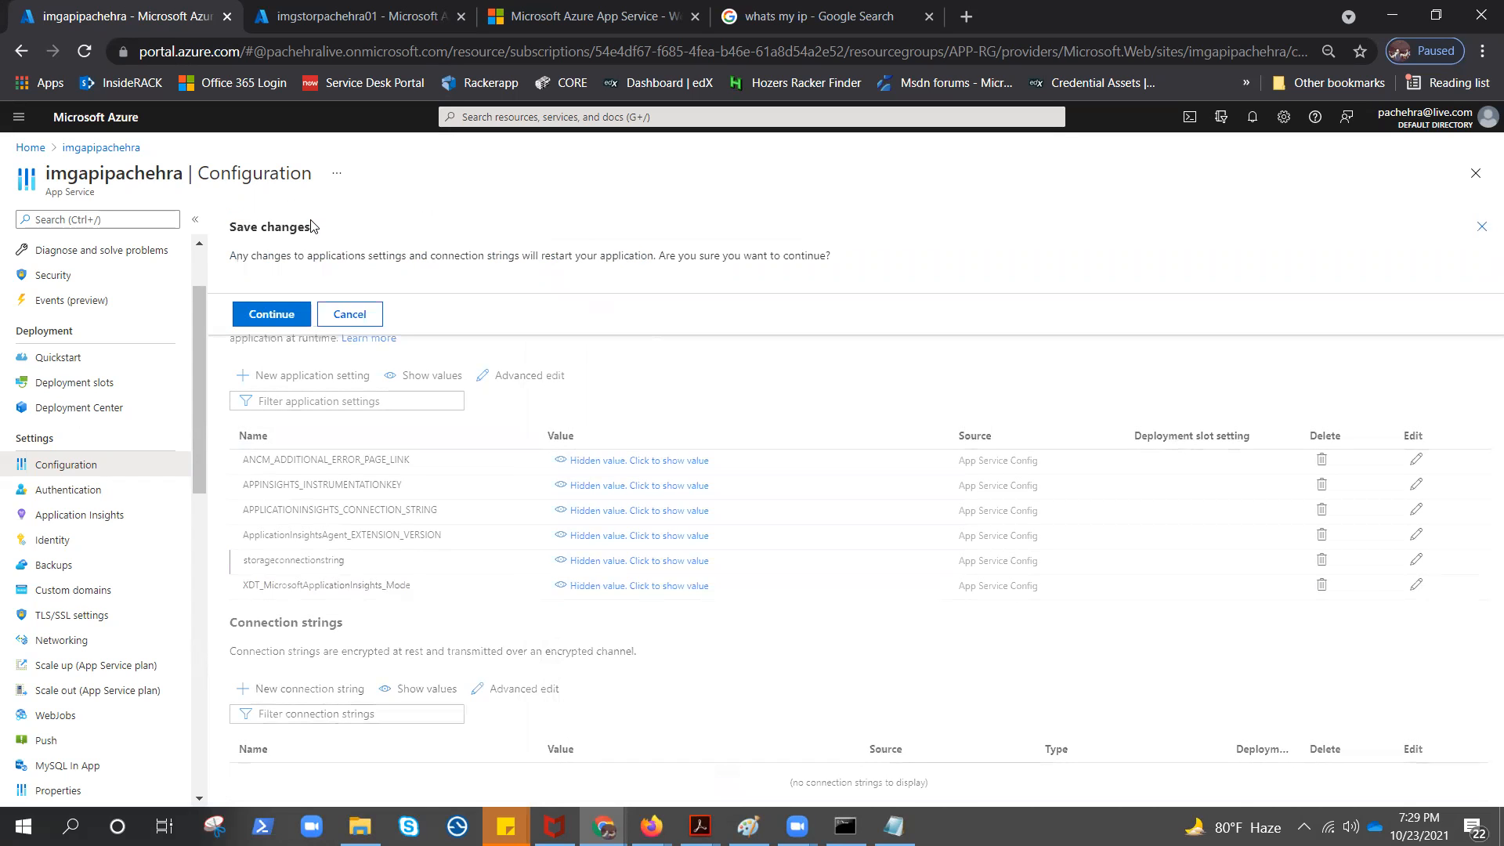
{"action": "left_click", "coordinate": [270, 317]}
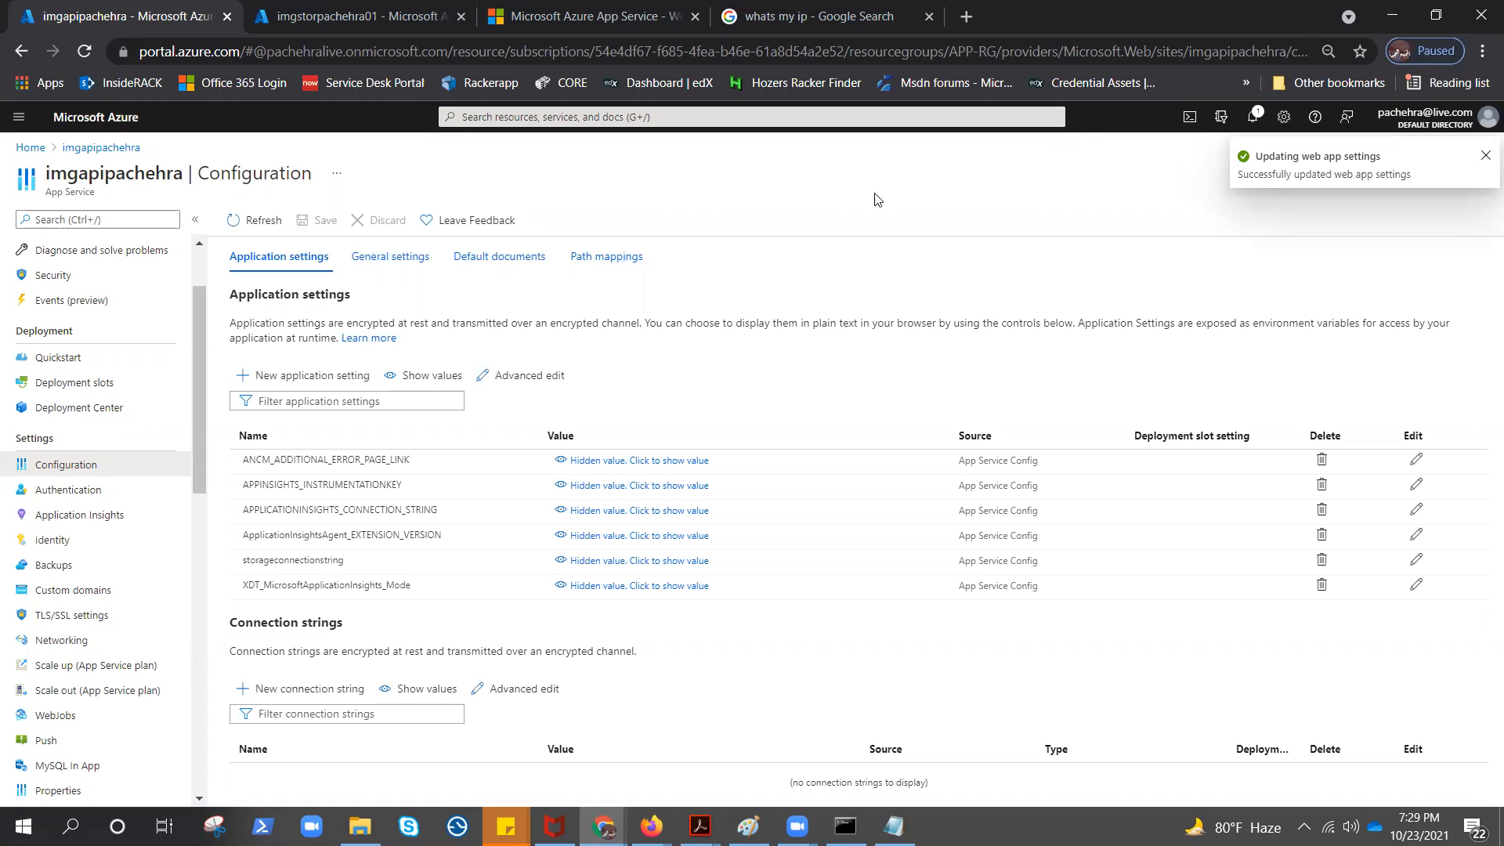
Open the web app's site from its overview, reload the page, and close its browser tab
{"action": "scroll", "coordinate": [118, 377], "scroll_direction": "up", "scroll_amount": 3}
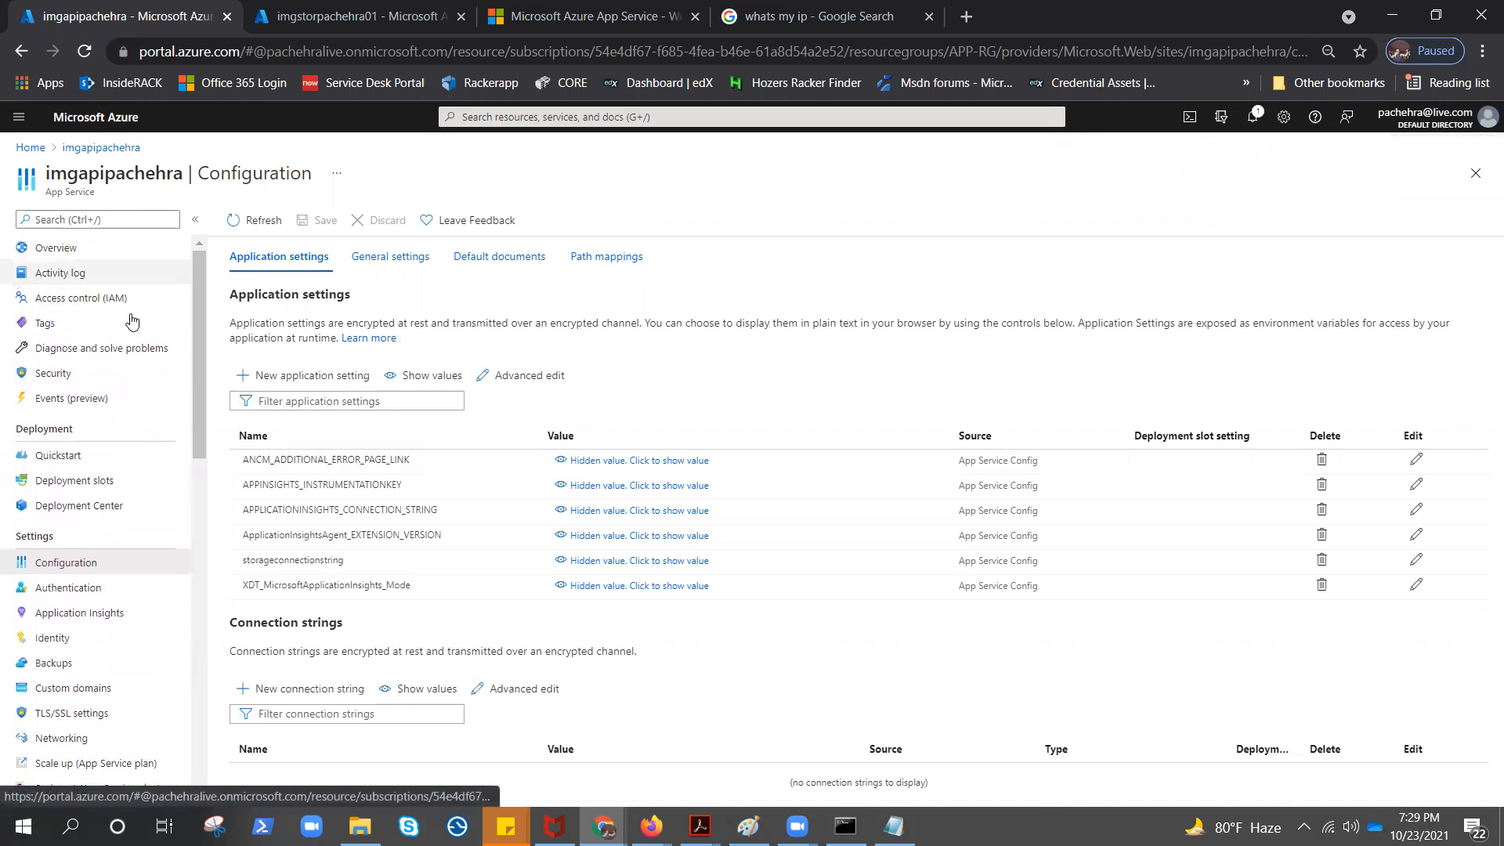
{"action": "left_click", "coordinate": [94, 249]}
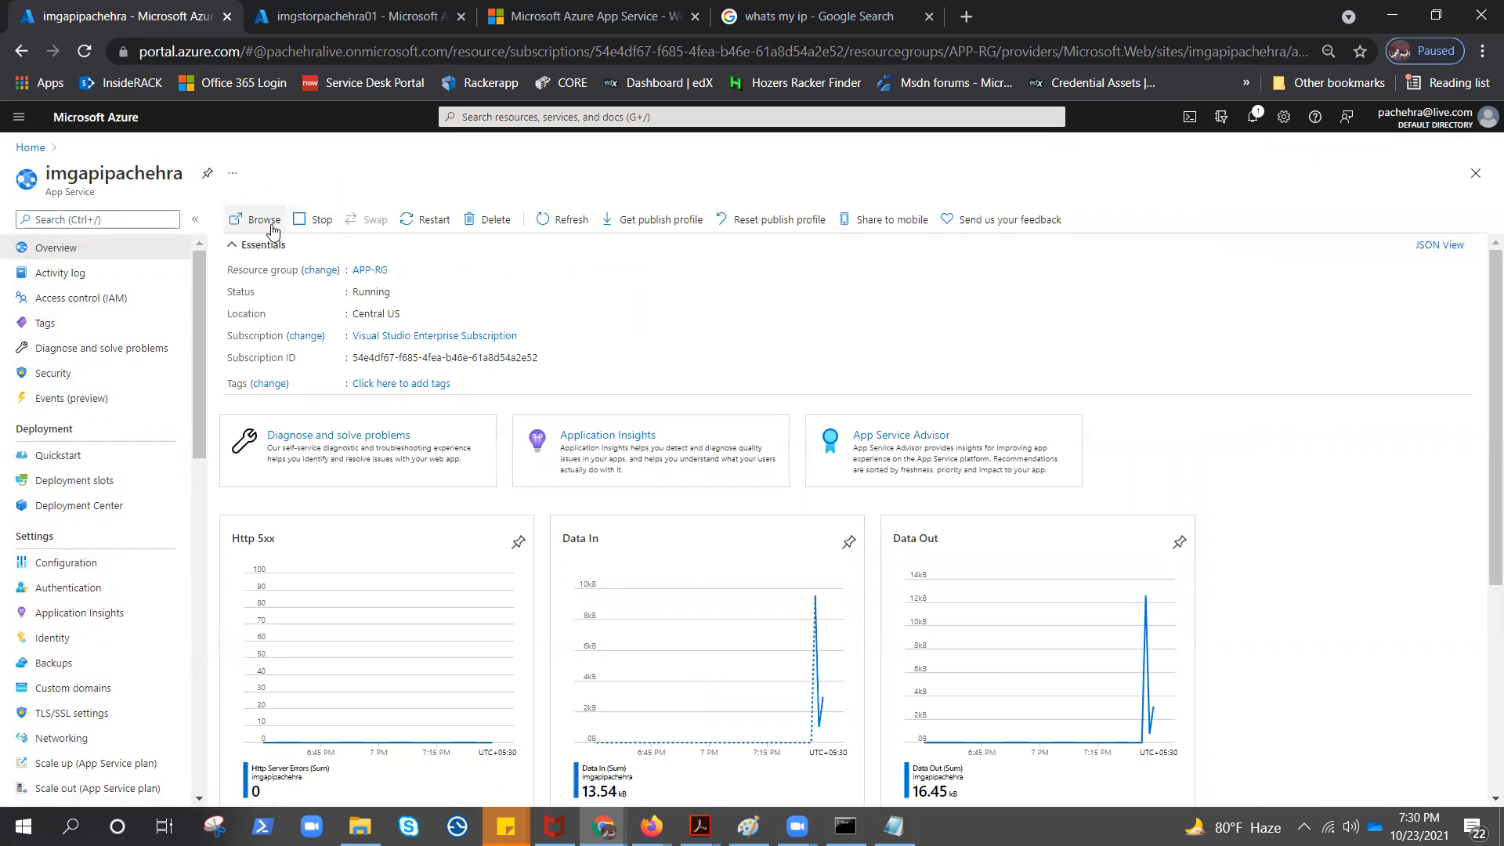
{"action": "left_click", "coordinate": [272, 227]}
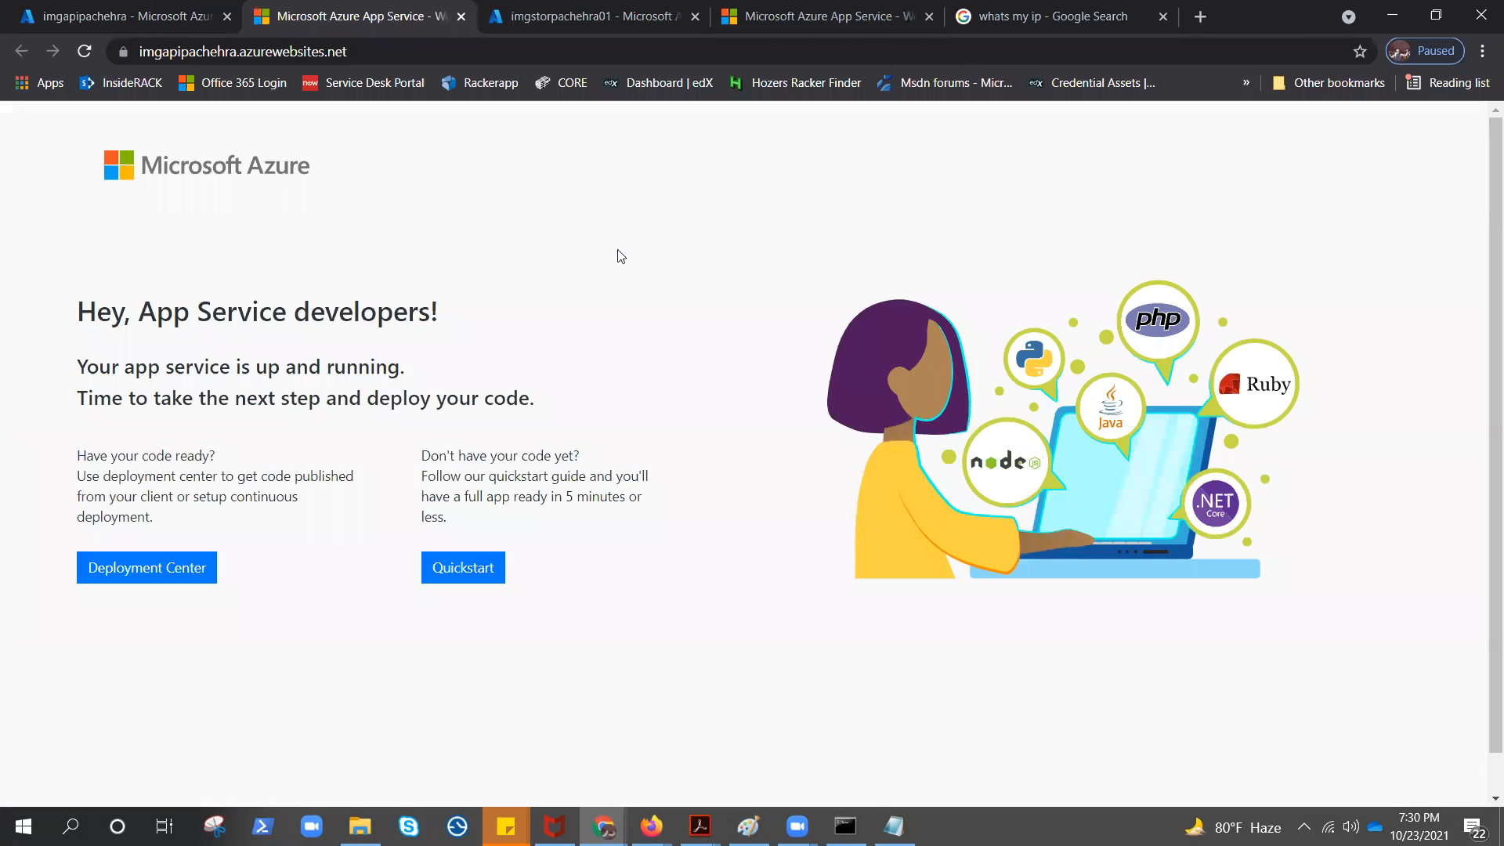
{"action": "left_click", "coordinate": [85, 52]}
{"action": "left_click", "coordinate": [461, 17]}
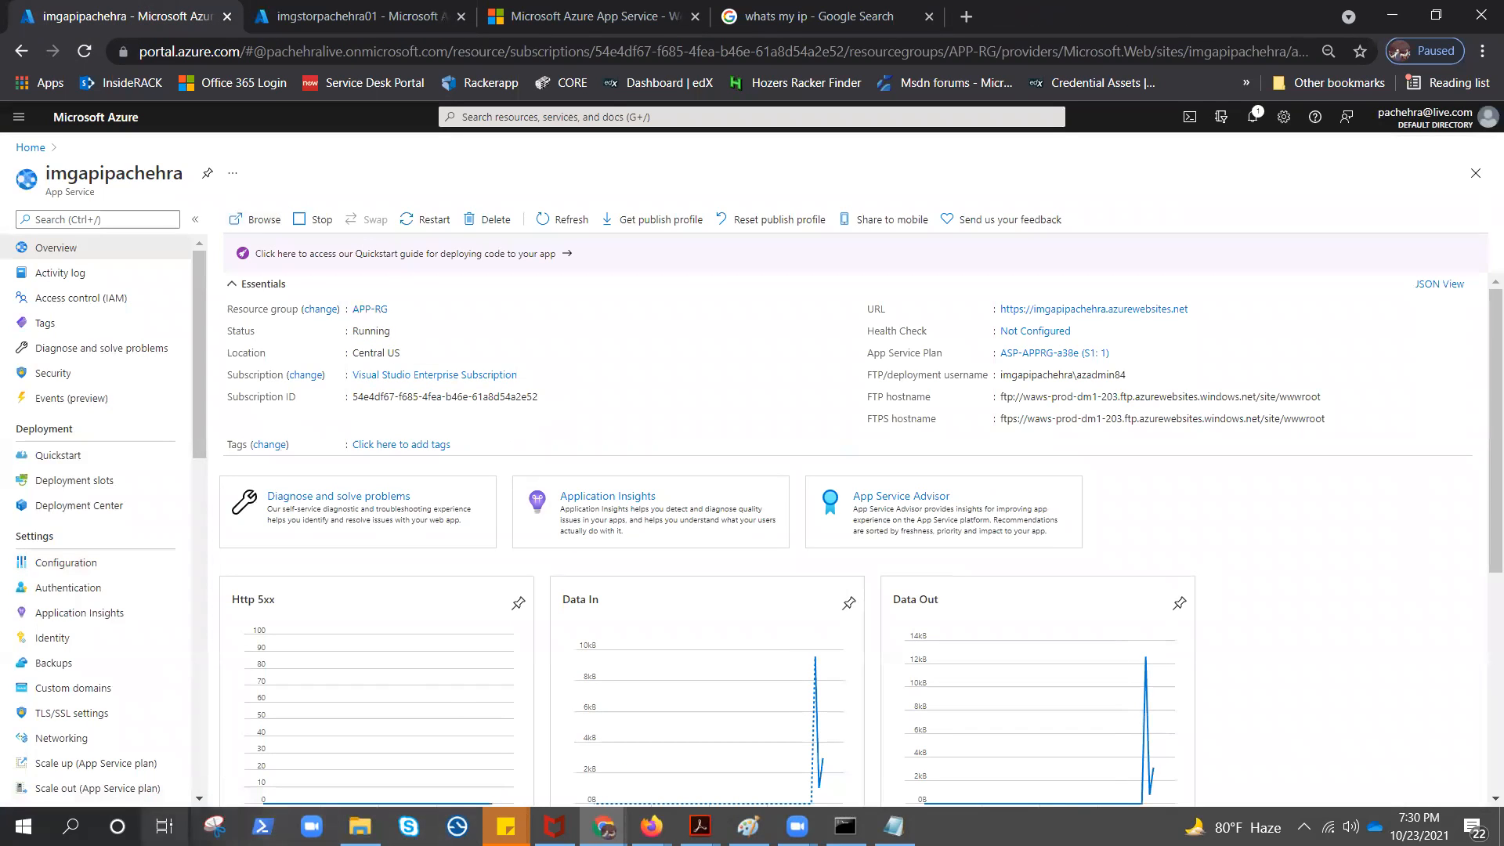
Launch Visual Studio Code with the API project and maximize its window
{"action": "left_click", "coordinate": [71, 826]}
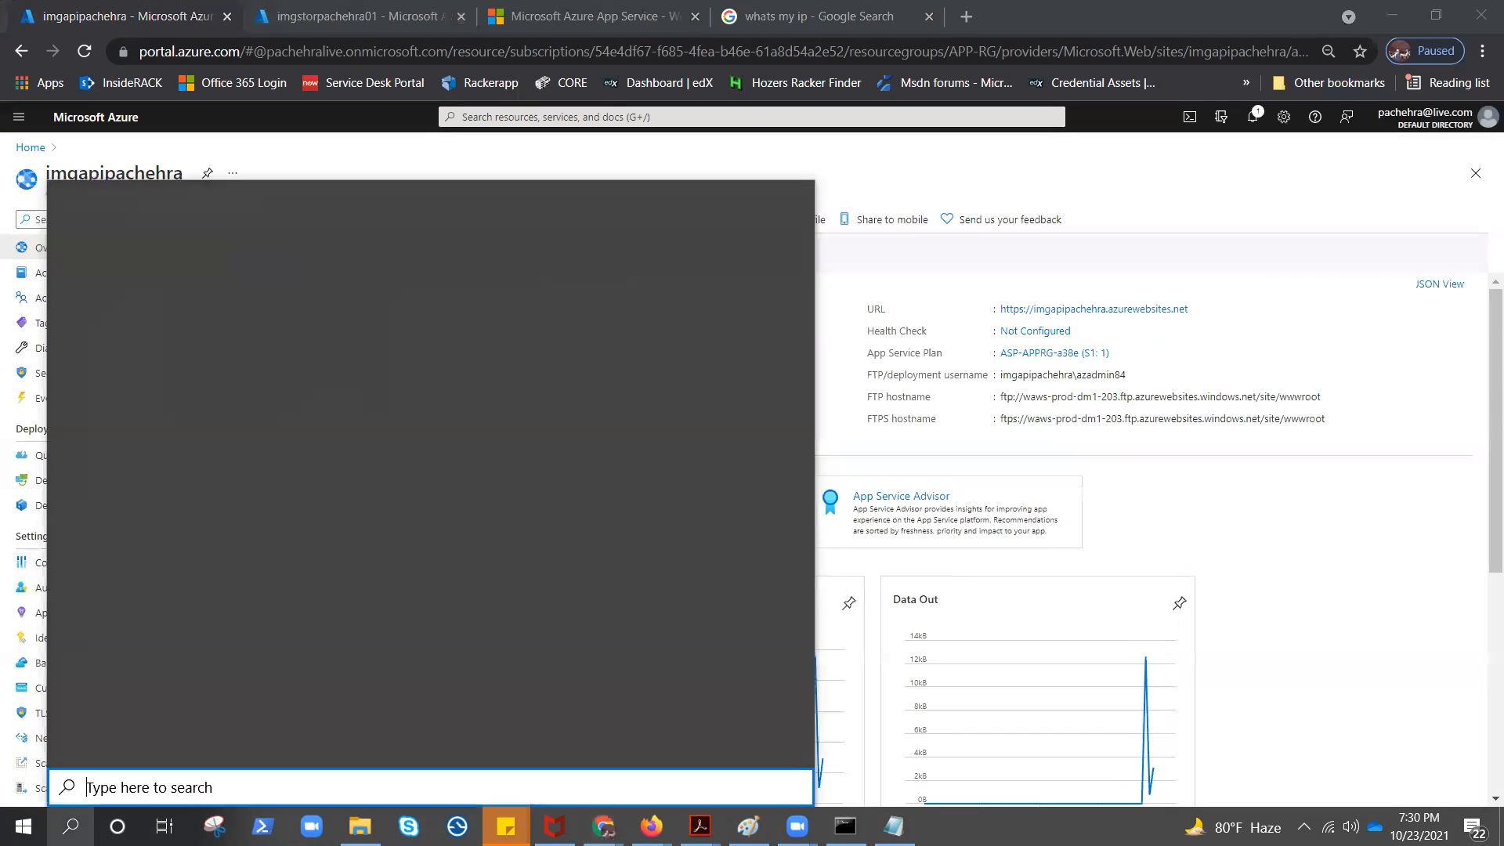
{"action": "type", "text": "vs"}
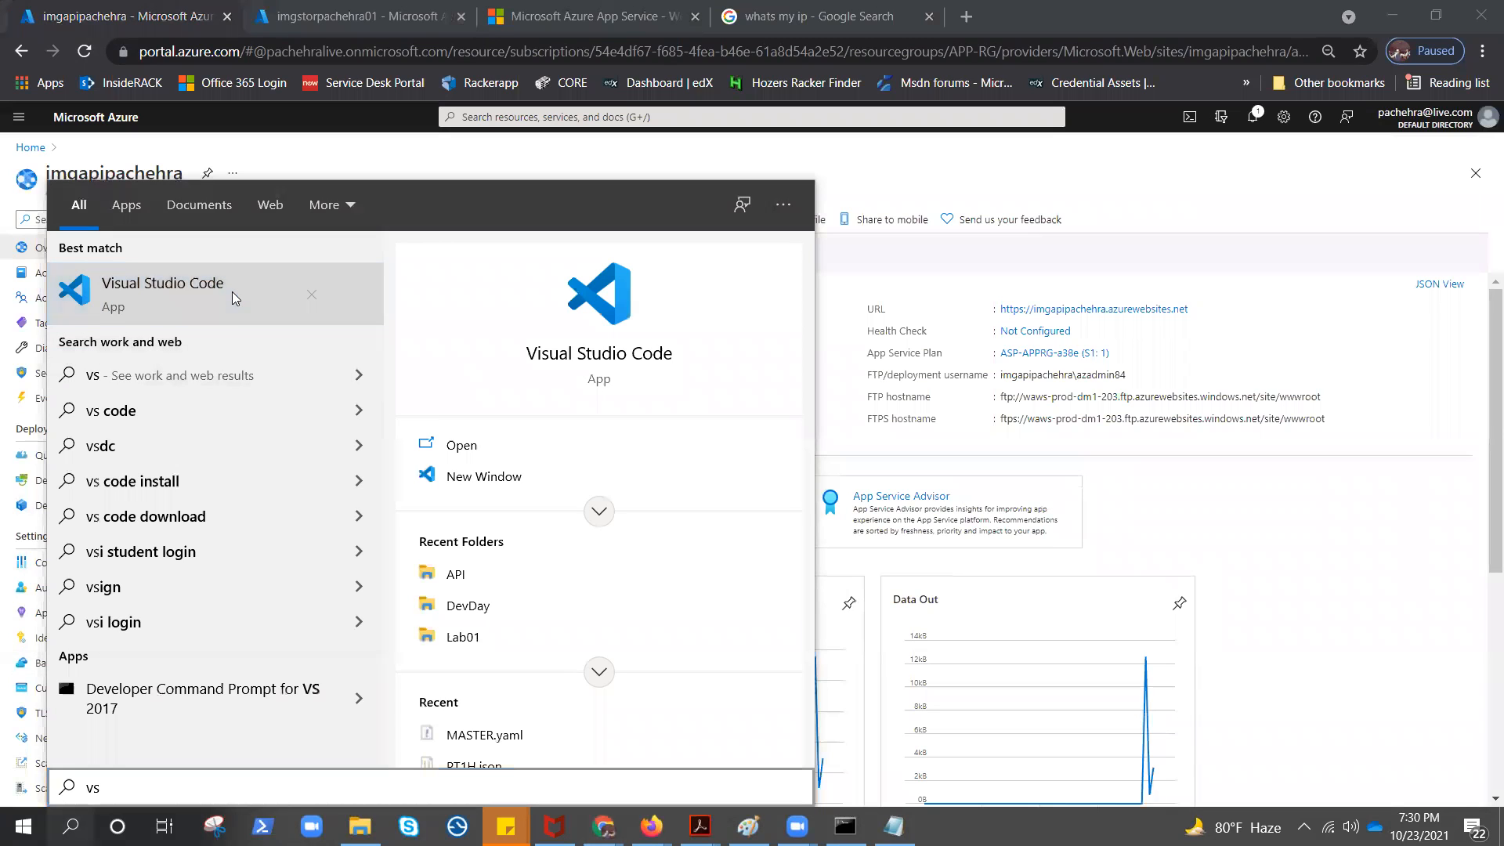
{"action": "left_click", "coordinate": [198, 293]}
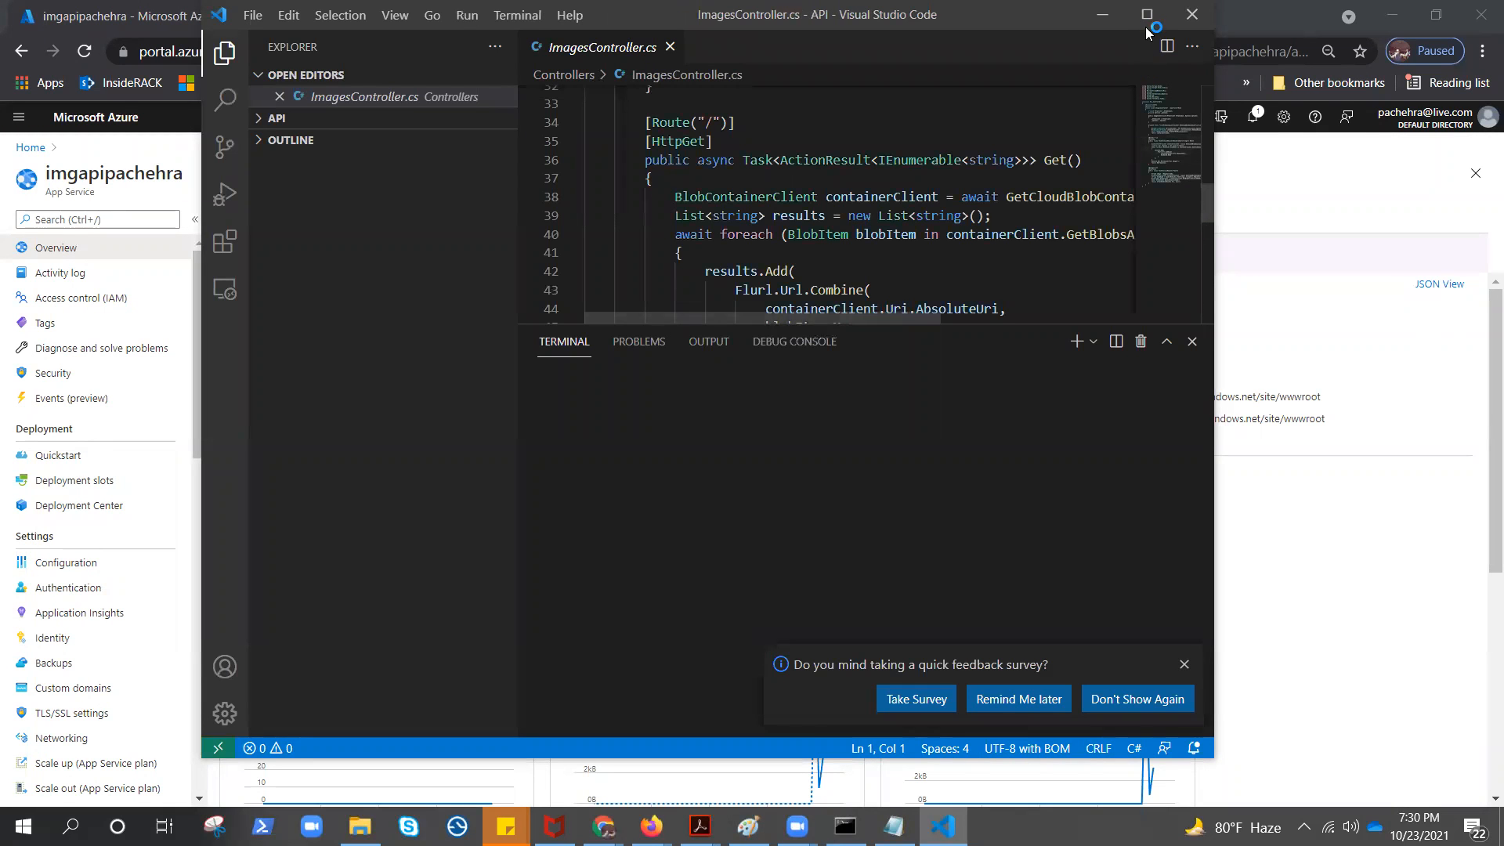
{"action": "left_click", "coordinate": [1148, 15]}
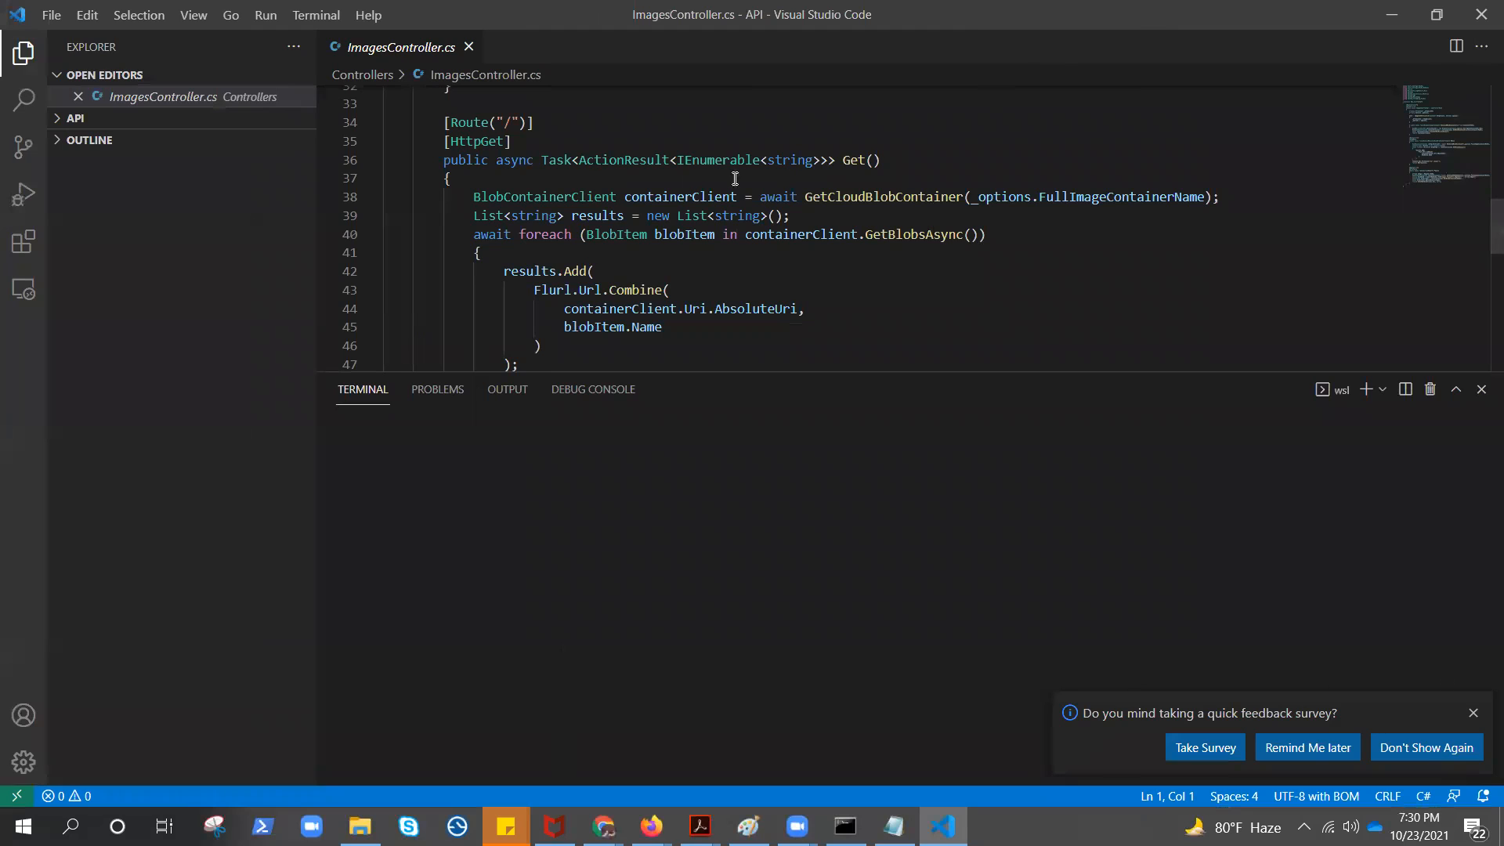
Expand the API folder in the Explorer and dismiss the debug-asset, dependency, Docker and survey notifications
{"action": "left_click", "coordinate": [65, 122]}
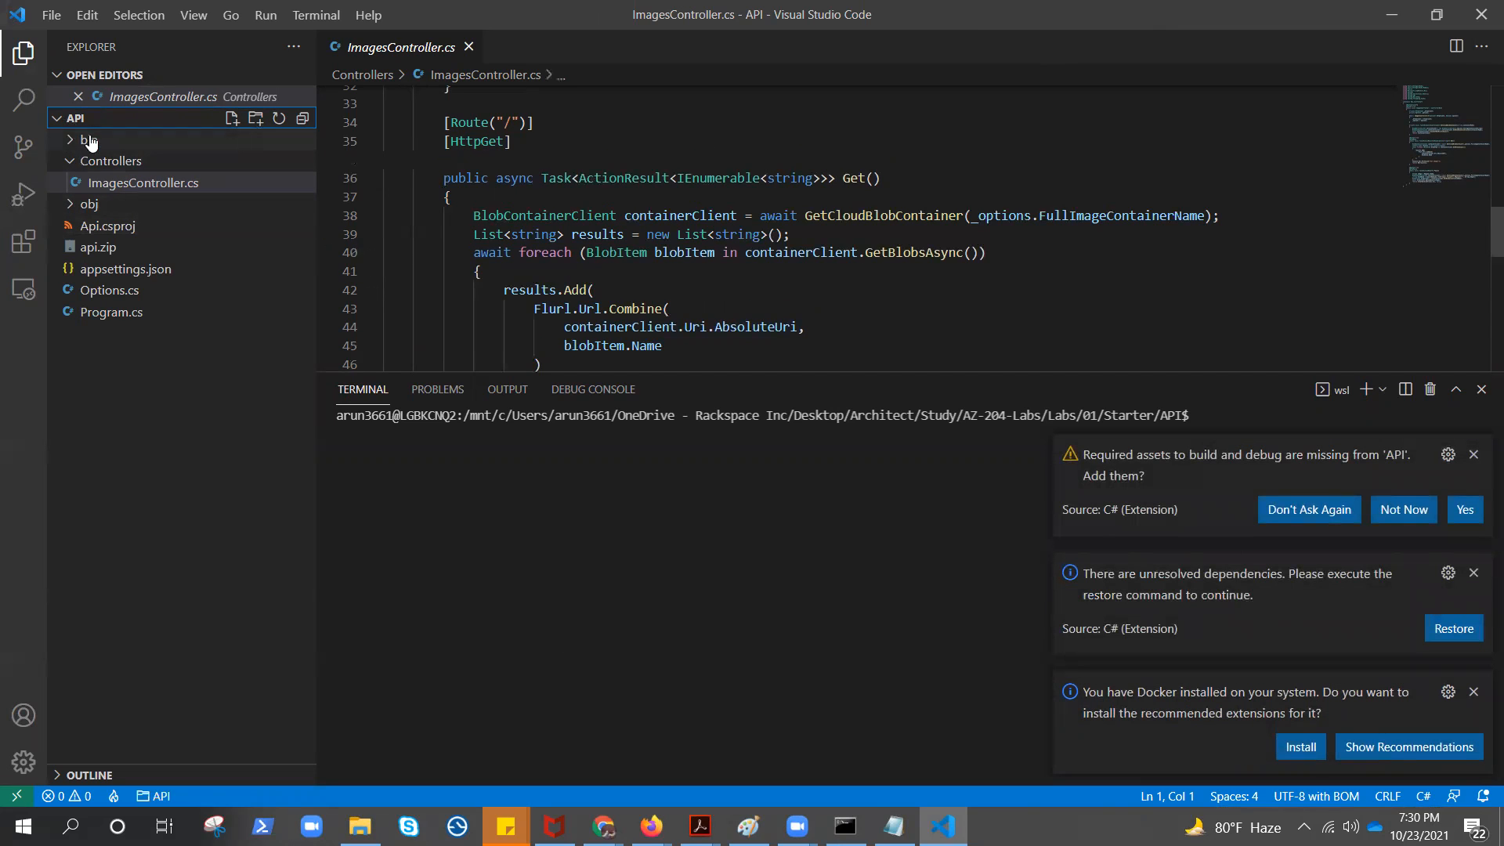
{"action": "left_click", "coordinate": [1474, 454]}
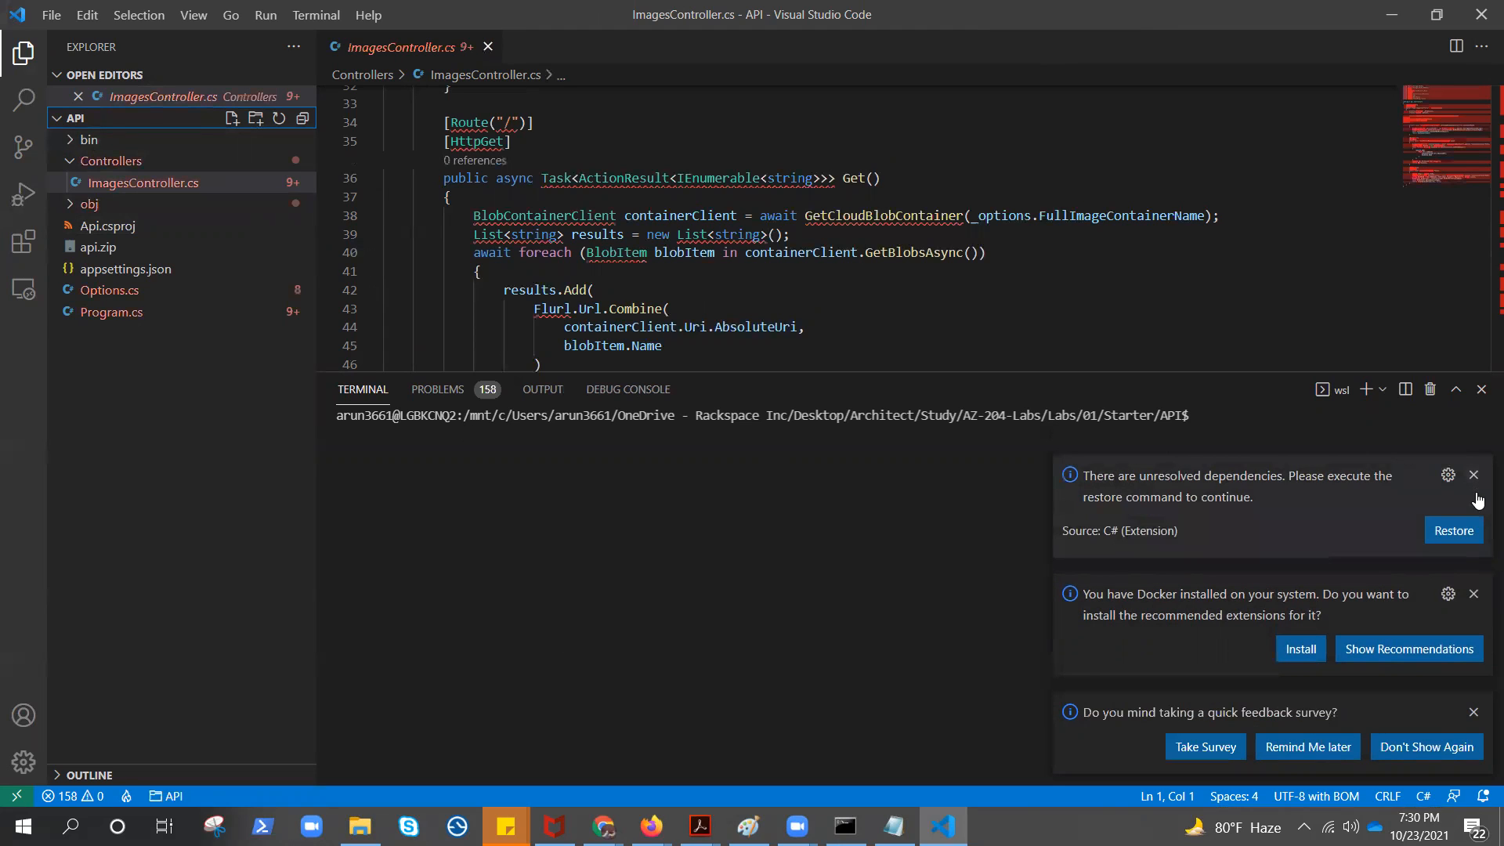
{"action": "left_click", "coordinate": [1473, 474]}
{"action": "left_click", "coordinate": [1473, 593]}
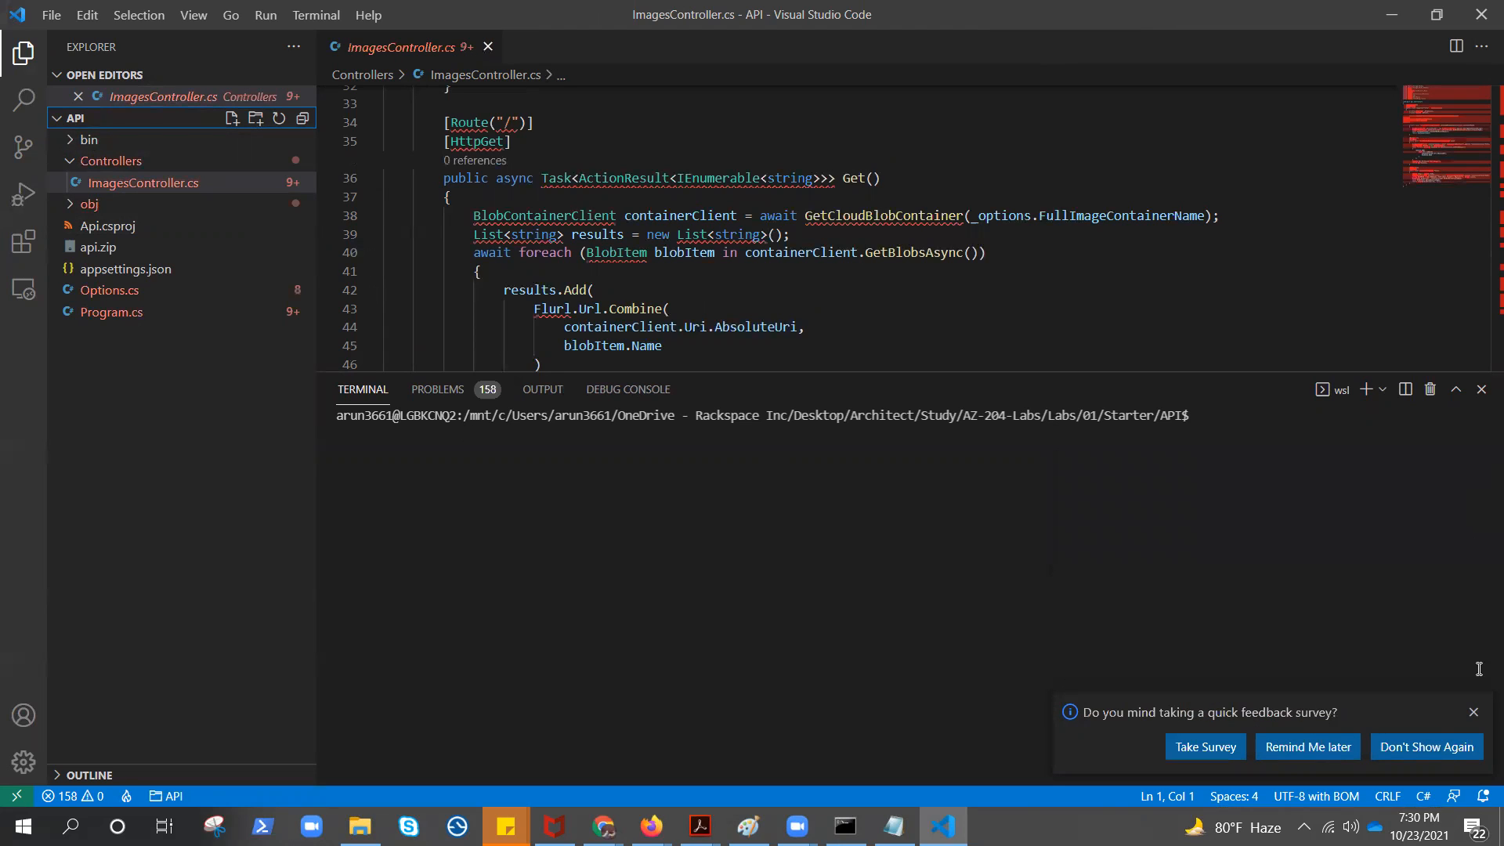
{"action": "left_click", "coordinate": [1473, 712]}
Sign in to Azure from the terminal with az login
{"action": "left_click", "coordinate": [726, 608]}
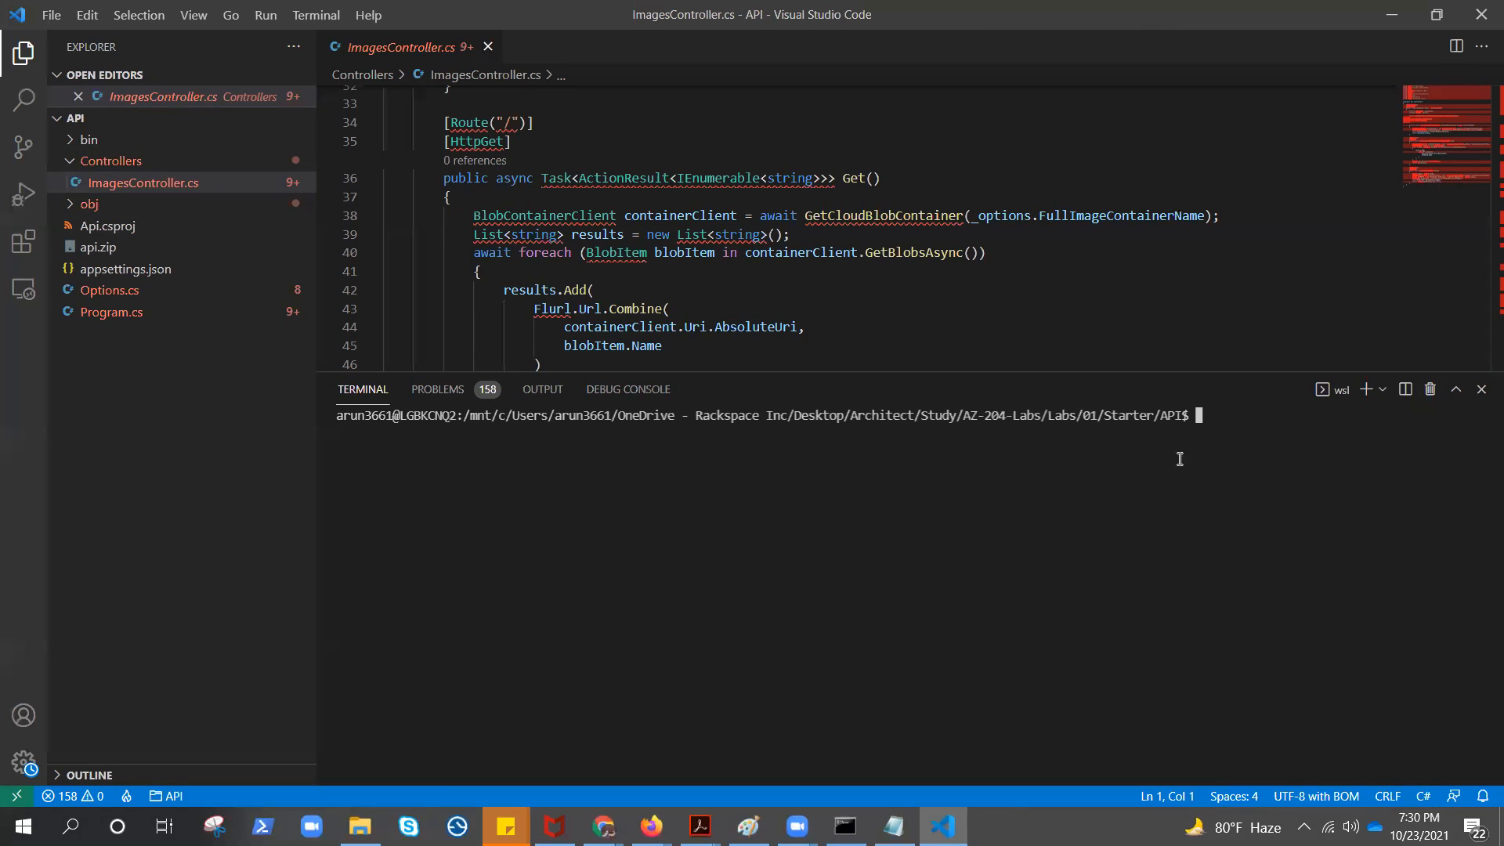
{"action": "type", "text": "az login"}
{"action": "key", "text": "Return"}
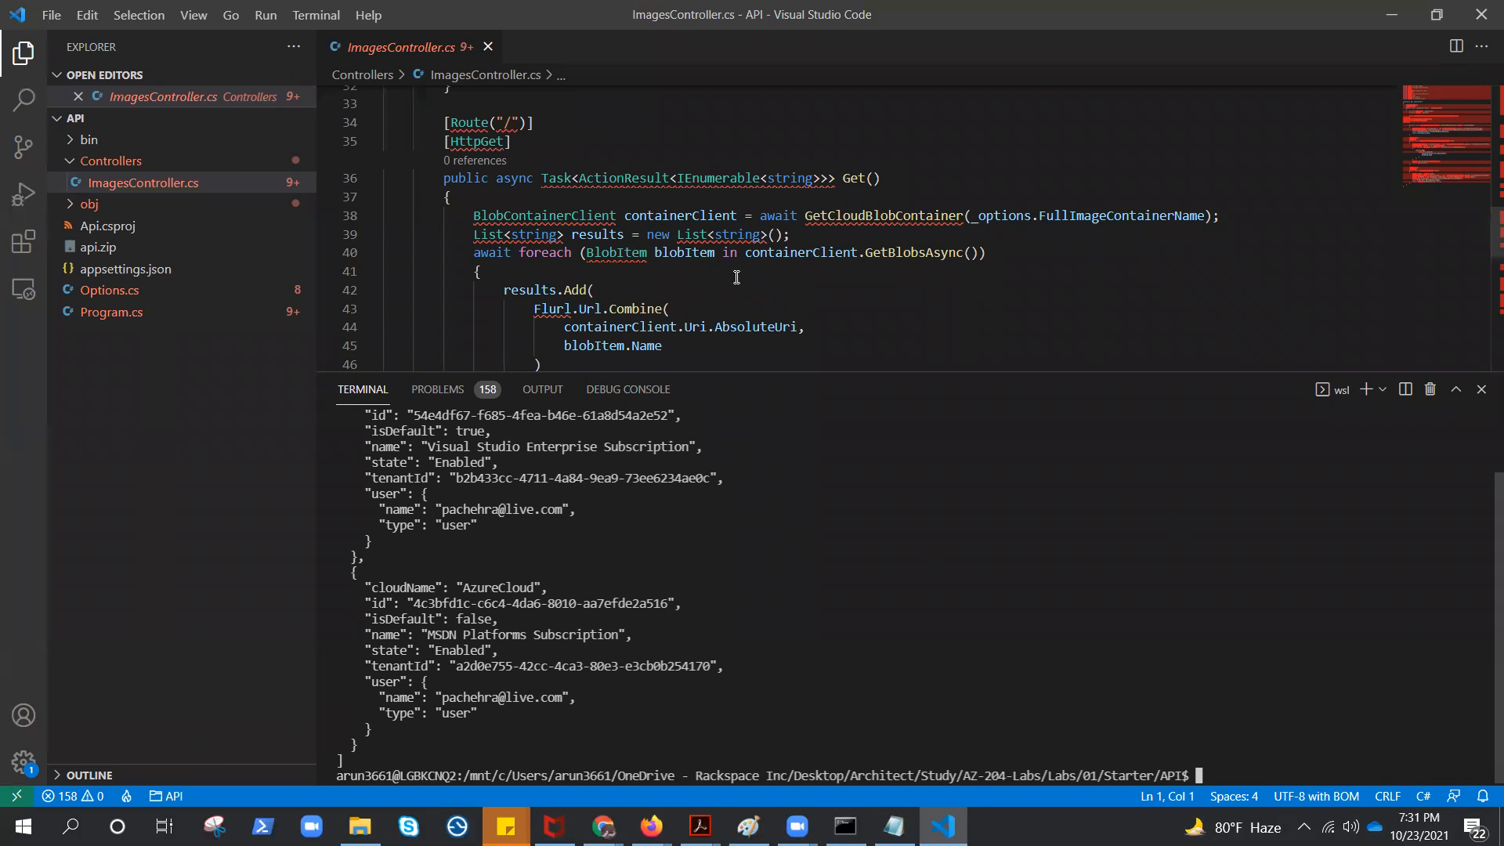
Review the GetCloudBlobContainer, Get and Post methods in ImagesController.cs
{"action": "scroll", "coordinate": [450, 290], "scroll_direction": "up", "scroll_amount": 2}
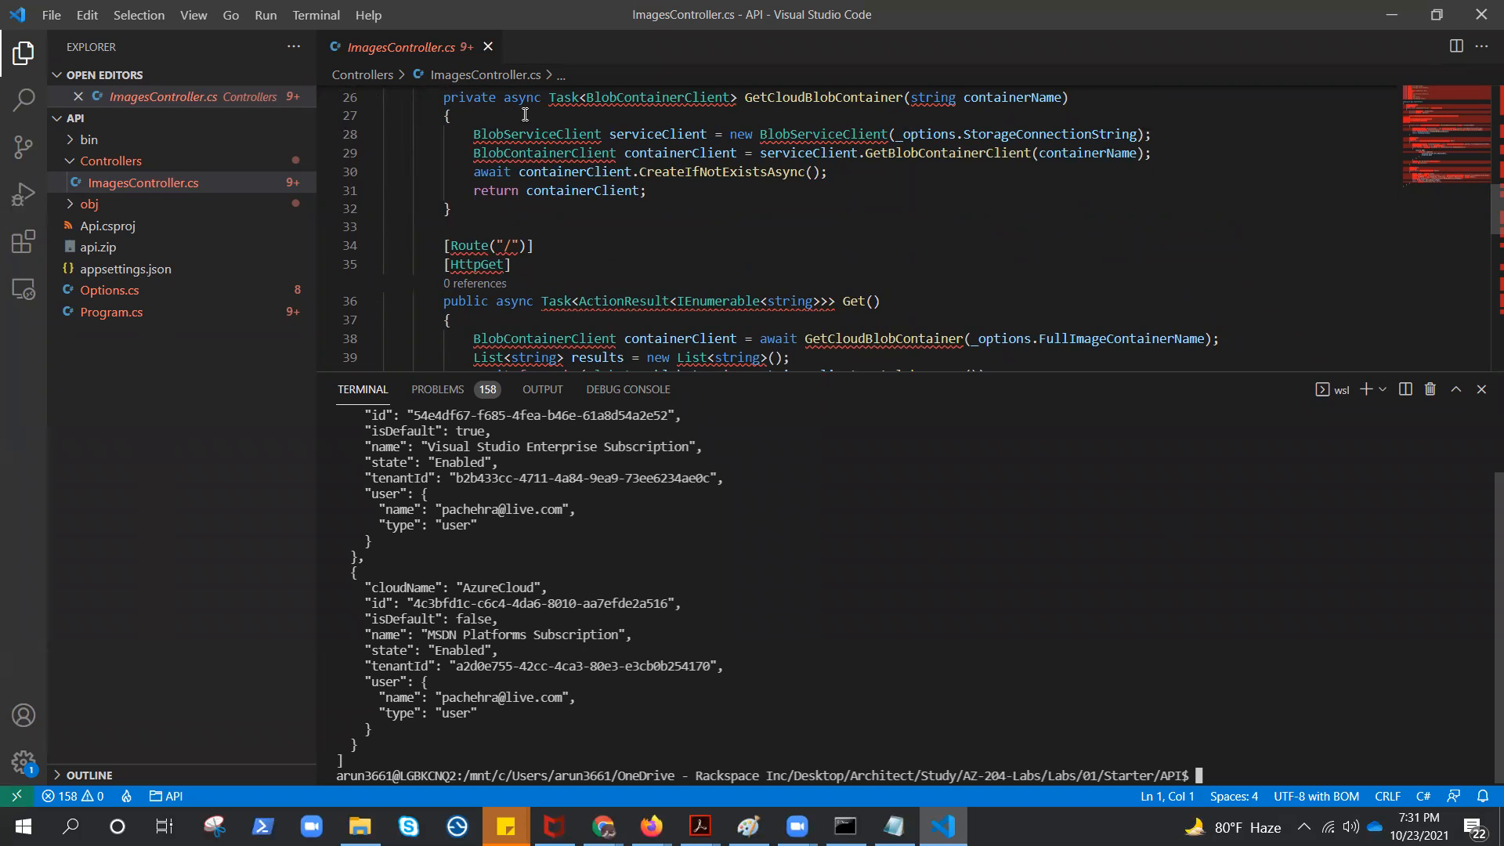
{"action": "mouse_move", "coordinate": [830, 100]}
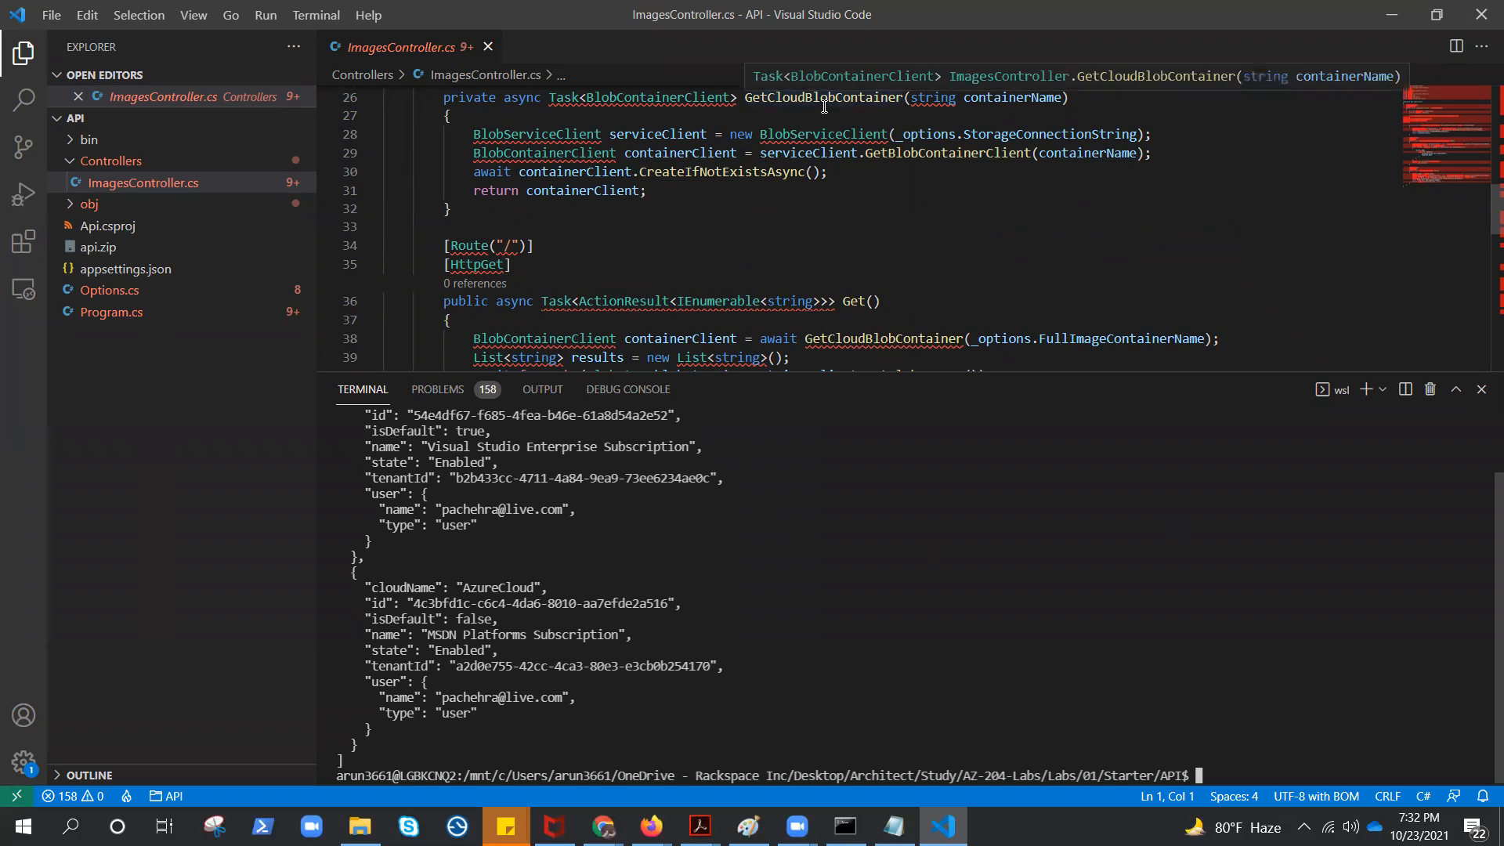
{"action": "scroll", "coordinate": [895, 206], "scroll_direction": "down", "scroll_amount": 3}
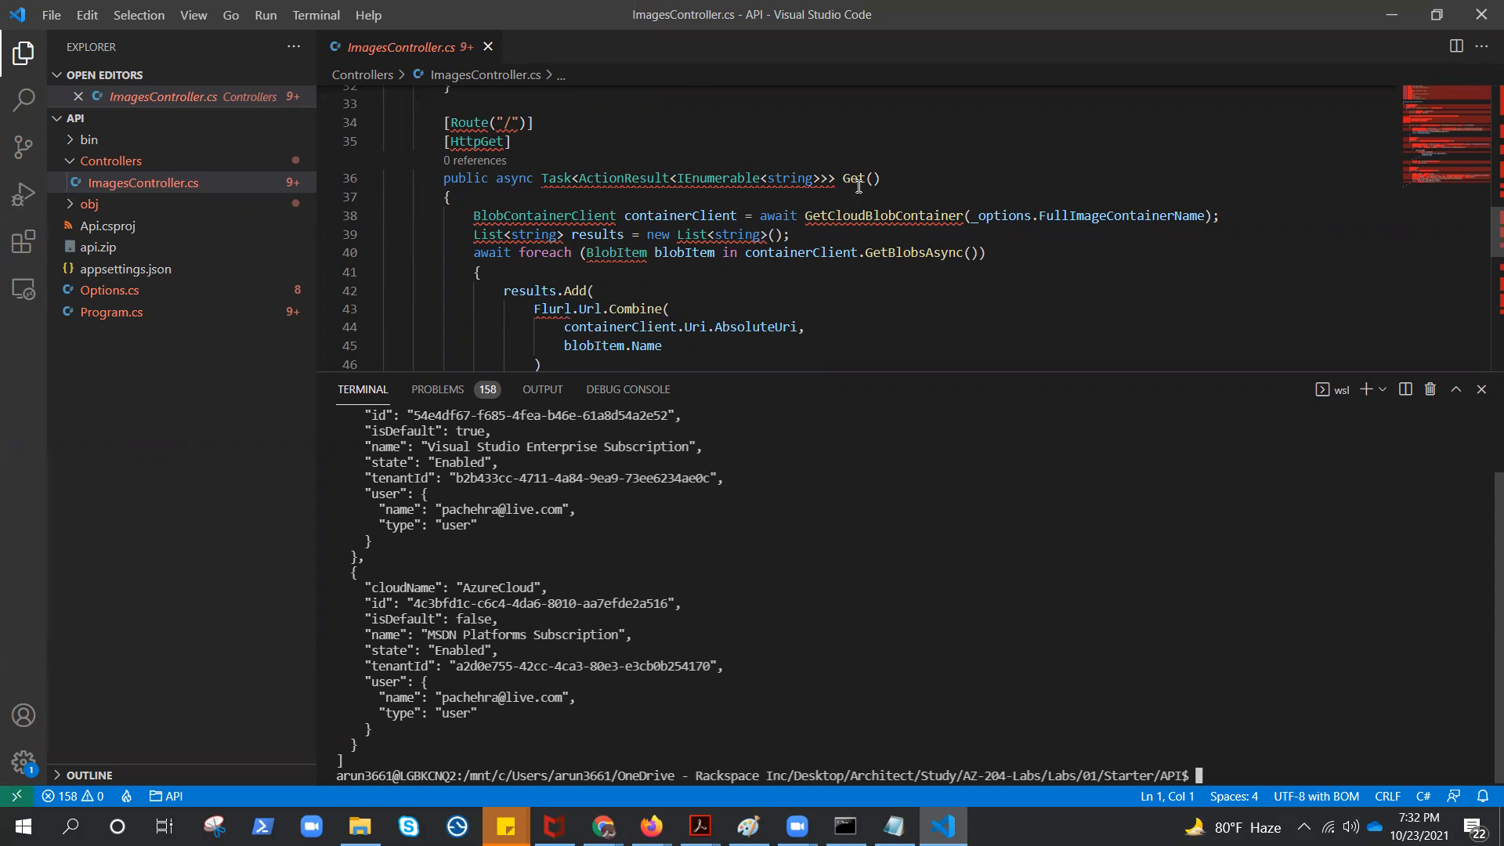
{"action": "scroll", "coordinate": [1049, 254], "scroll_direction": "down", "scroll_amount": 5}
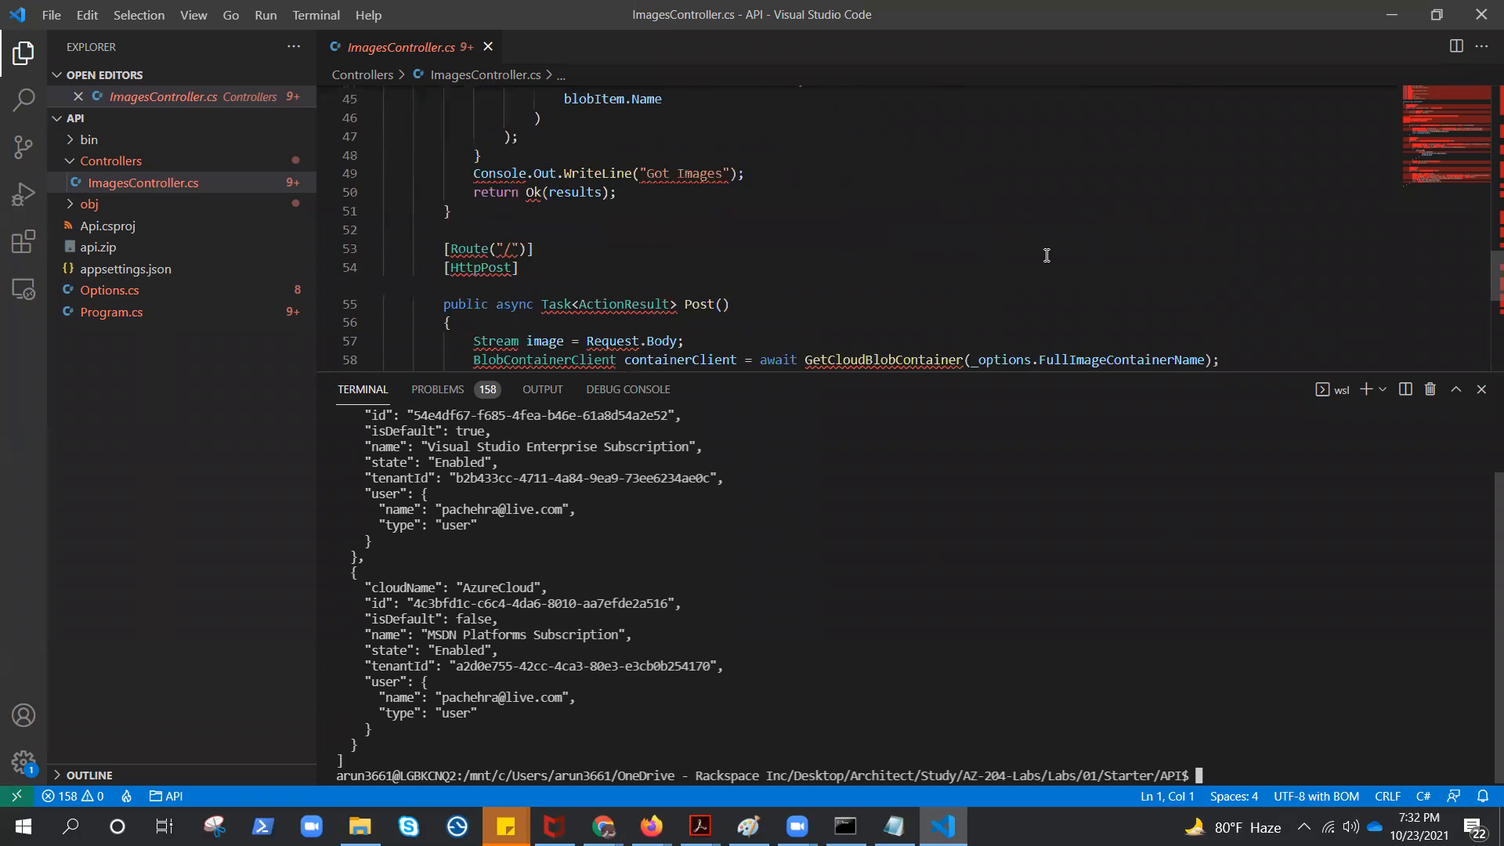
{"action": "scroll", "coordinate": [1047, 255], "scroll_direction": "down", "scroll_amount": 1}
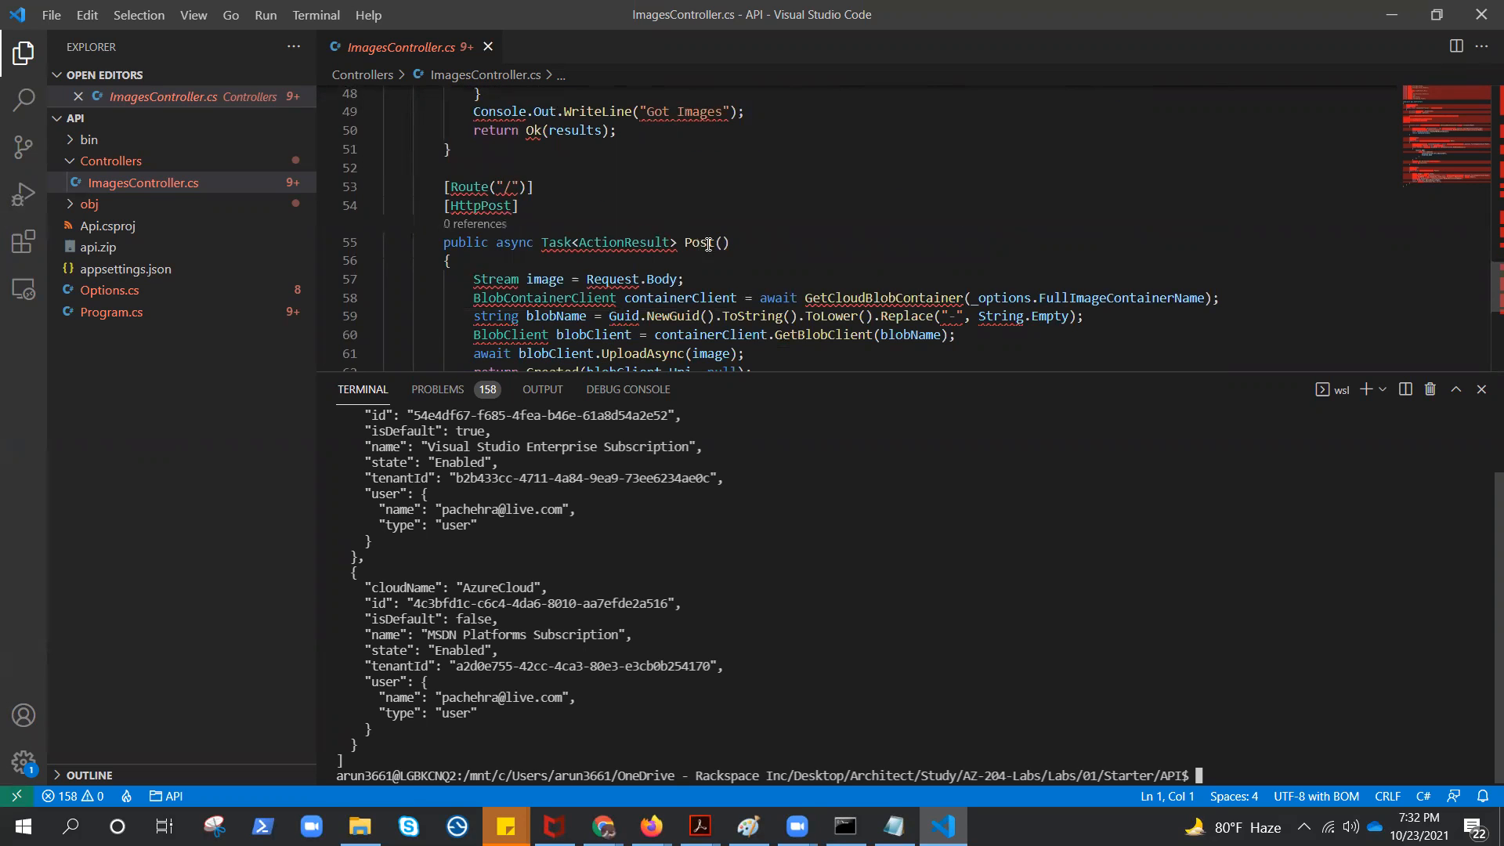
Clear the terminal output
{"action": "type", "text": "c"}
{"action": "type", "text": "lear"}
{"action": "key", "text": "Return"}
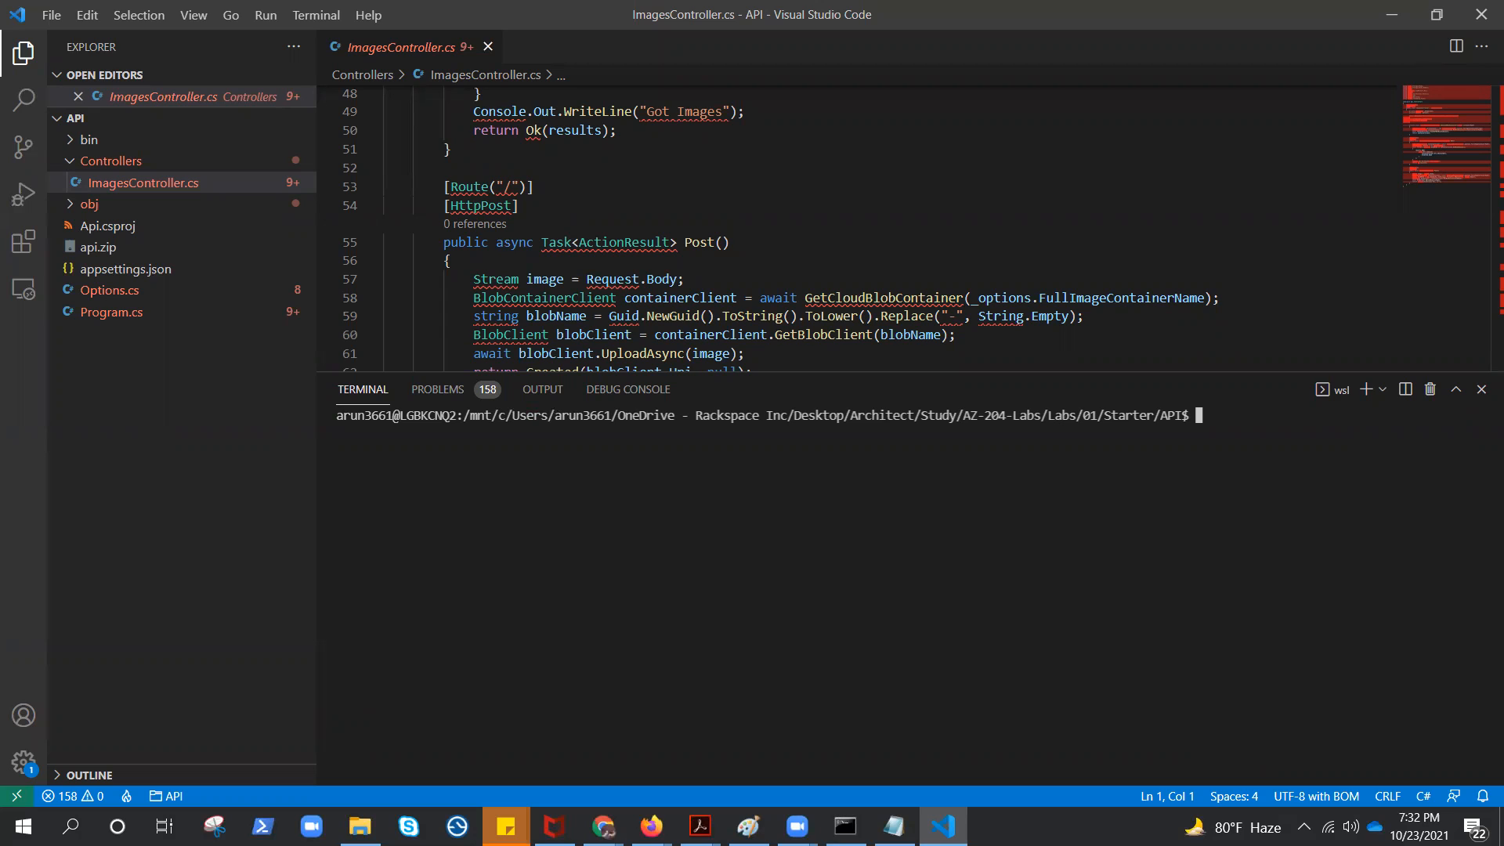
Enter the command az webapp deployment source config-zip --resource-group APP-RG --src api.zip --name in the terminal without running it
{"action": "key", "text": "alt+Tab"}
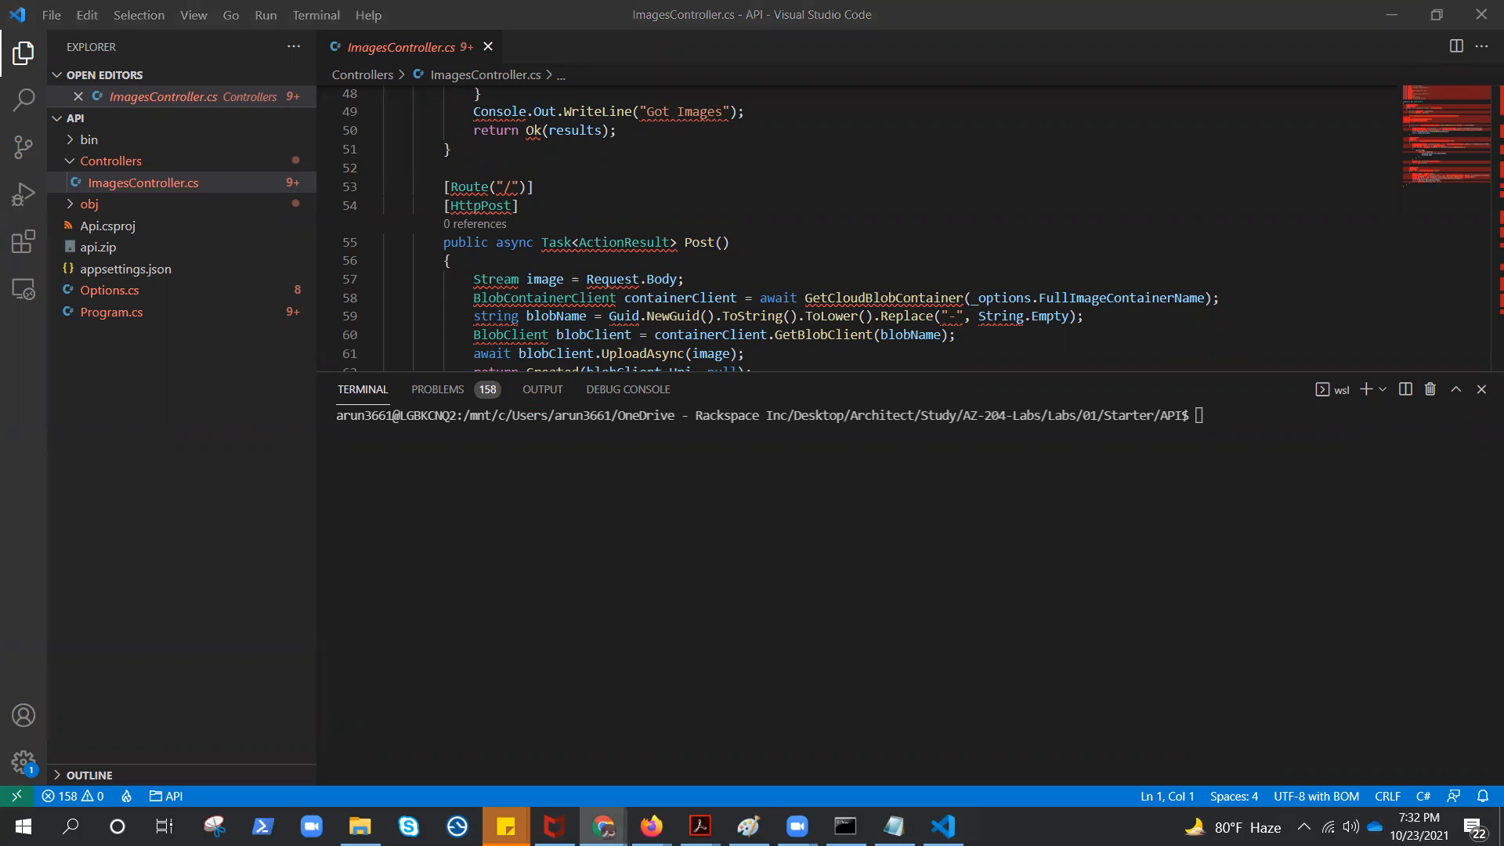
{"action": "key", "text": "alt+Tab"}
{"action": "type", "text": "az webapp deployment source config-zip --resource-group"}
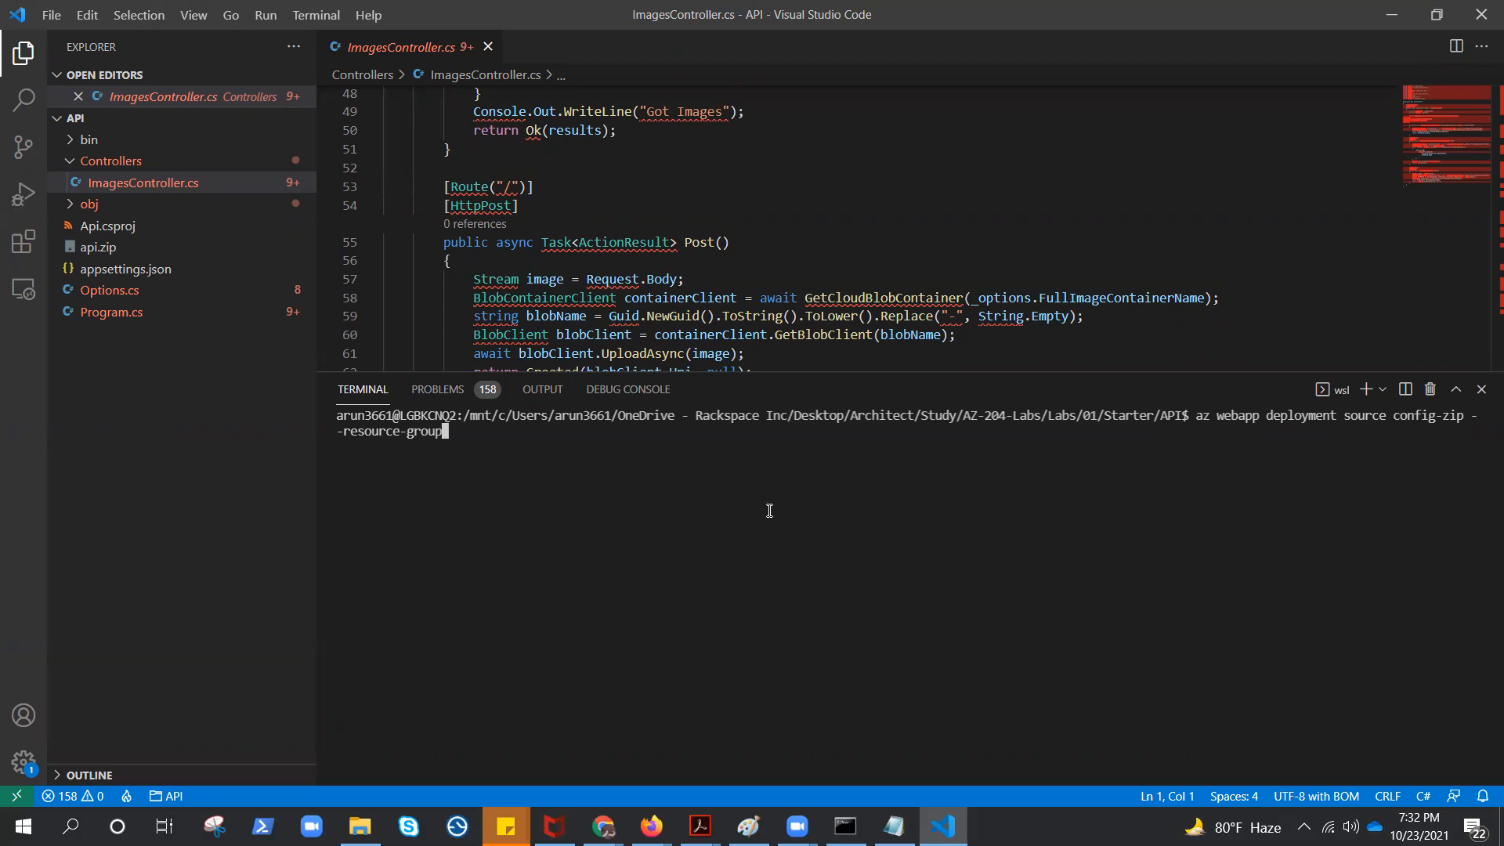
{"action": "type", "text": "APP-RG --src api.zip --name"}
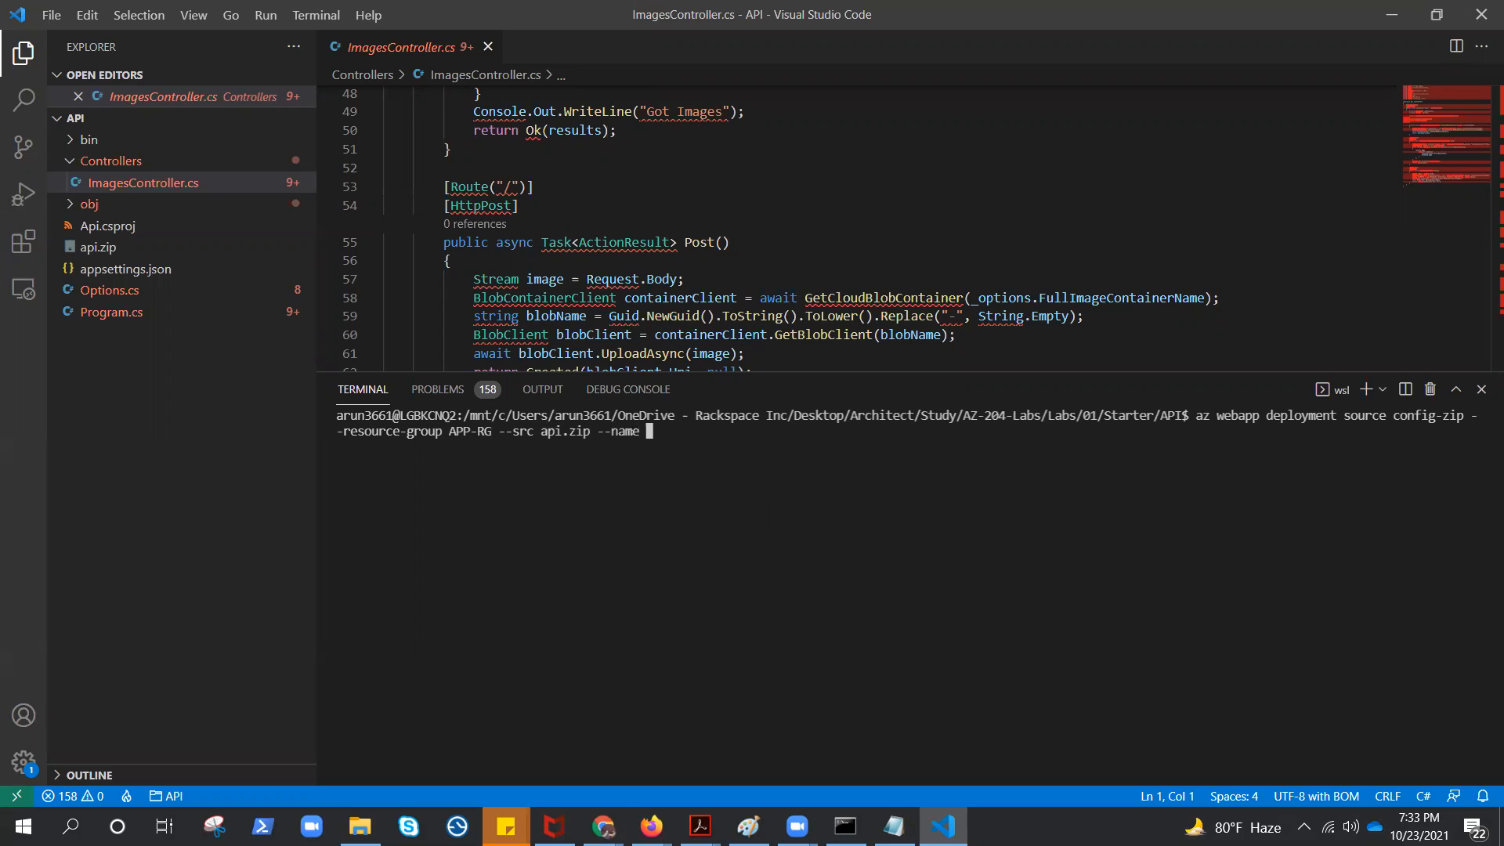
Switch to the Azure portal in the browser and copy the web app's name from its overview page
{"action": "key", "text": "alt+Tab"}
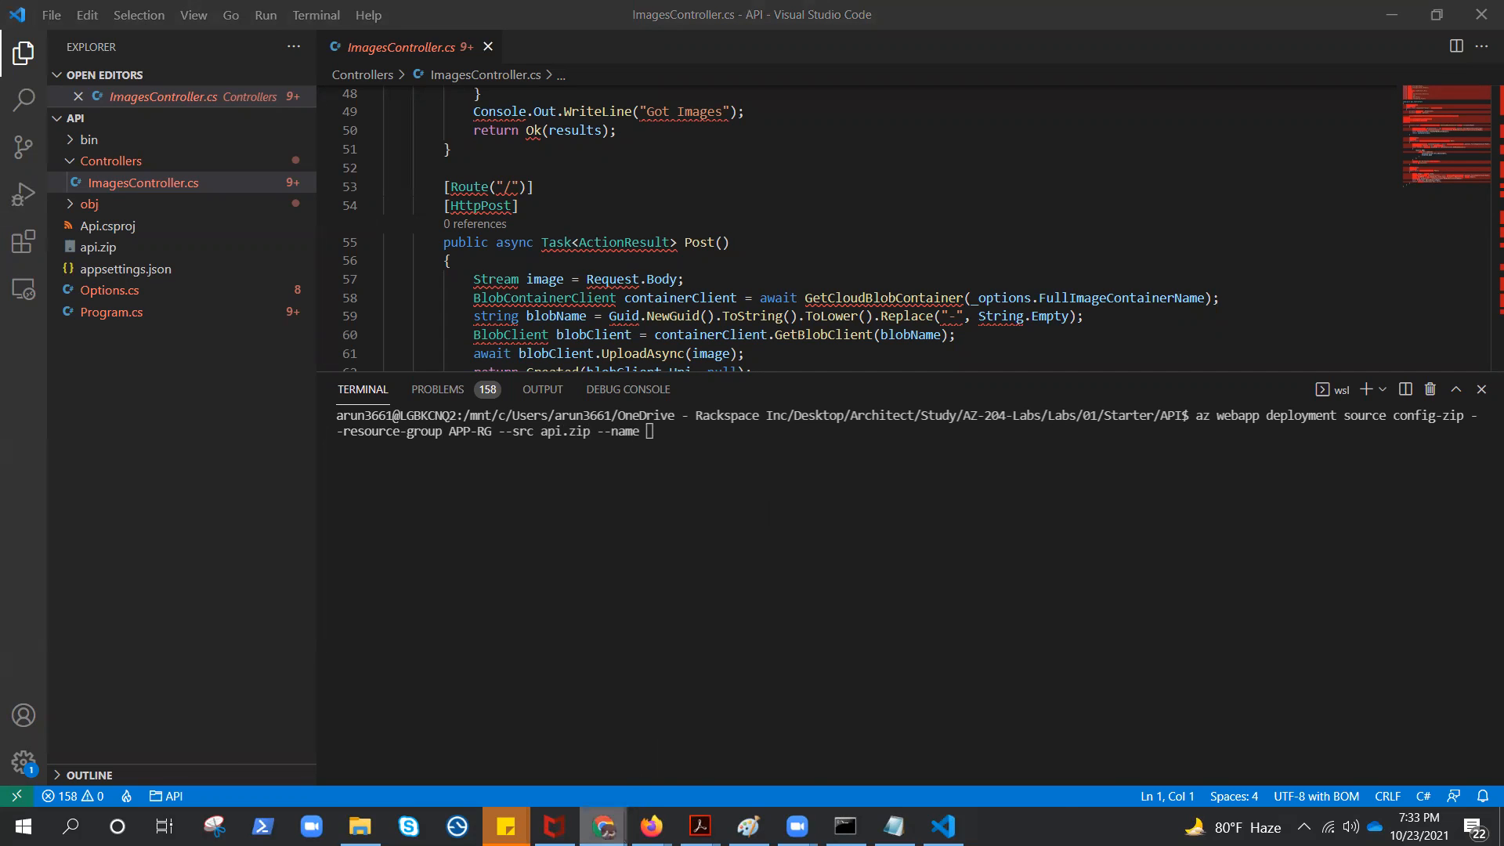
{"action": "mouse_move", "coordinate": [603, 826]}
{"action": "left_click", "coordinate": [1021, 597]}
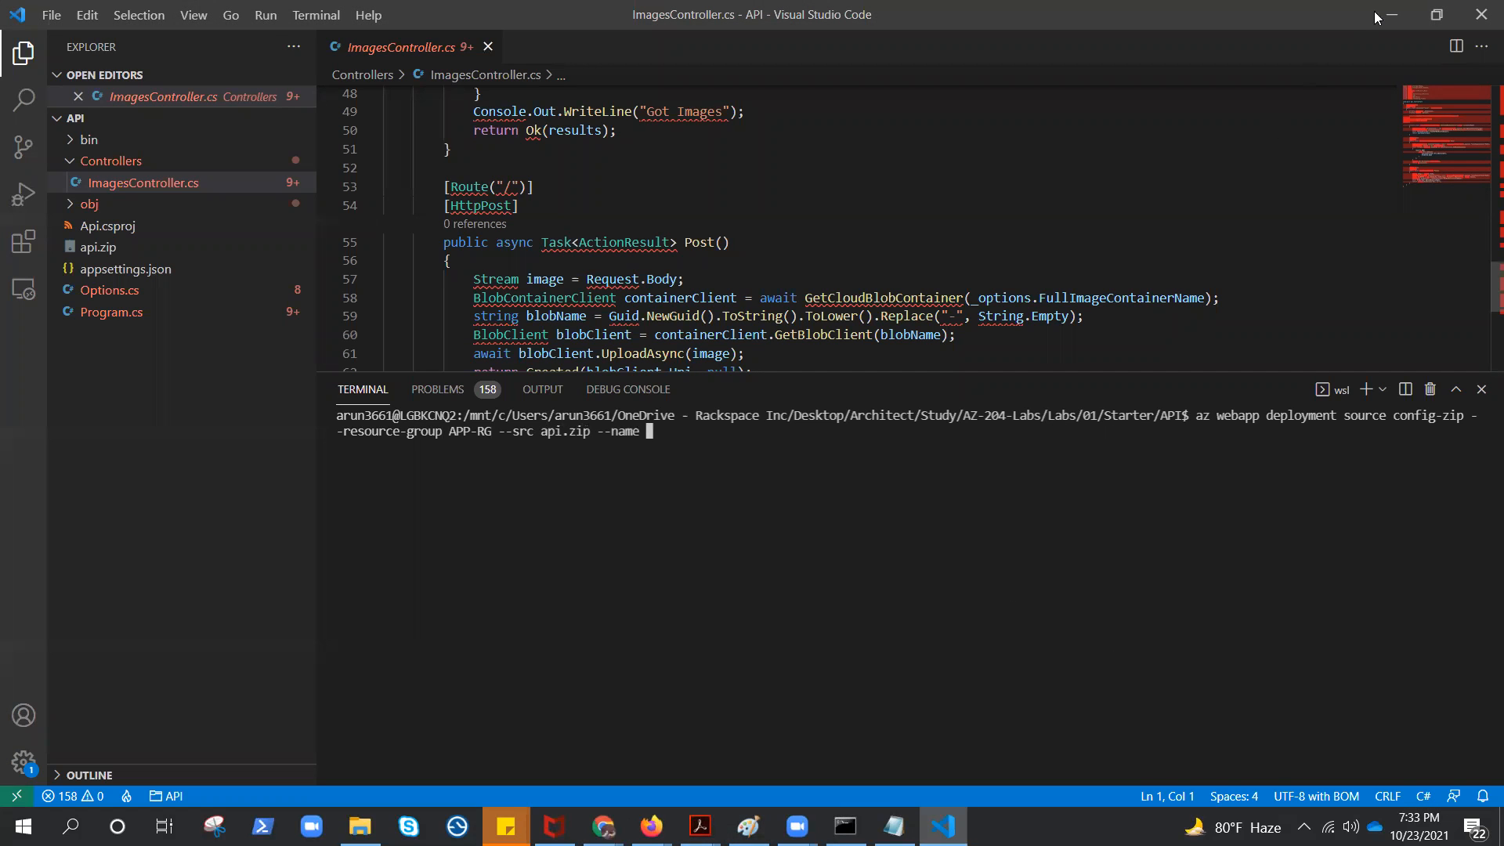
{"action": "left_click", "coordinate": [1384, 14]}
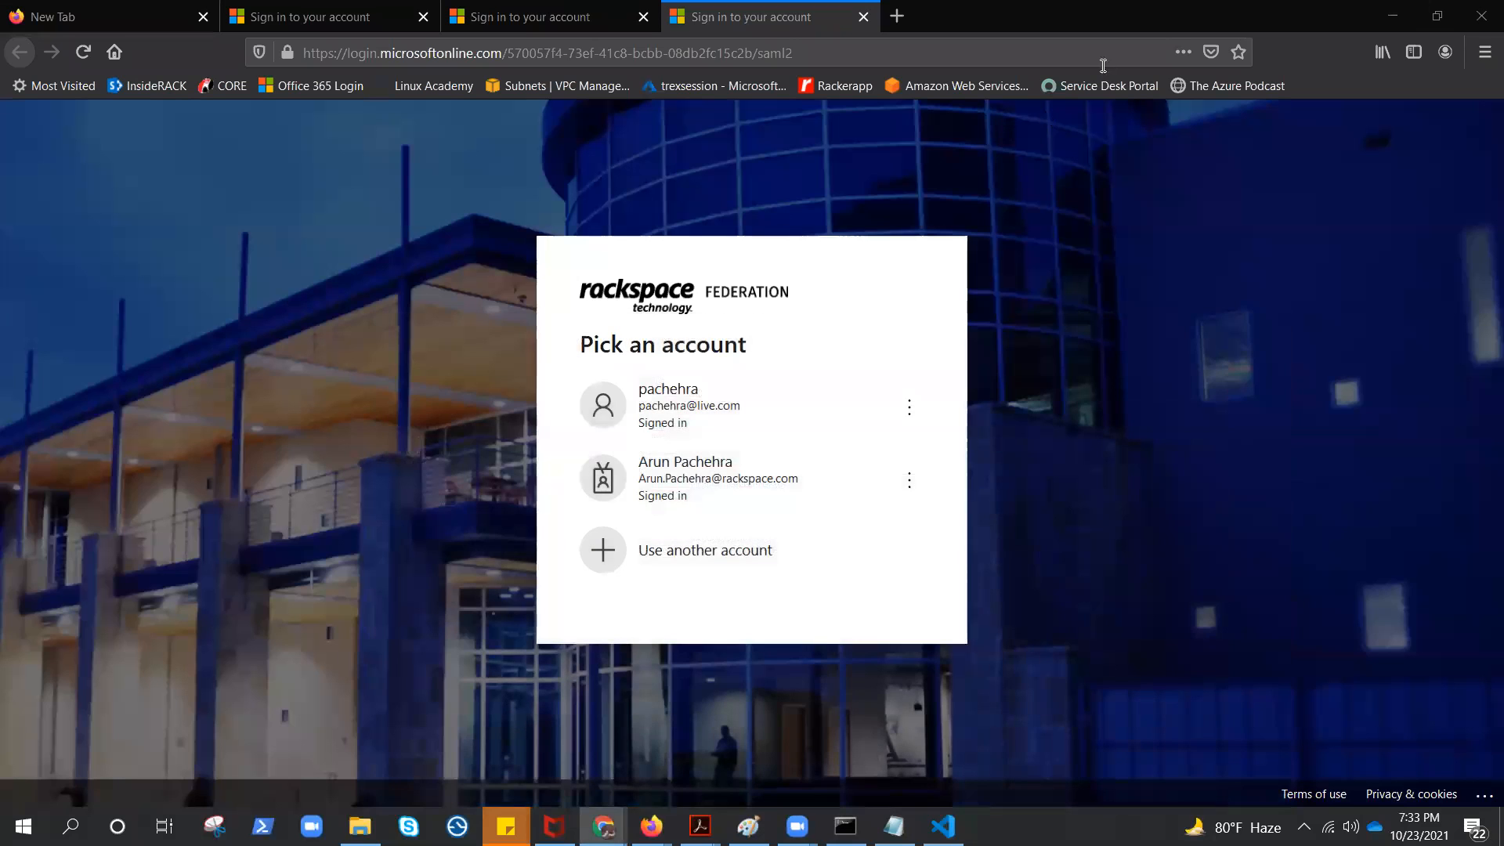
{"action": "left_click", "coordinate": [1399, 14]}
{"action": "left_click_drag", "start_coordinate": [188, 174], "coordinate": [56, 166]}
{"action": "right_click", "coordinate": [57, 166]}
{"action": "left_click", "coordinate": [79, 182]}
Return to Visual Studio Code, complete the deployment command with the copied web app name, and run it
{"action": "key", "text": "alt+Tab"}
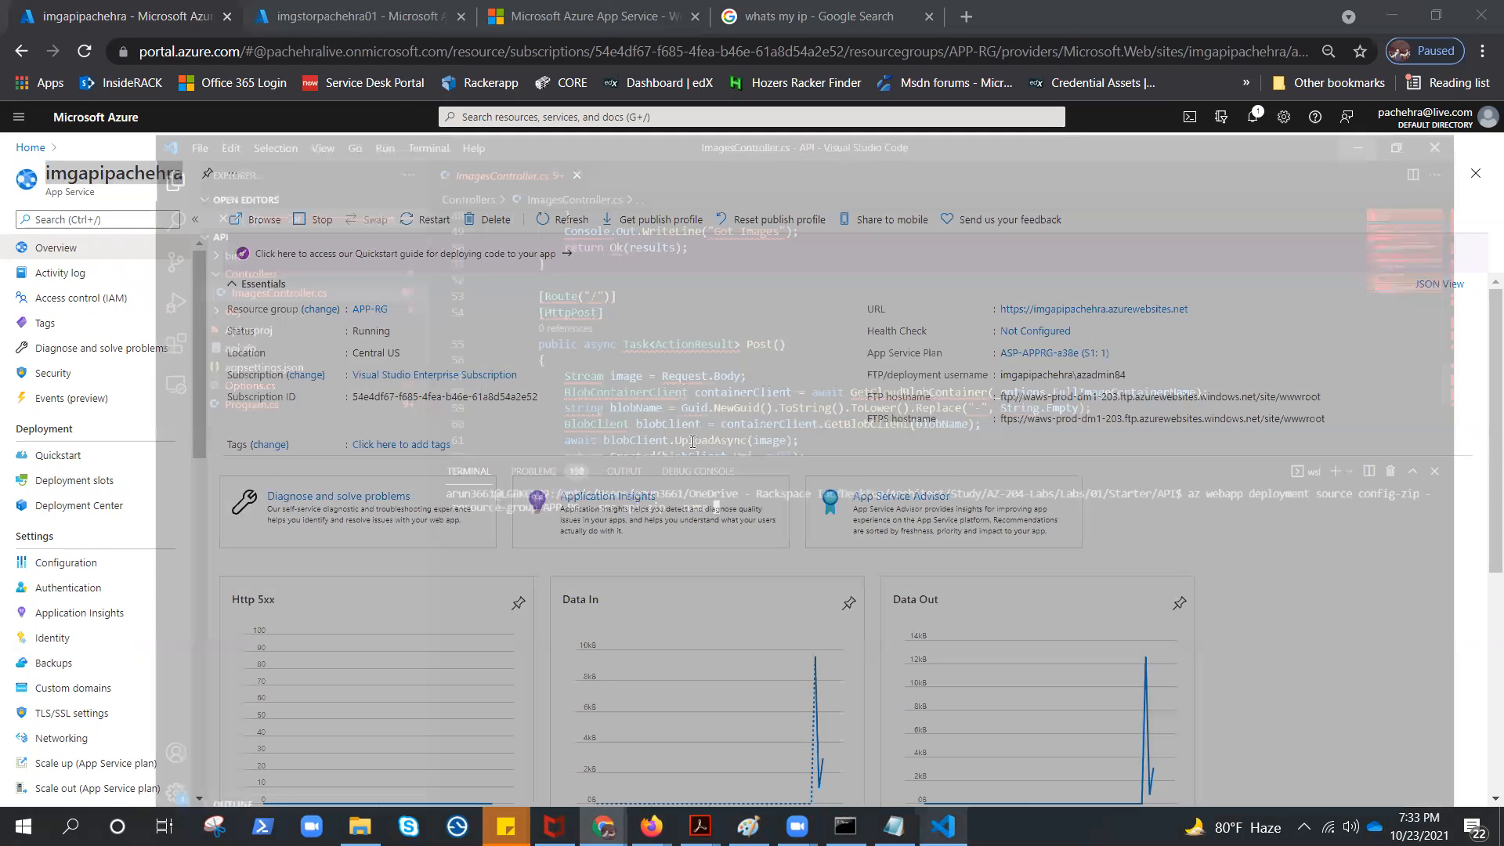
{"action": "key", "text": "ctrl+v"}
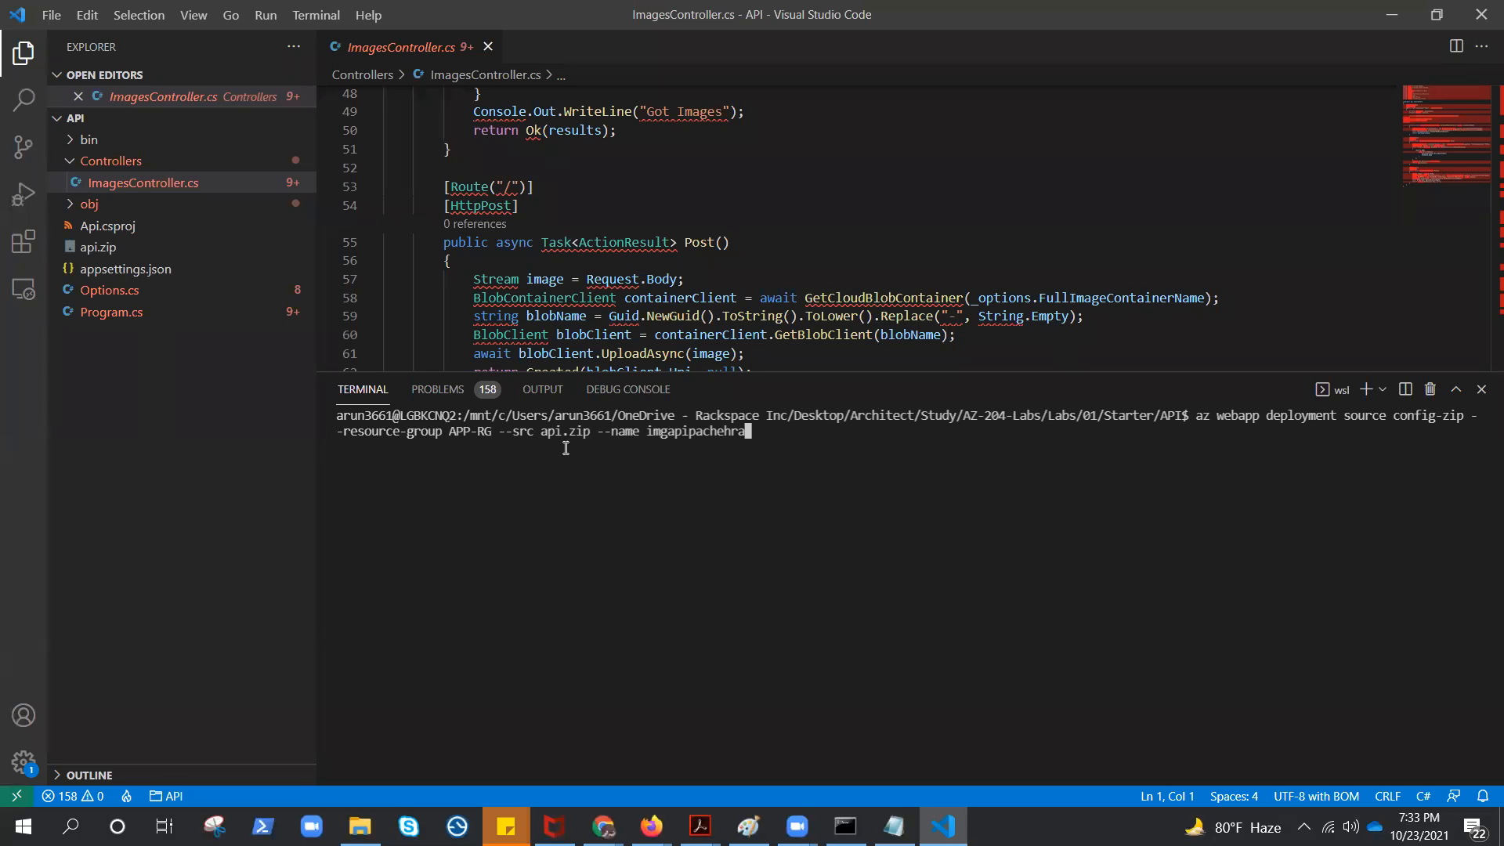
{"action": "key", "text": "Return"}
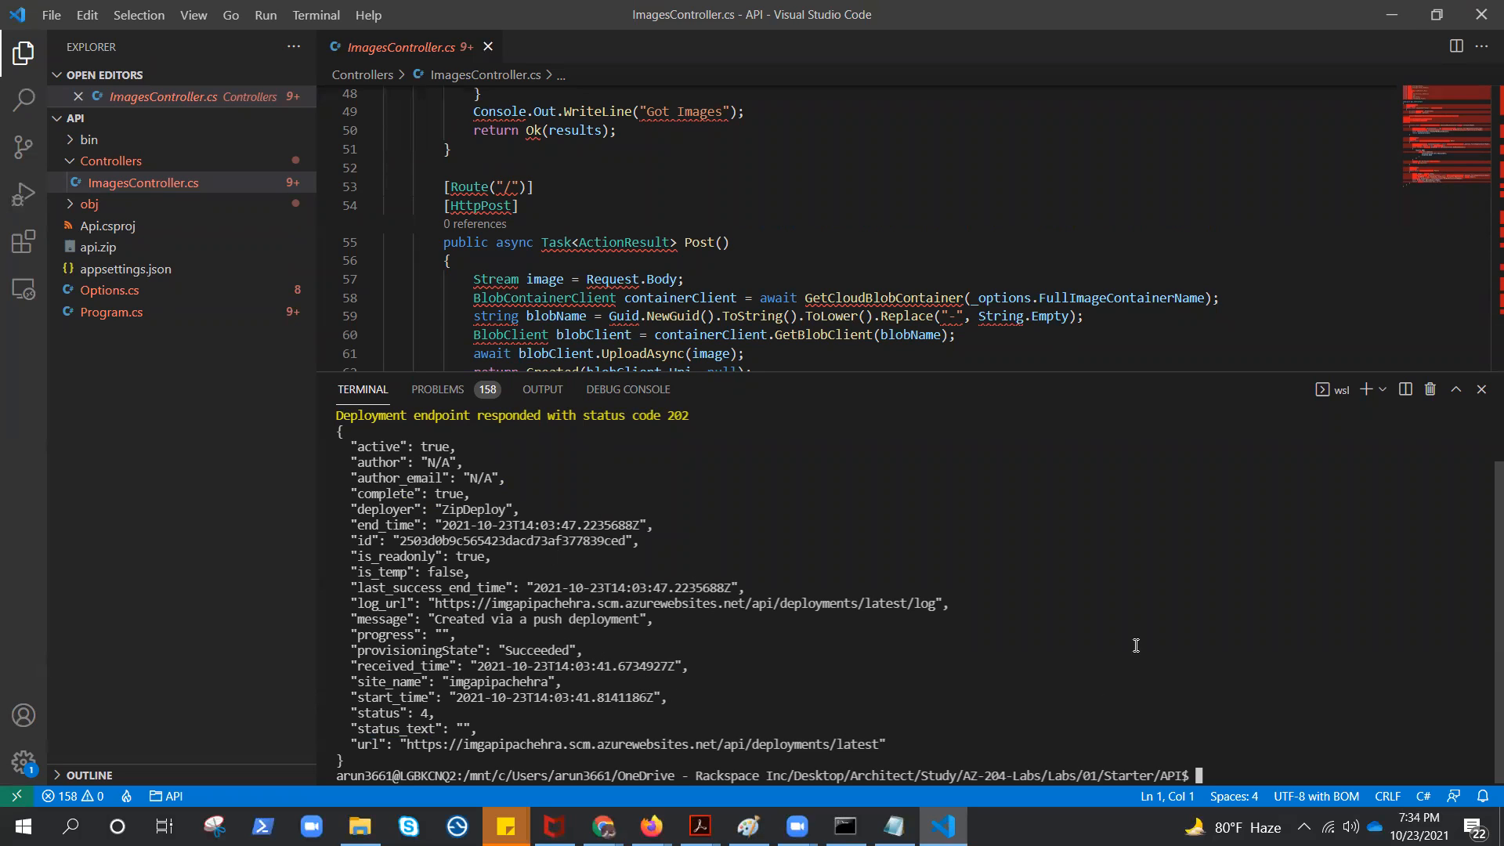
Switch to the browser, open the deployed API web app's site and compare its output with the blobs in the images container
{"action": "left_click", "coordinate": [1391, 20]}
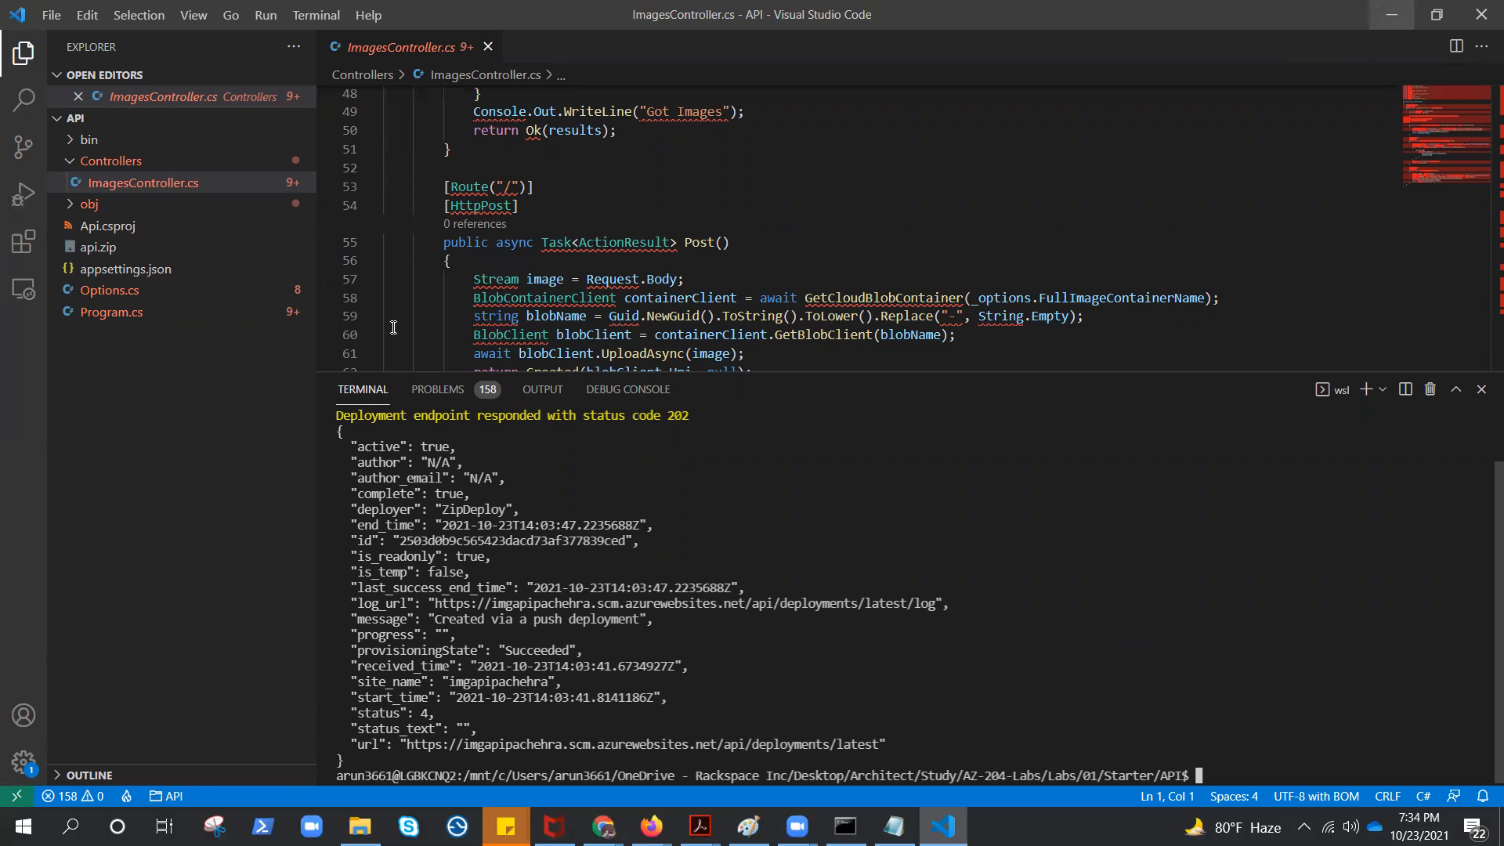
{"action": "left_click", "coordinate": [572, 213]}
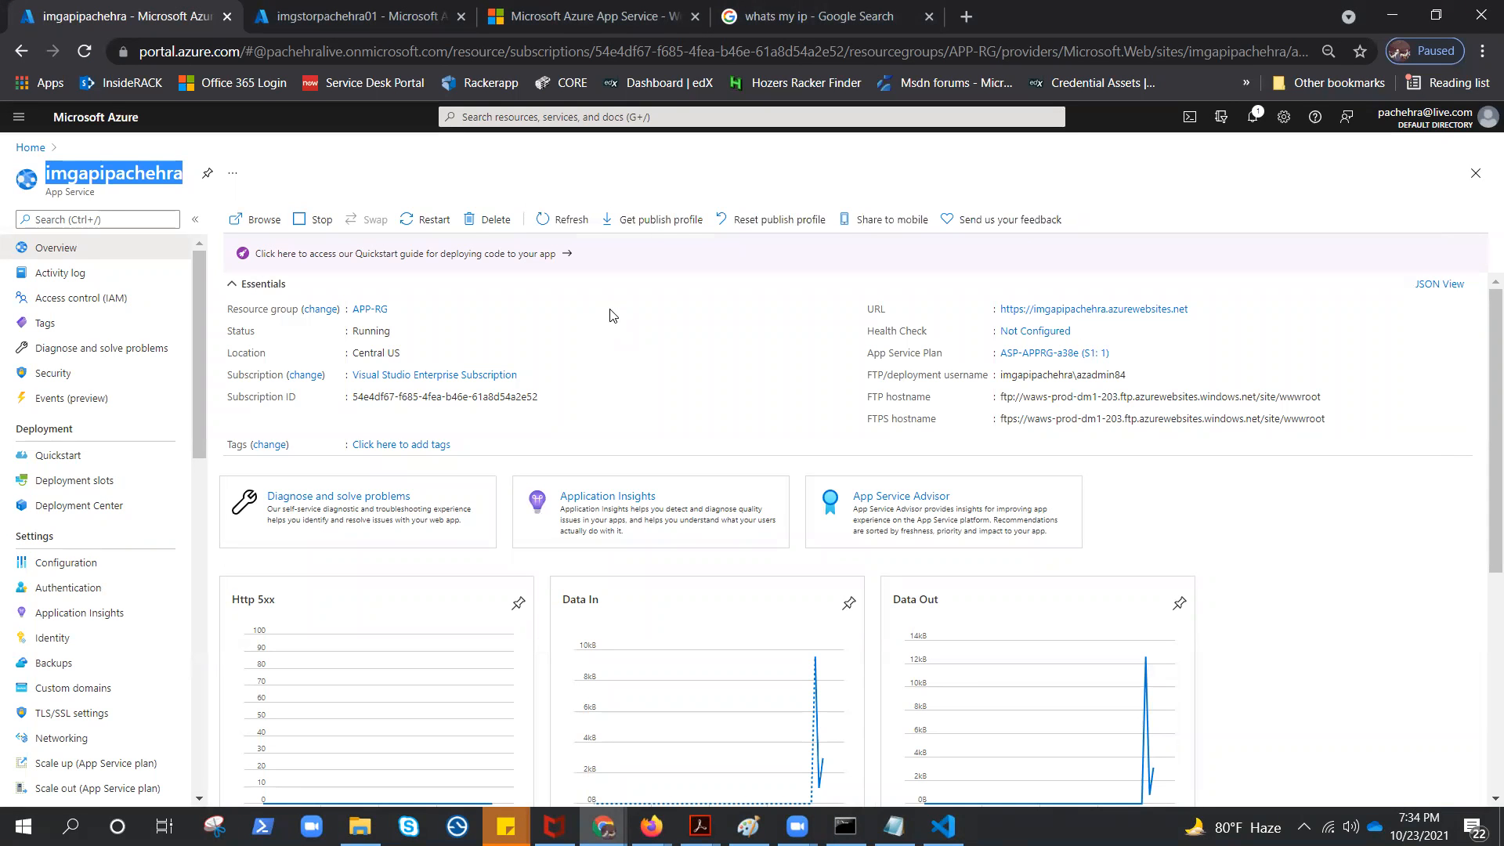
{"action": "left_click", "coordinate": [265, 221]}
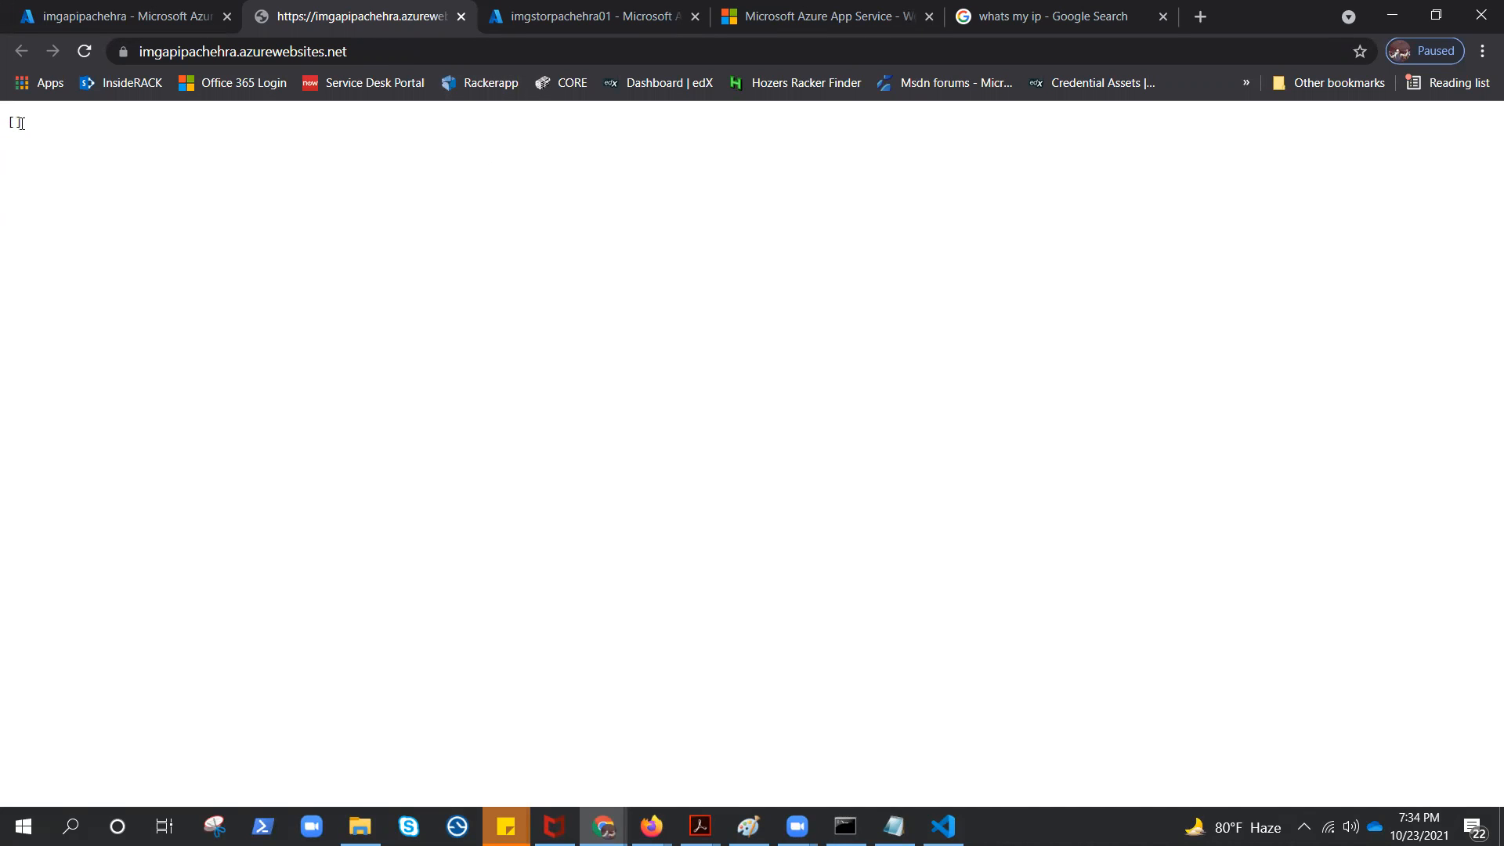
{"action": "left_click_drag", "start_coordinate": [22, 122], "coordinate": [8, 122]}
{"action": "left_click", "coordinate": [306, 178]}
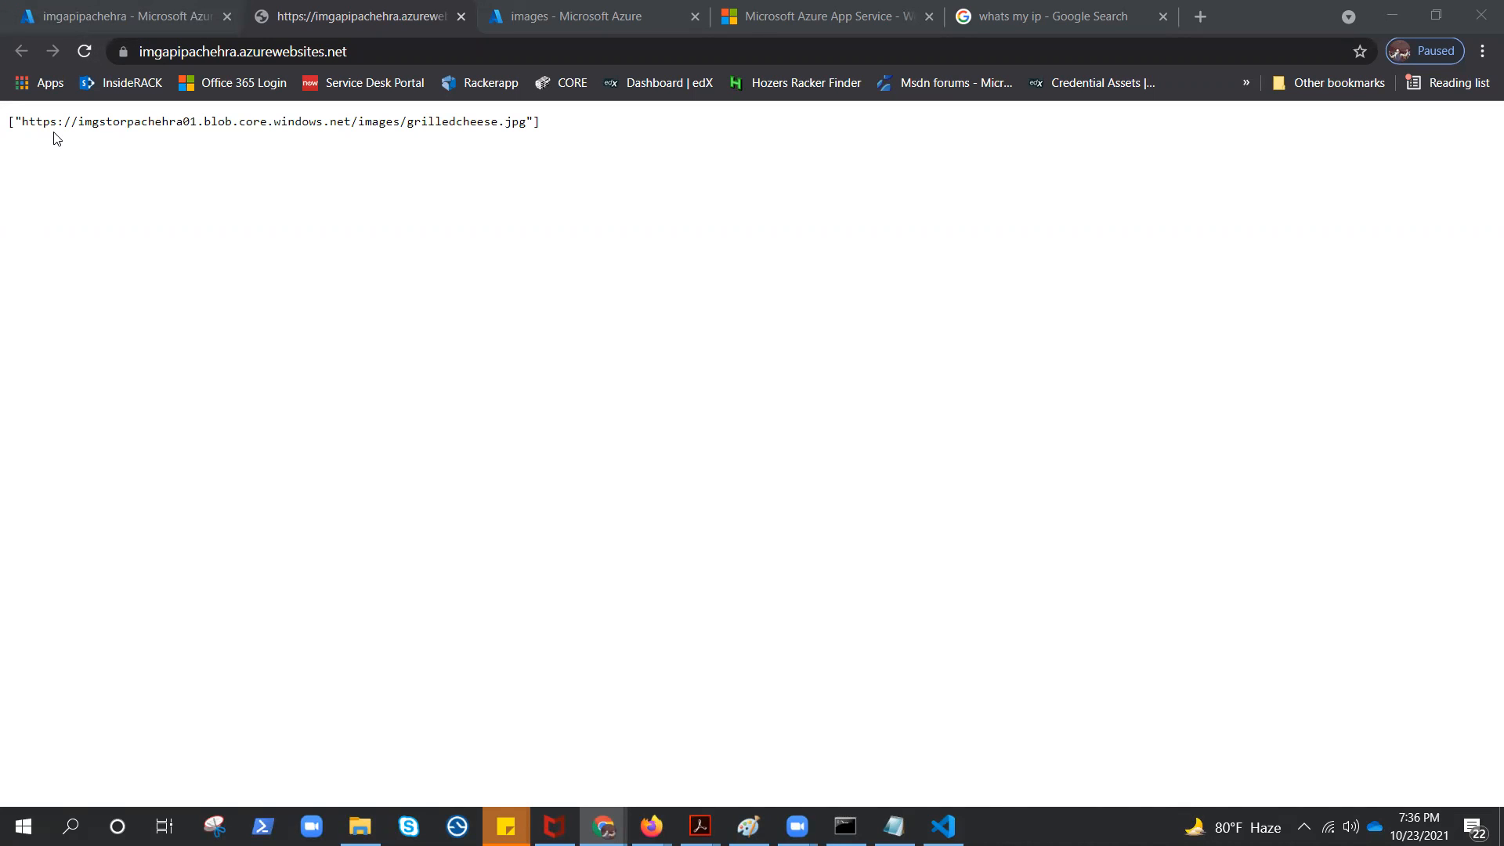
{"action": "left_click", "coordinate": [539, 23]}
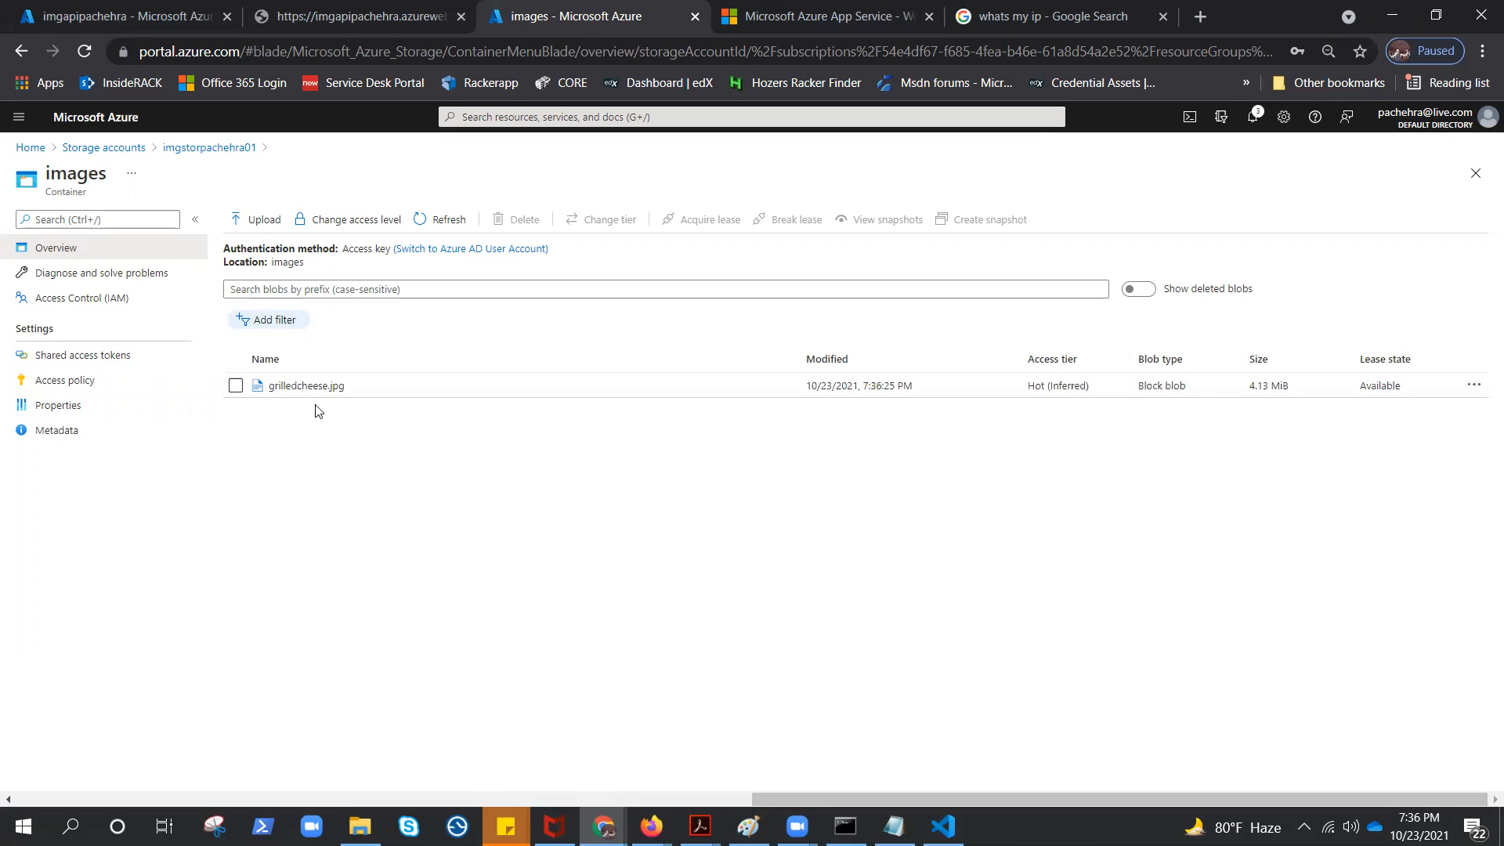
{"action": "left_click", "coordinate": [342, 17]}
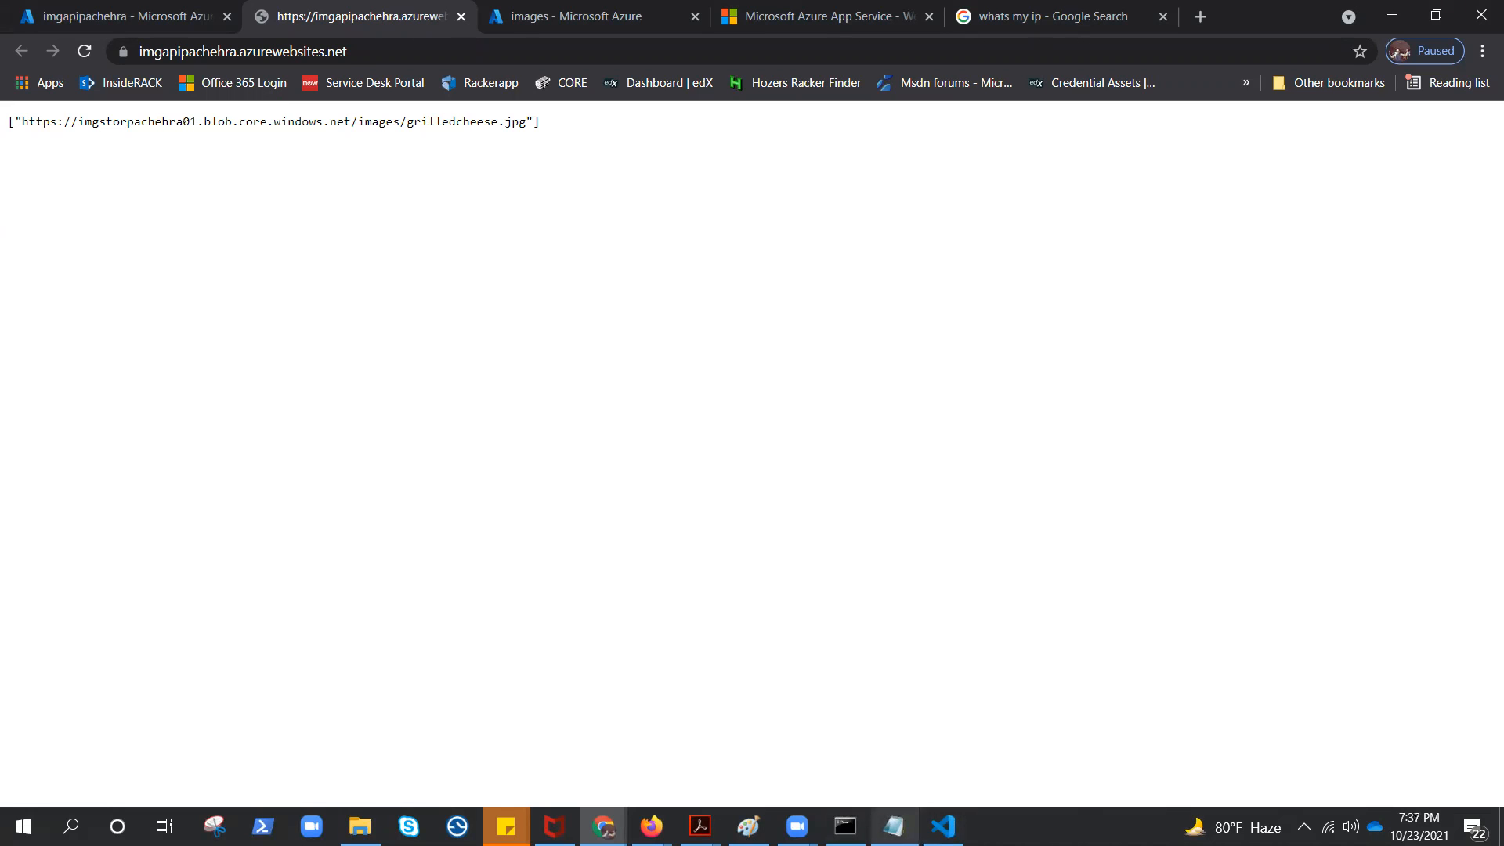
Switch to Paint and go over the Task-1, Task02 and Task-3 notes in the application diagram
{"action": "left_click", "coordinate": [749, 826]}
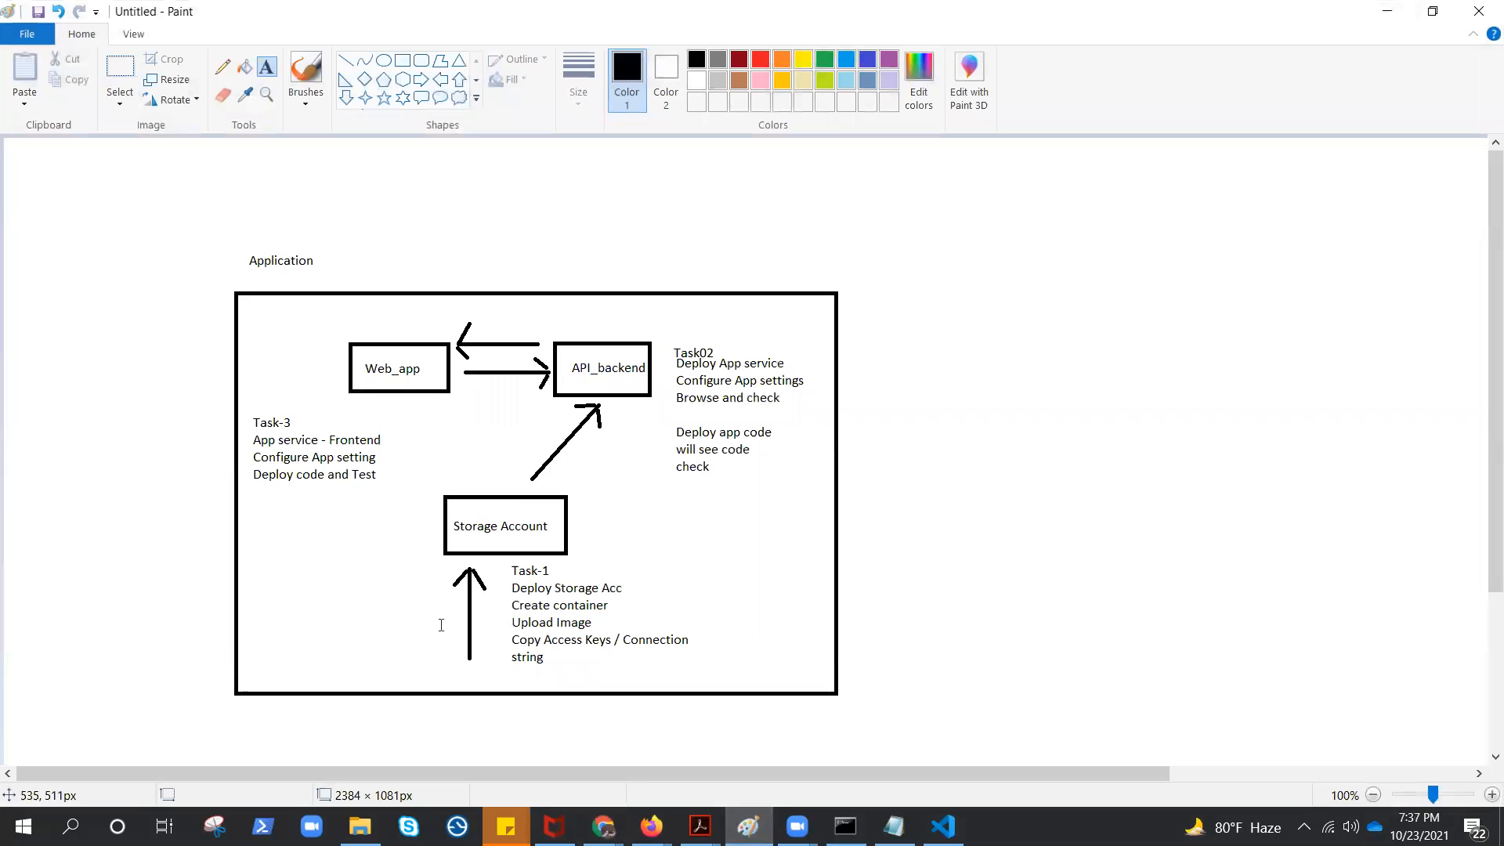
{"action": "left_click", "coordinate": [631, 556]}
{"action": "left_click_drag", "start_coordinate": [605, 549], "coordinate": [679, 677]}
{"action": "left_click", "coordinate": [717, 159]}
{"action": "left_click_drag", "start_coordinate": [656, 325], "coordinate": [799, 479]}
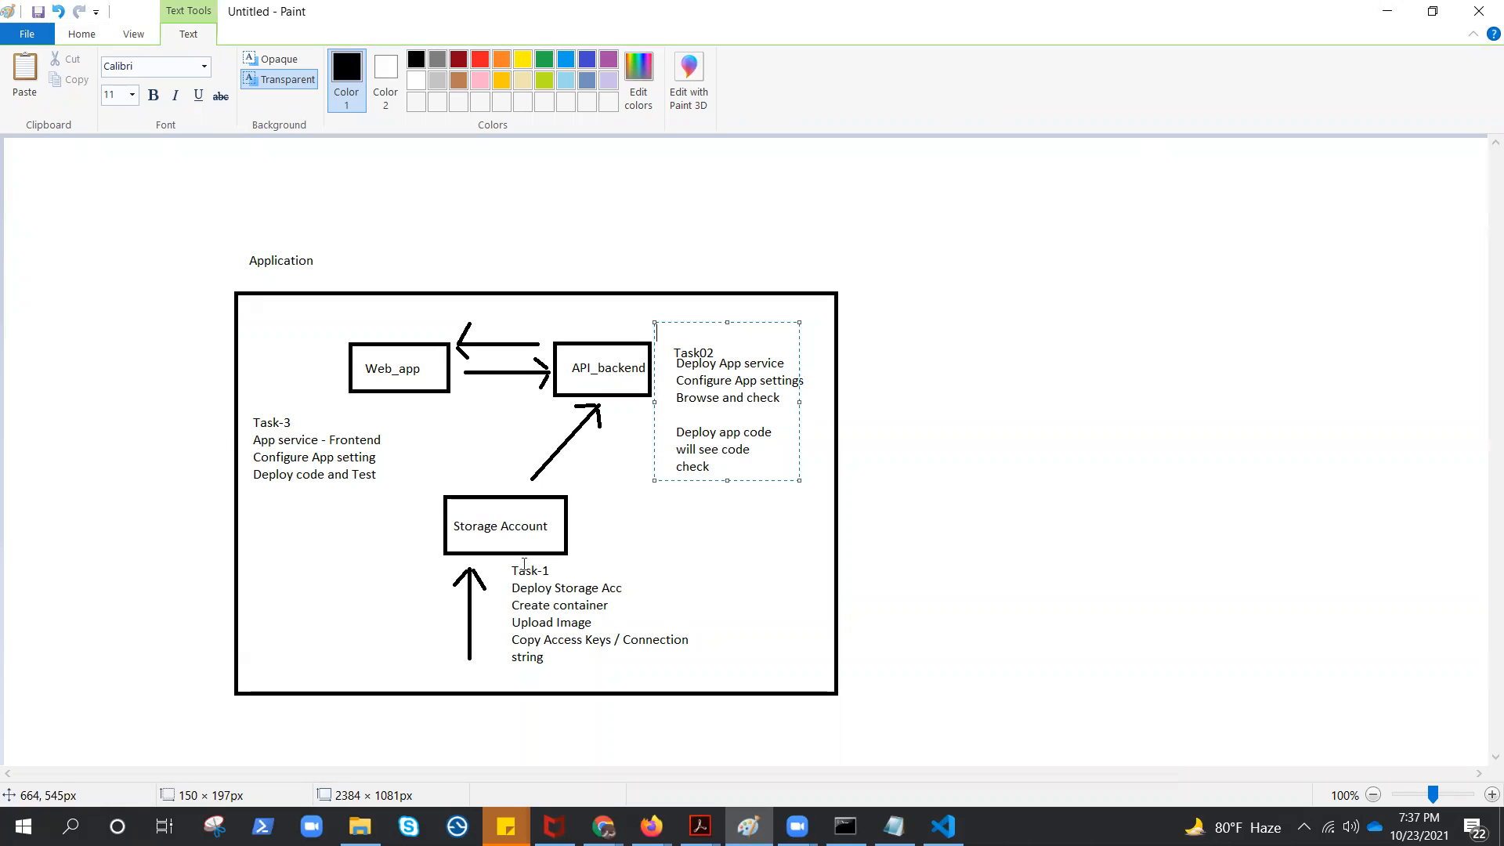
{"action": "left_click_drag", "start_coordinate": [246, 311], "coordinate": [471, 474]}
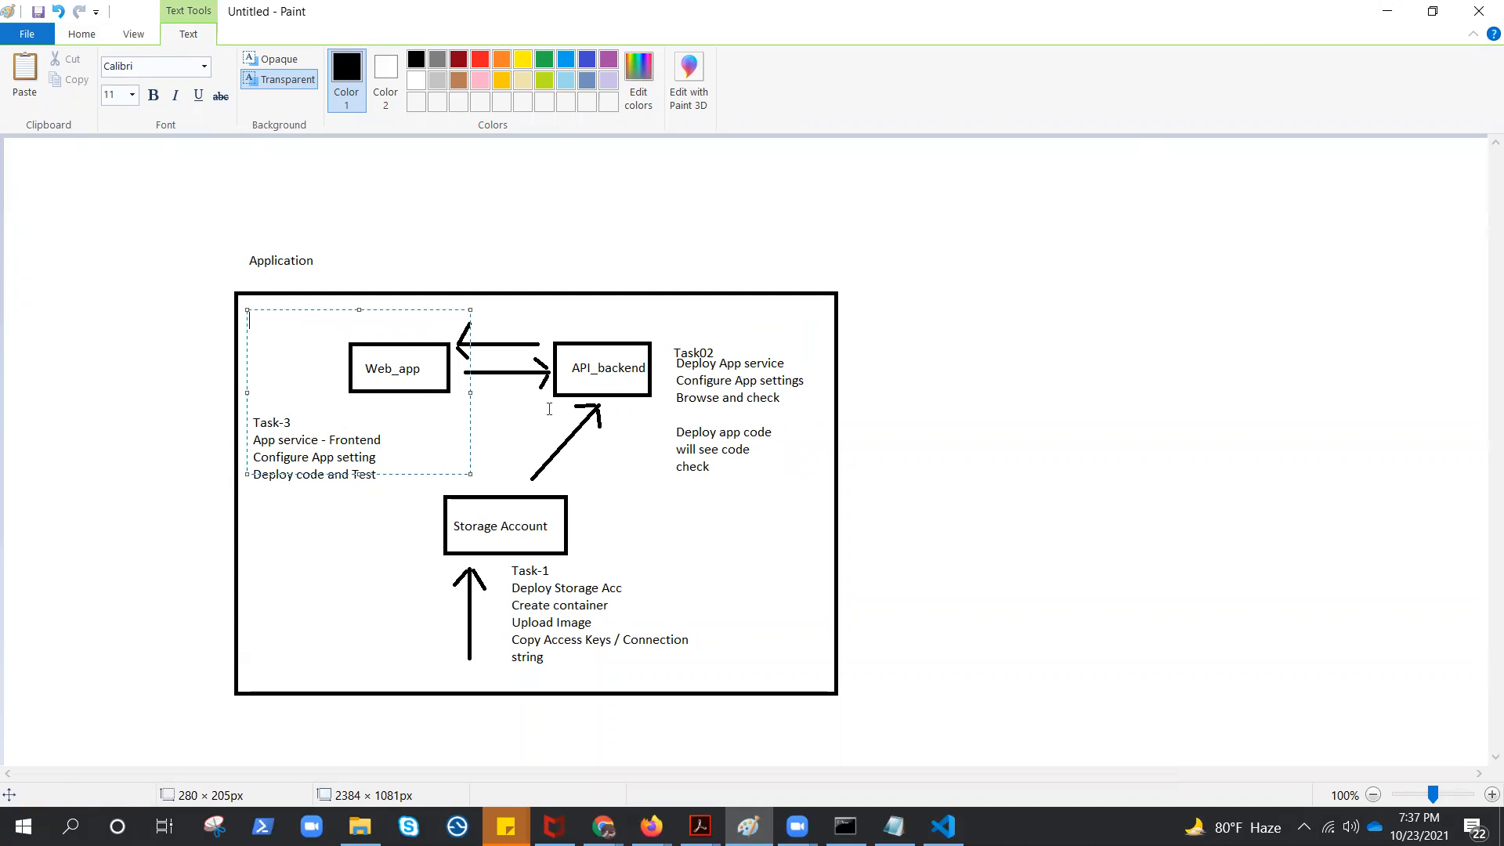
{"action": "left_click", "coordinate": [1388, 11]}
Start a new web app in the Azure portal with resource group APP-RG, name imgwebpachehra and runtime stack .NET Core 3.1 (LTS)
{"action": "left_click", "coordinate": [94, 22]}
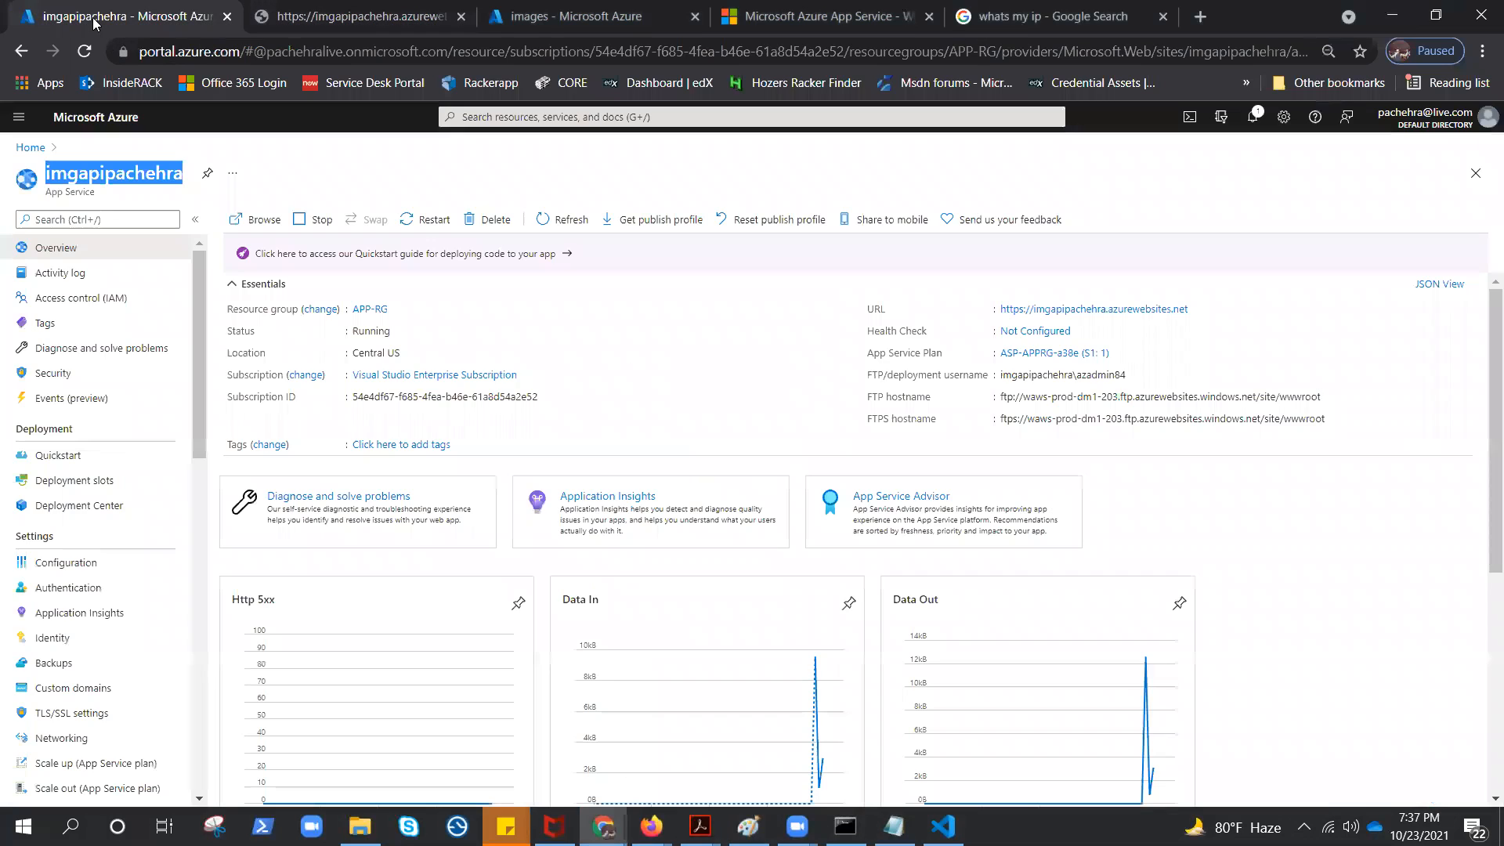
{"action": "left_click", "coordinate": [521, 118]}
{"action": "left_click", "coordinate": [523, 356]}
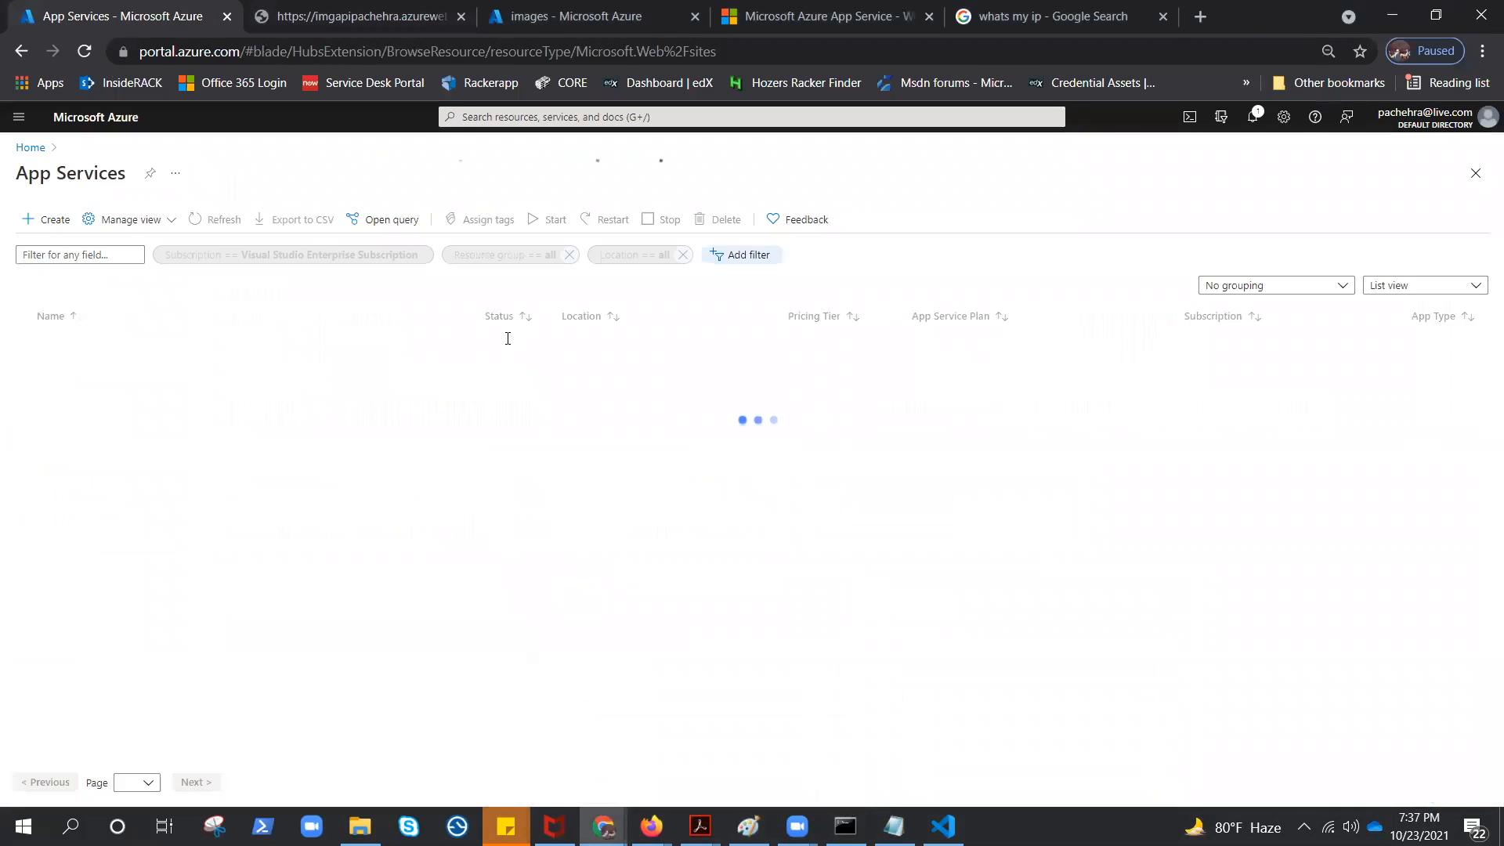
{"action": "left_click", "coordinate": [65, 222]}
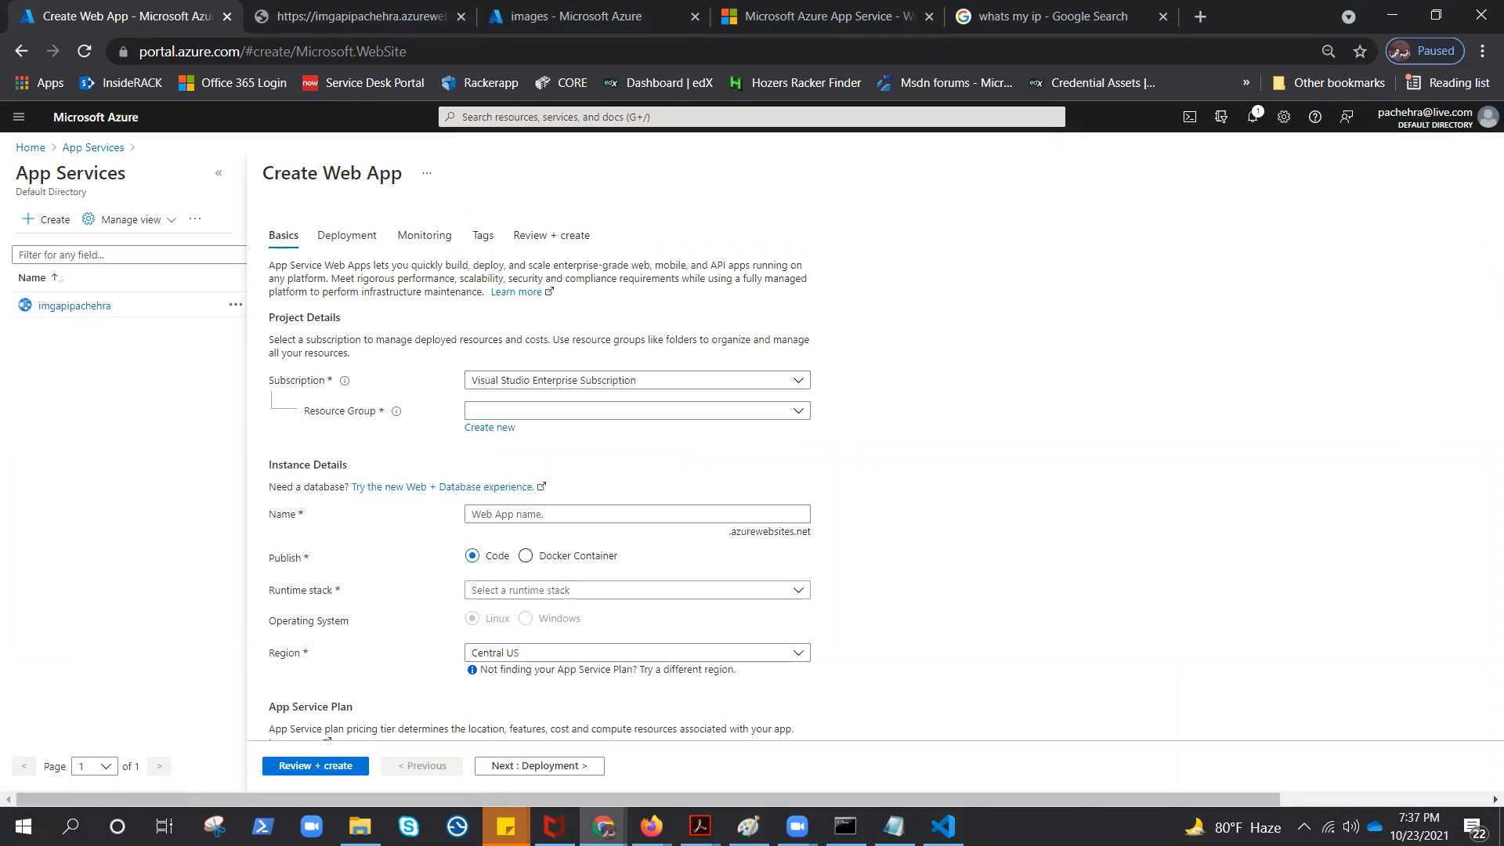
{"action": "left_click", "coordinate": [712, 412]}
{"action": "left_click", "coordinate": [495, 463]}
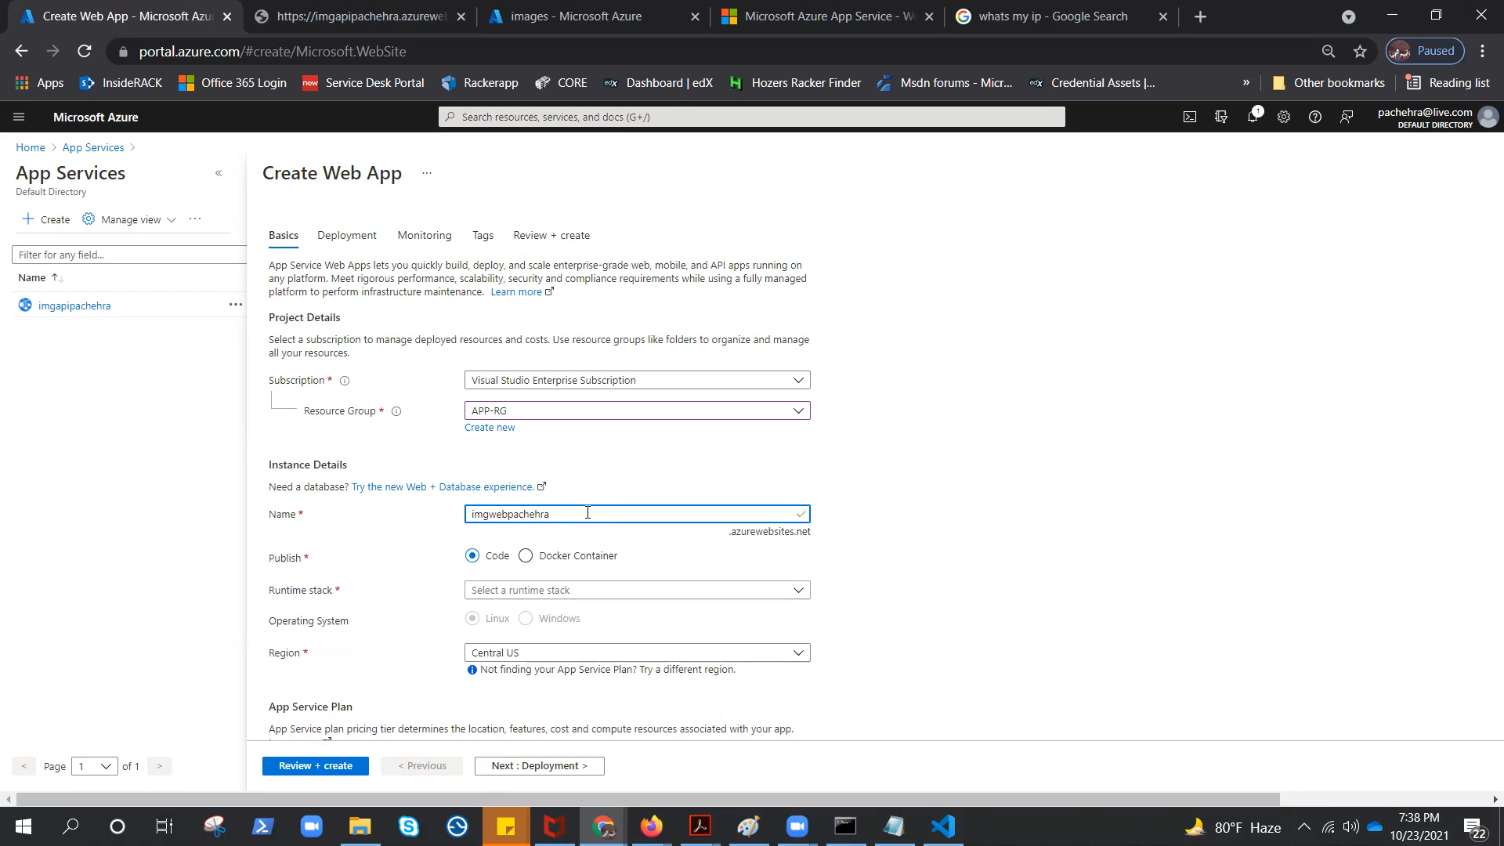
{"action": "left_click", "coordinate": [523, 589]}
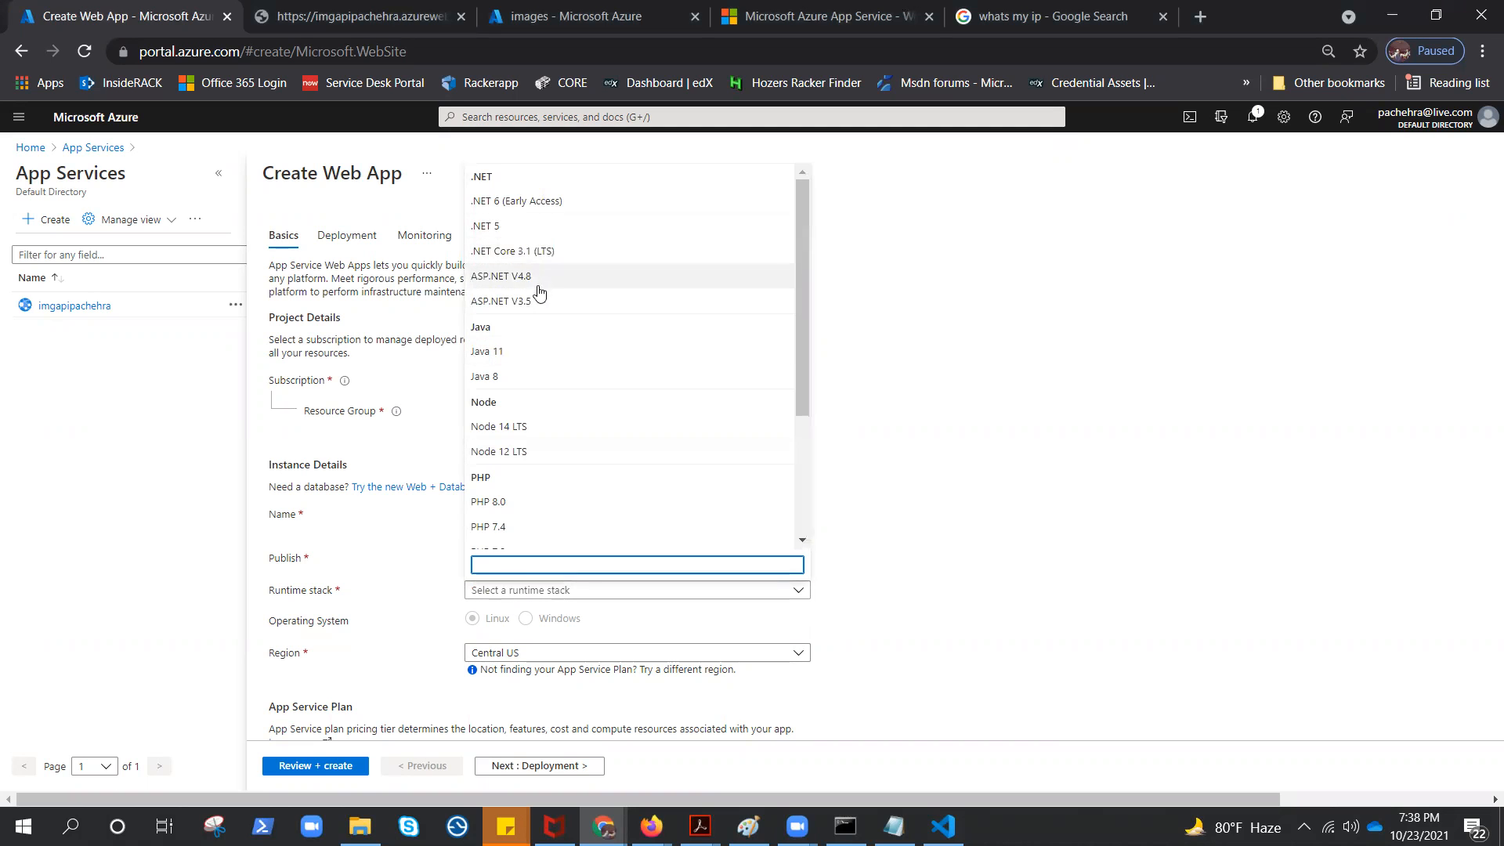
{"action": "left_click", "coordinate": [532, 252]}
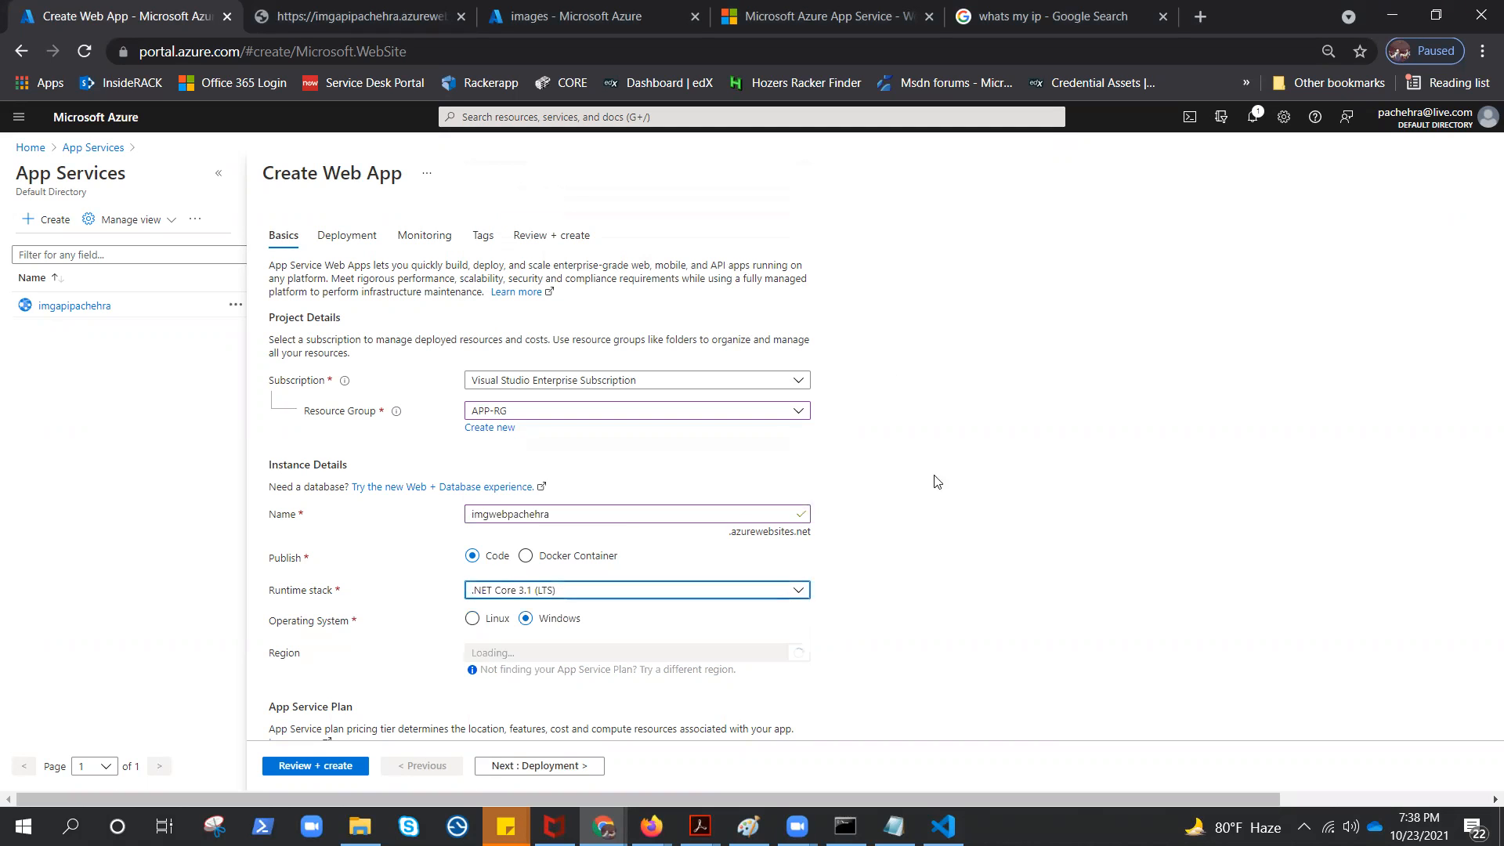
Set the web app's region to East US and check which Windows plans are available
{"action": "left_click", "coordinate": [788, 653]}
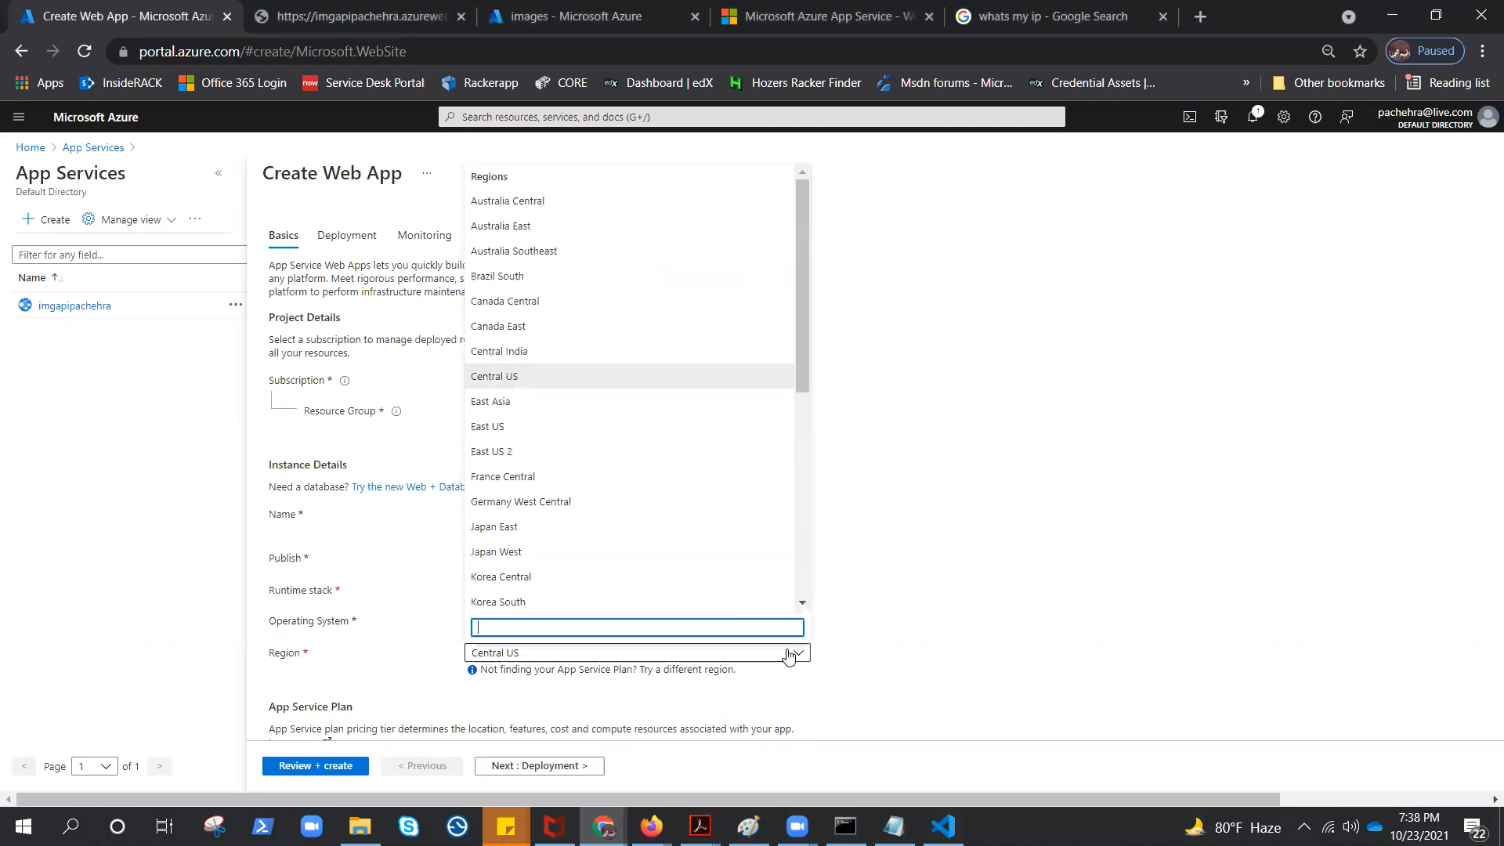
{"action": "left_click", "coordinate": [519, 428]}
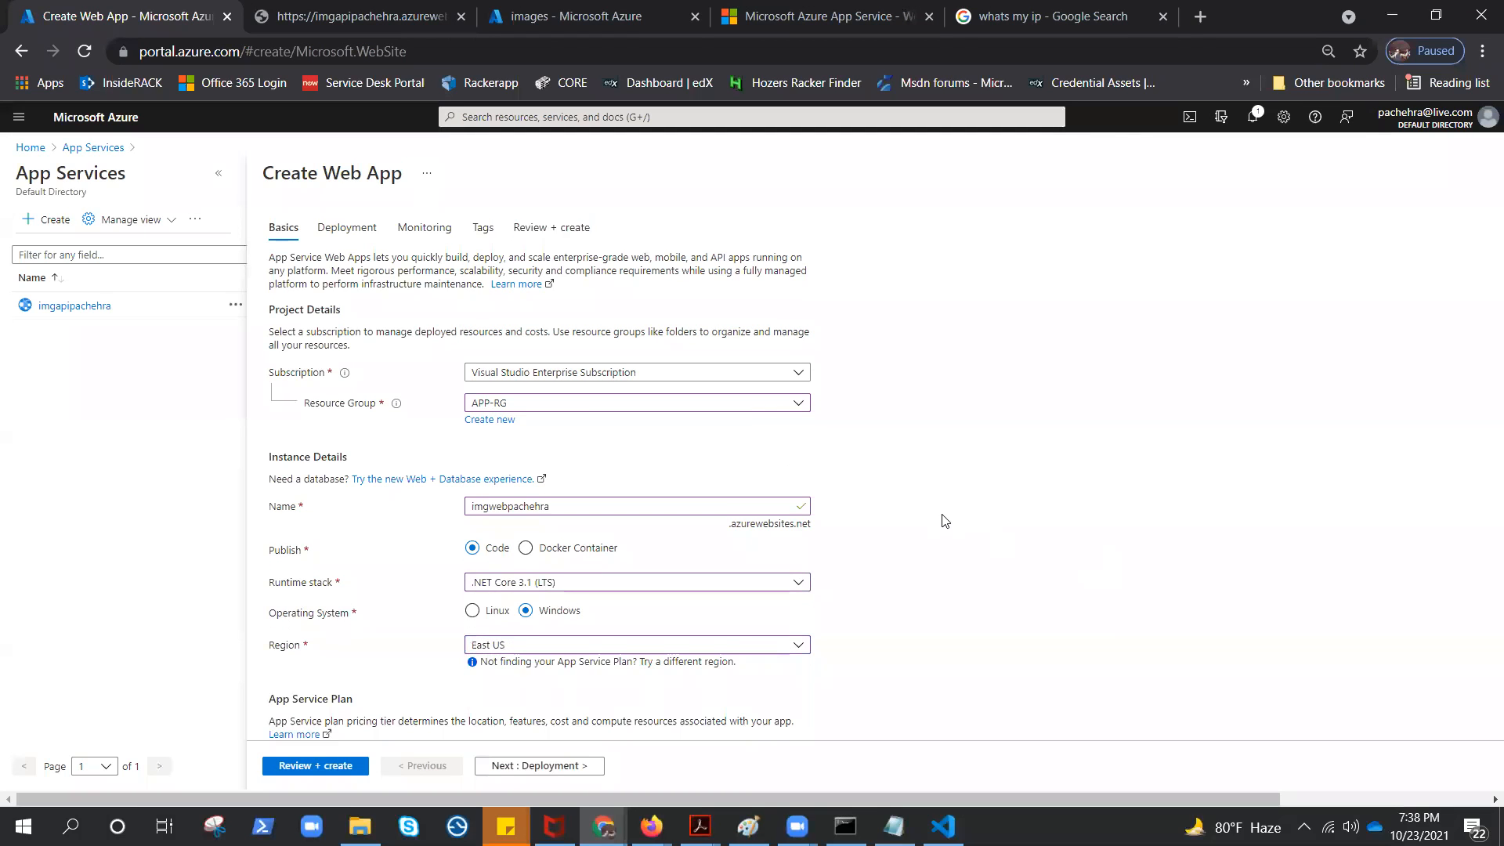
{"action": "scroll", "coordinate": [945, 521], "scroll_direction": "down", "scroll_amount": 2}
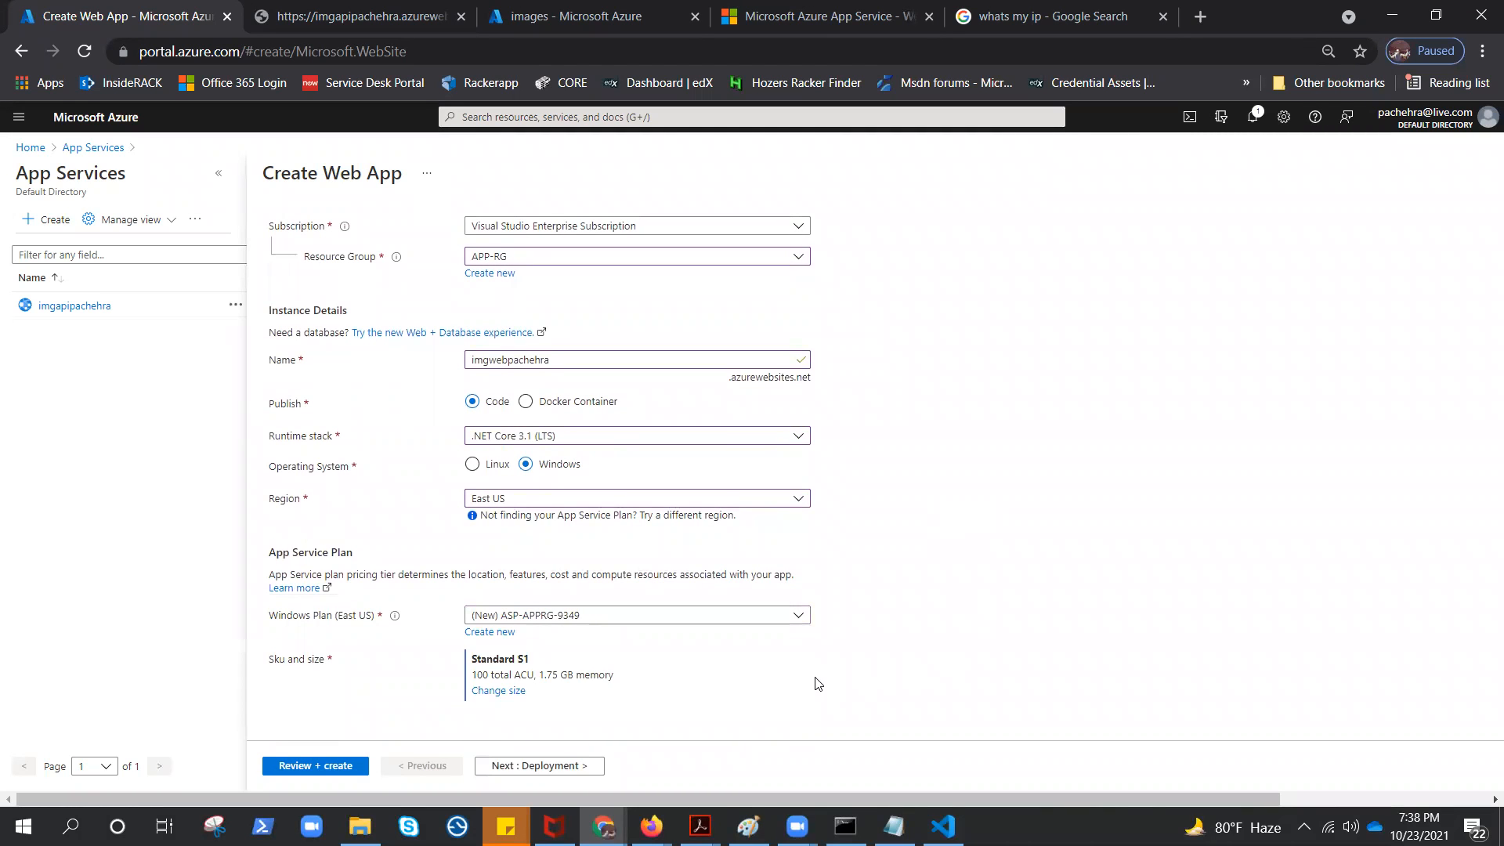
{"action": "left_click", "coordinate": [799, 616]}
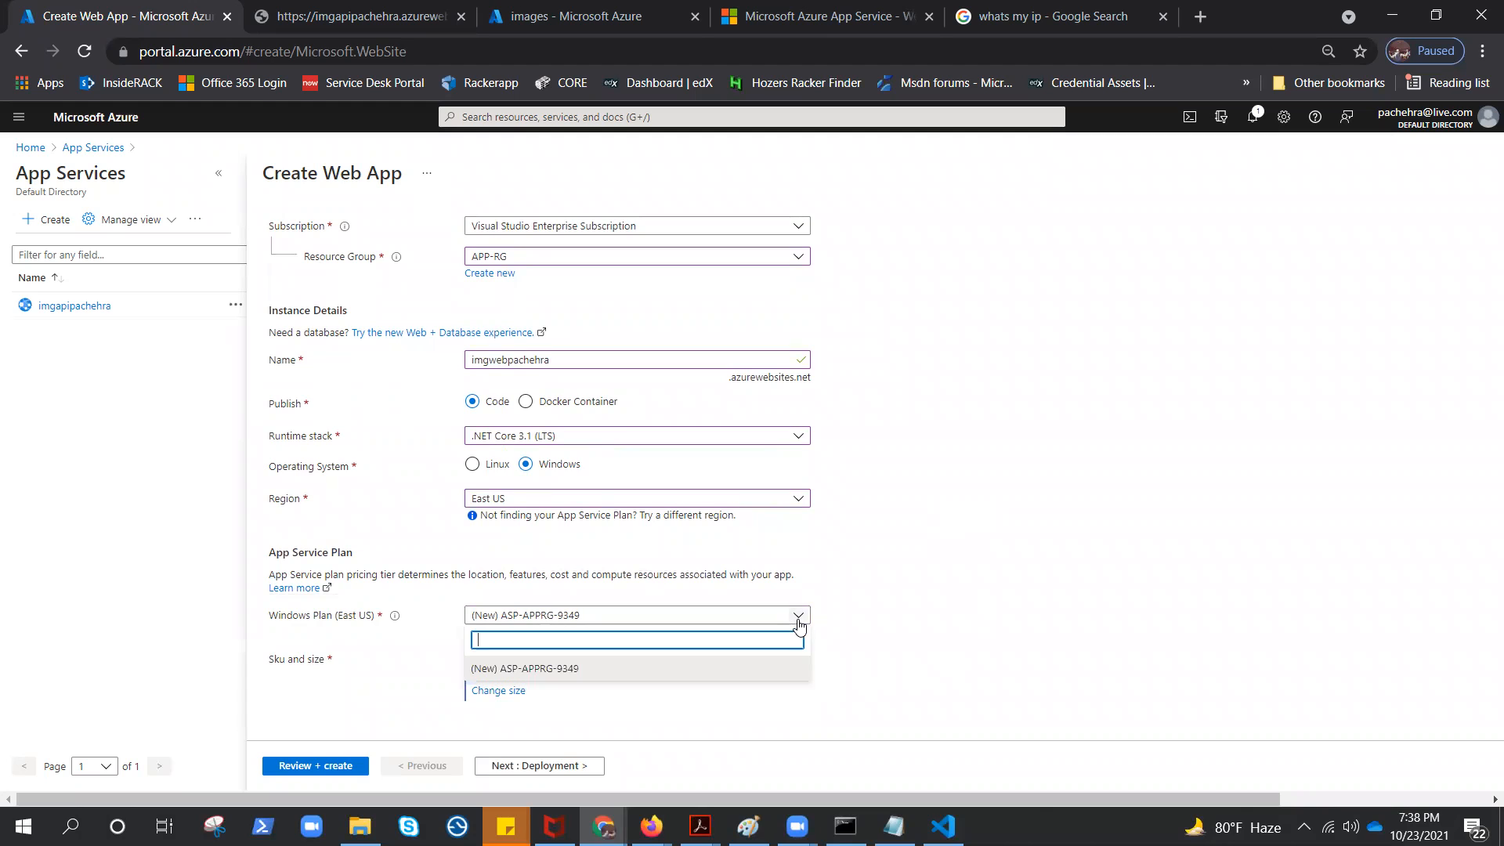
{"action": "left_click", "coordinate": [563, 678]}
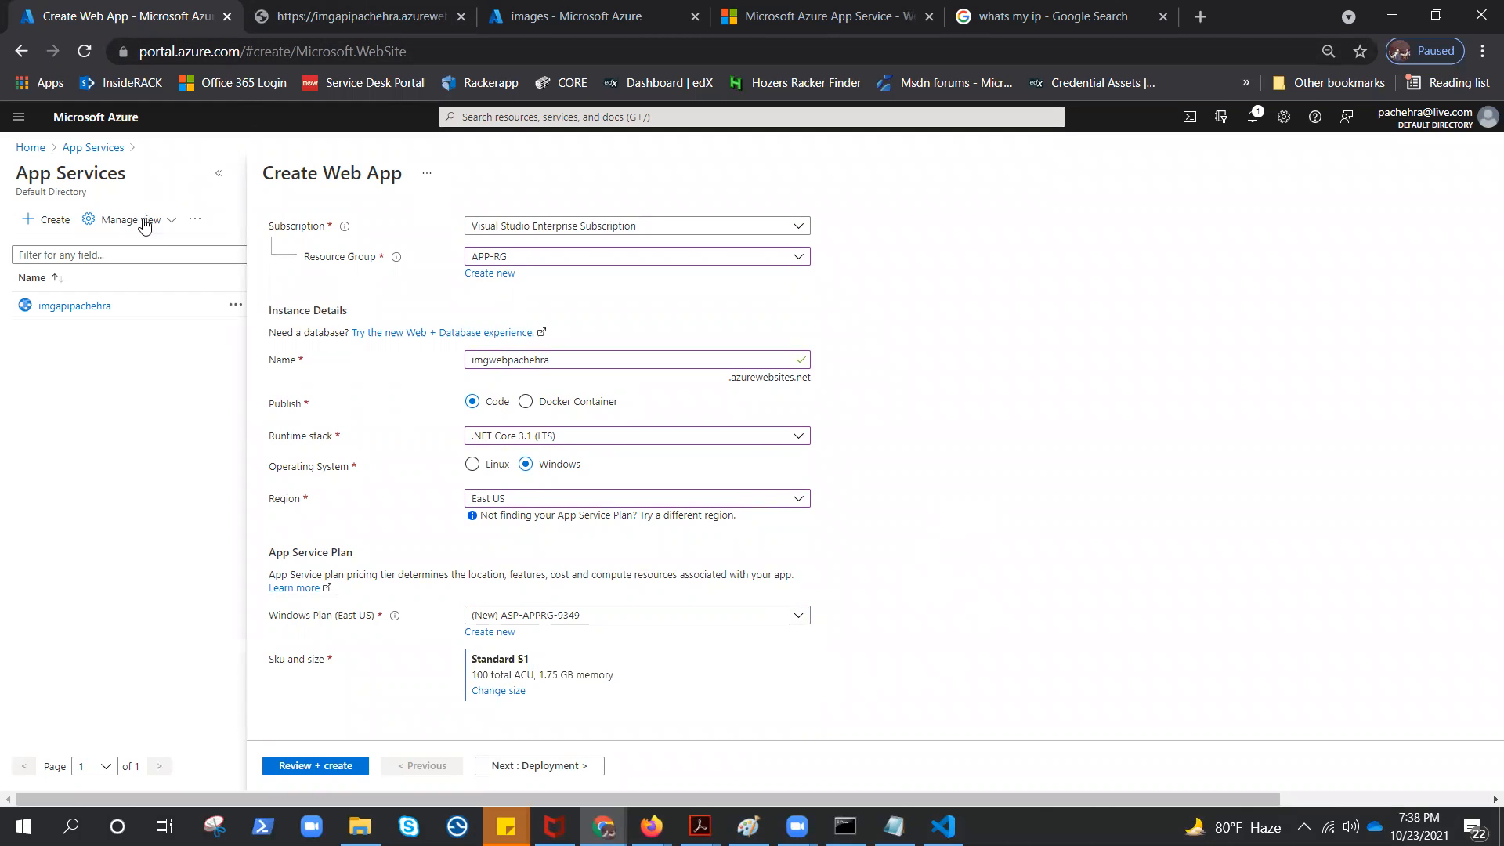
Check the existing API app's location and App Service plan in the App Services list, and return to the web app form
{"action": "key", "text": "ctrl+Tab"}
{"action": "key", "text": "ctrl+Tab"}
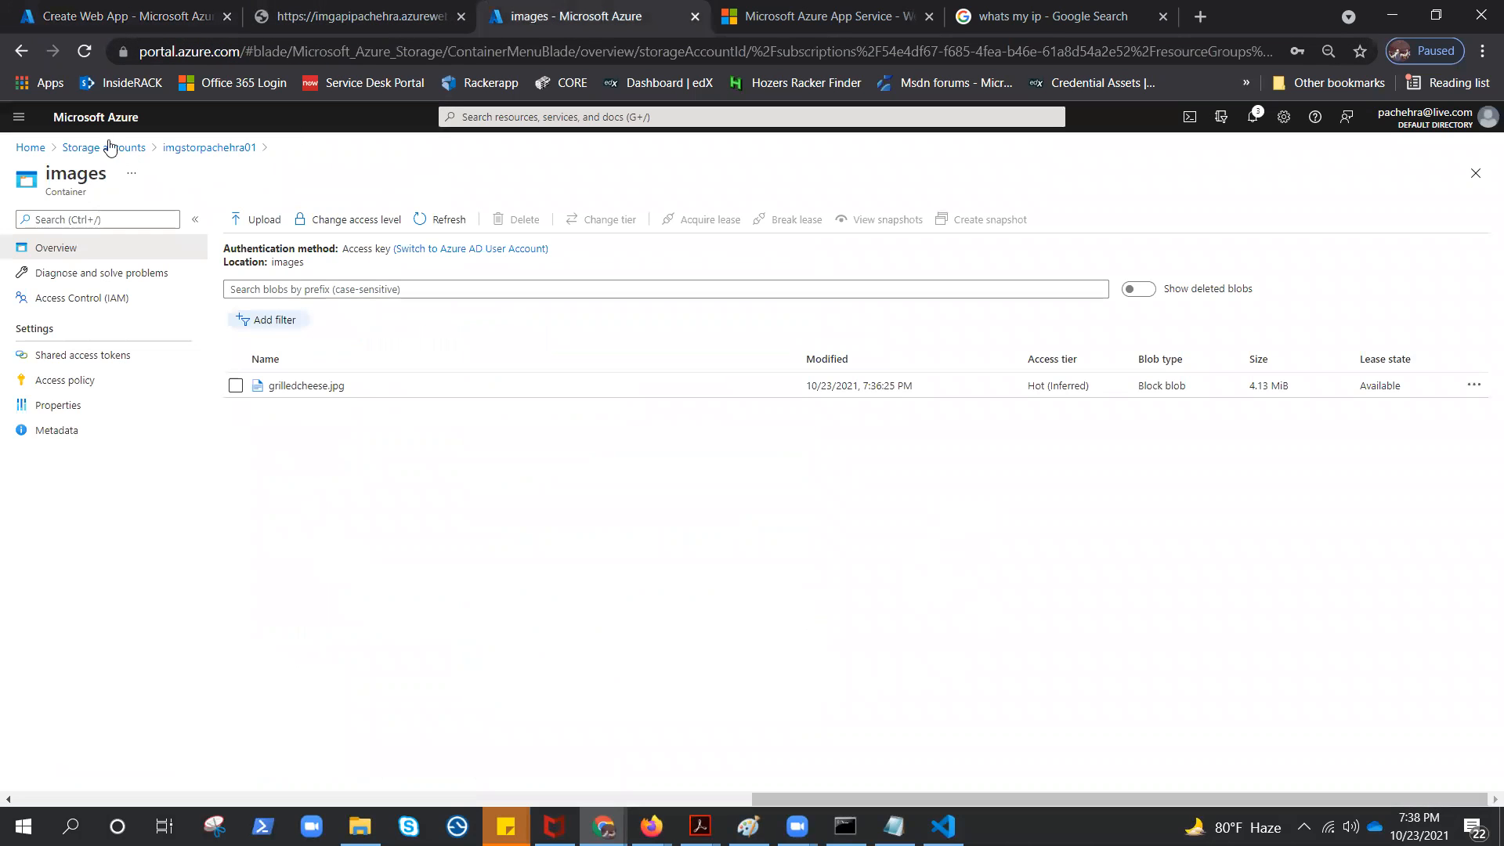
{"action": "left_click", "coordinate": [736, 117]}
{"action": "left_click", "coordinate": [564, 337]}
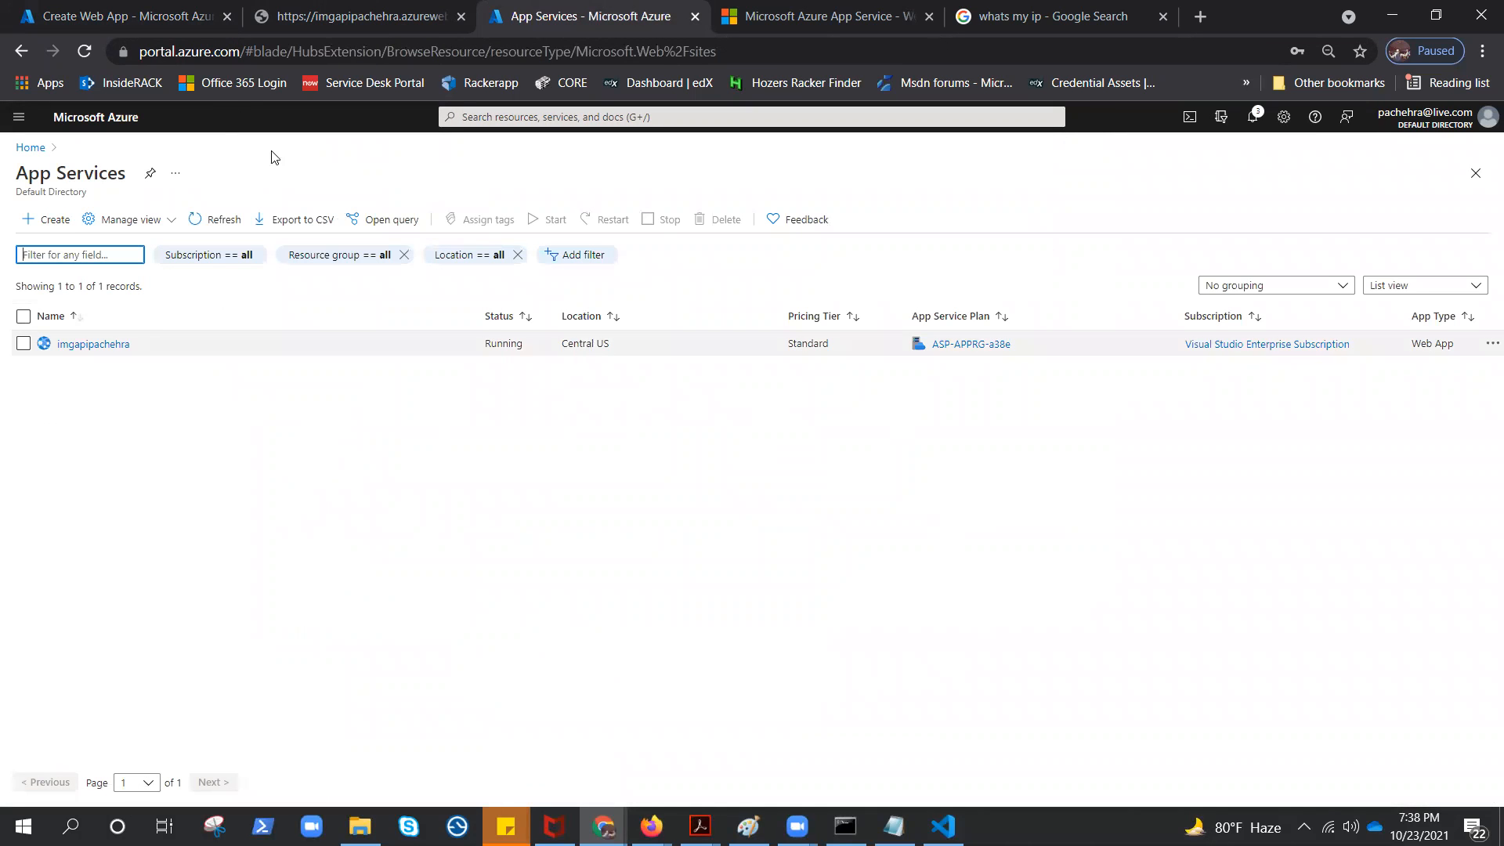
{"action": "left_click", "coordinate": [157, 19]}
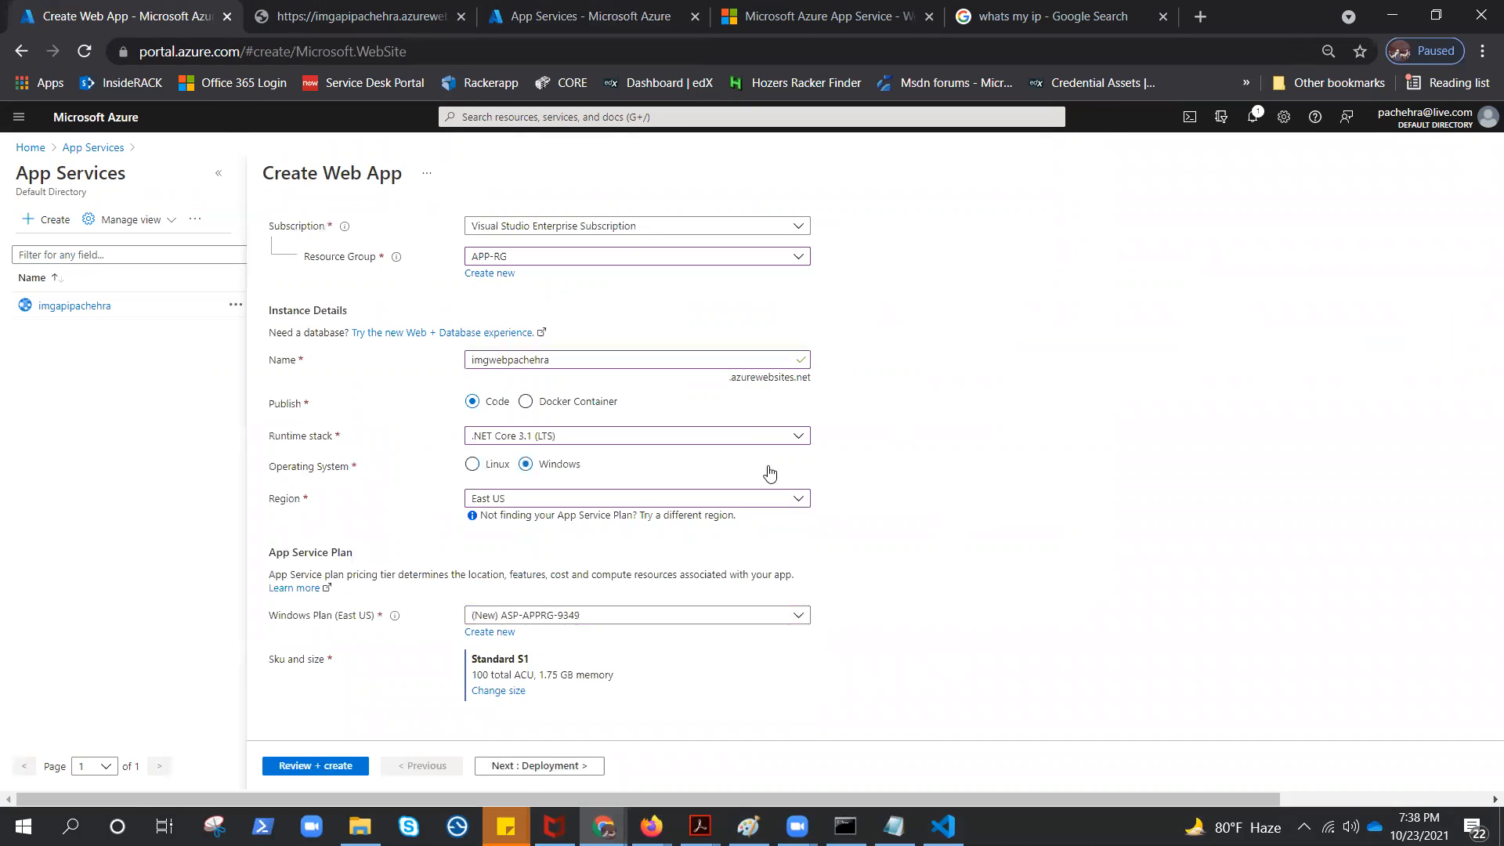
Set the web app's region to Central US with the Windows plan ASP-APPRG-a38e (S1) and review the configuration
{"action": "left_click", "coordinate": [542, 501]}
{"action": "left_click", "coordinate": [493, 373]}
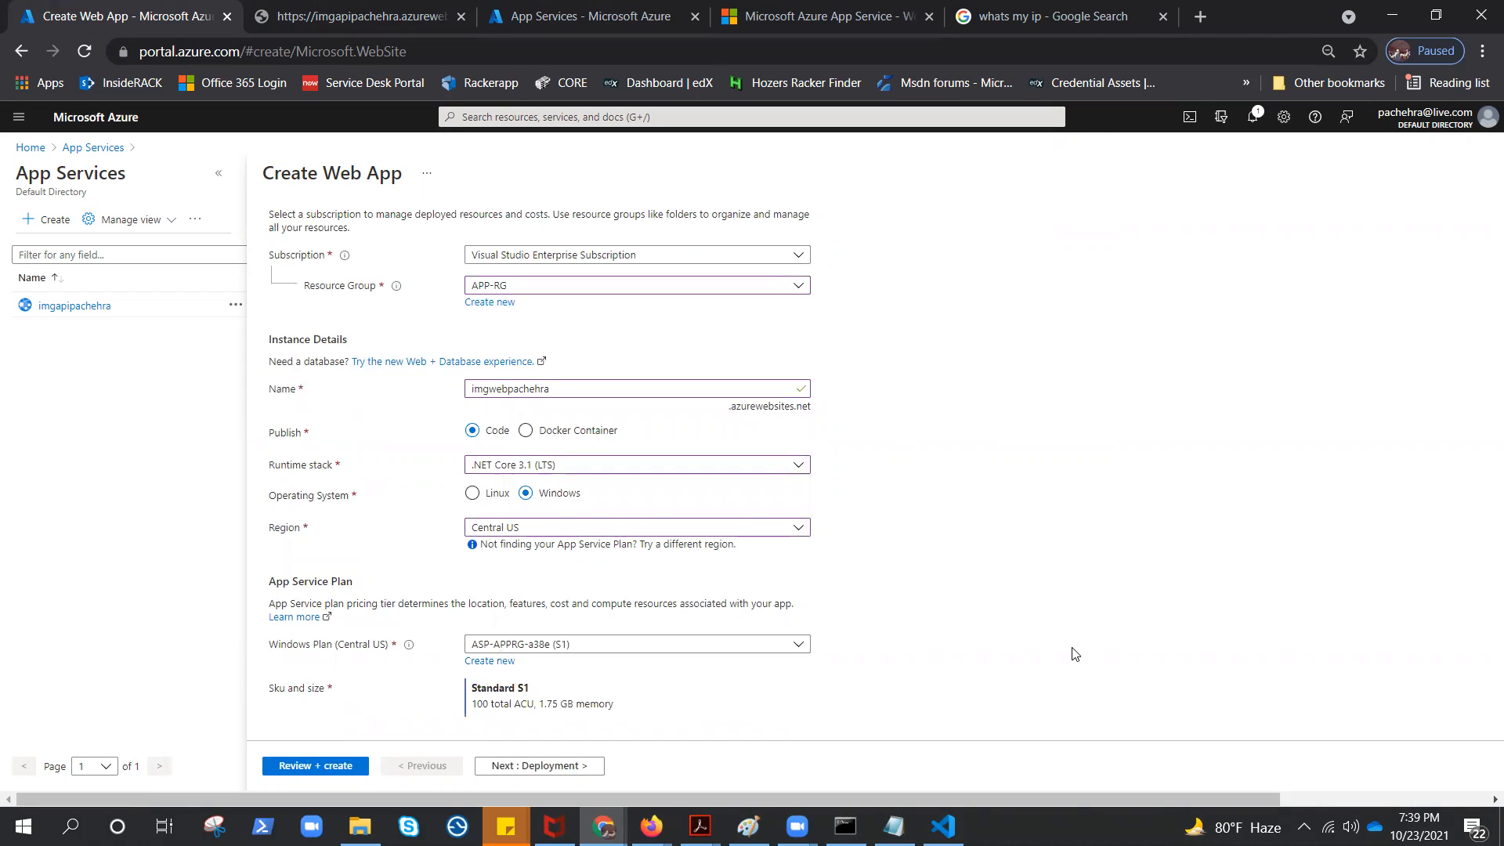
{"action": "left_click", "coordinate": [308, 772]}
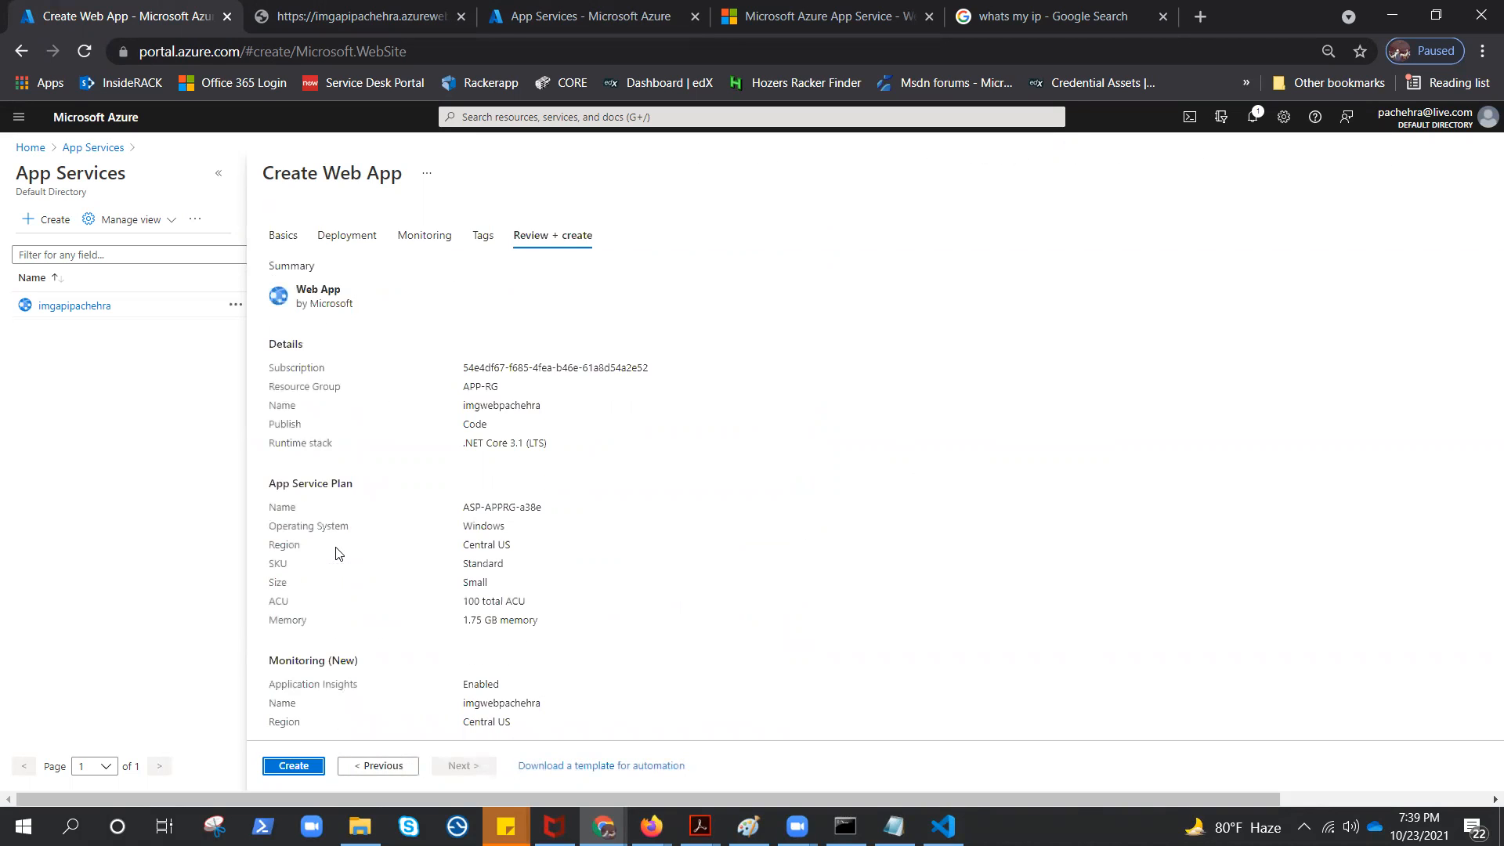
Disable Application Insights for the web app, review the settings again and create the app
{"action": "left_click", "coordinate": [423, 237]}
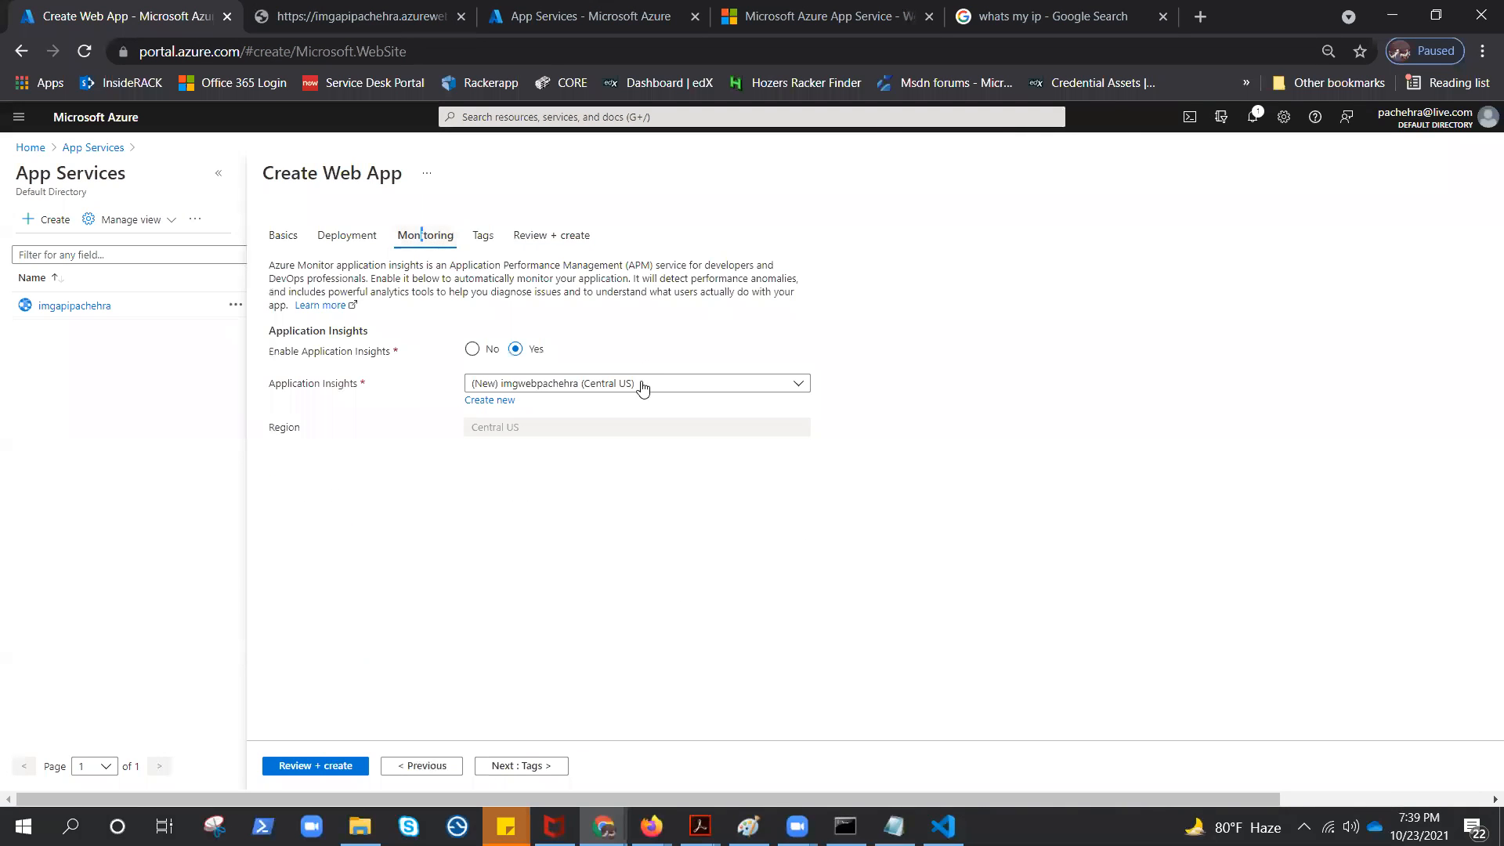
{"action": "left_click", "coordinate": [471, 350]}
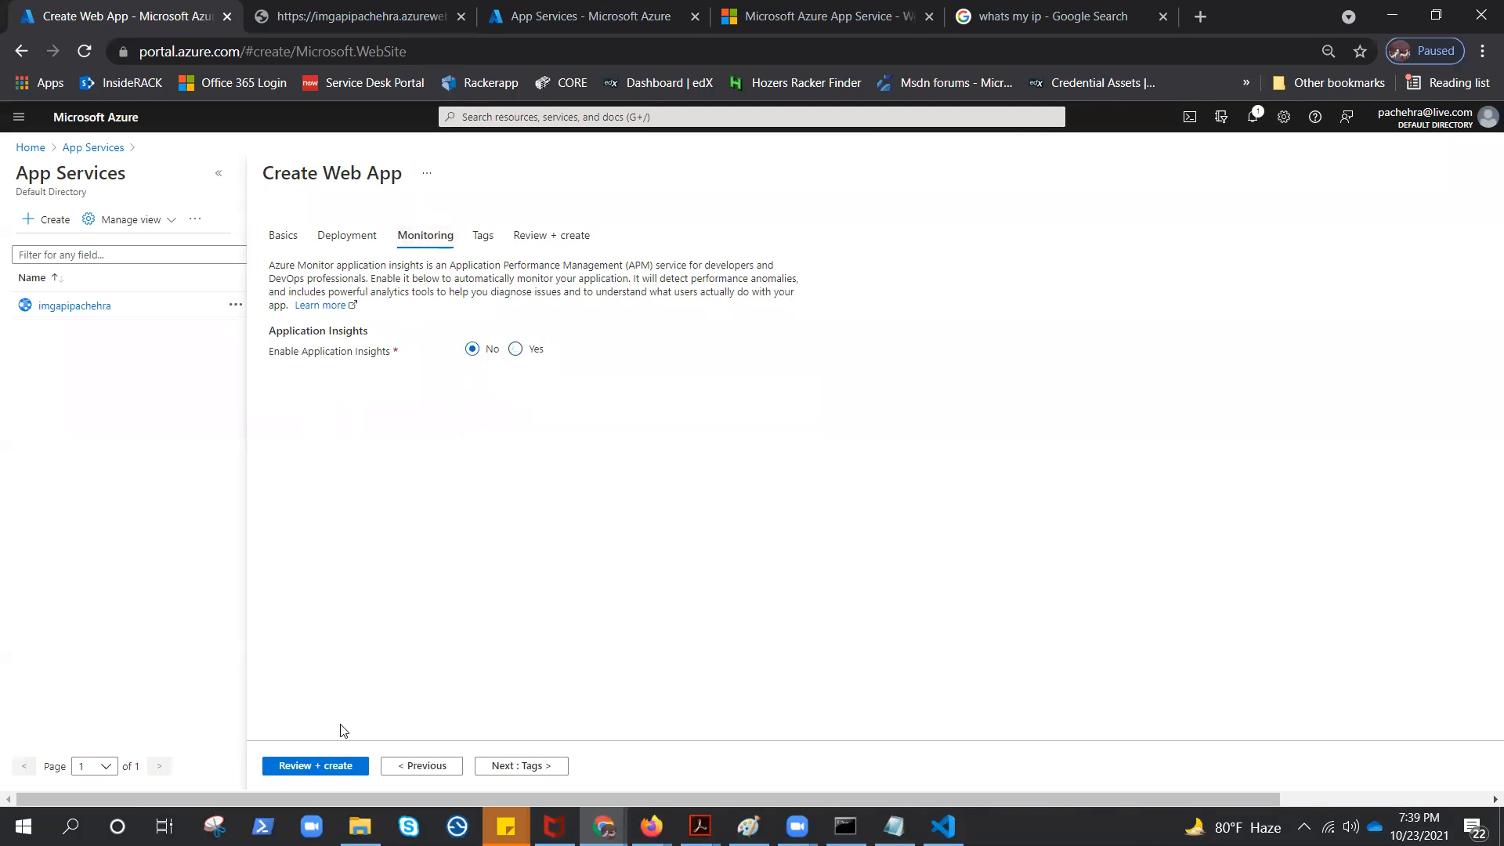
{"action": "left_click", "coordinate": [315, 766]}
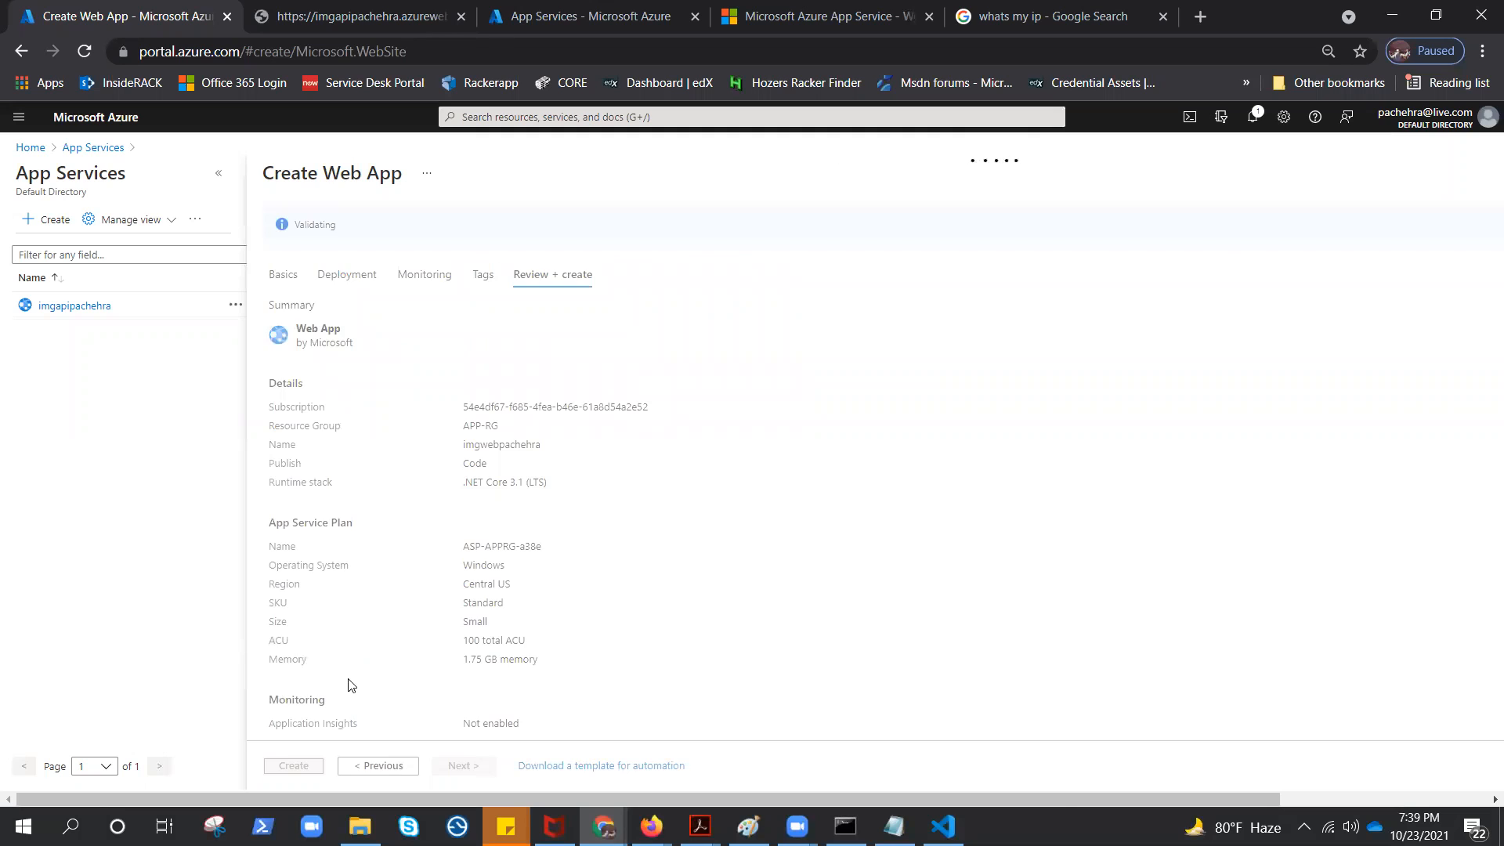
{"action": "left_click", "coordinate": [284, 764]}
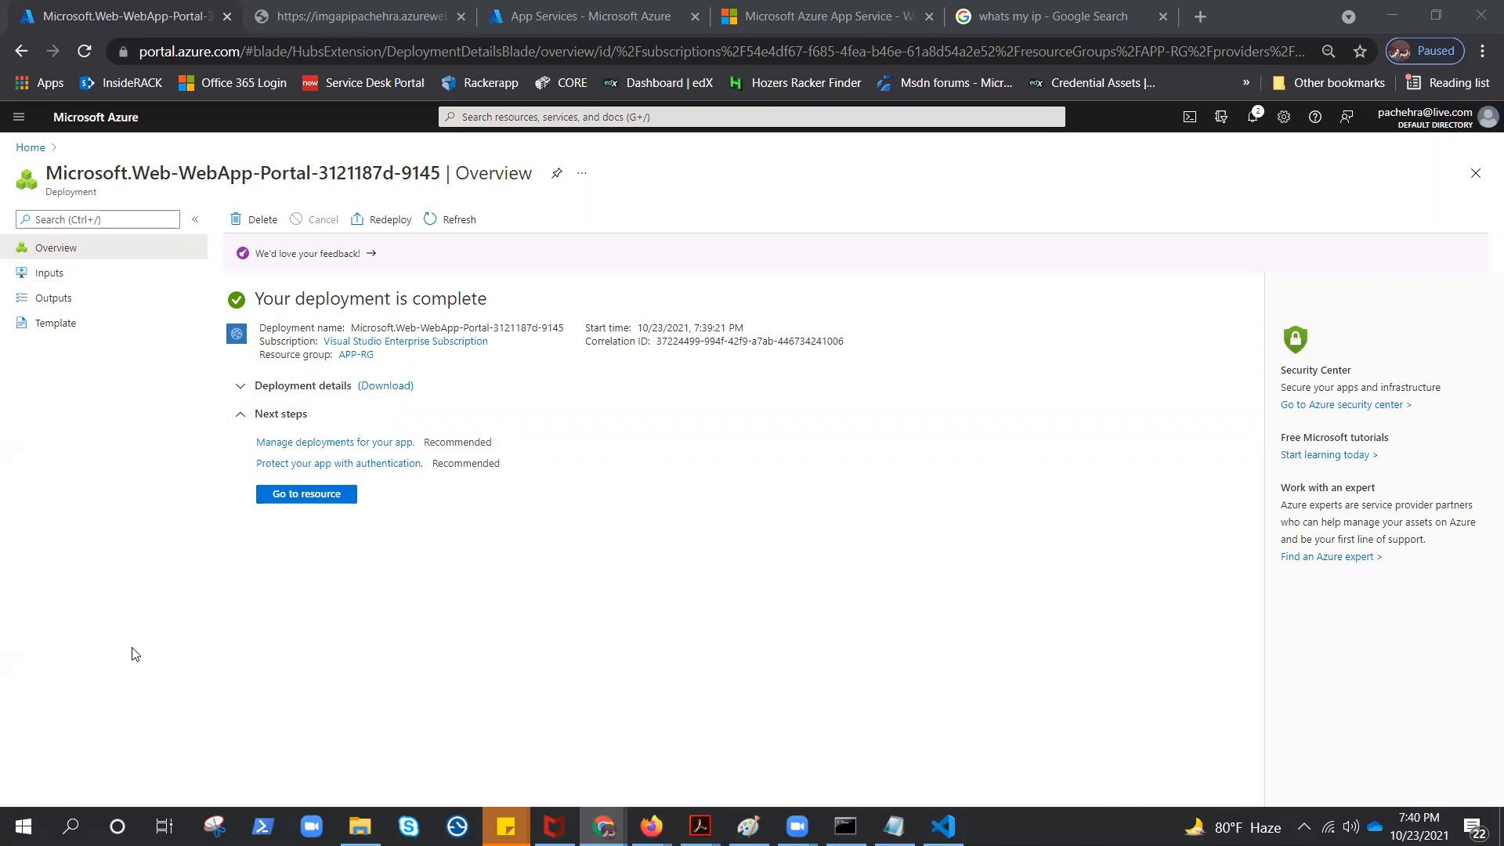
Open the new web app's resource page, browse its default site, and close both websites' browser tabs
{"action": "left_click", "coordinate": [305, 493]}
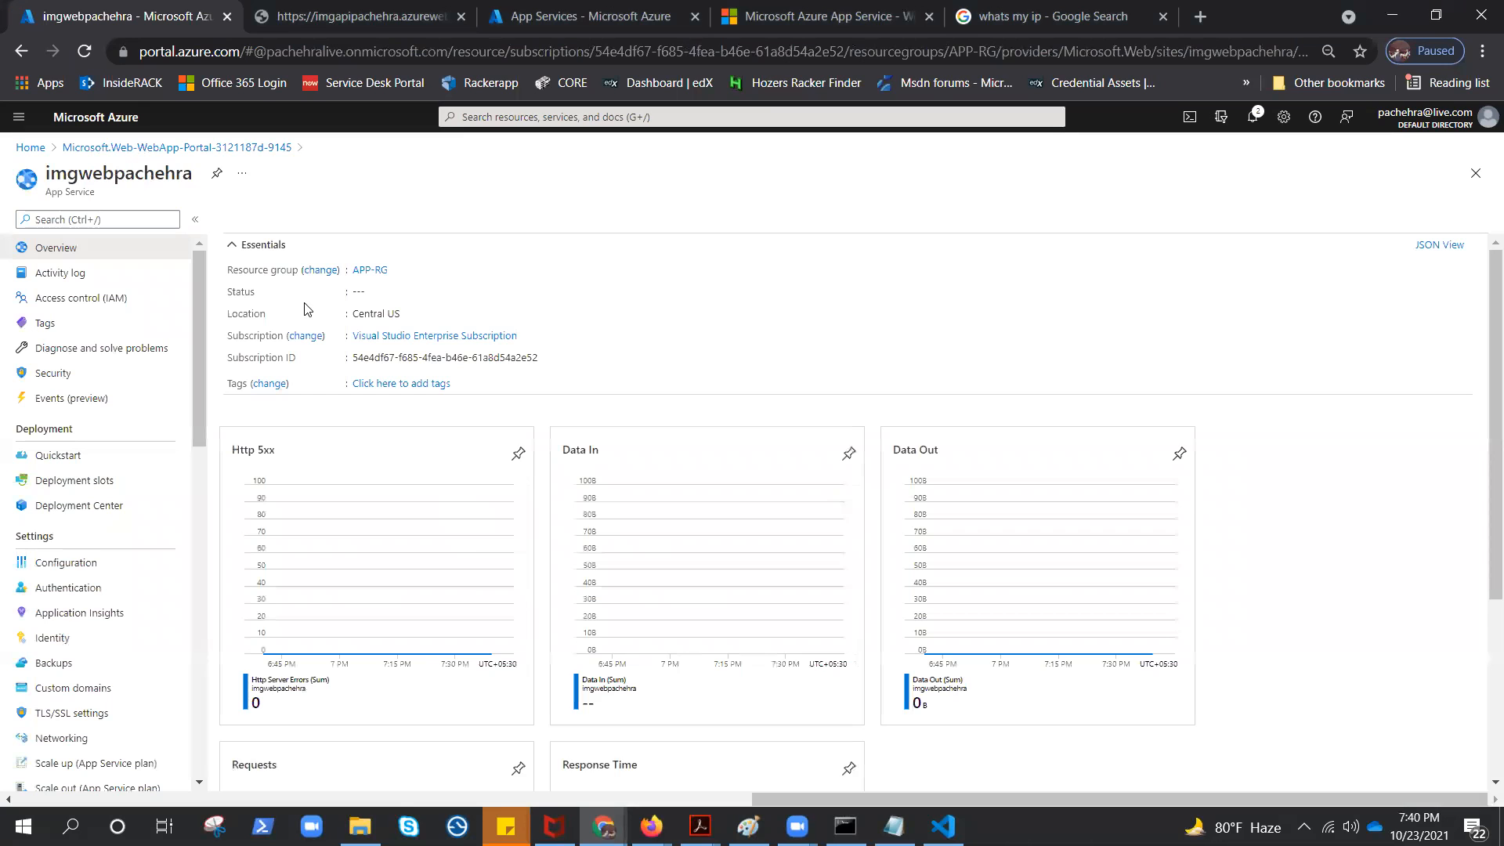
{"action": "left_click", "coordinate": [264, 224]}
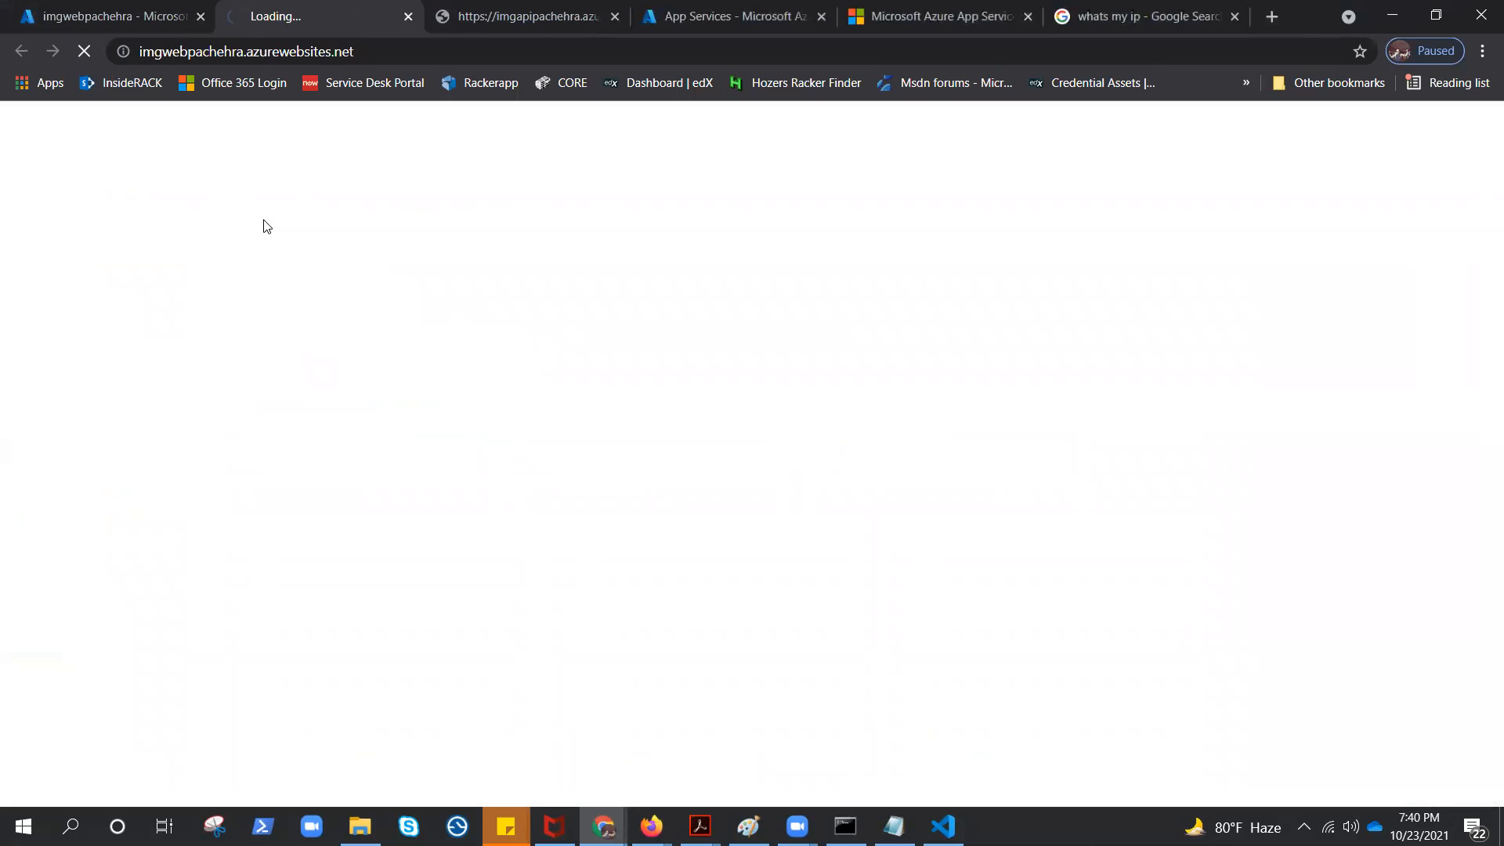
{"action": "left_click", "coordinate": [406, 17]}
{"action": "left_click", "coordinate": [406, 17]}
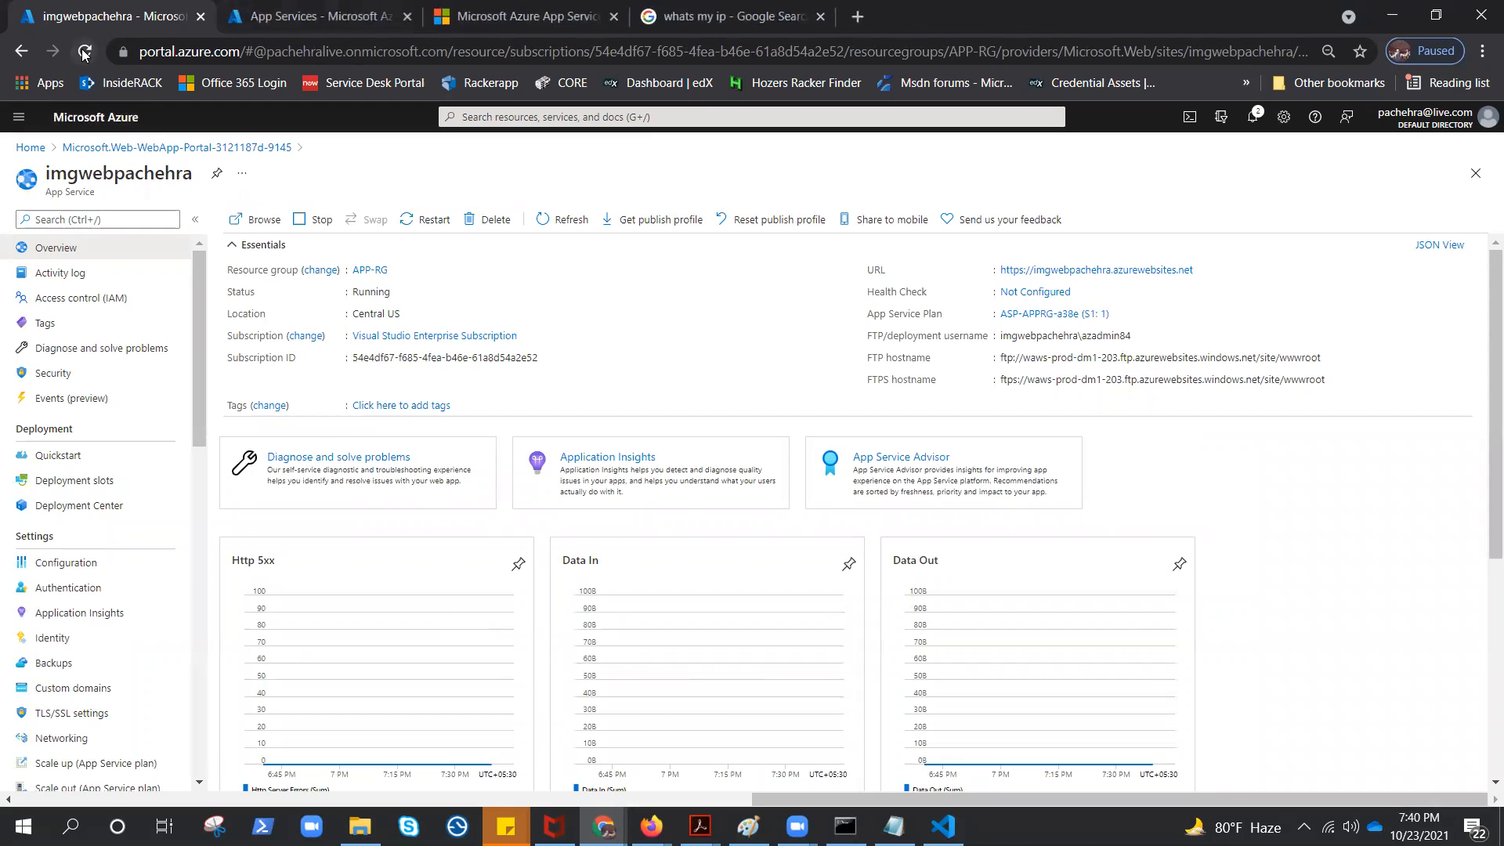
Begin a new application setting named ApiUrl in the frontend web app's configuration
{"action": "left_click", "coordinate": [58, 566]}
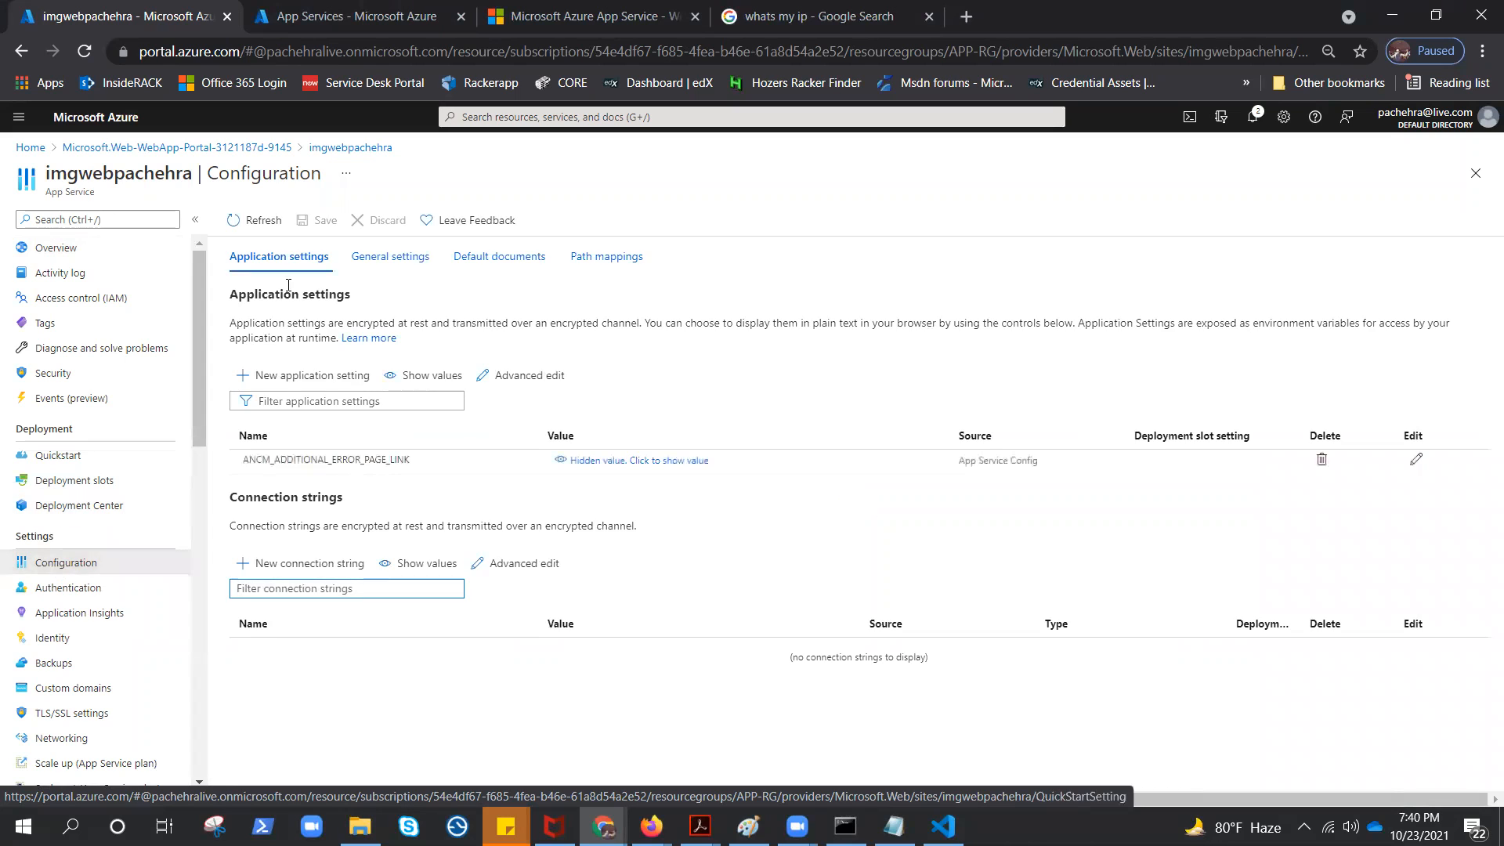
{"action": "left_click", "coordinate": [301, 378]}
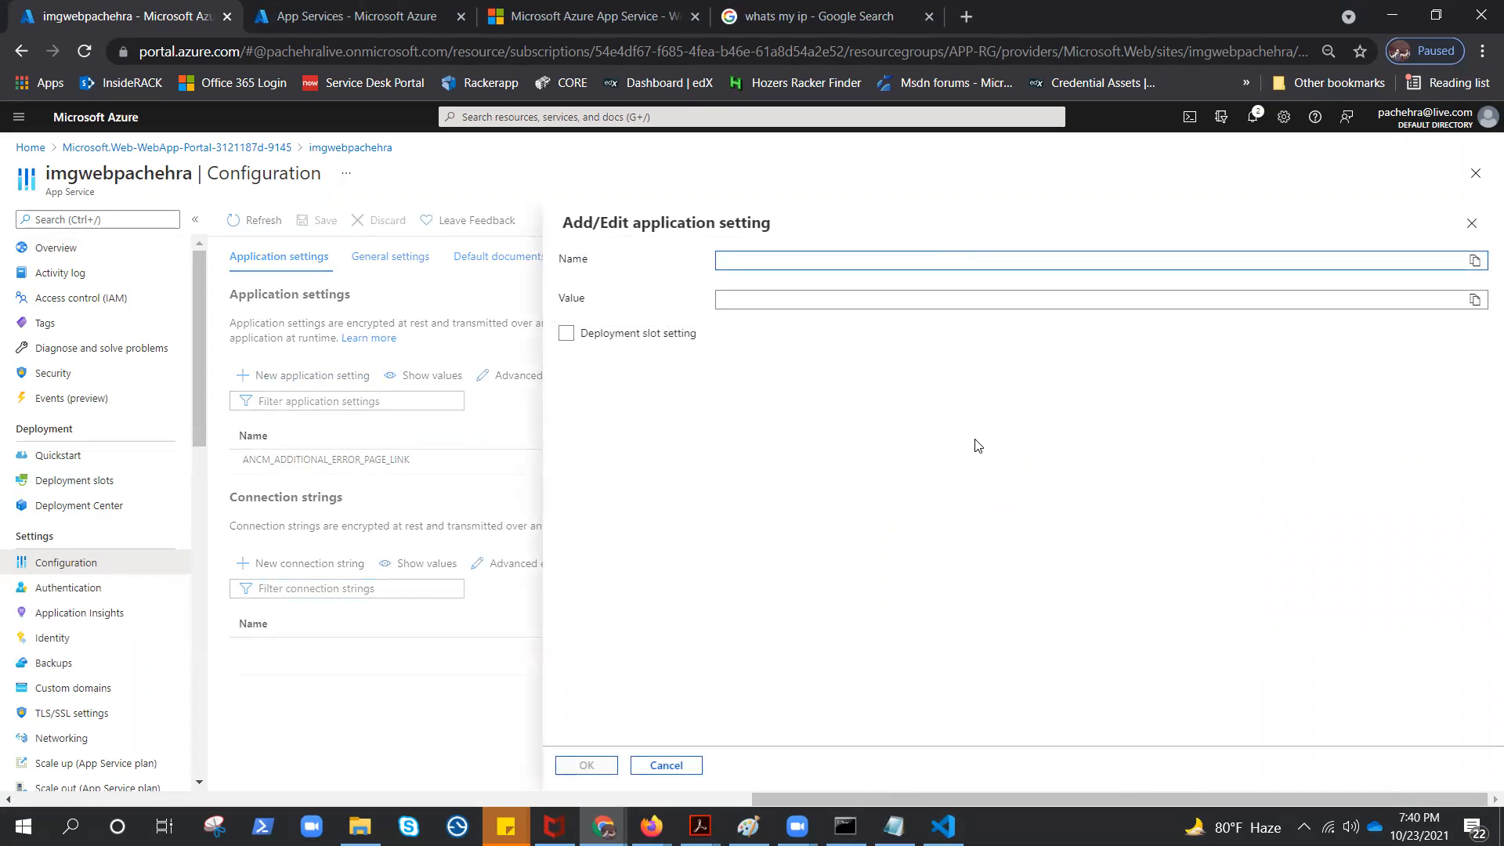
{"action": "type", "text": "A"}
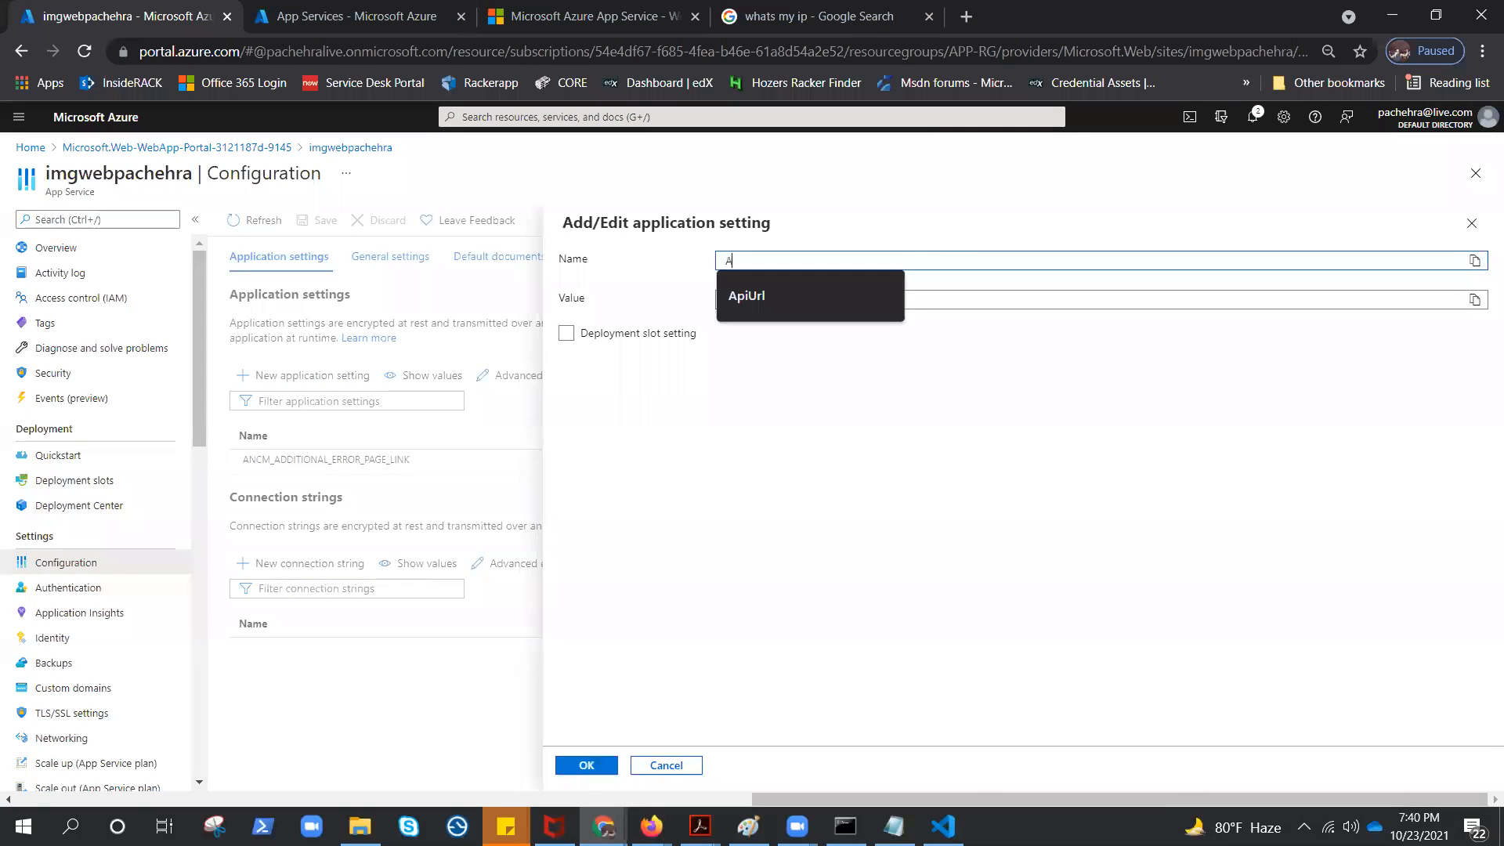
{"action": "key", "text": "Down"}
{"action": "key", "text": "Return"}
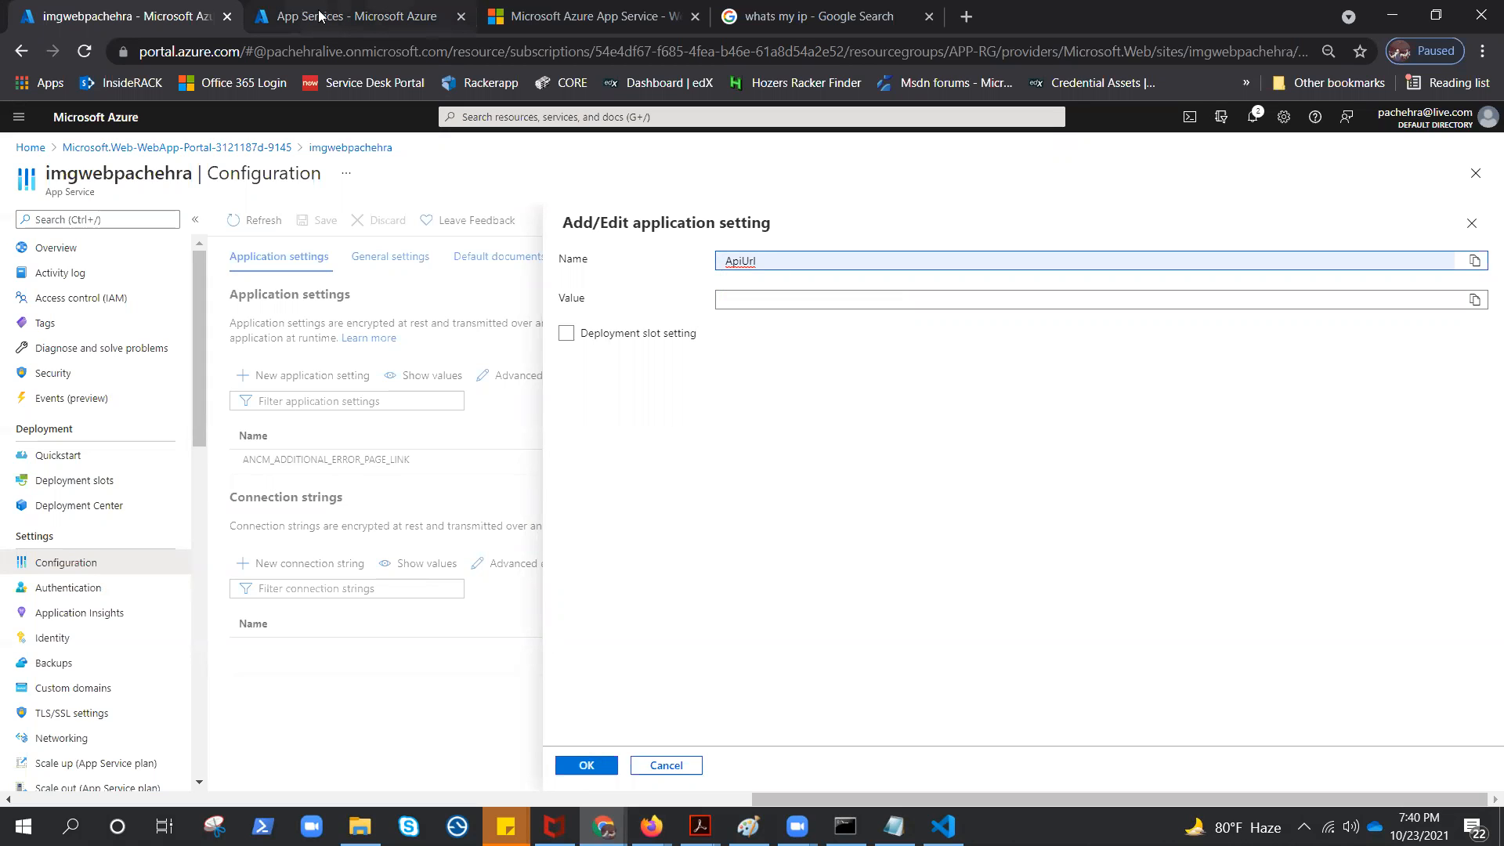
Give the ApiUrl setting the API app's URL copied from its overview, and save the web app's configuration with a restart
{"action": "left_click", "coordinate": [344, 16]}
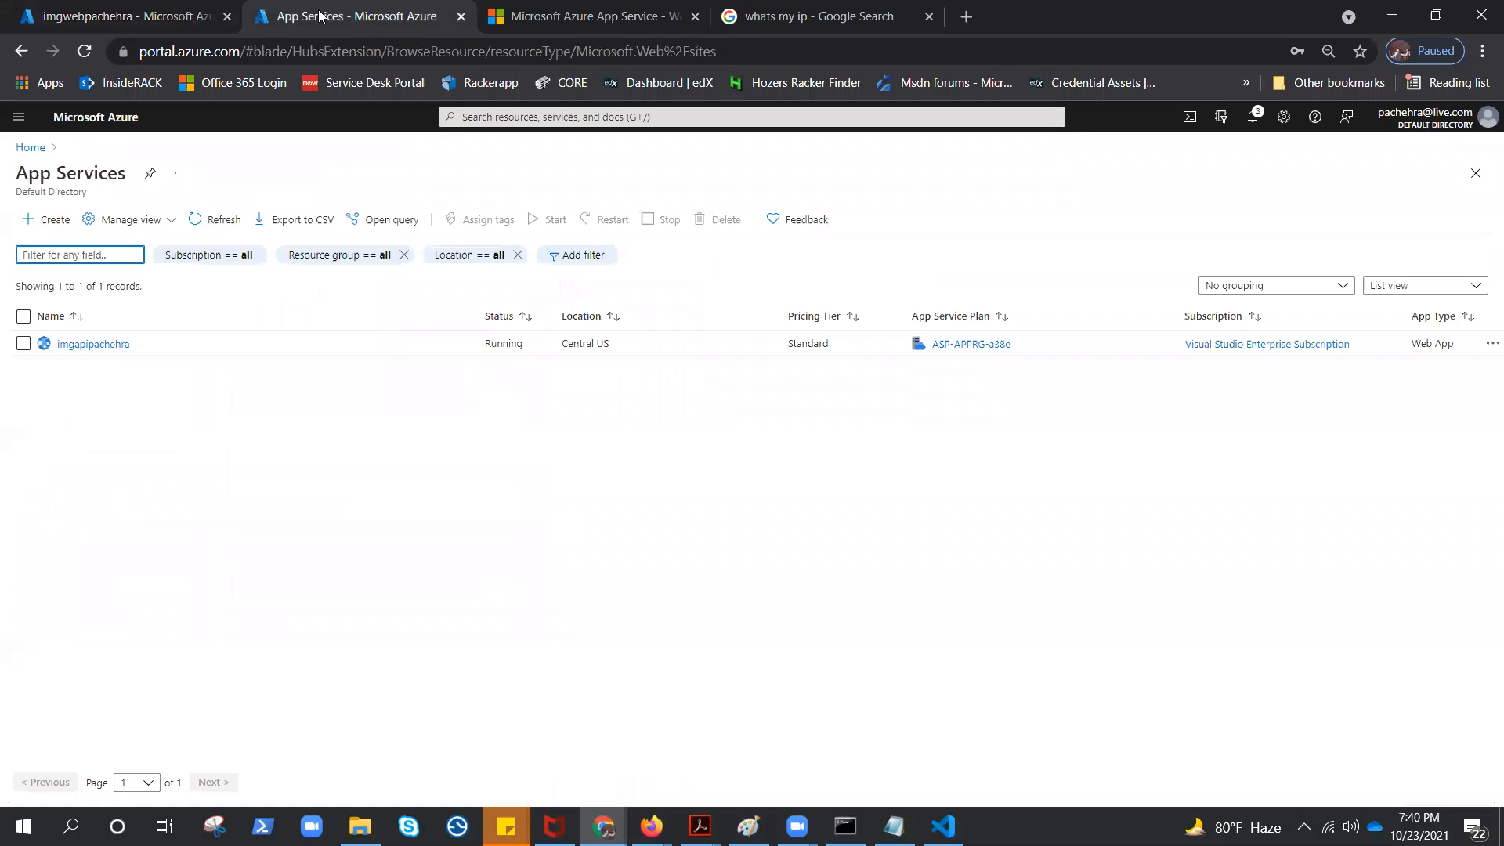
{"action": "left_click", "coordinate": [98, 344]}
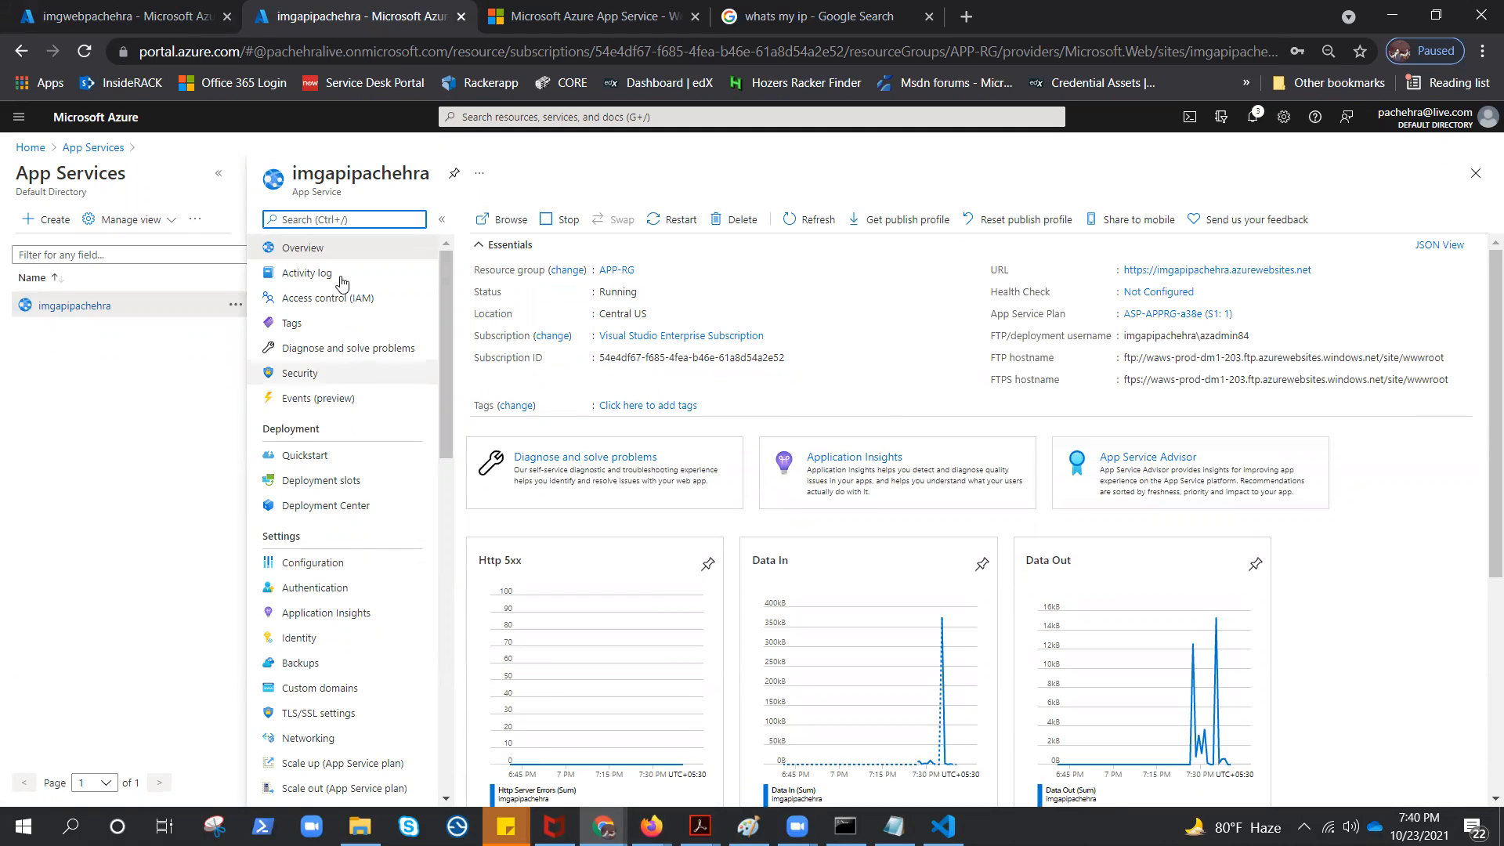
{"action": "left_click", "coordinate": [1322, 271]}
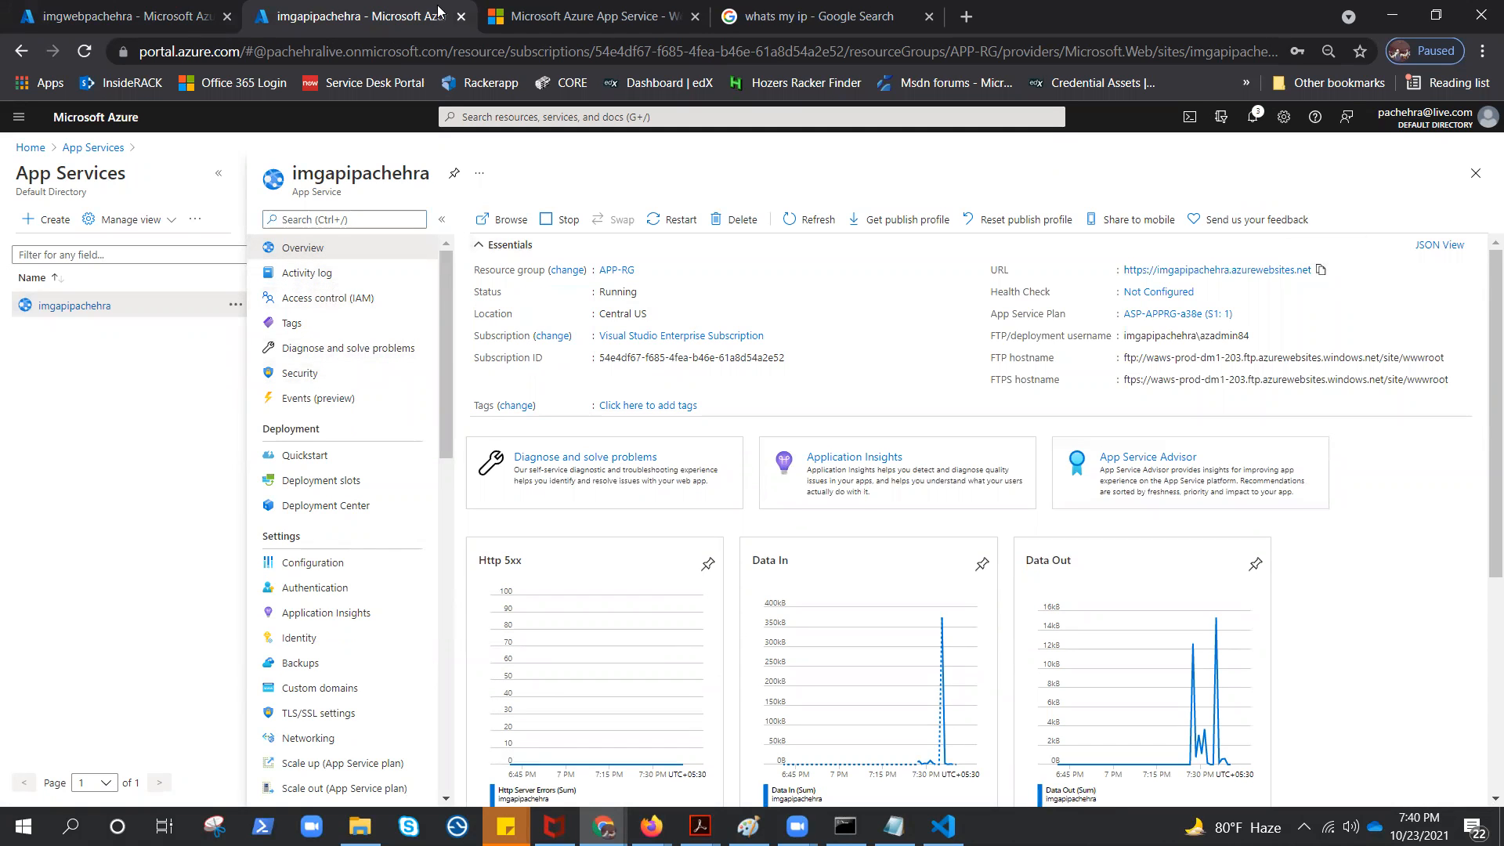
{"action": "left_click", "coordinate": [157, 15]}
{"action": "left_click", "coordinate": [736, 304]}
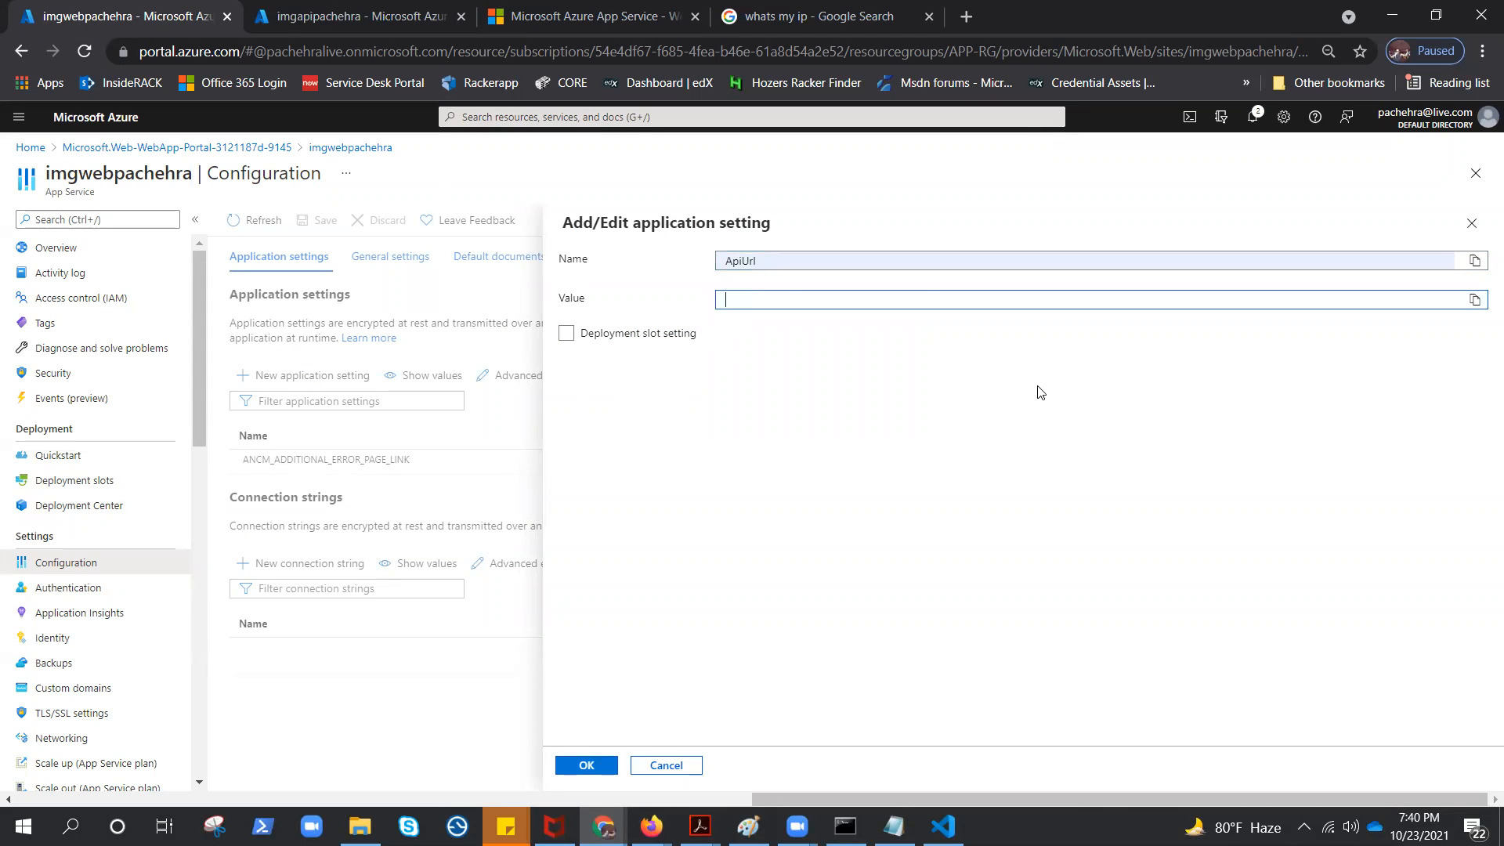
{"action": "key", "text": "ctrl+v"}
{"action": "left_click", "coordinate": [593, 765]}
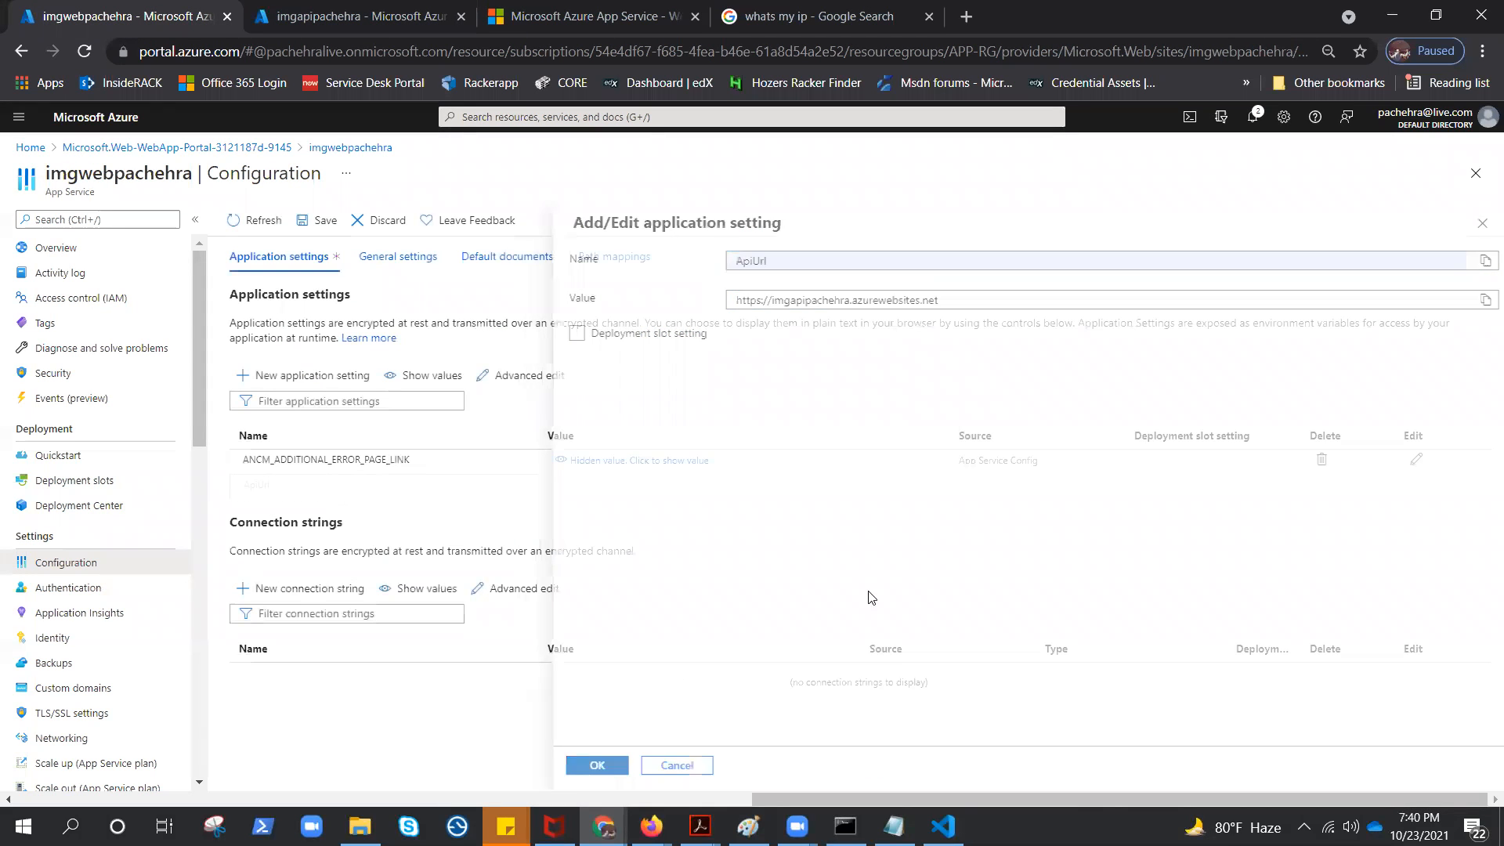
{"action": "left_click", "coordinate": [313, 220]}
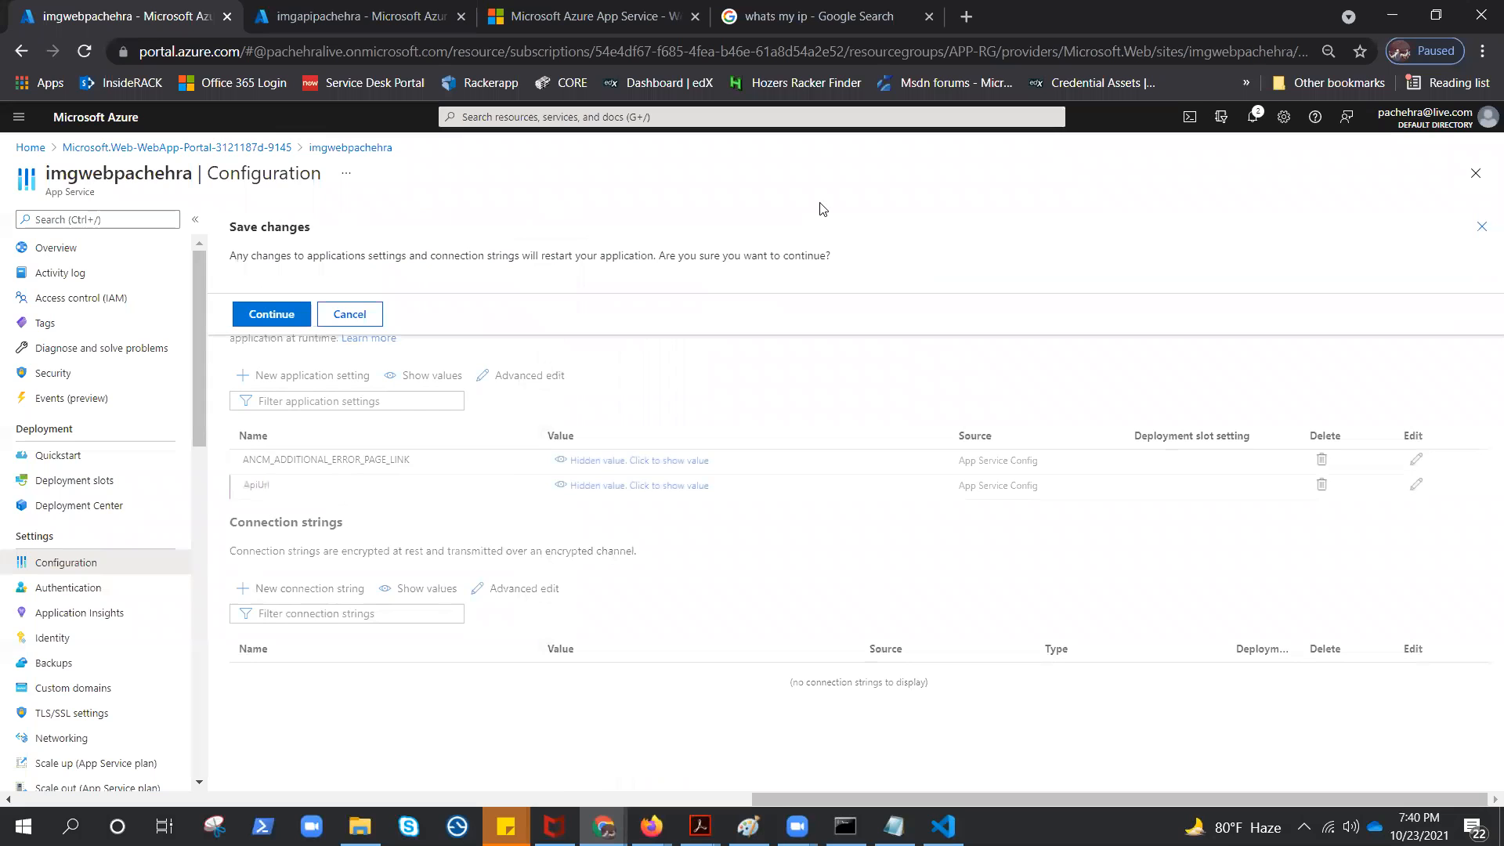
{"action": "left_click", "coordinate": [274, 315]}
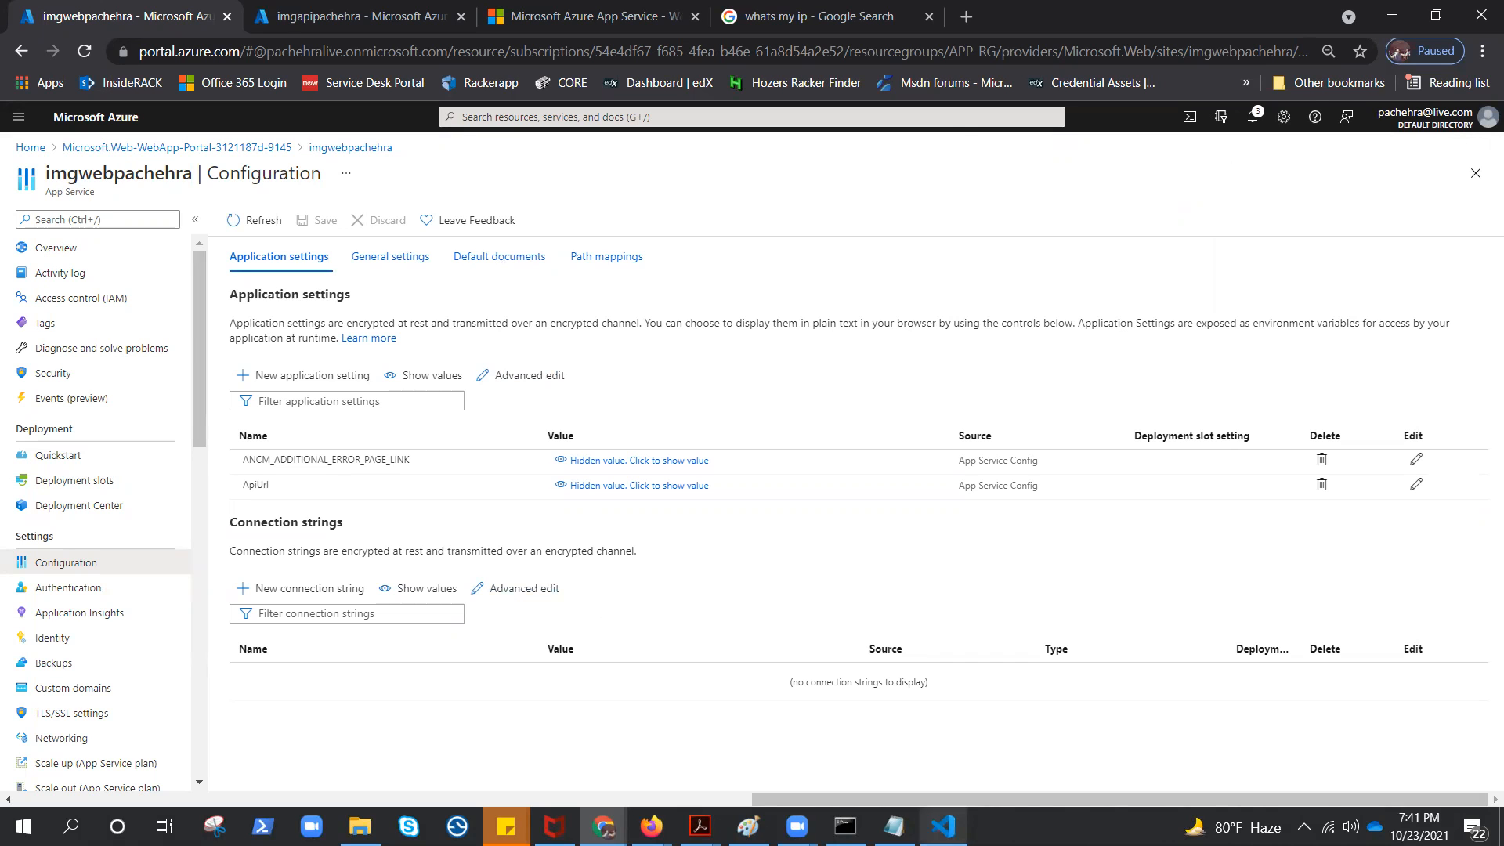
Switch to Visual Studio Code, change the terminal's directory from Starter/API to Starter/Web, and clear the terminal
{"action": "left_click", "coordinate": [943, 827]}
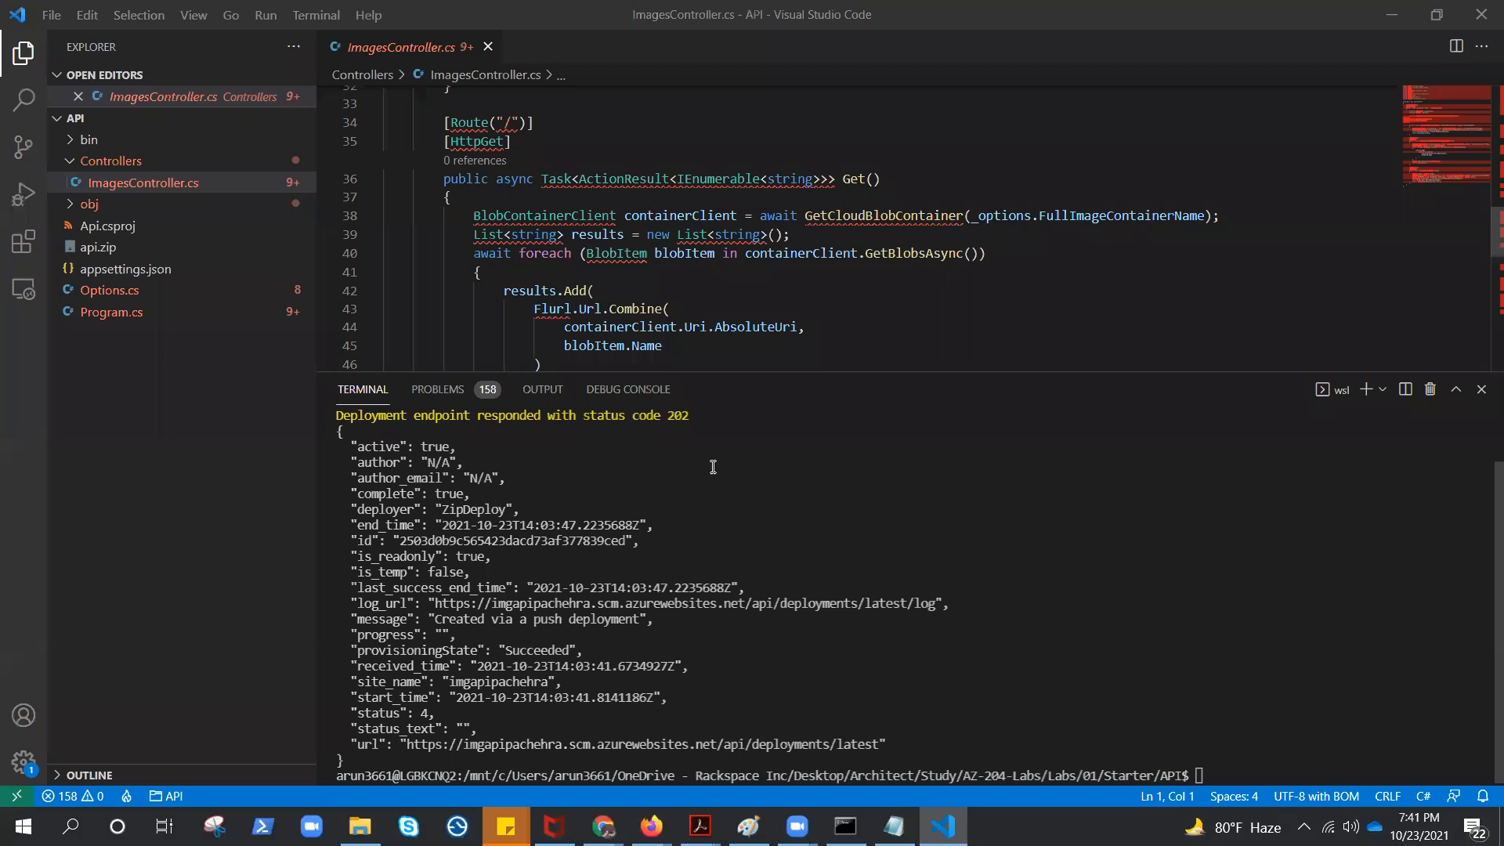
{"action": "left_click", "coordinate": [1207, 775]}
{"action": "type", "text": "cd .."}
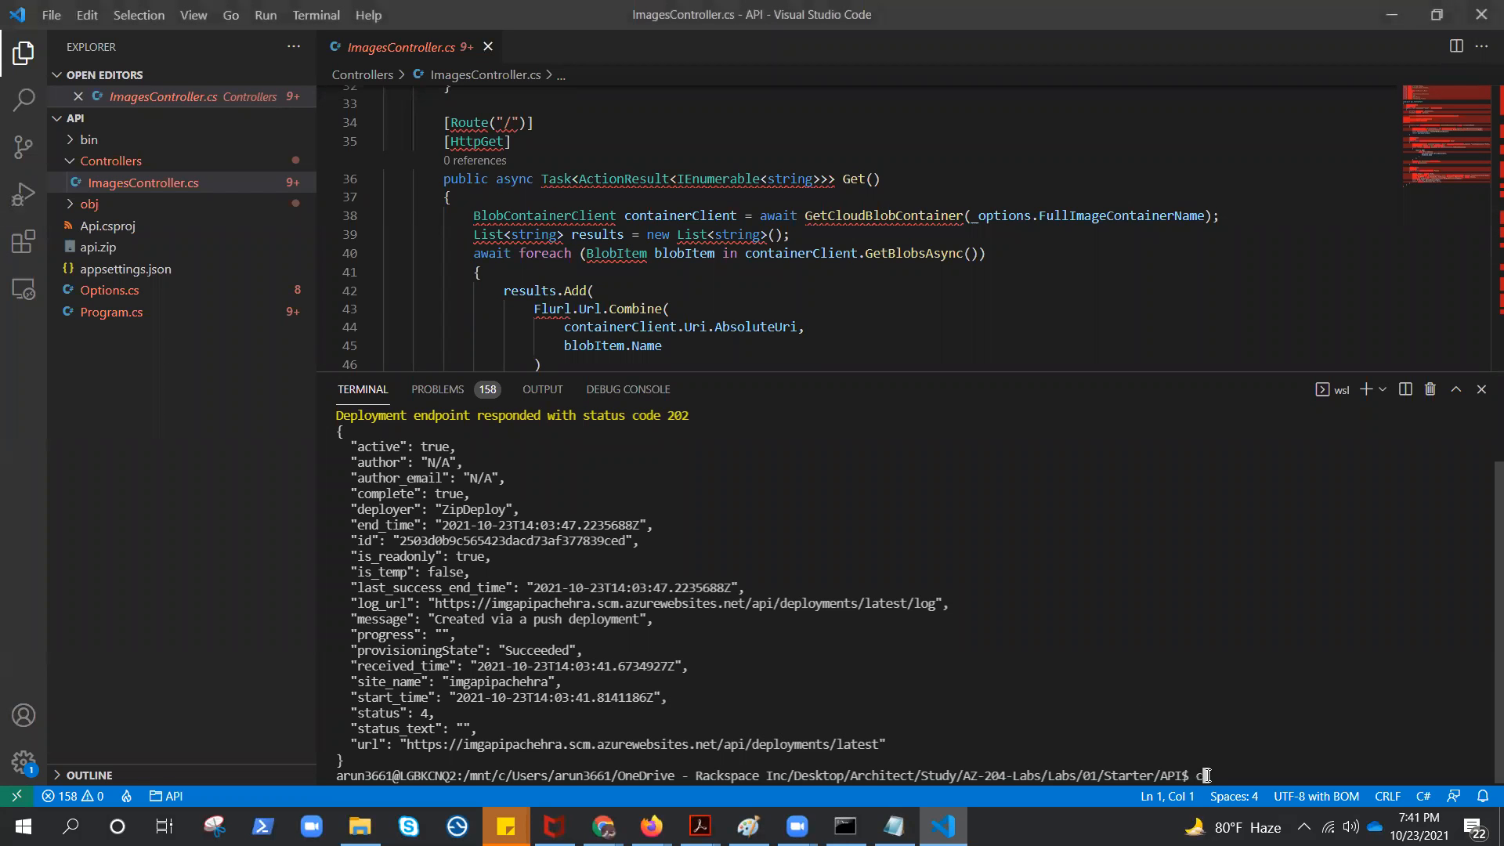
{"action": "key", "text": "Return"}
{"action": "type", "text": "cd We"}
{"action": "key", "text": "Tab"}
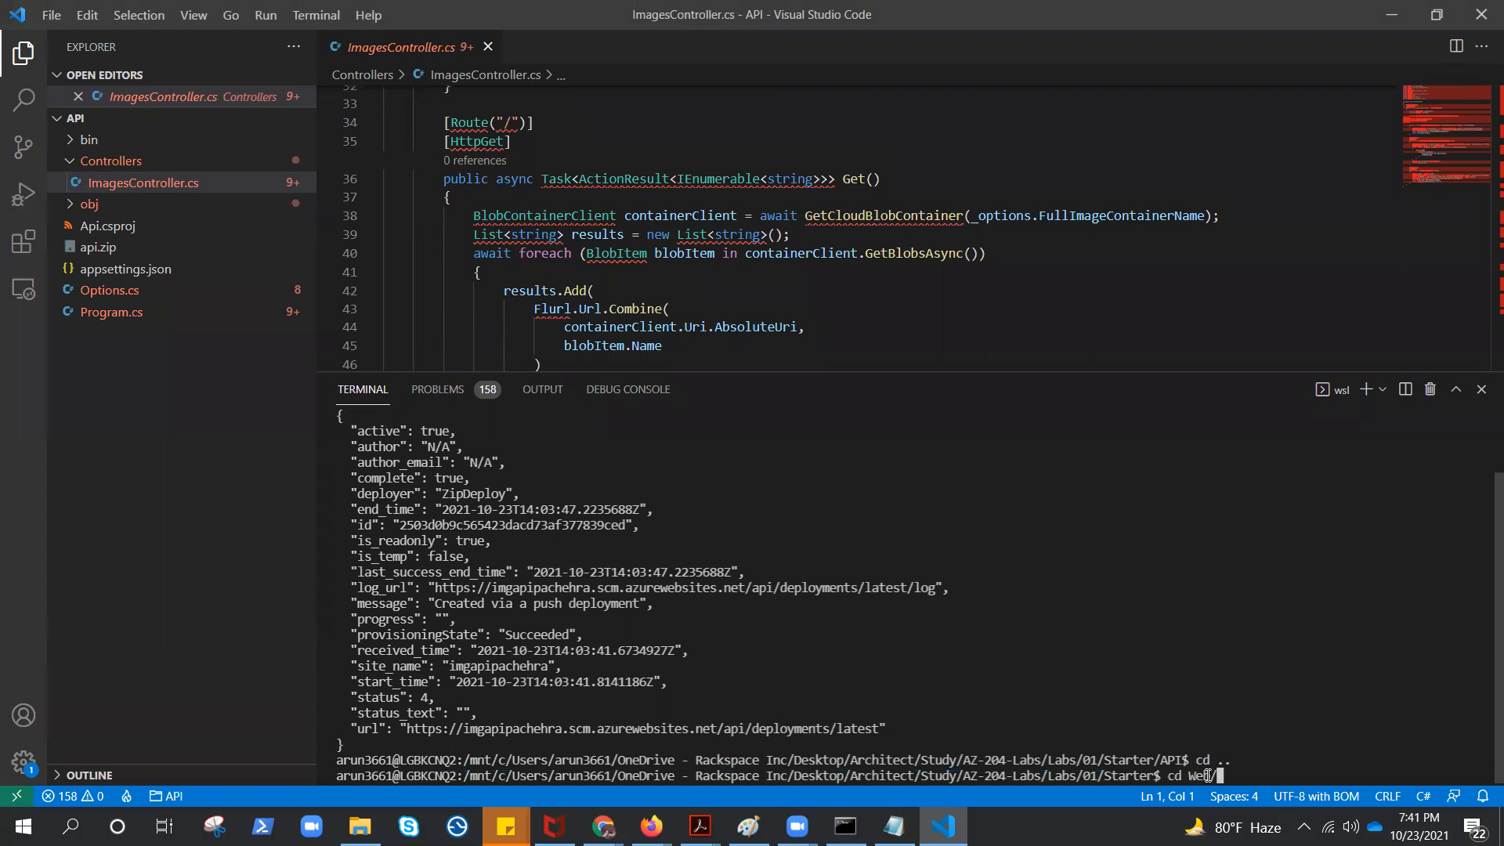
{"action": "key", "text": "Return"}
{"action": "type", "text": "clear"}
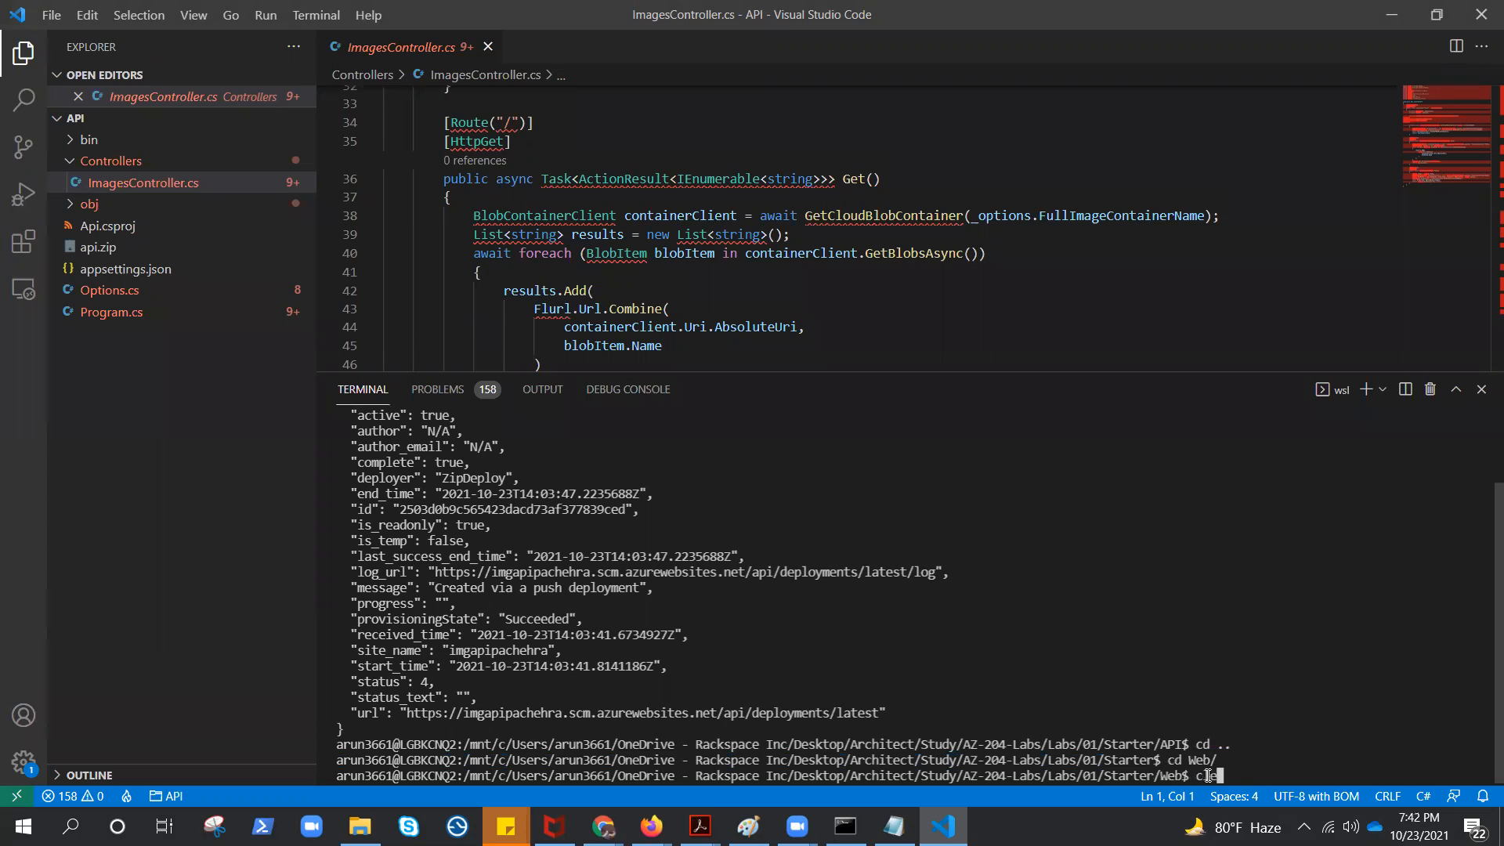
{"action": "key", "text": "Return"}
Recall the earlier az webapp deployment source config-zip command and change its source file to web.zip
{"action": "key", "text": "Up"}
{"action": "key", "text": "Up"}
{"action": "key", "text": "Up"}
{"action": "key", "text": "Up"}
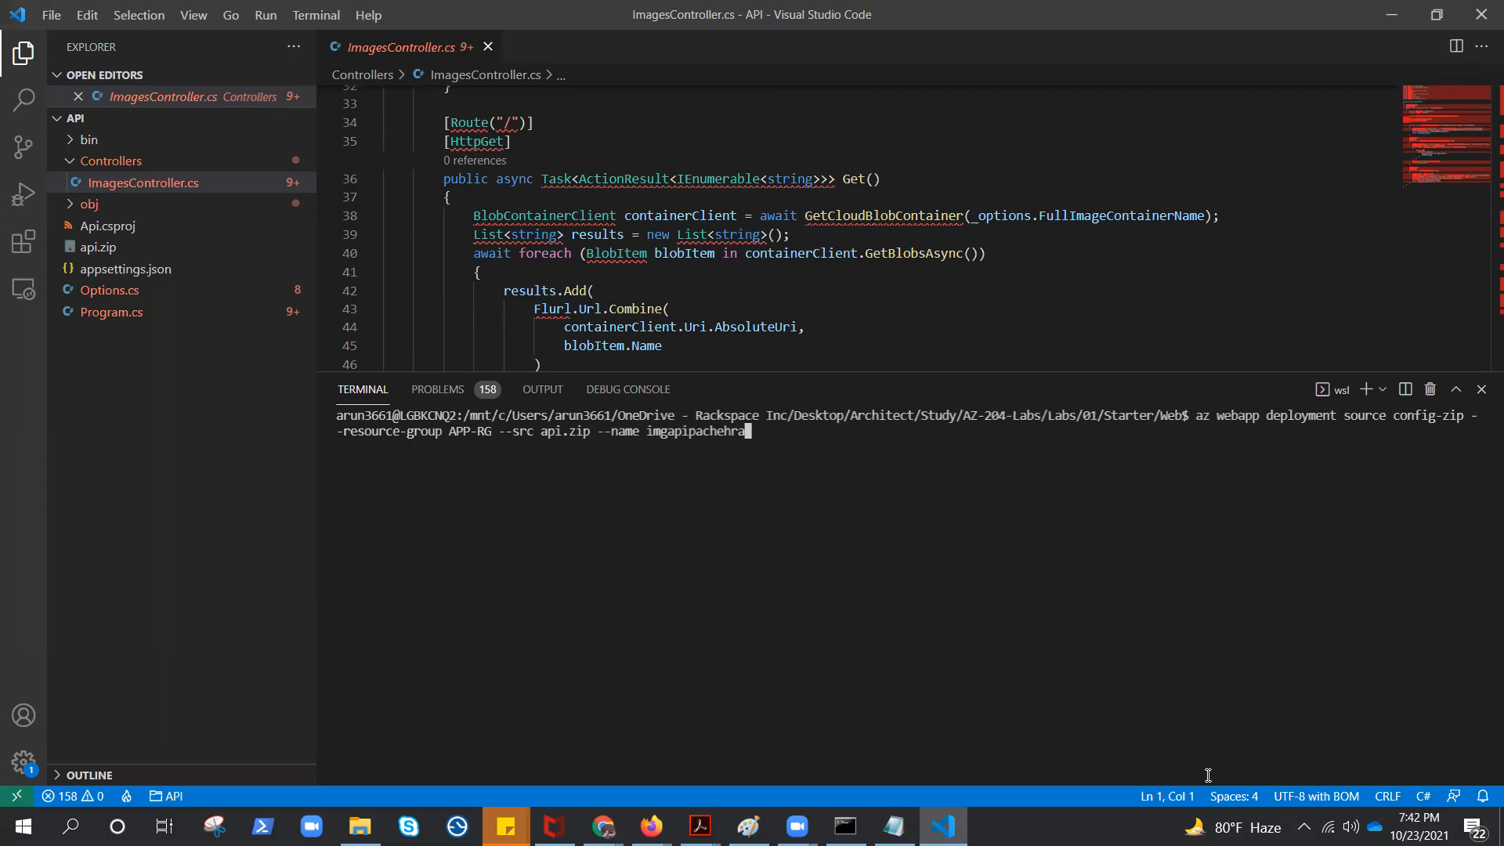
{"action": "key", "text": "Left"}
{"action": "key", "text": "Left"}
{"action": "key", "text": "Left"}
{"action": "key", "text": "Left"}
{"action": "key", "text": "Left"}
{"action": "key", "text": "Left"}
{"action": "key", "text": "Left"}
{"action": "key", "text": "Left"}
{"action": "key", "text": "Left"}
{"action": "key", "text": "Left"}
{"action": "key", "text": "Left"}
{"action": "key", "text": "Left"}
{"action": "key", "text": "Left"}
{"action": "key", "text": "Left"}
{"action": "key", "text": "Left"}
{"action": "key", "text": "Left"}
{"action": "key", "text": "Left"}
{"action": "key", "text": "Left"}
{"action": "key", "text": "Left"}
{"action": "key", "text": "Left"}
{"action": "key", "text": "Left"}
{"action": "key", "text": "Left"}
{"action": "key", "text": "Left"}
{"action": "key", "text": "BackSpace"}
{"action": "key", "text": "BackSpace"}
{"action": "key", "text": "BackSpace"}
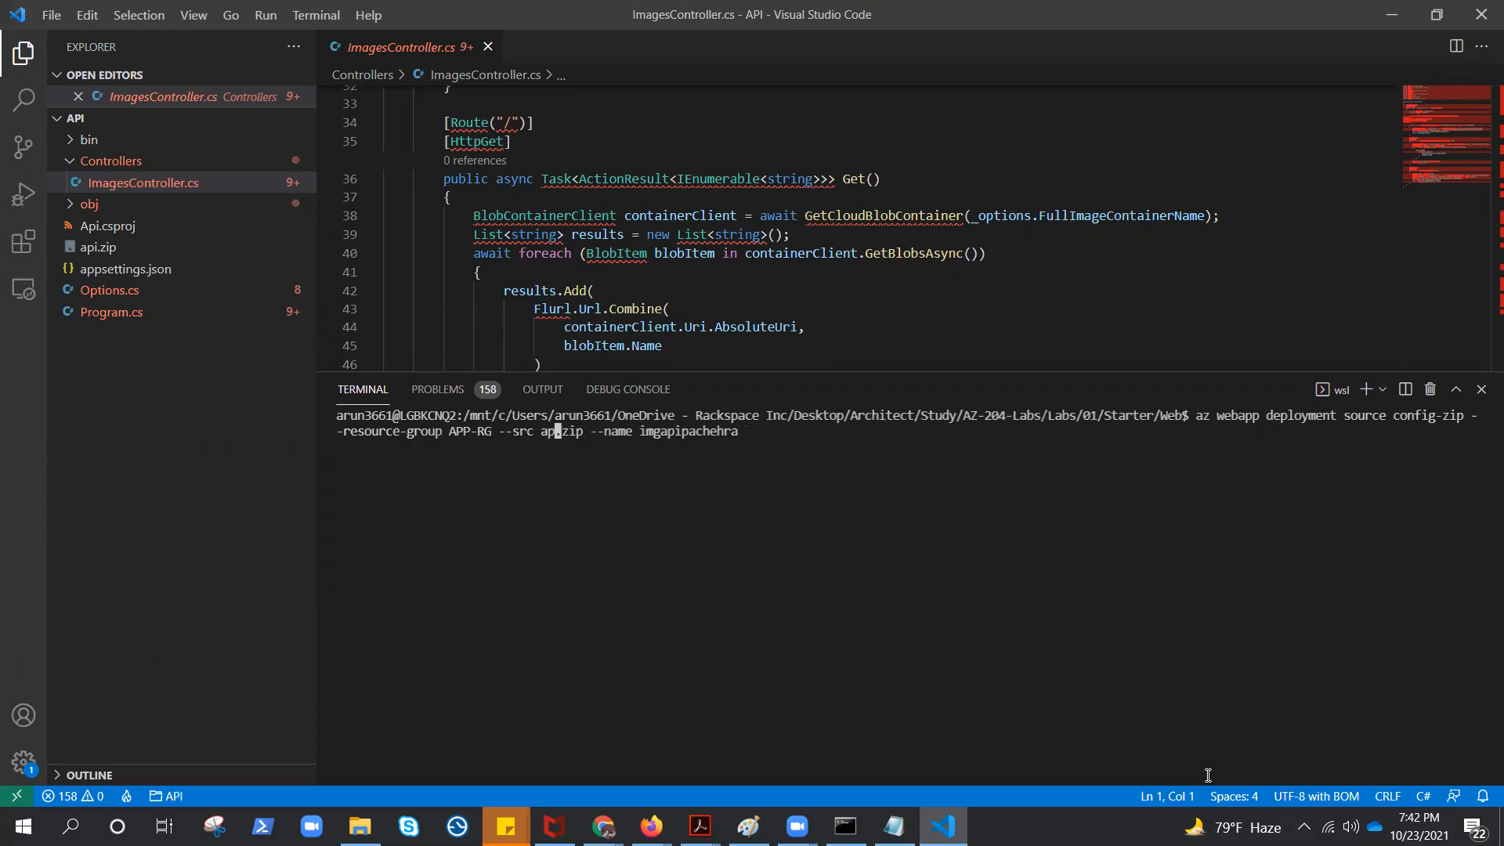
{"action": "type", "text": "web"}
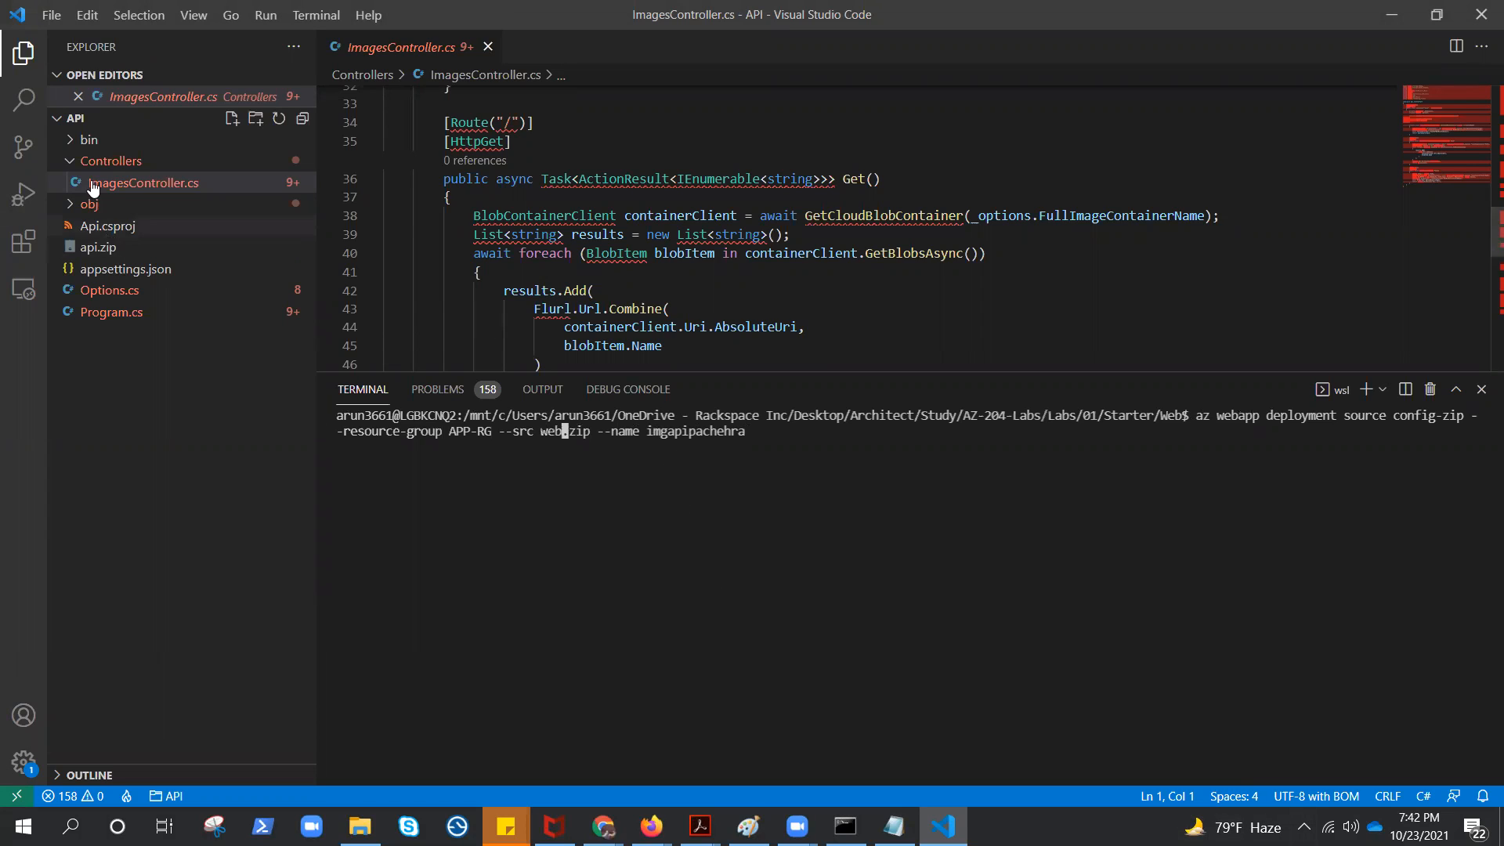
{"action": "left_click", "coordinate": [60, 124]}
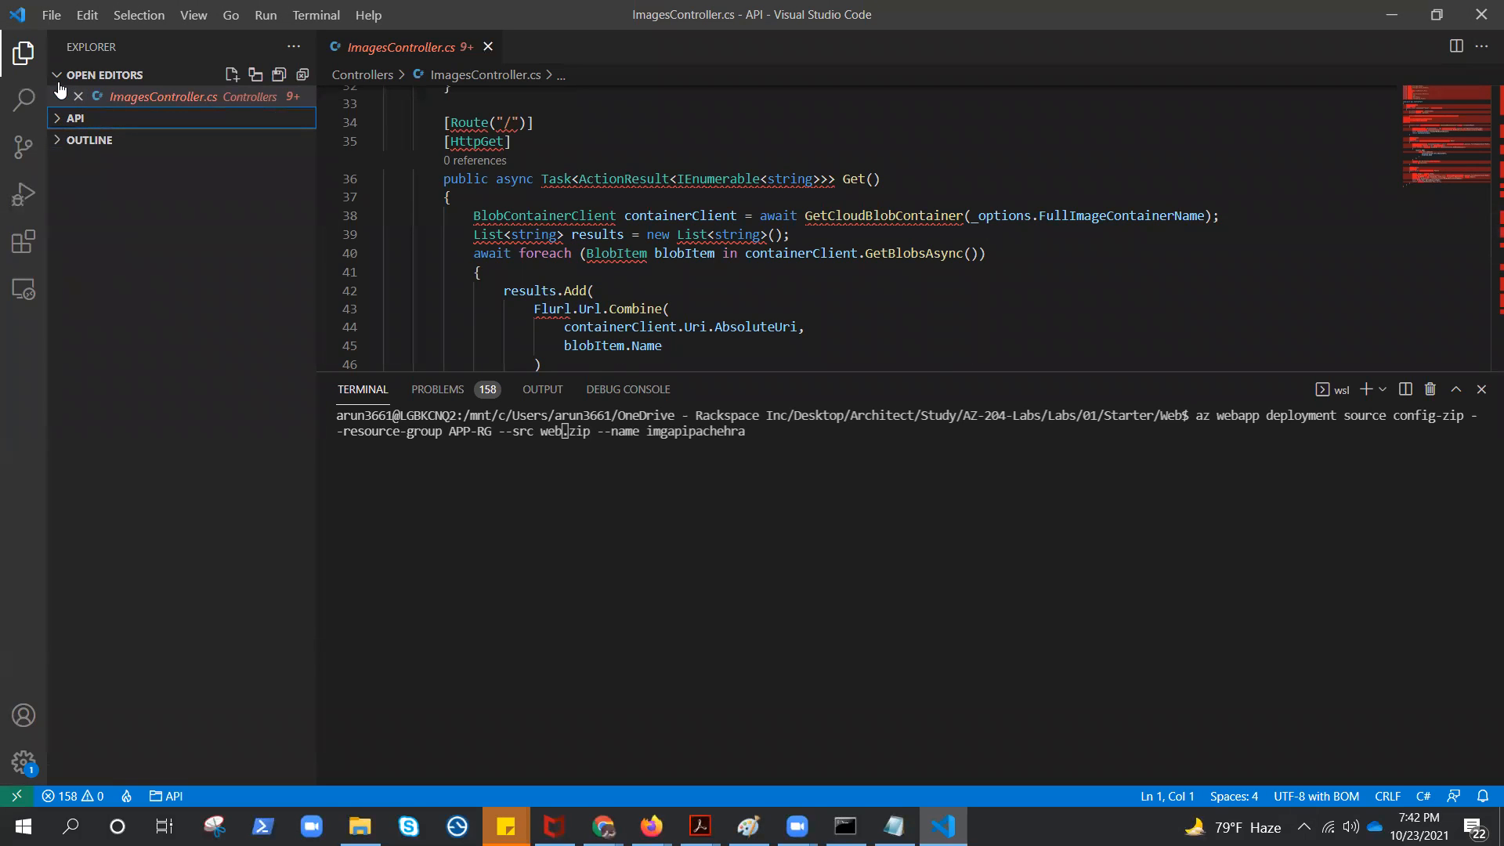
{"action": "left_click", "coordinate": [60, 119]}
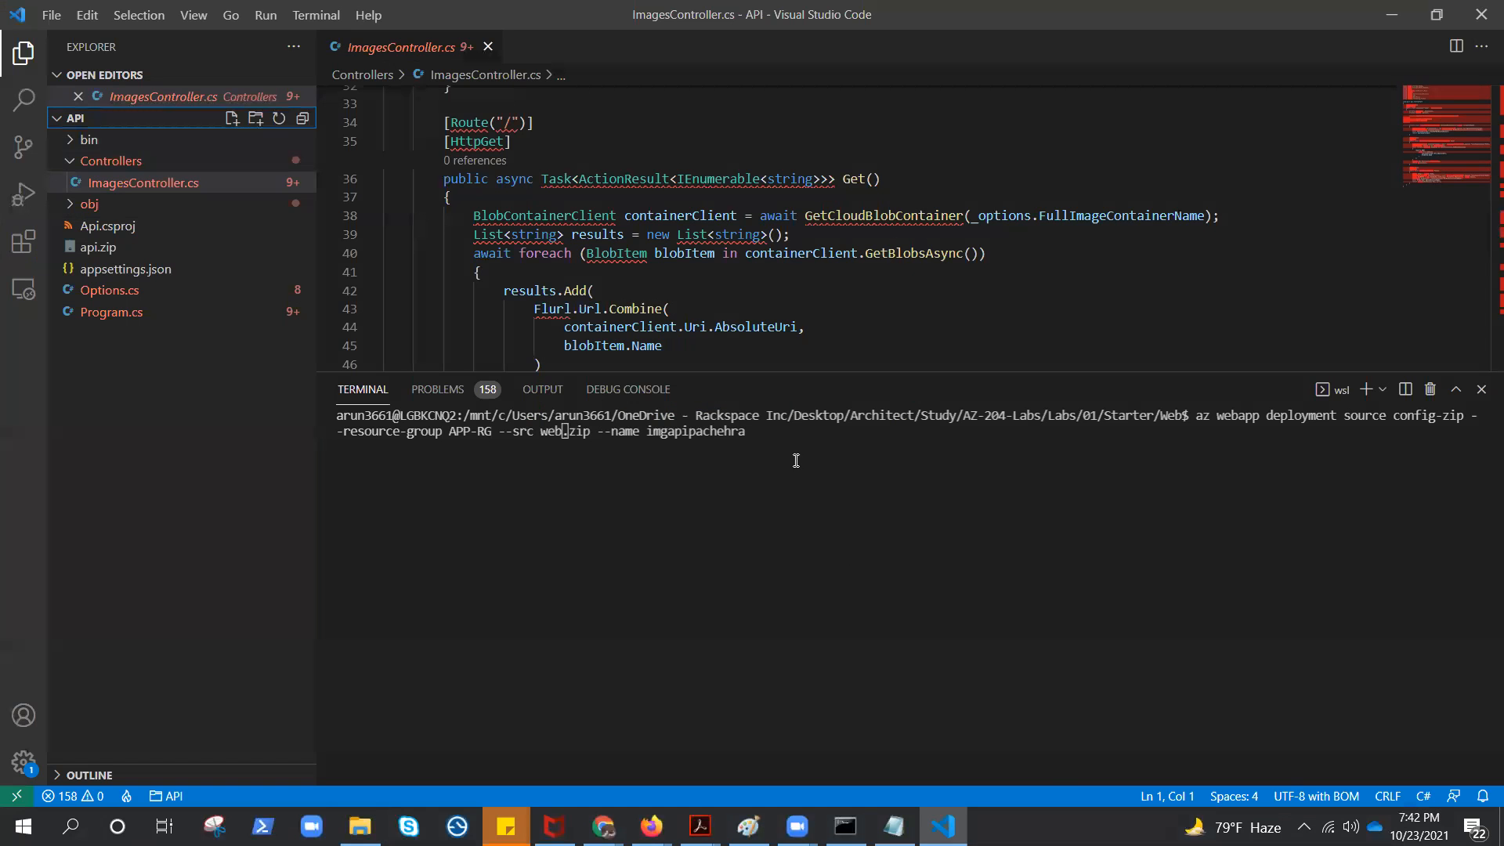
{"action": "left_click", "coordinate": [796, 437]}
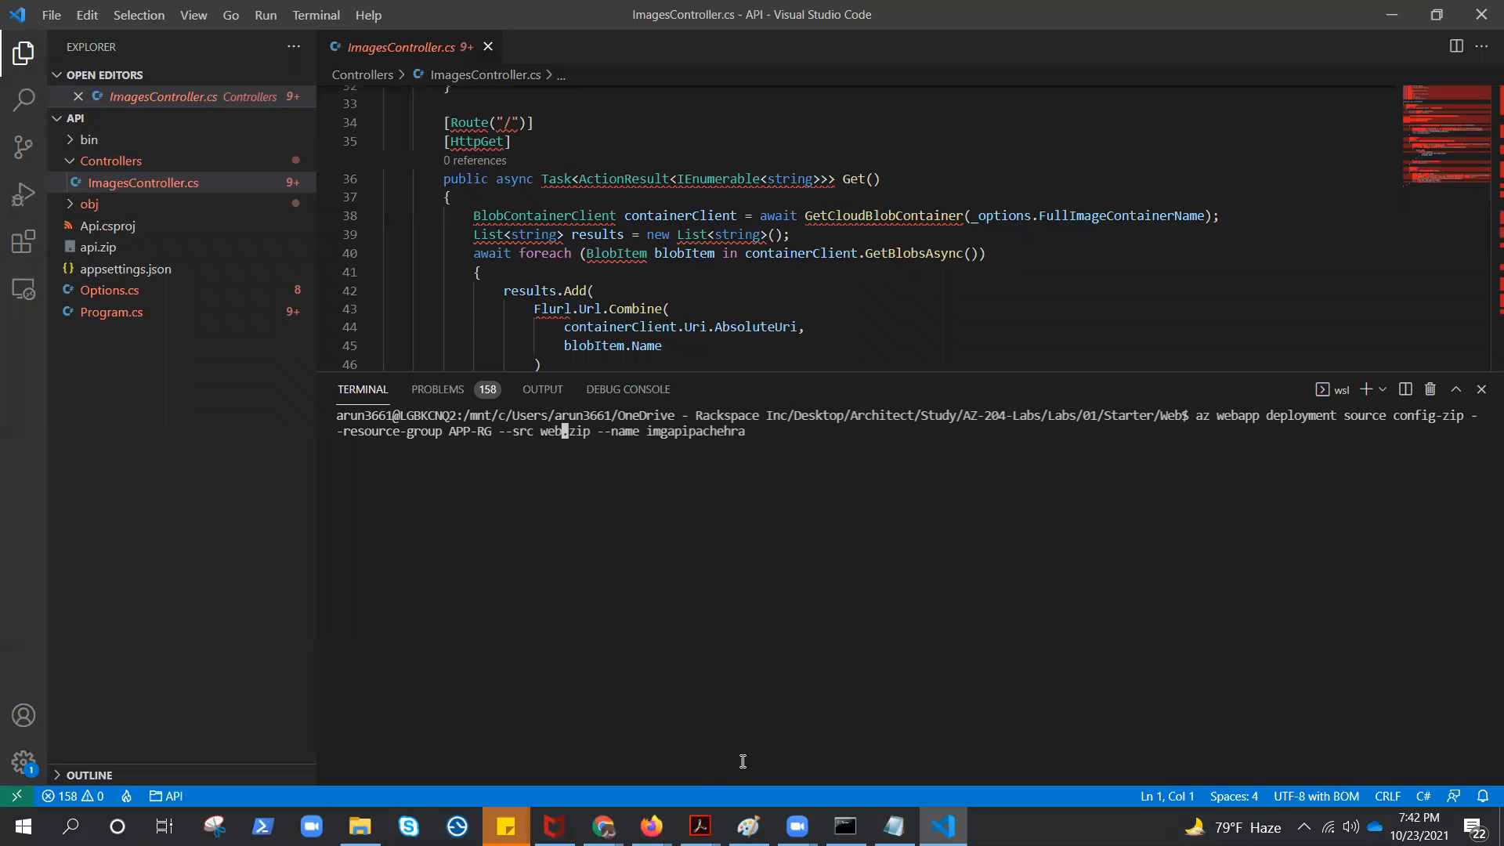
Replace the API app's name in the deployment command with the frontend web app's name copied from the Azure portal, and run it
{"action": "left_click", "coordinate": [1392, 15]}
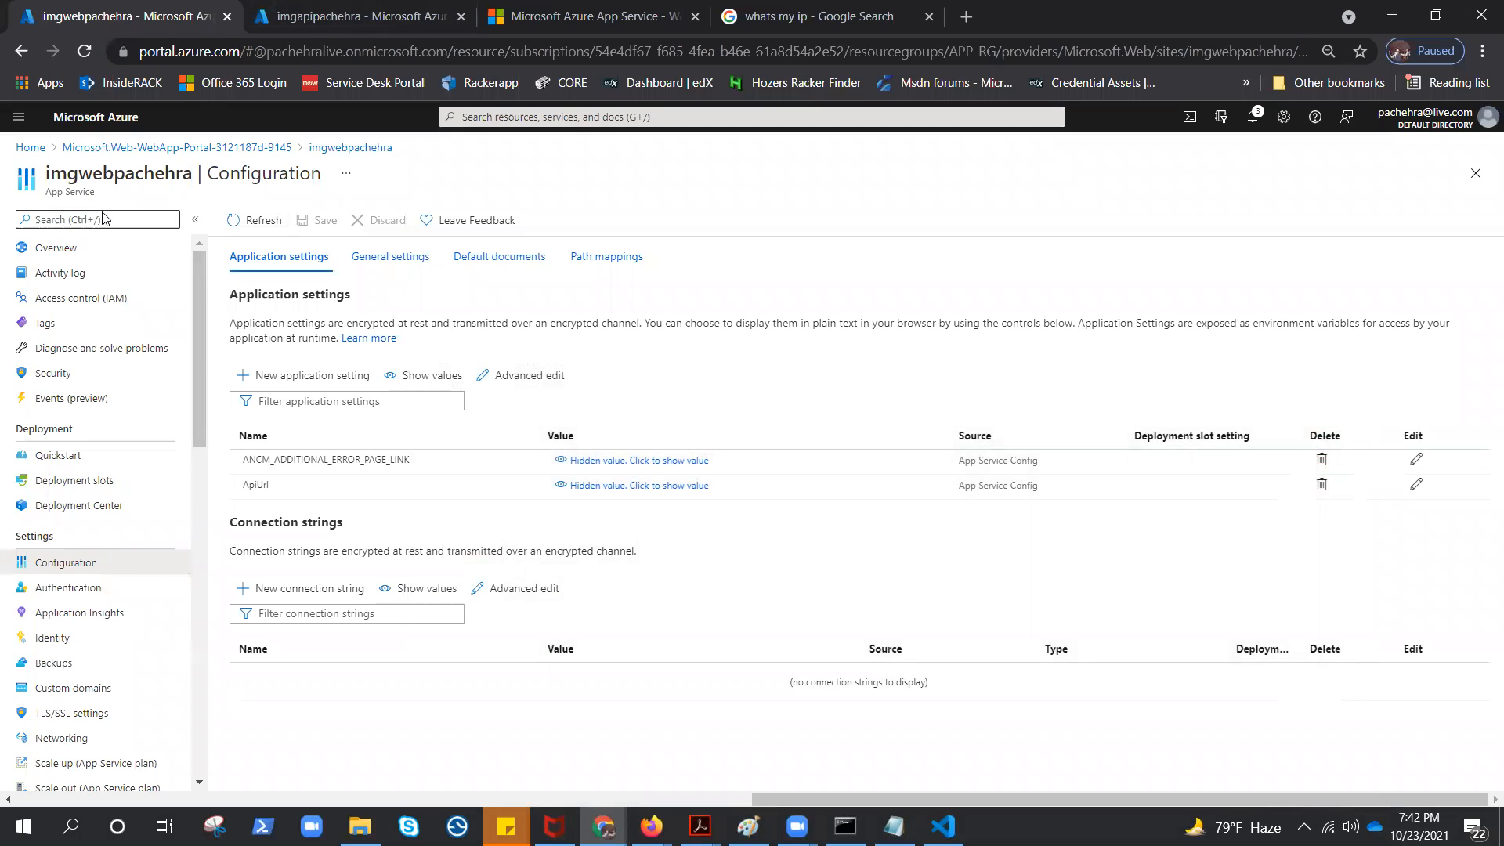
{"action": "left_click_drag", "start_coordinate": [45, 175], "coordinate": [195, 173]}
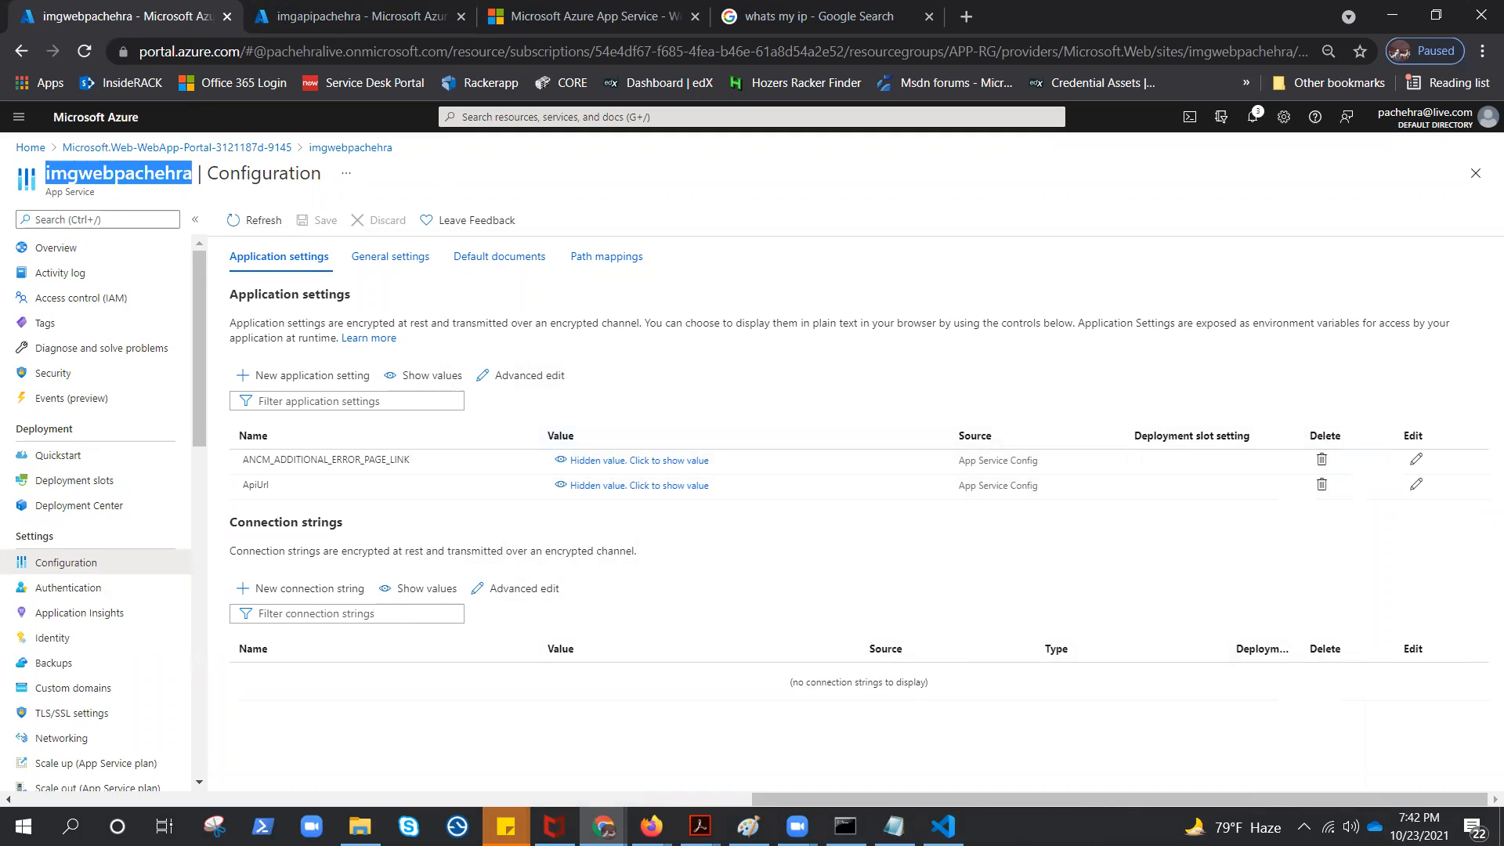
{"action": "left_click", "coordinate": [943, 826]}
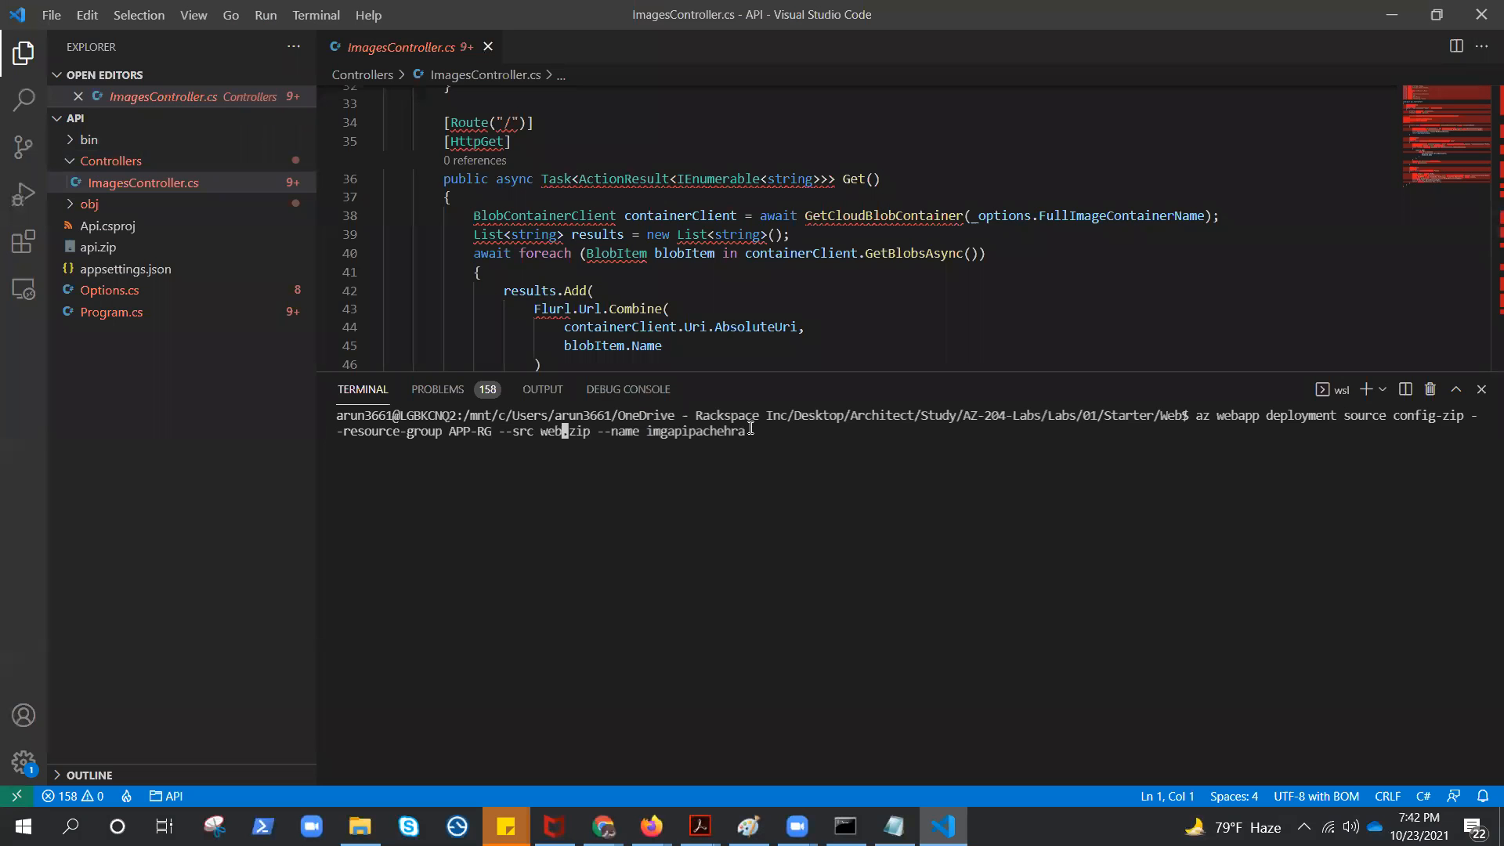
{"action": "key", "text": "Right"}
{"action": "key", "text": "Right"}
{"action": "key", "text": "Right"}
{"action": "key", "text": "Right"}
{"action": "key", "text": "Right"}
{"action": "key", "text": "Right"}
{"action": "key", "text": "Right"}
{"action": "key", "text": "Right"}
{"action": "key", "text": "Right"}
{"action": "key", "text": "Right"}
{"action": "key", "text": "Right"}
{"action": "key", "text": "Right"}
{"action": "key", "text": "Delete"}
{"action": "key", "text": "Delete"}
{"action": "key", "text": "Delete"}
{"action": "key", "text": "Delete"}
{"action": "key", "text": "Delete"}
{"action": "key", "text": "Delete"}
{"action": "key", "text": "Delete"}
{"action": "key", "text": "Delete"}
{"action": "key", "text": "Delete"}
{"action": "key", "text": "Delete"}
{"action": "key", "text": "Delete"}
{"action": "key", "text": "Delete"}
{"action": "key", "text": "Delete"}
{"action": "right_click", "coordinate": [816, 462]}
{"action": "key", "text": "Return"}
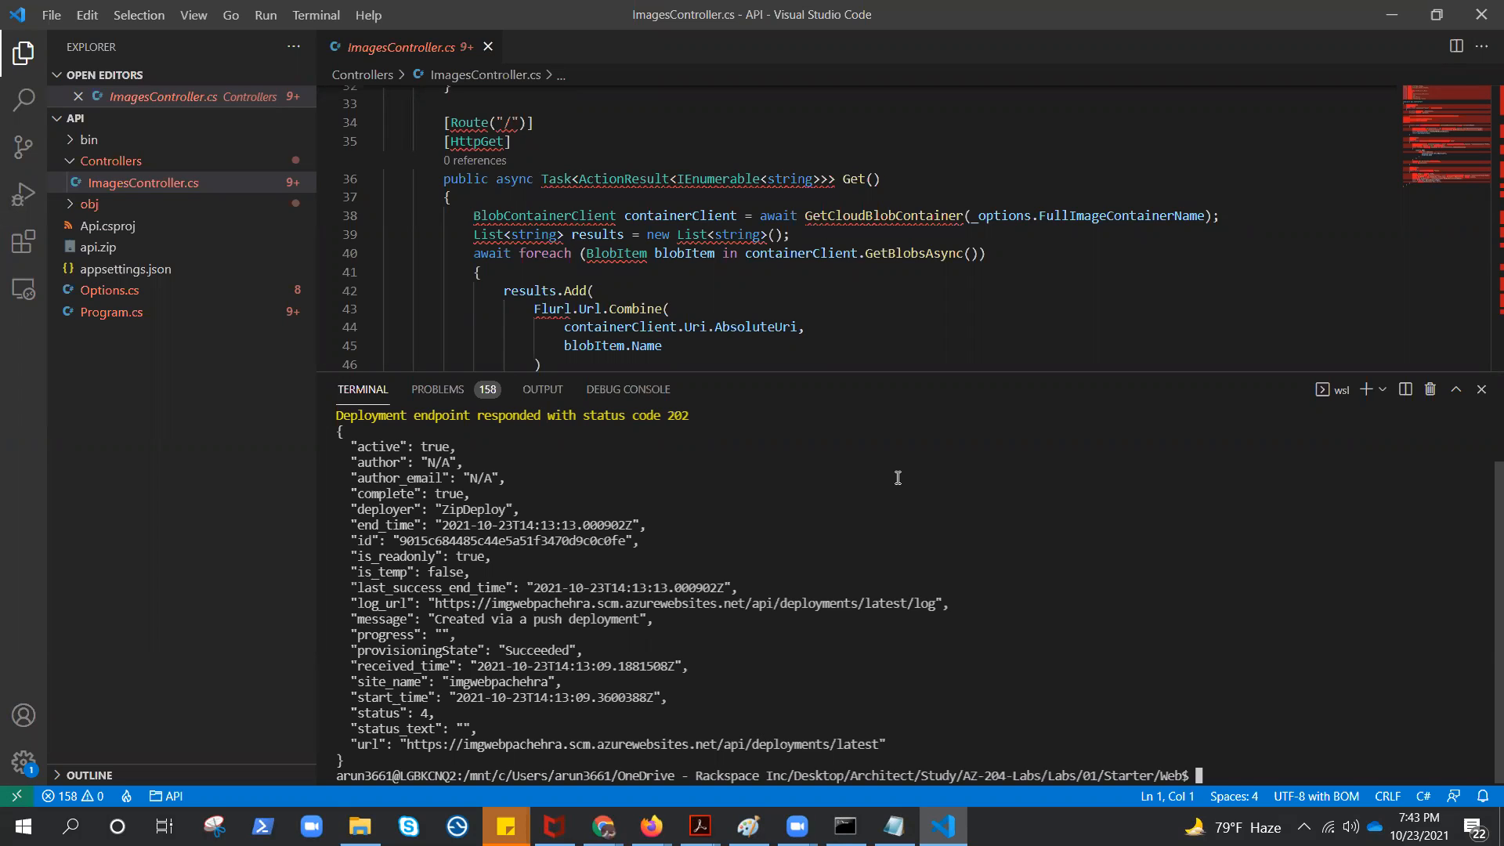
Return to the frontend web app's overview in the Azure portal and browse its deployed site
{"action": "left_click", "coordinate": [1394, 24]}
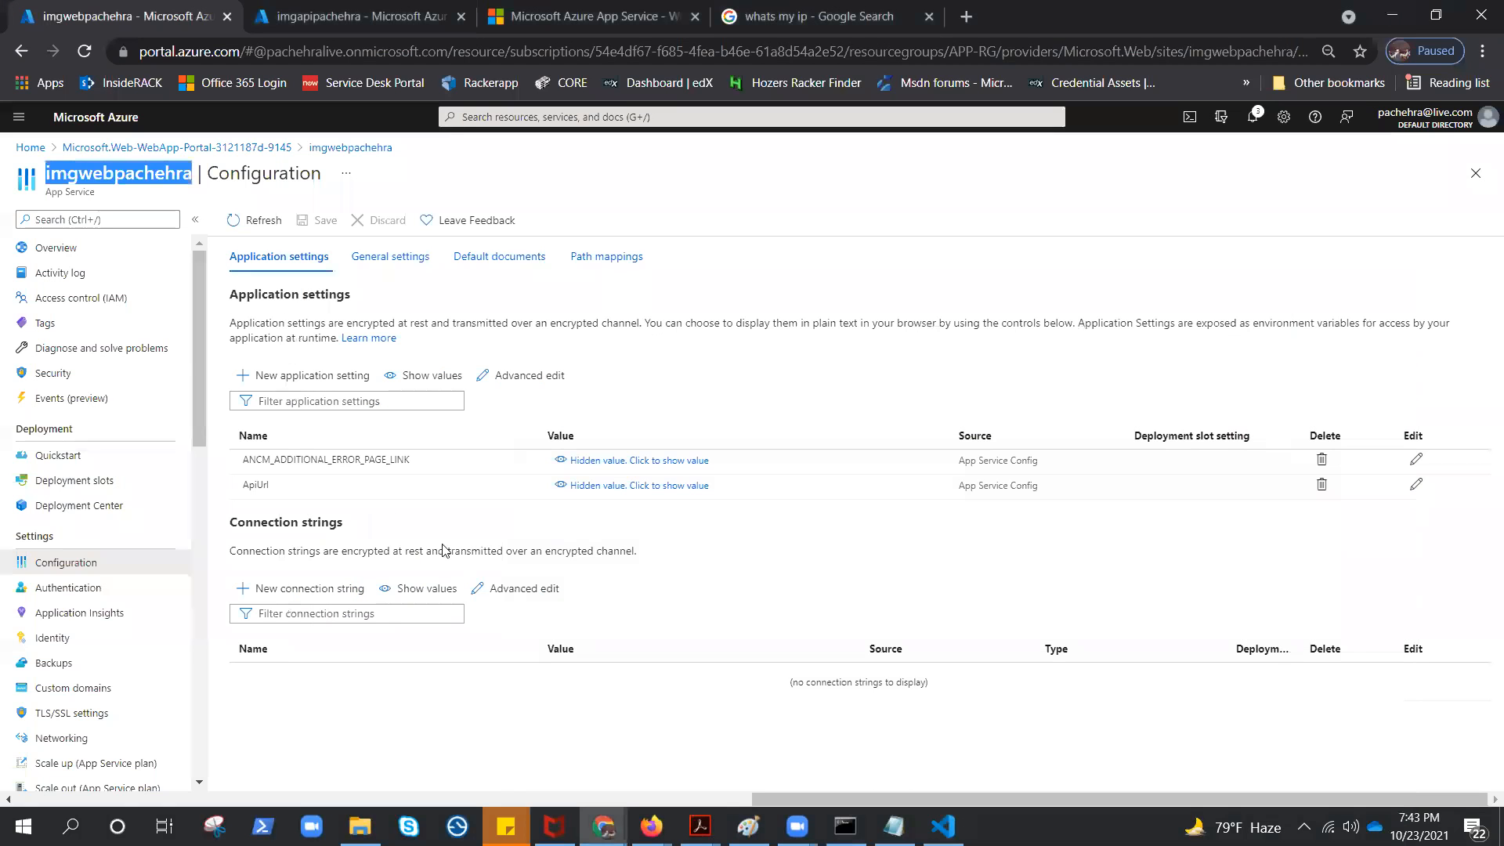
{"action": "left_click", "coordinate": [83, 260]}
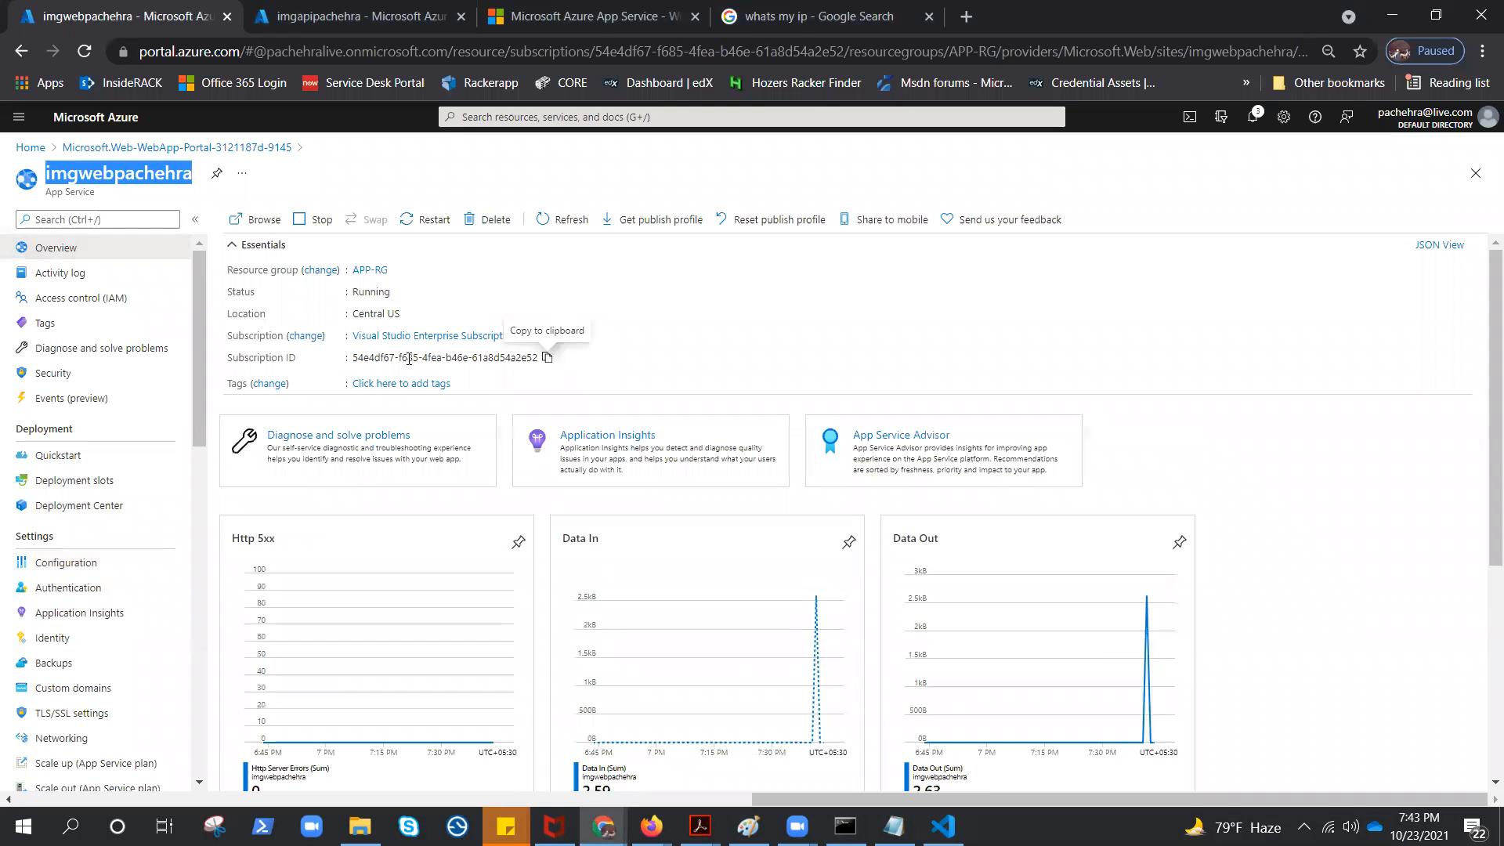
{"action": "left_click", "coordinate": [268, 222]}
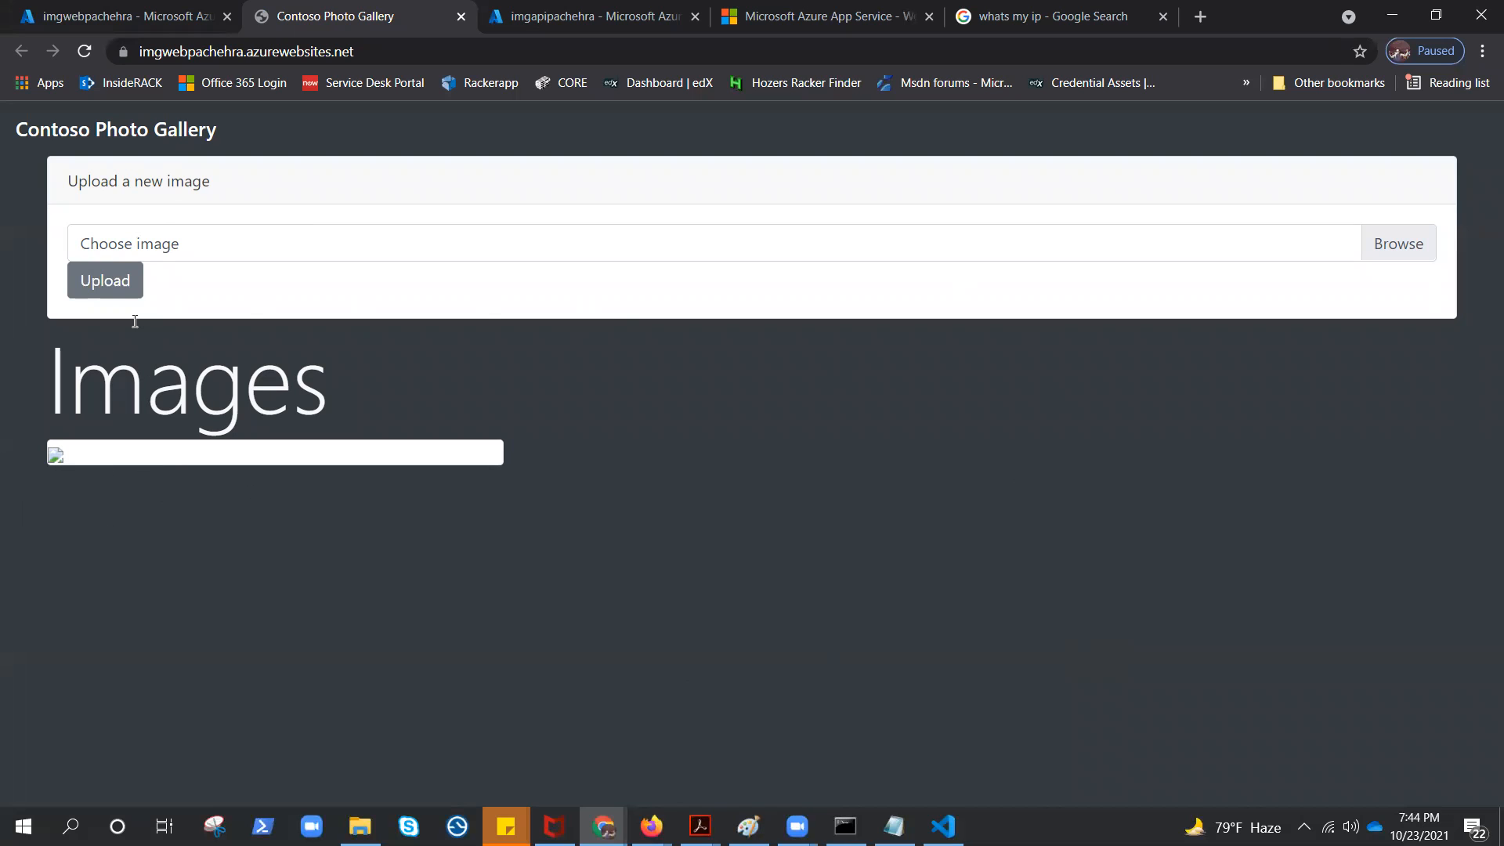
Choose an image file in the Contoso Photo Gallery and upload it
{"action": "left_click", "coordinate": [115, 290]}
{"action": "left_click", "coordinate": [1403, 237]}
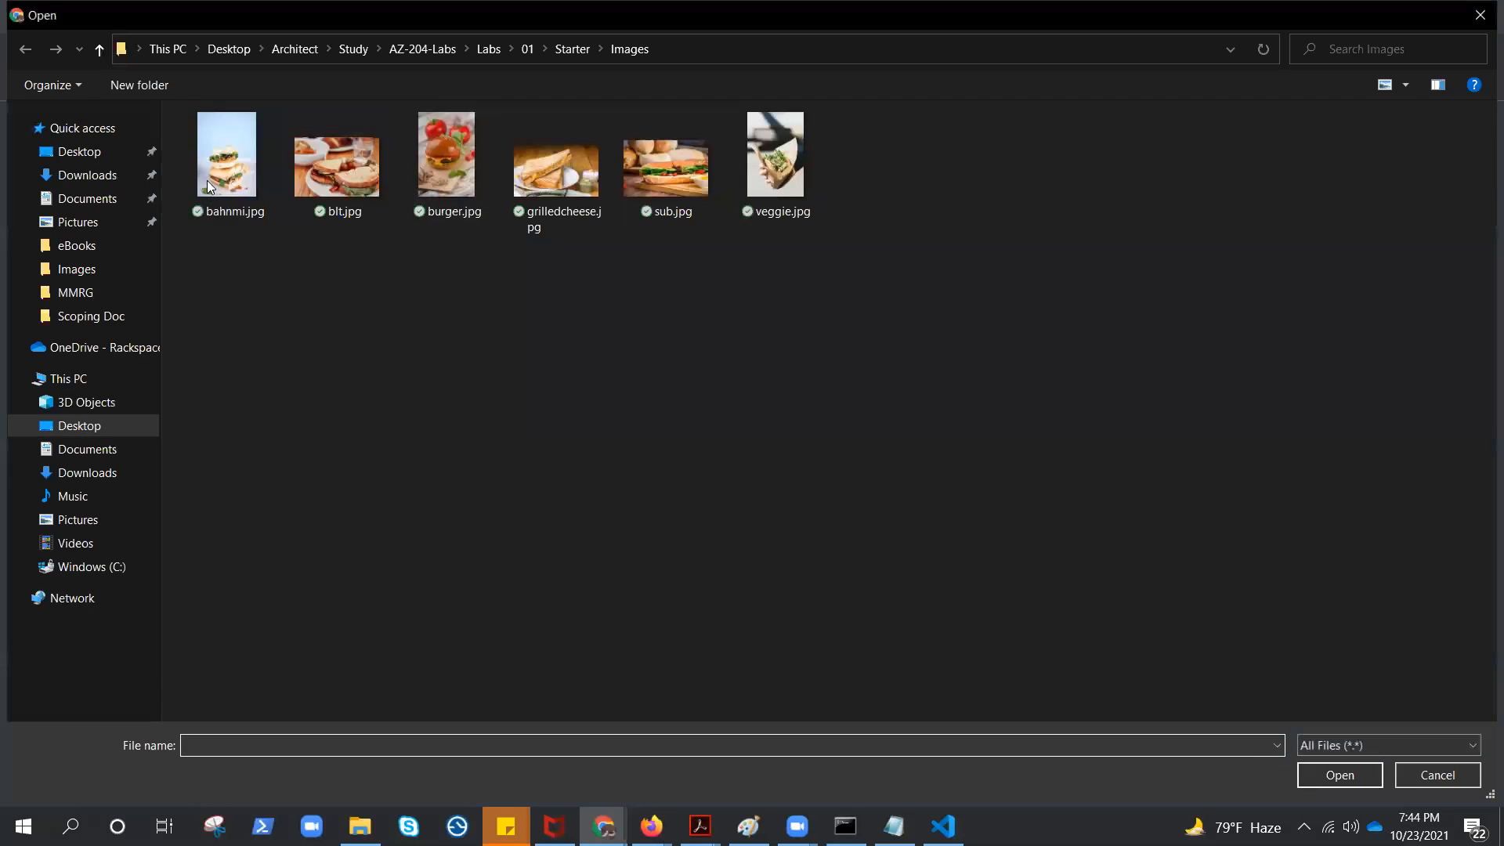
{"action": "left_click", "coordinate": [207, 180]}
{"action": "left_click", "coordinate": [1357, 784]}
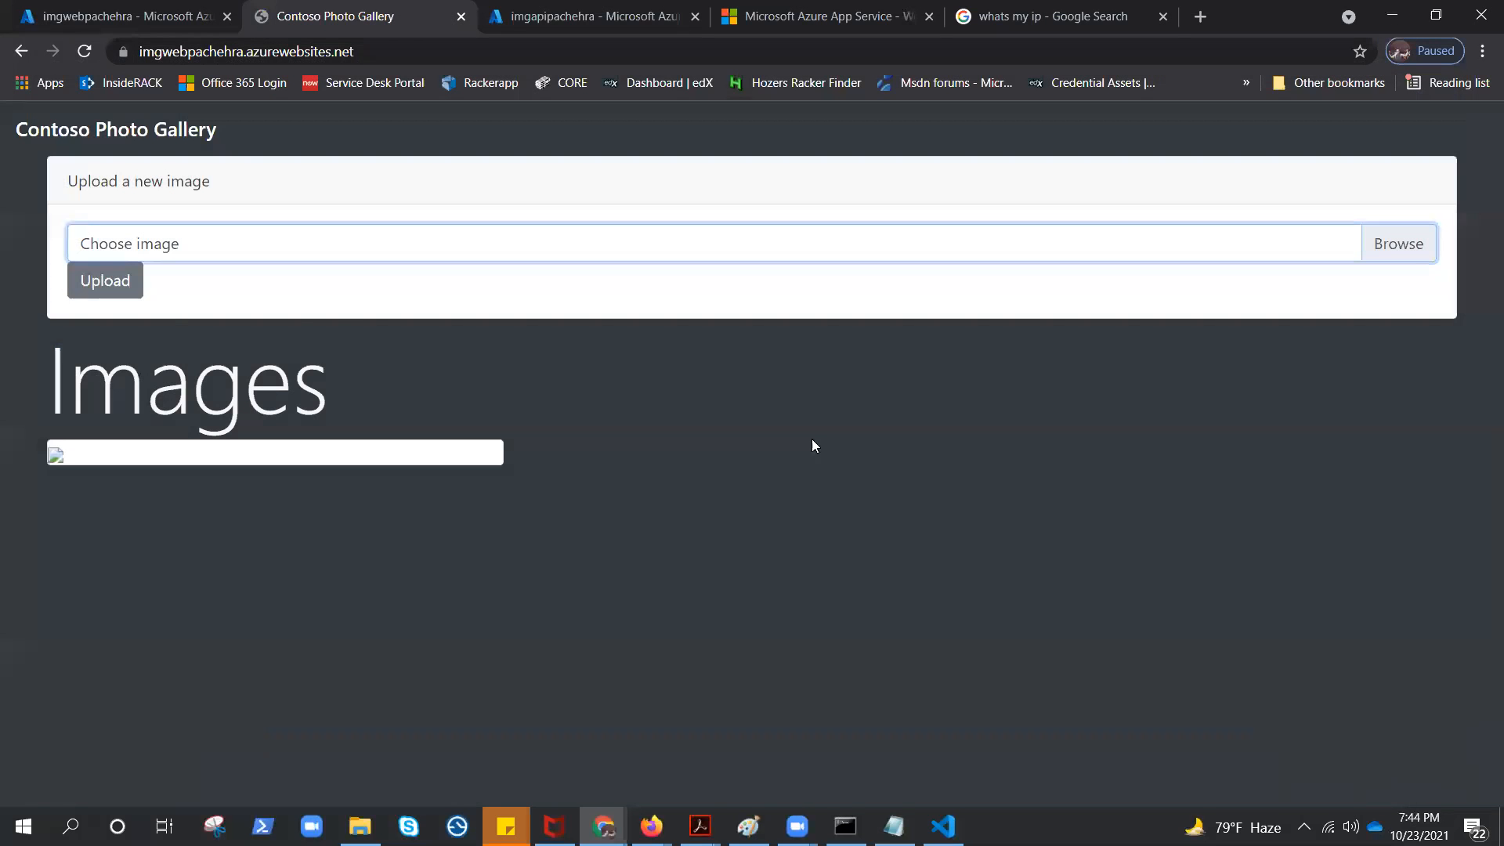
{"action": "left_click", "coordinate": [107, 280]}
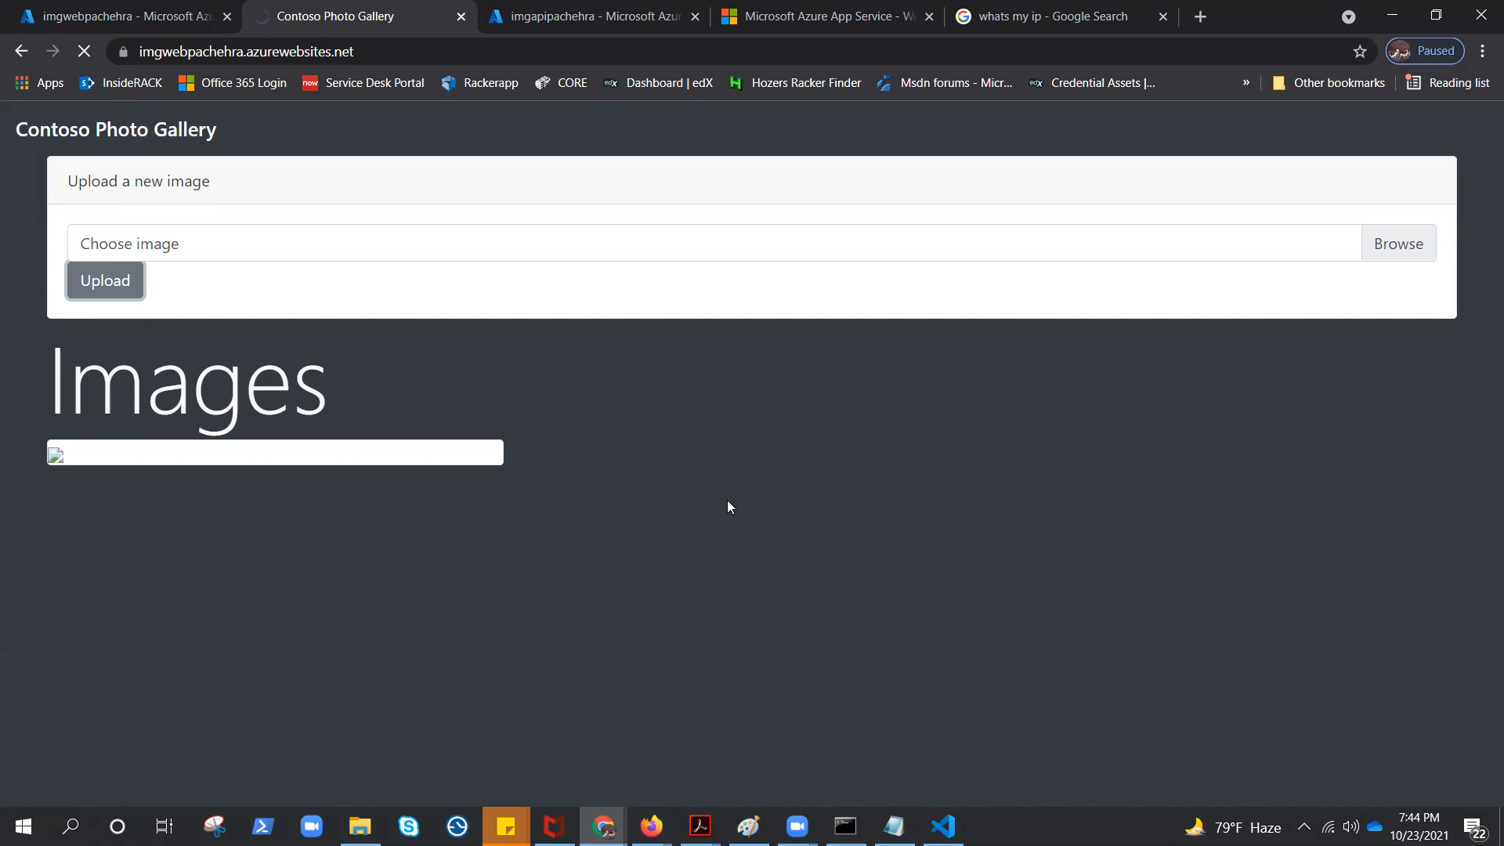
Browse the API app's site and check both its page and the photo gallery for the uploaded image
{"action": "left_click", "coordinate": [595, 17]}
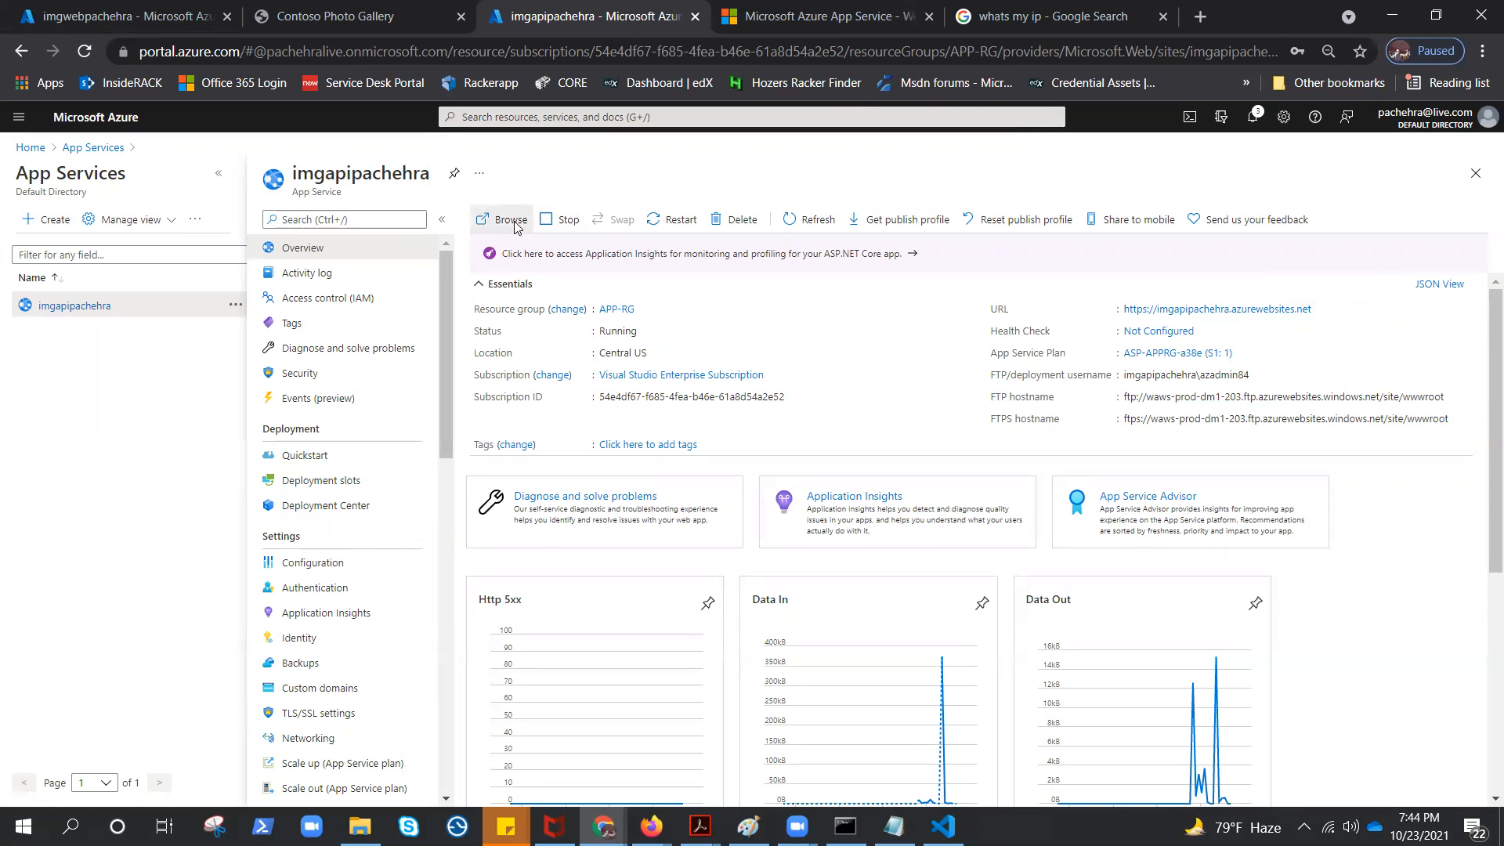
{"action": "left_click", "coordinate": [516, 226]}
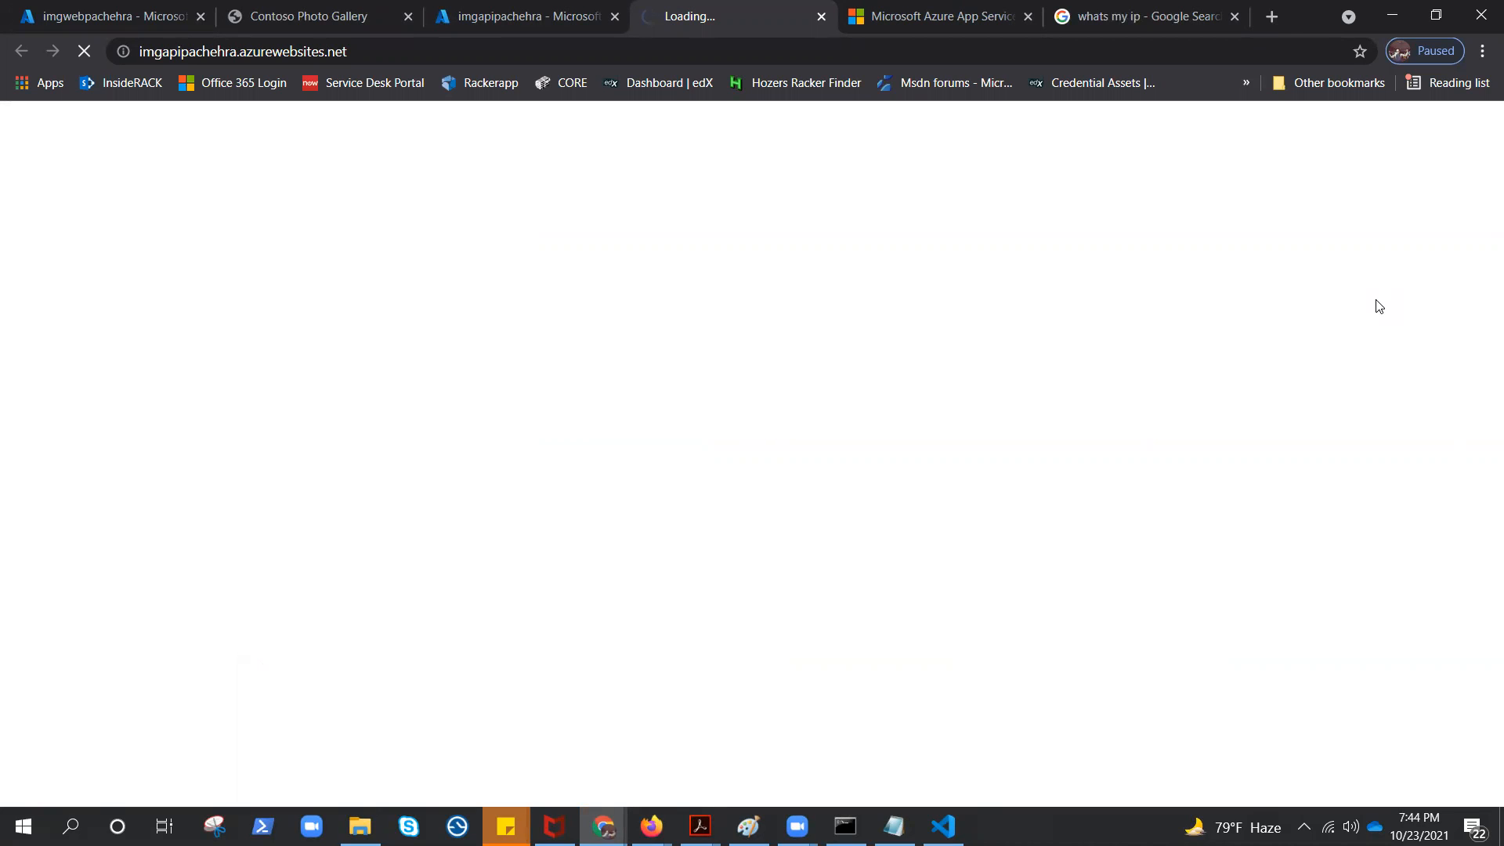
{"action": "left_click", "coordinate": [327, 18]}
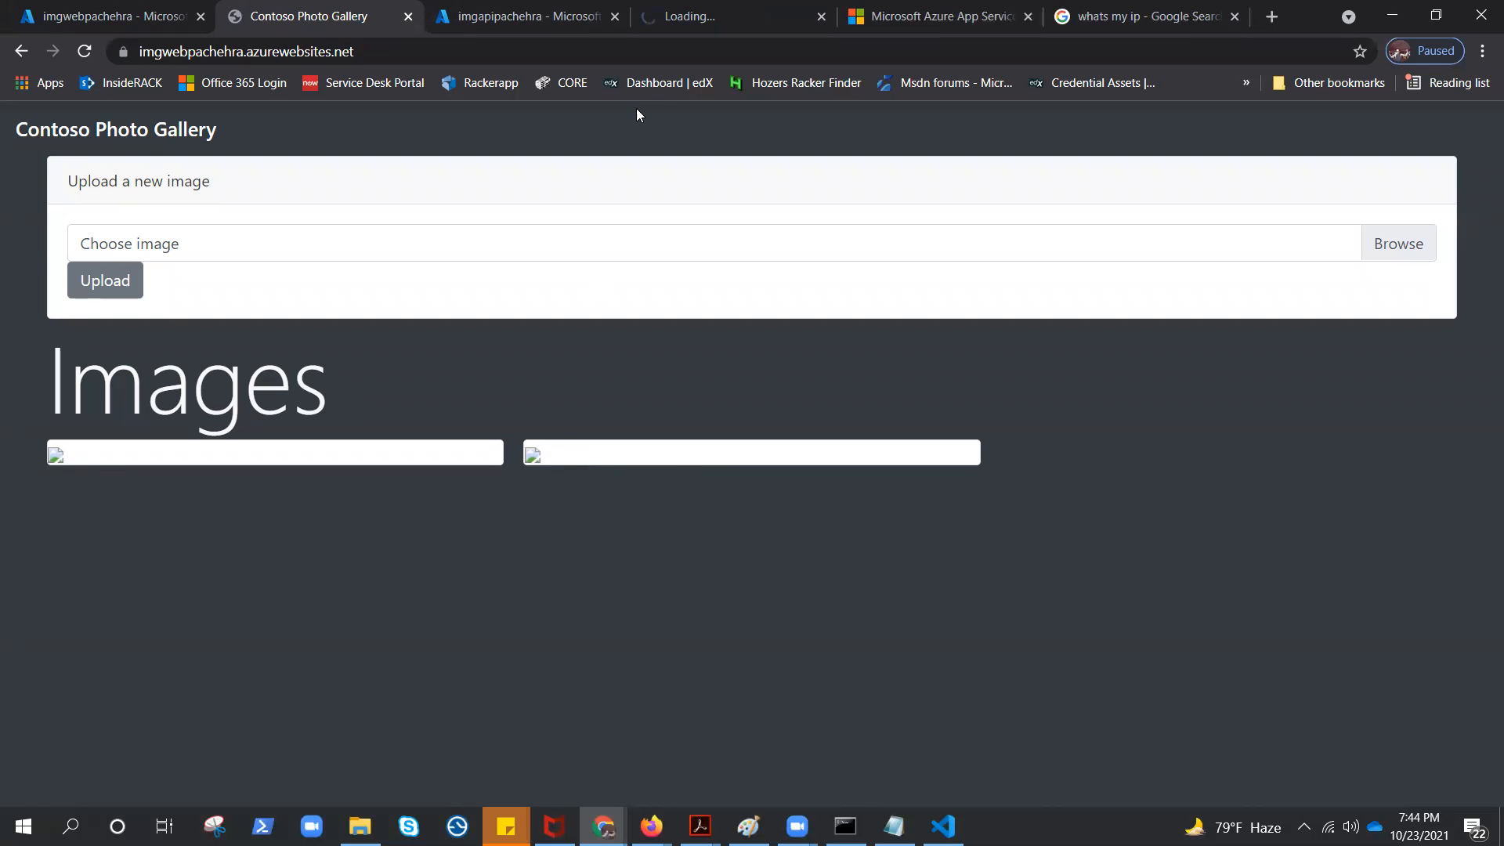
{"action": "left_click", "coordinate": [696, 14]}
{"action": "left_click", "coordinate": [85, 52]}
Open the photo gallery's address in an incognito window to check its images, and return to the main browser window
{"action": "left_click", "coordinate": [421, 52]}
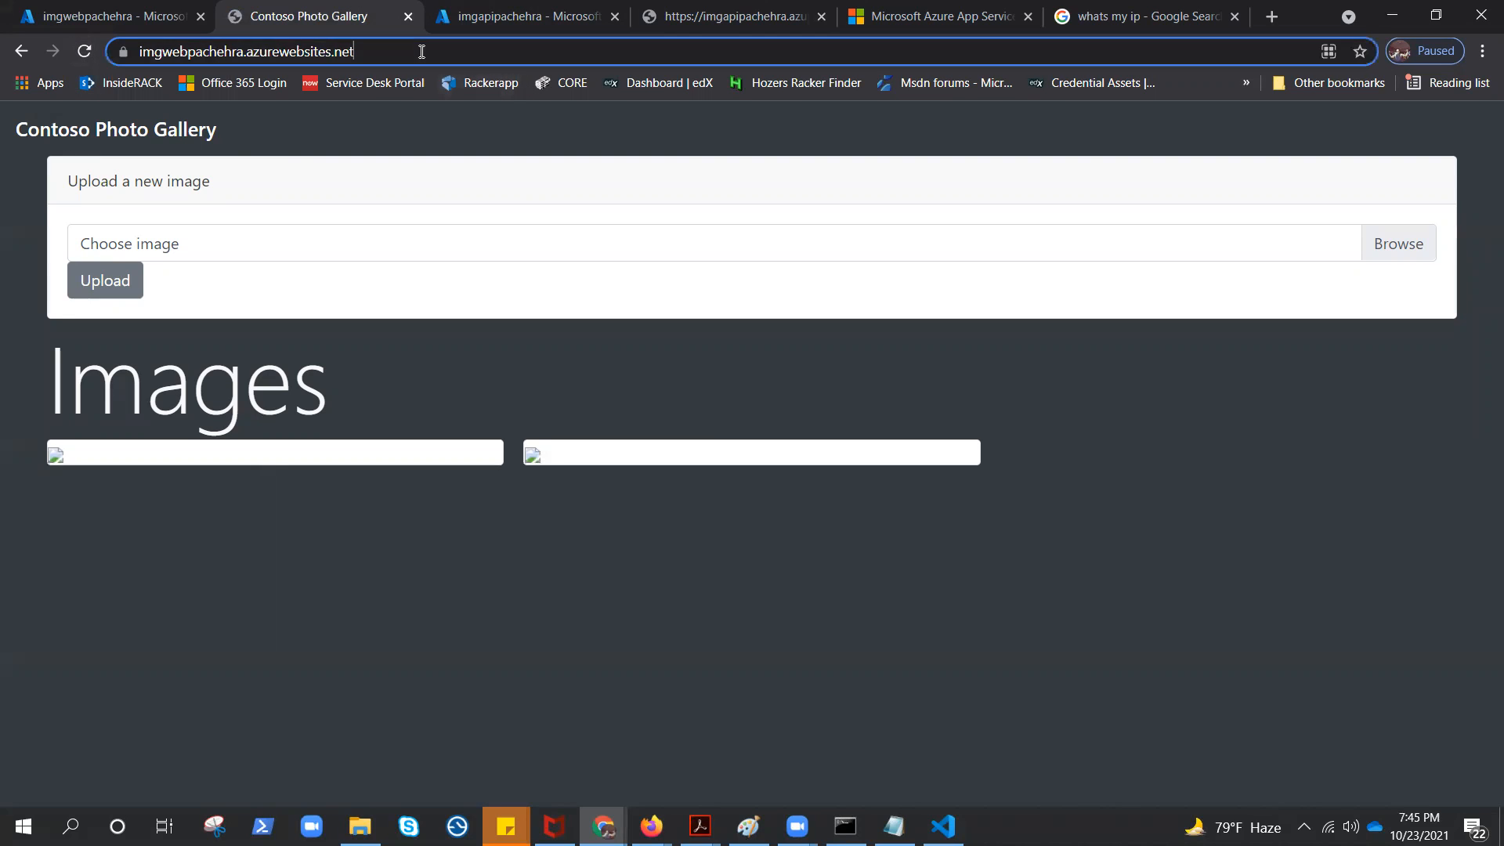
{"action": "key", "text": "ctrl+a"}
{"action": "key", "text": "ctrl+c"}
{"action": "left_click", "coordinate": [601, 827]}
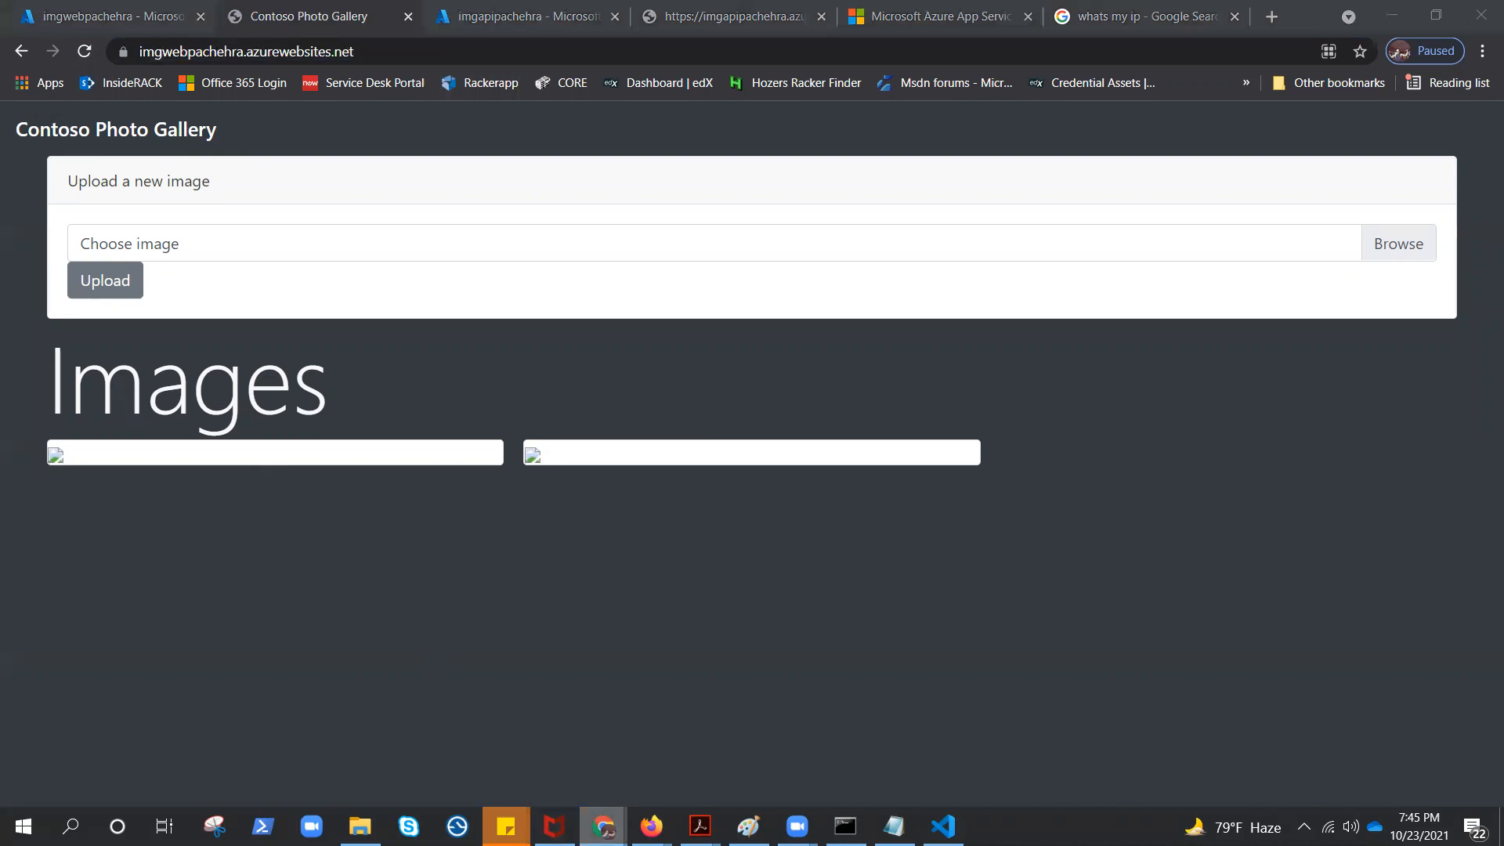
{"action": "right_click", "coordinate": [601, 826]}
{"action": "left_click", "coordinate": [555, 668]}
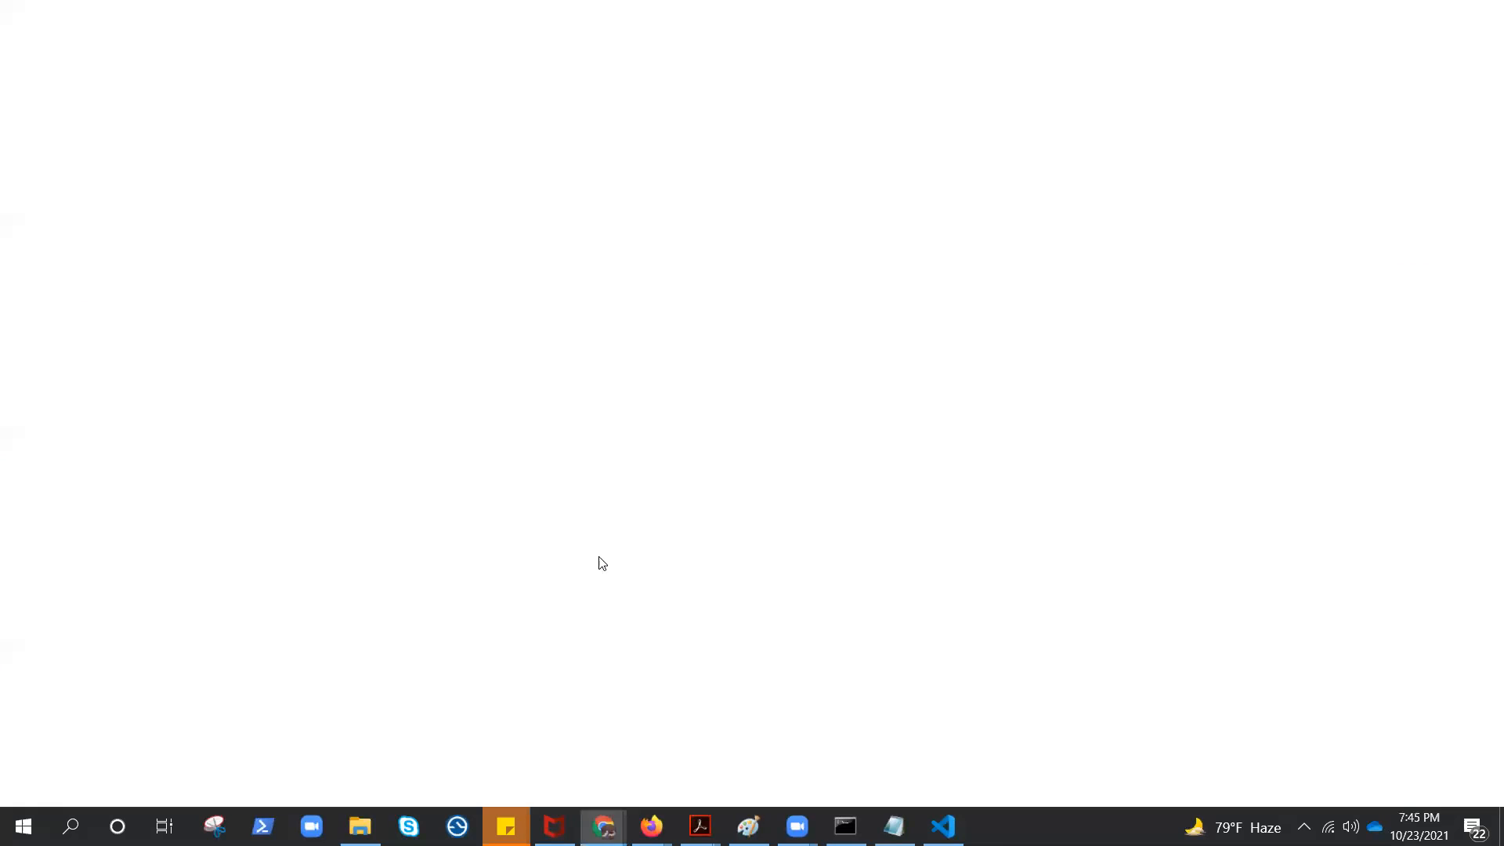
{"action": "key", "text": "ctrl+v"}
{"action": "key", "text": "Return"}
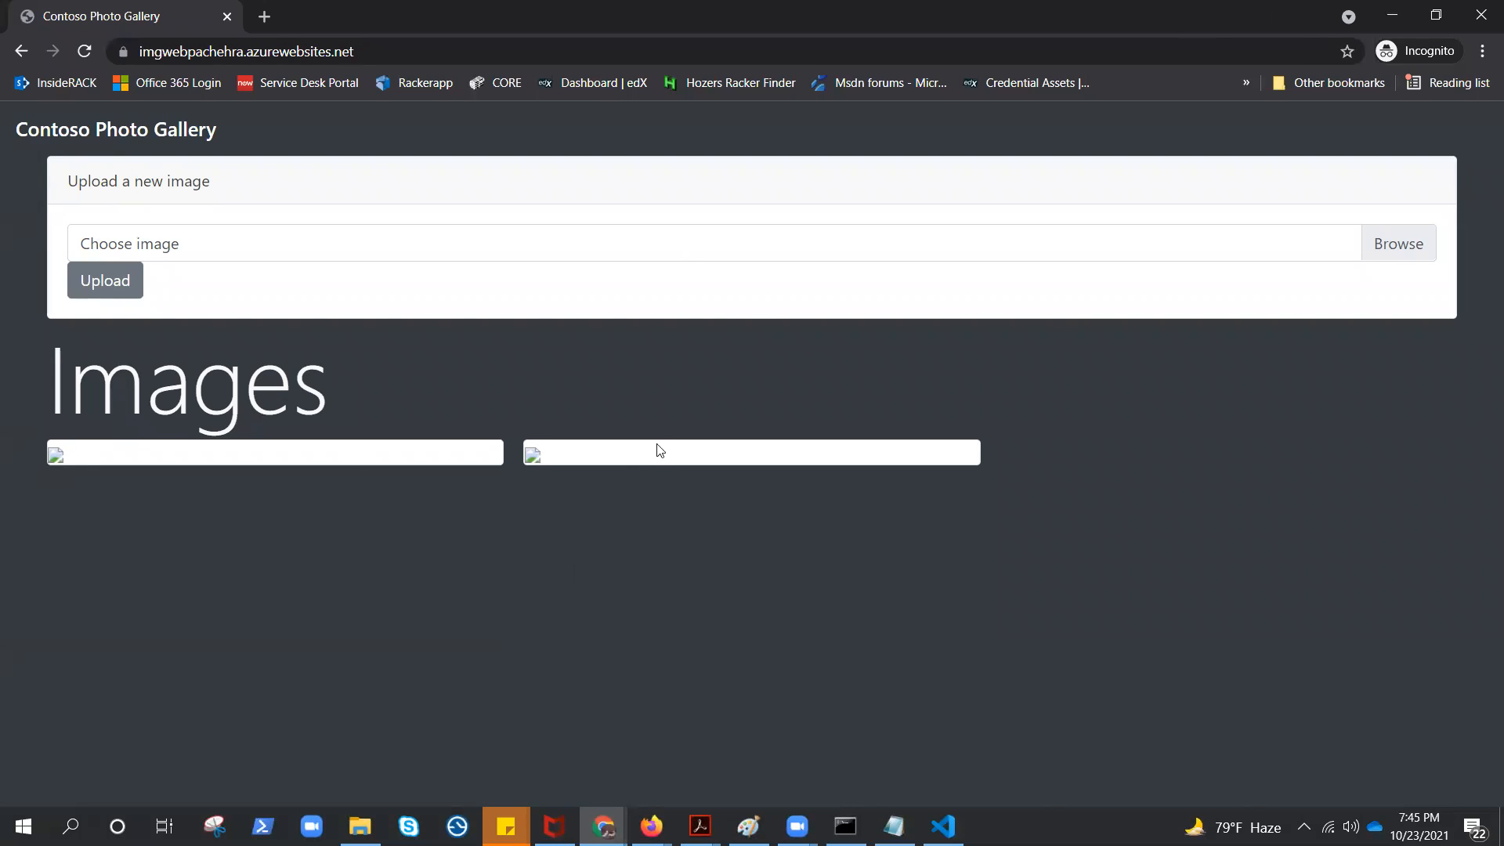
{"action": "left_click", "coordinate": [1392, 14]}
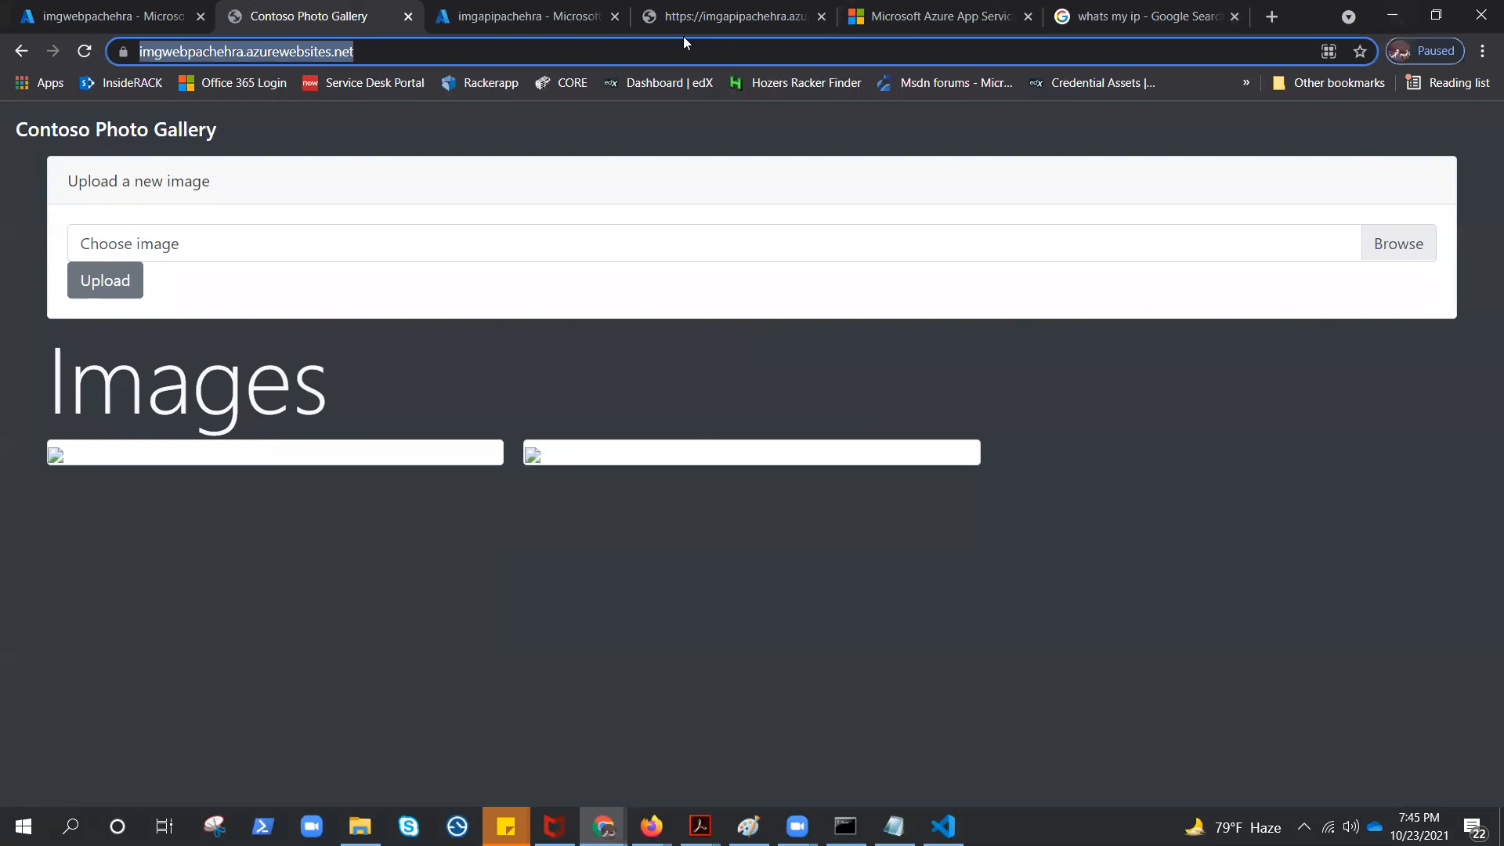
Examine the storage account host and the first image's blob URL listed on the API app's site
{"action": "left_click", "coordinate": [493, 21]}
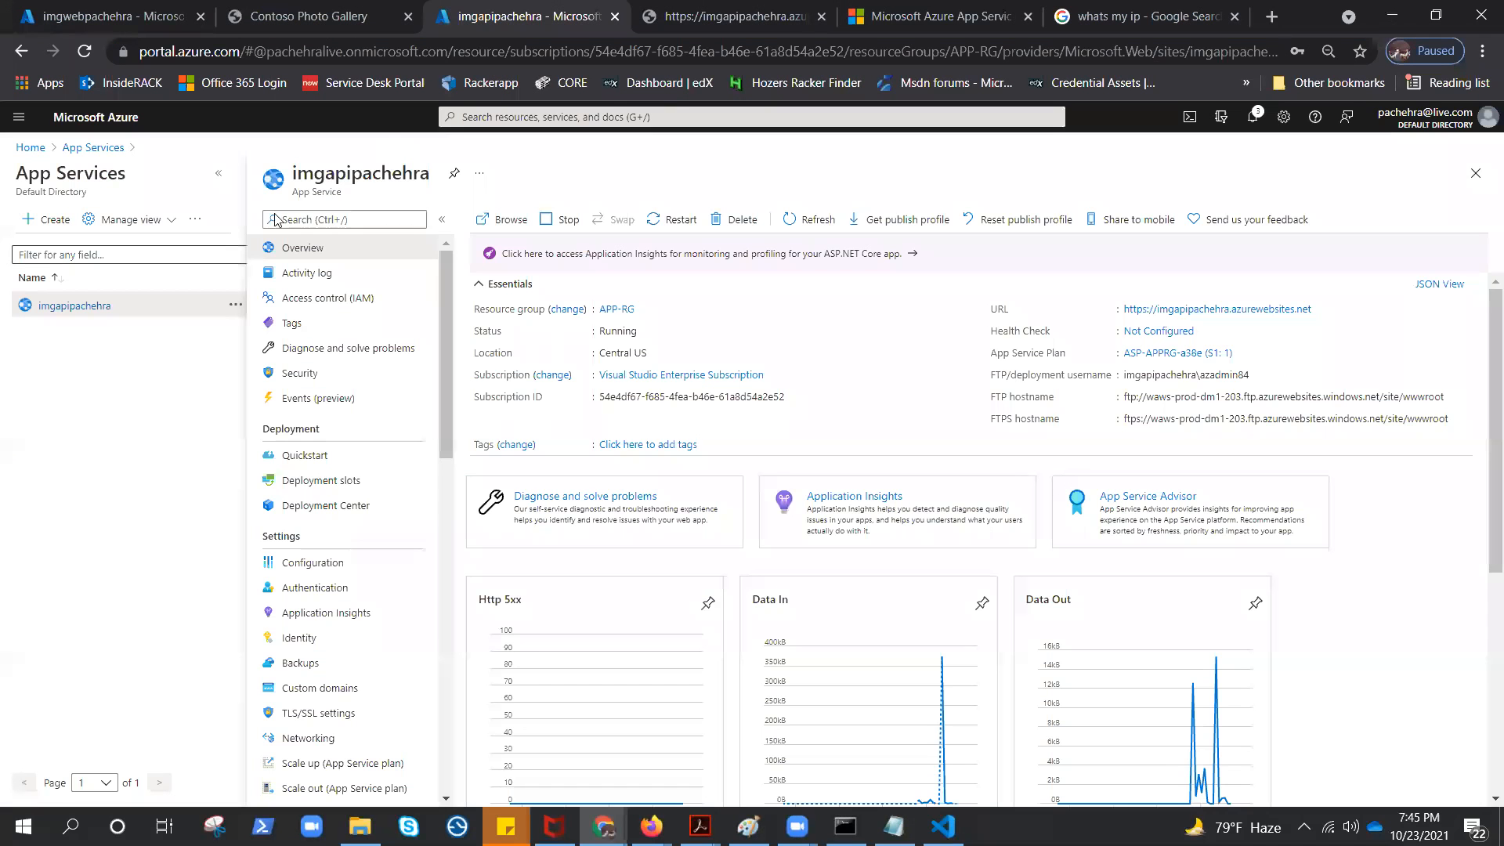
{"action": "left_click", "coordinate": [702, 11]}
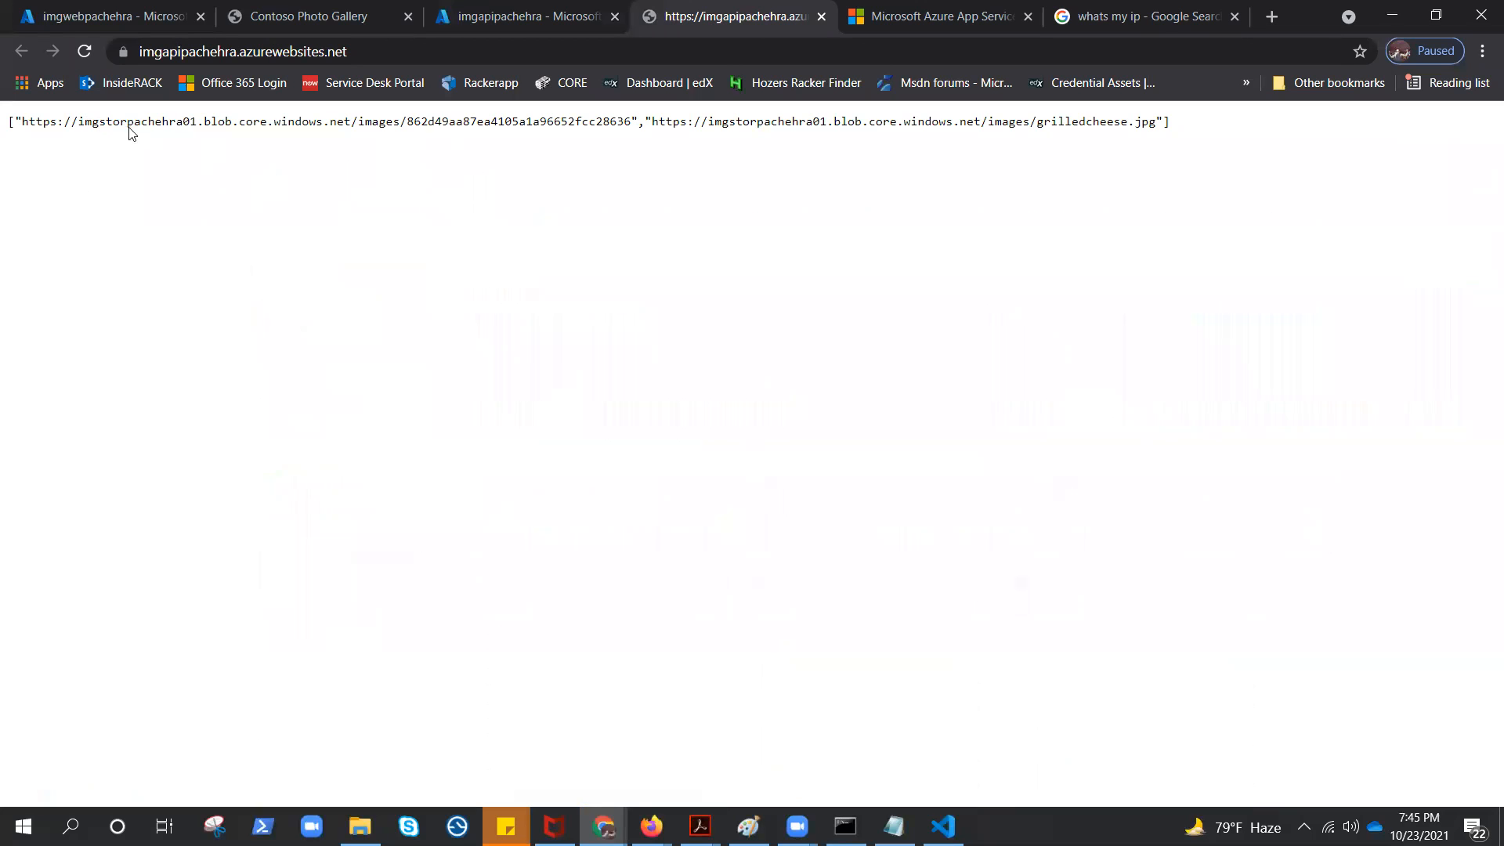
{"action": "left_click_drag", "start_coordinate": [79, 123], "coordinate": [381, 124]}
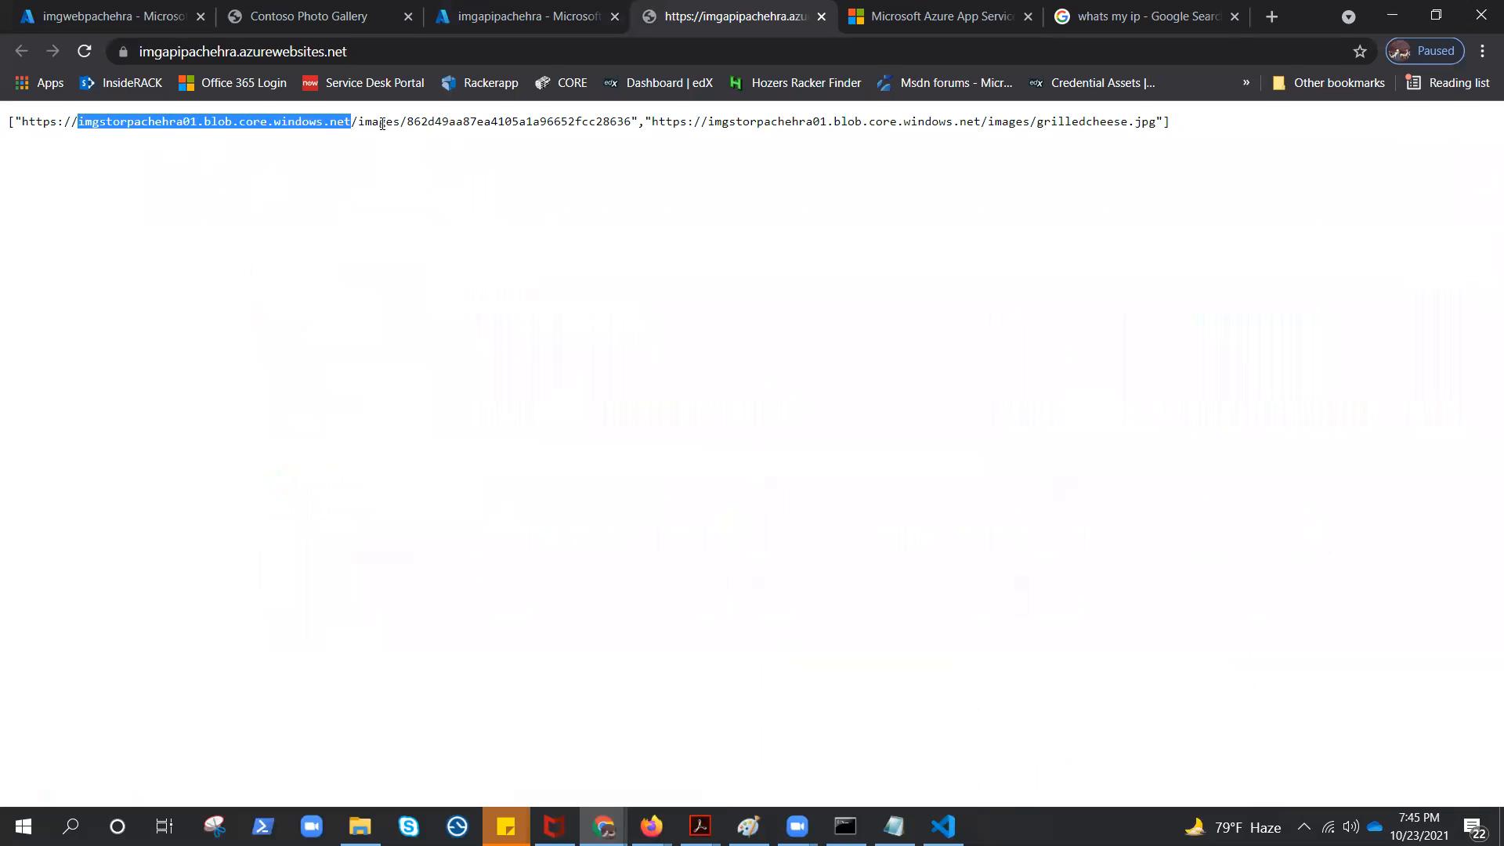
{"action": "left_click", "coordinate": [382, 124]}
{"action": "left_click_drag", "start_coordinate": [630, 121], "coordinate": [25, 117]}
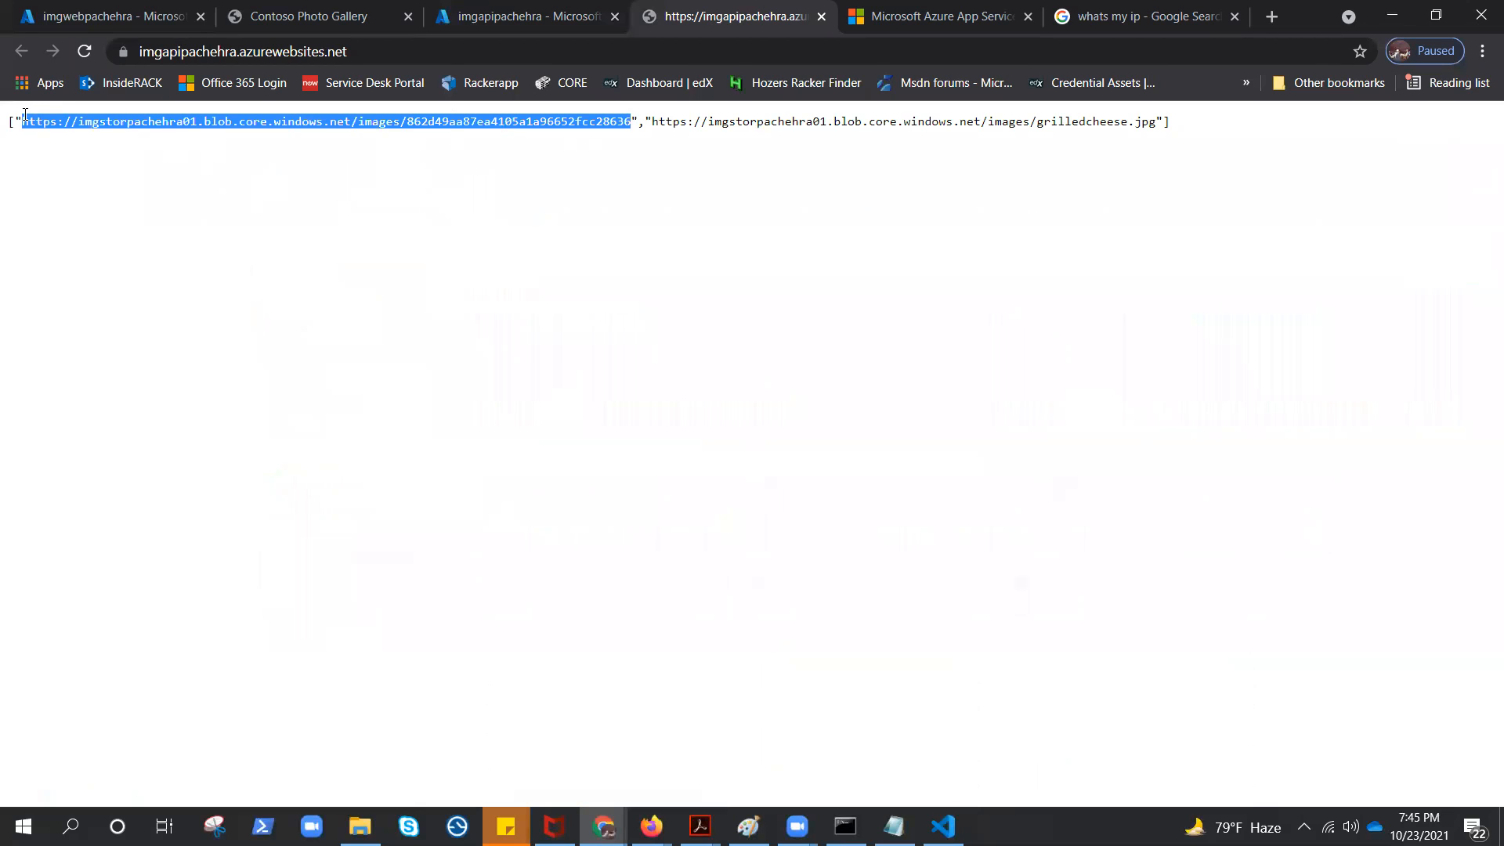
Open the images container of the image storage account in the Azure portal to check its blobs
{"action": "left_click", "coordinate": [102, 14]}
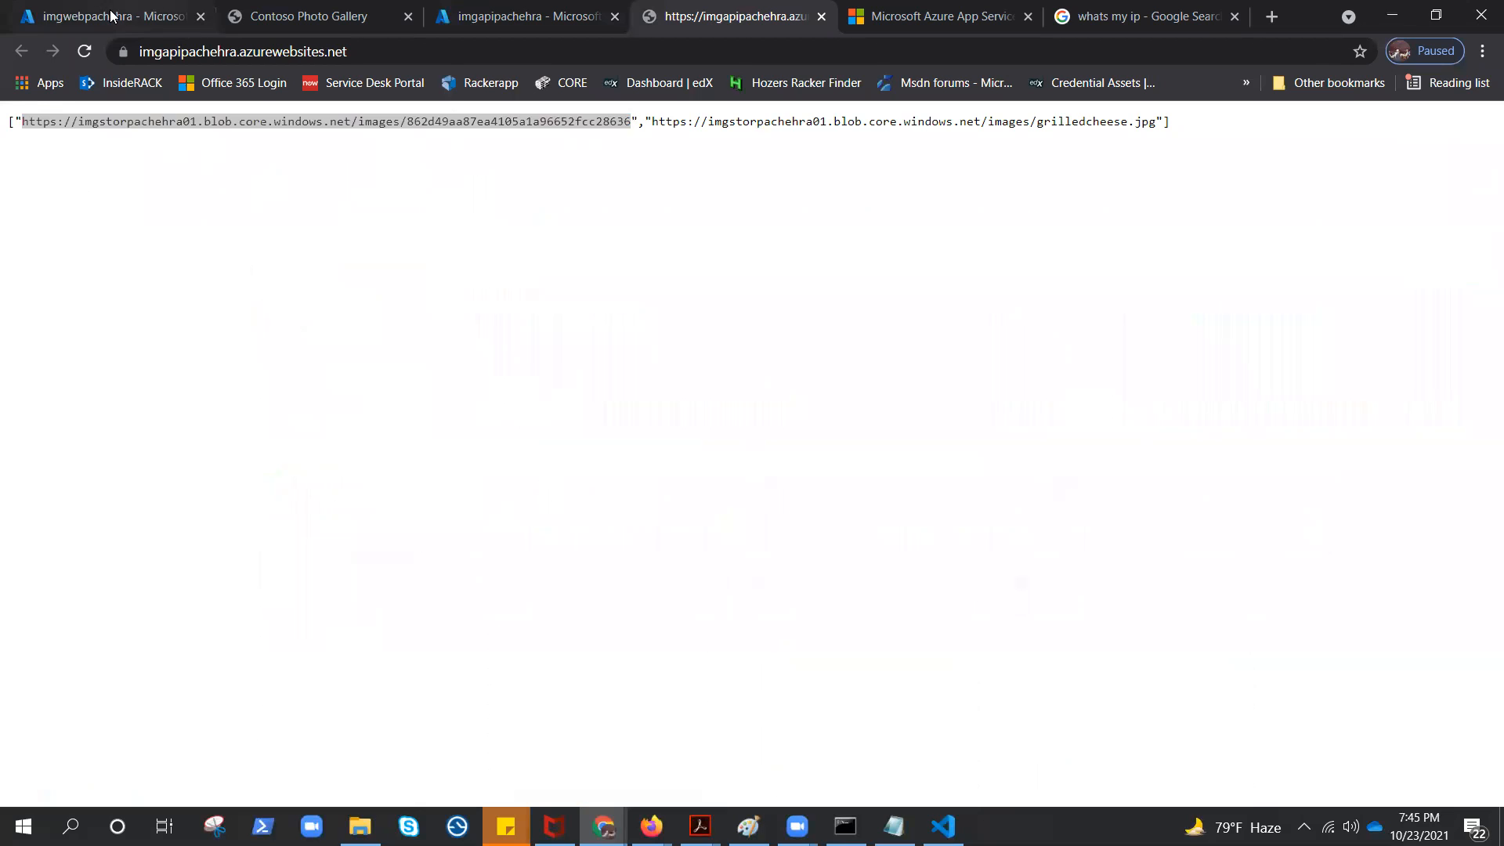
{"action": "left_click", "coordinate": [30, 119]}
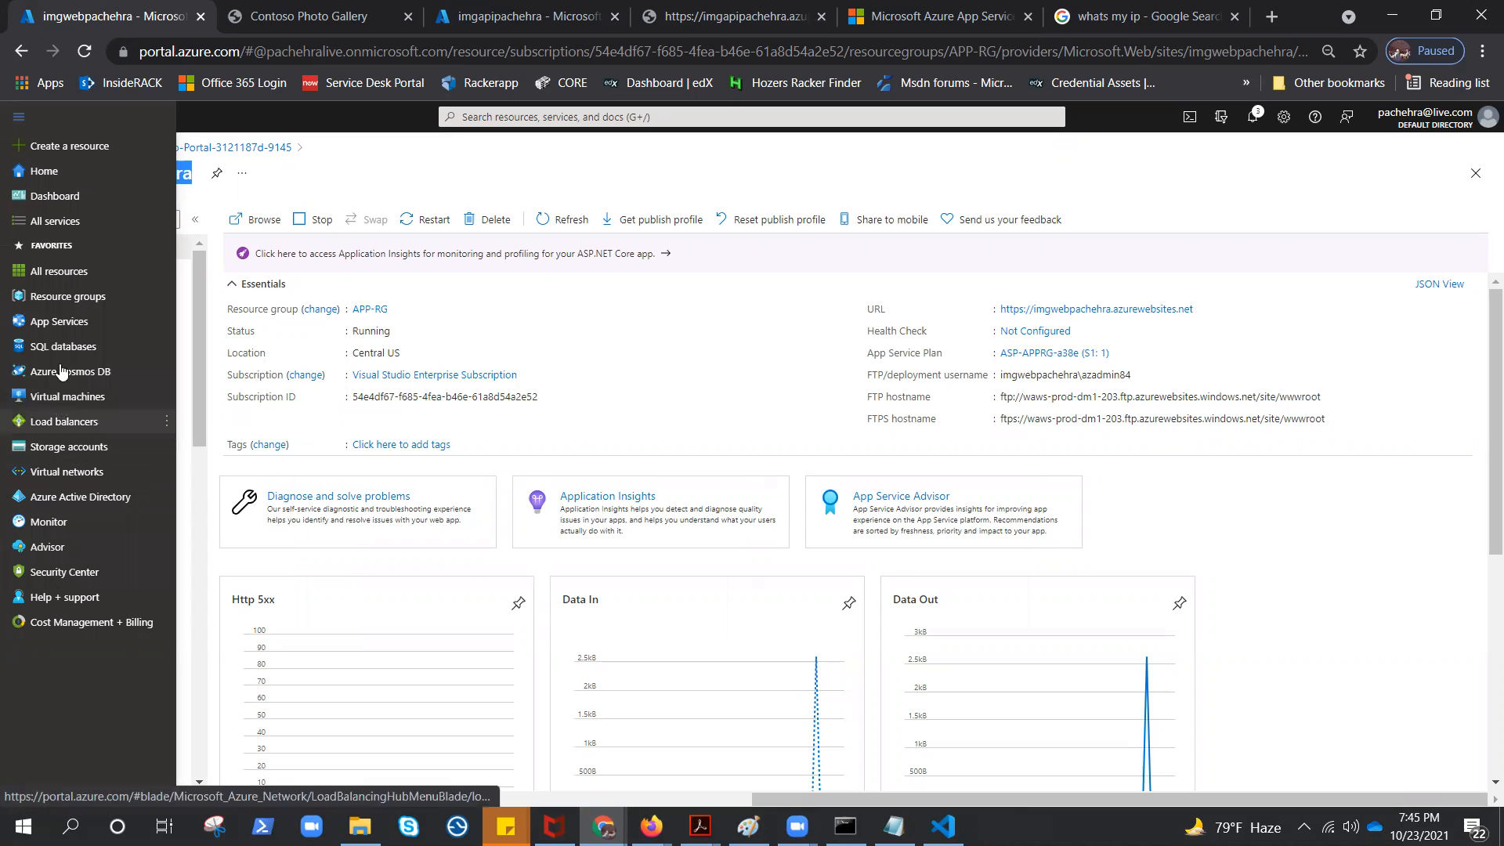
{"action": "mouse_move", "coordinate": [69, 289]}
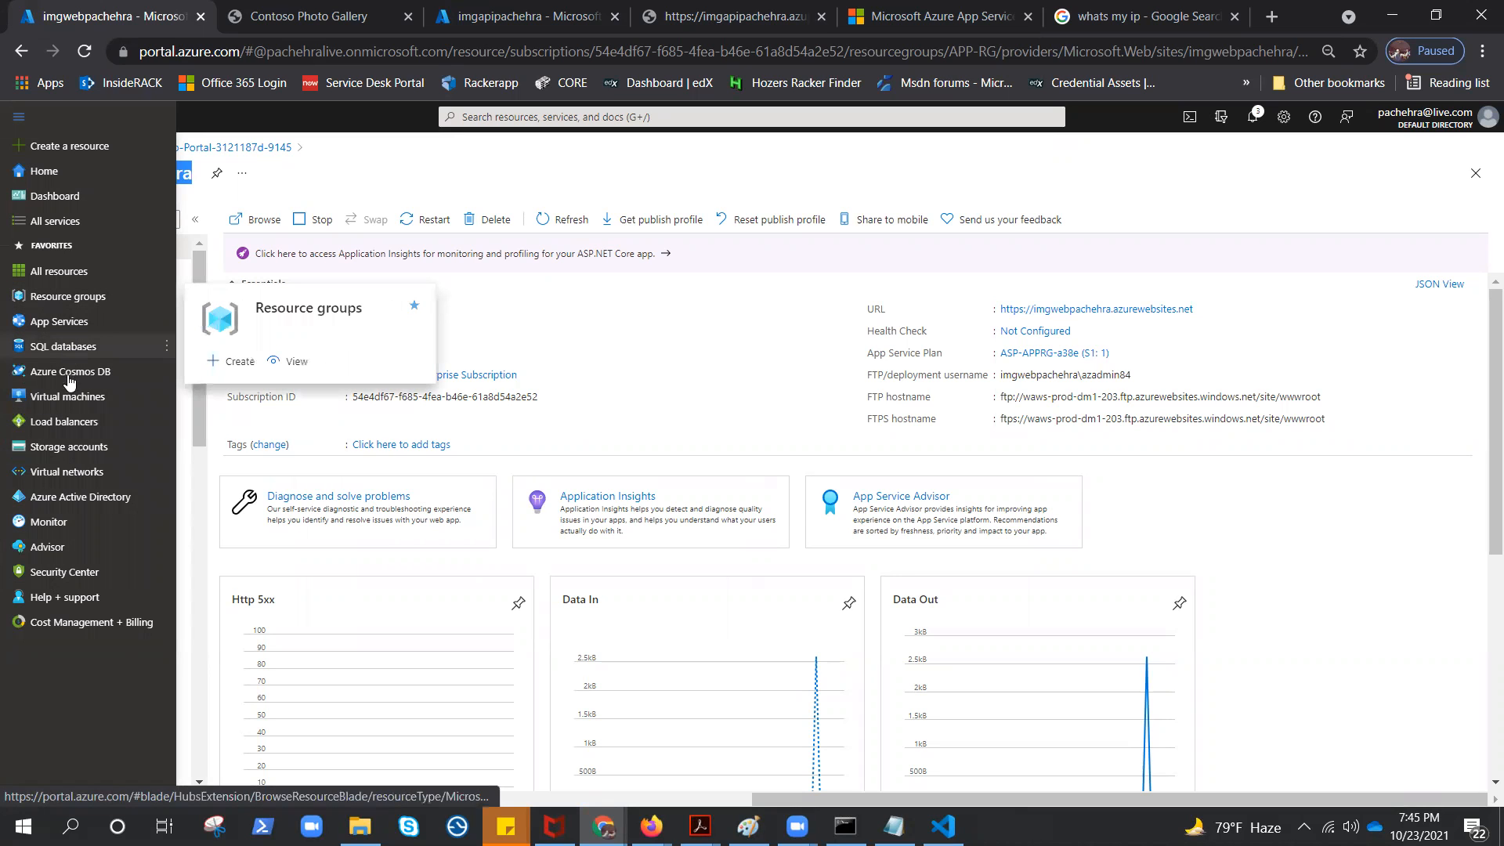
{"action": "left_click", "coordinate": [59, 448]}
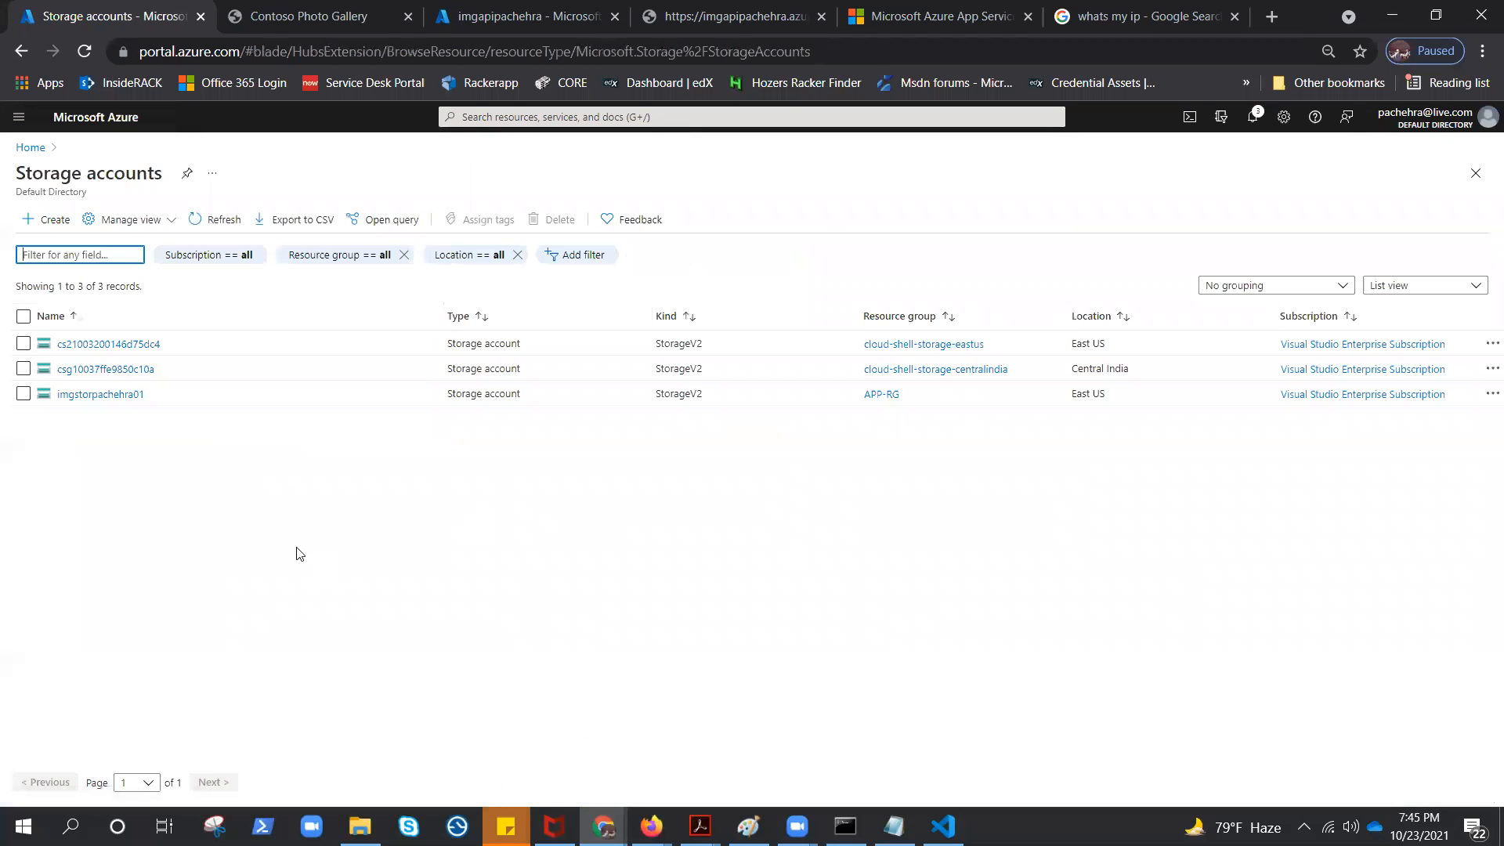
{"action": "left_click", "coordinate": [96, 394]}
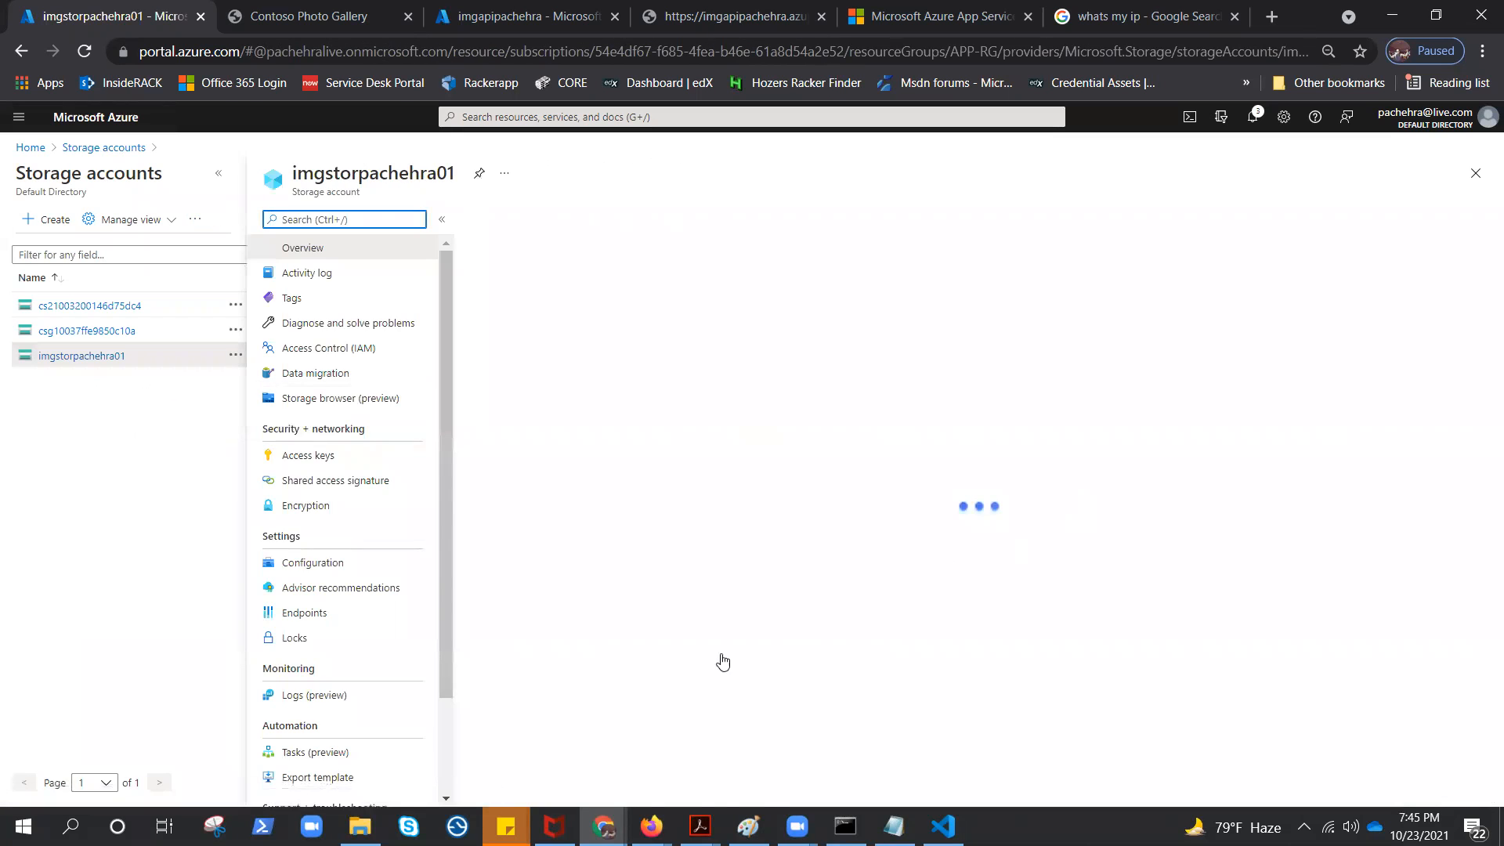
{"action": "left_click", "coordinate": [323, 484]}
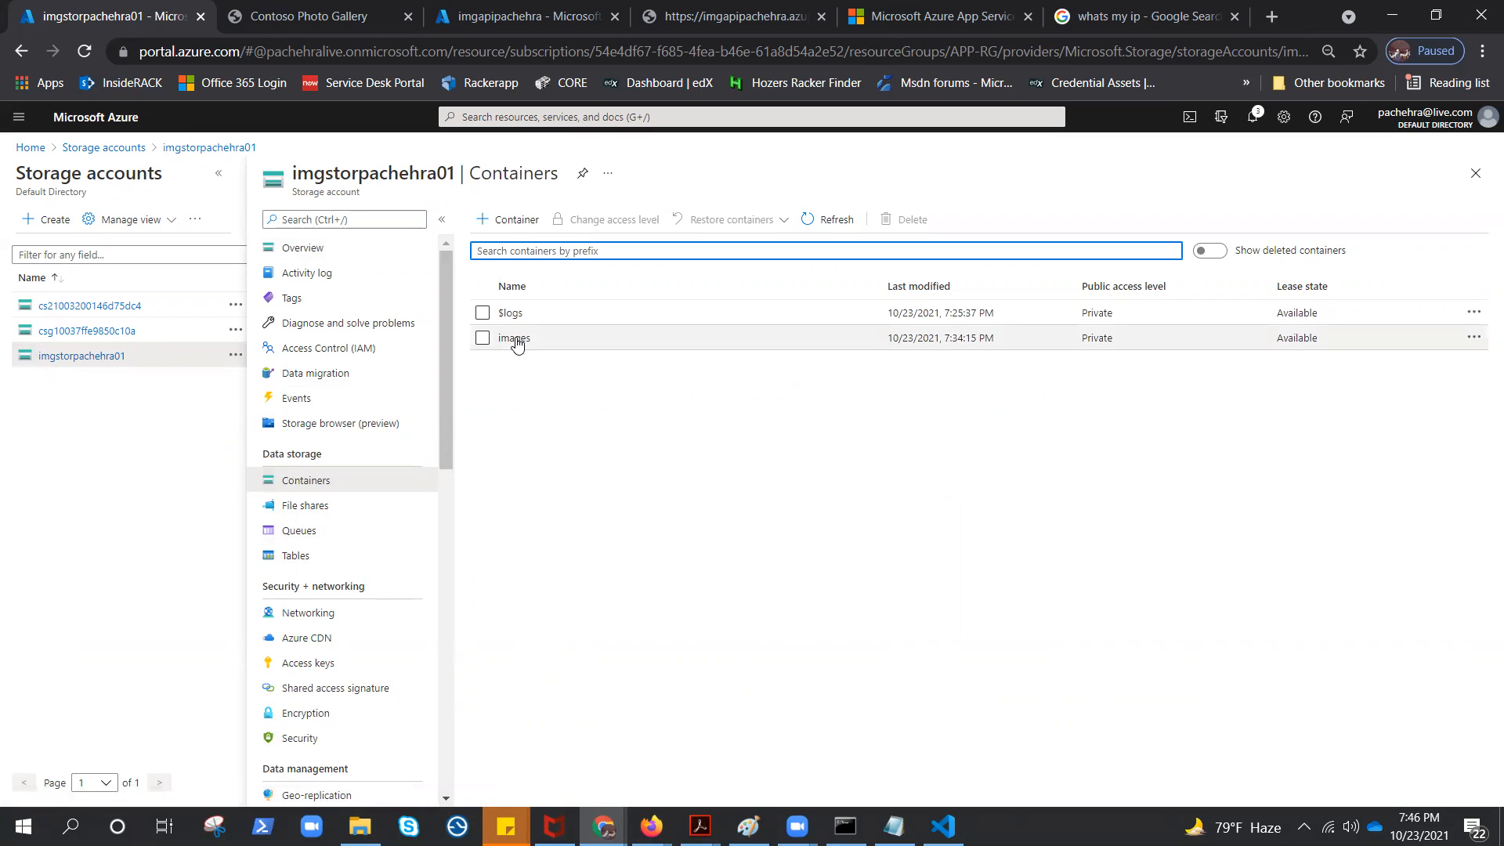
{"action": "left_click", "coordinate": [515, 339]}
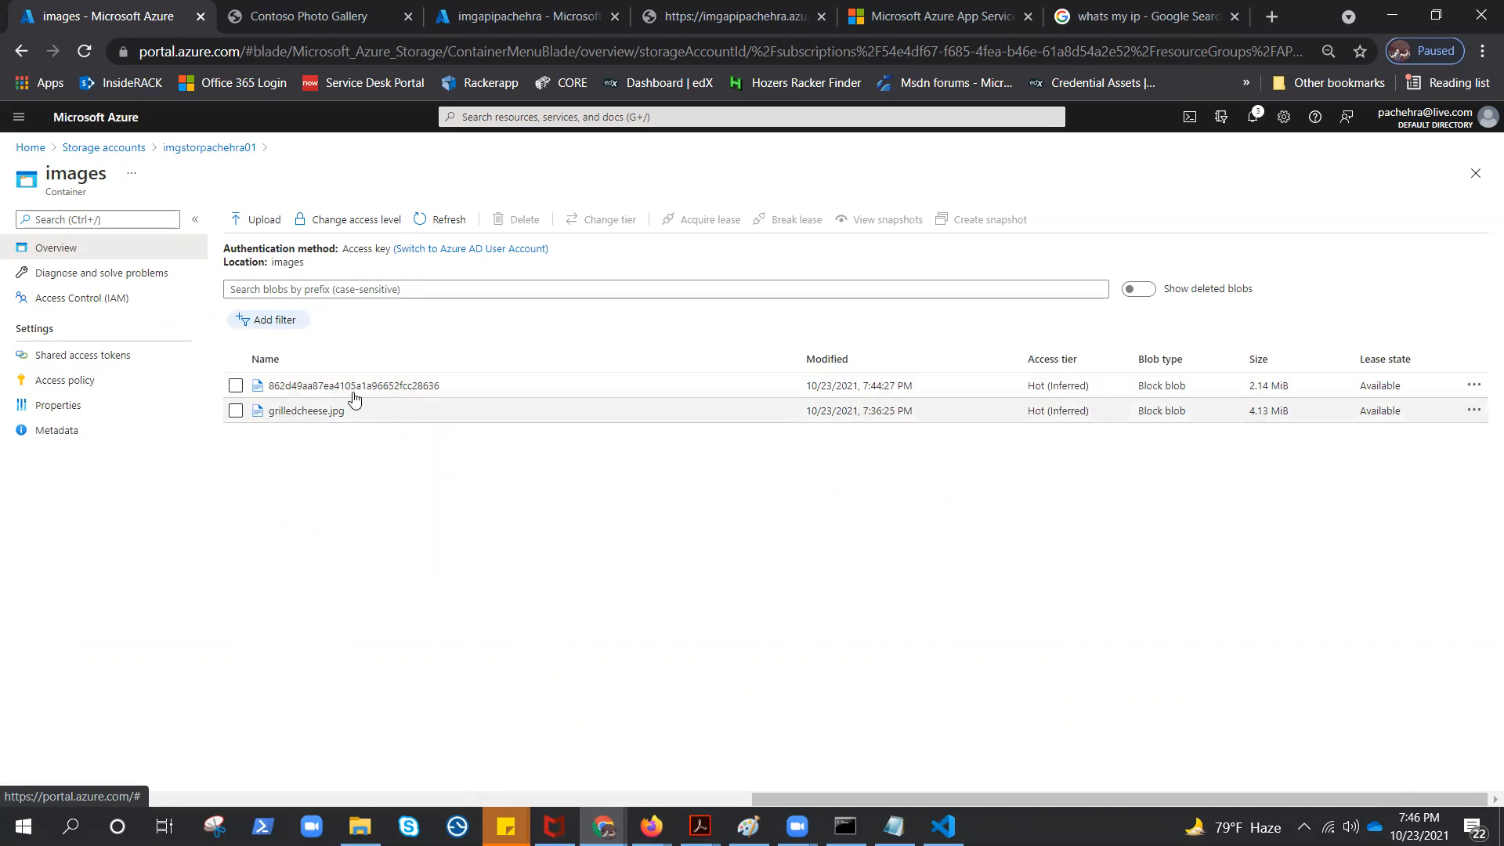
Copy the first image's blob URL from the API app's site and open it in the neighbouring browser tab
{"action": "left_click", "coordinate": [765, 21]}
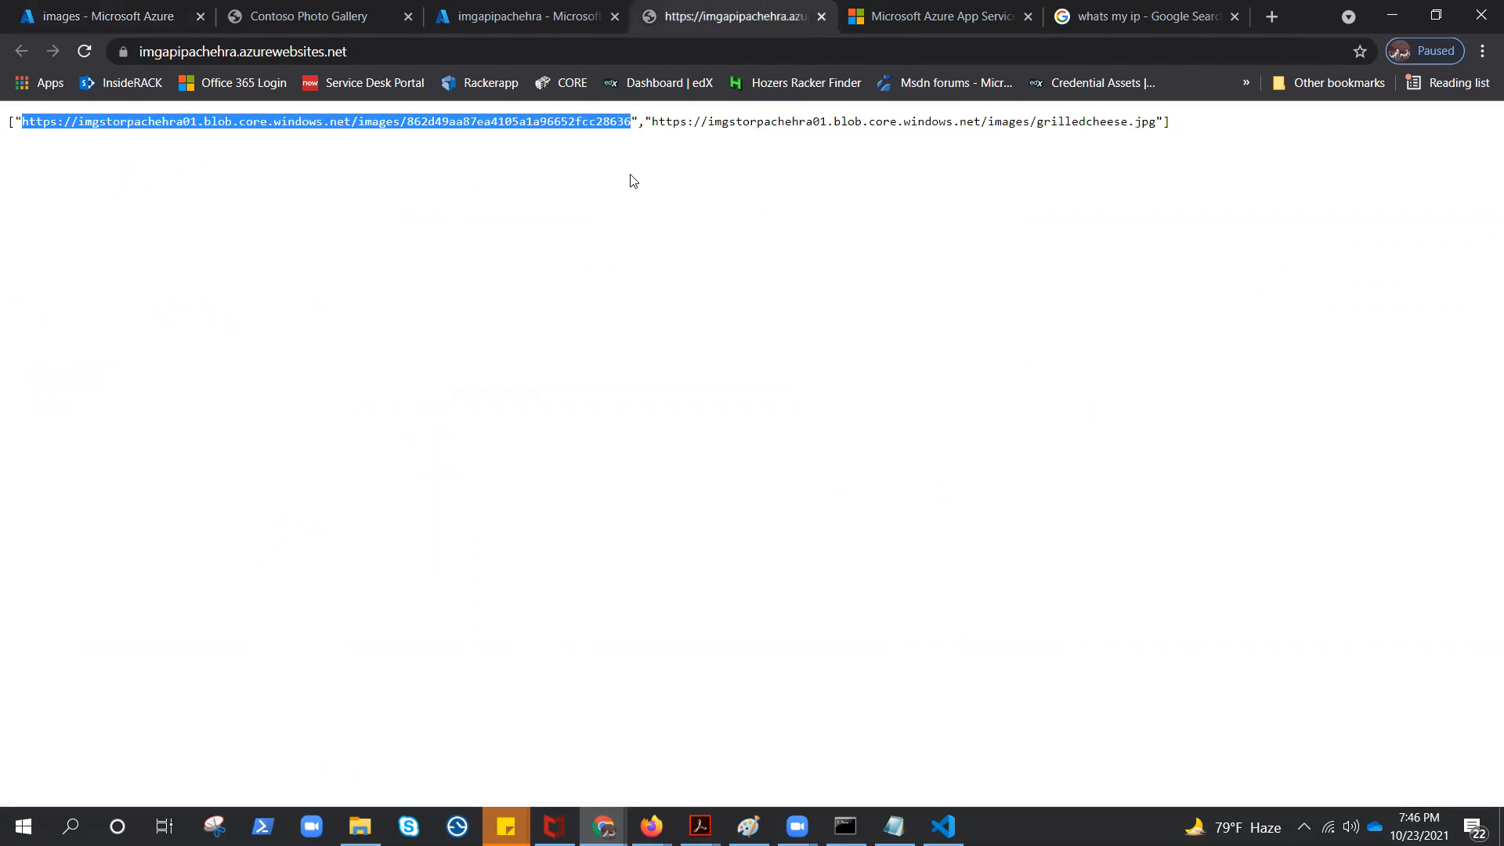
{"action": "right_click", "coordinate": [452, 119]}
{"action": "left_click", "coordinate": [484, 138]}
{"action": "key", "text": "ctrl+Tab"}
{"action": "left_click", "coordinate": [906, 46]}
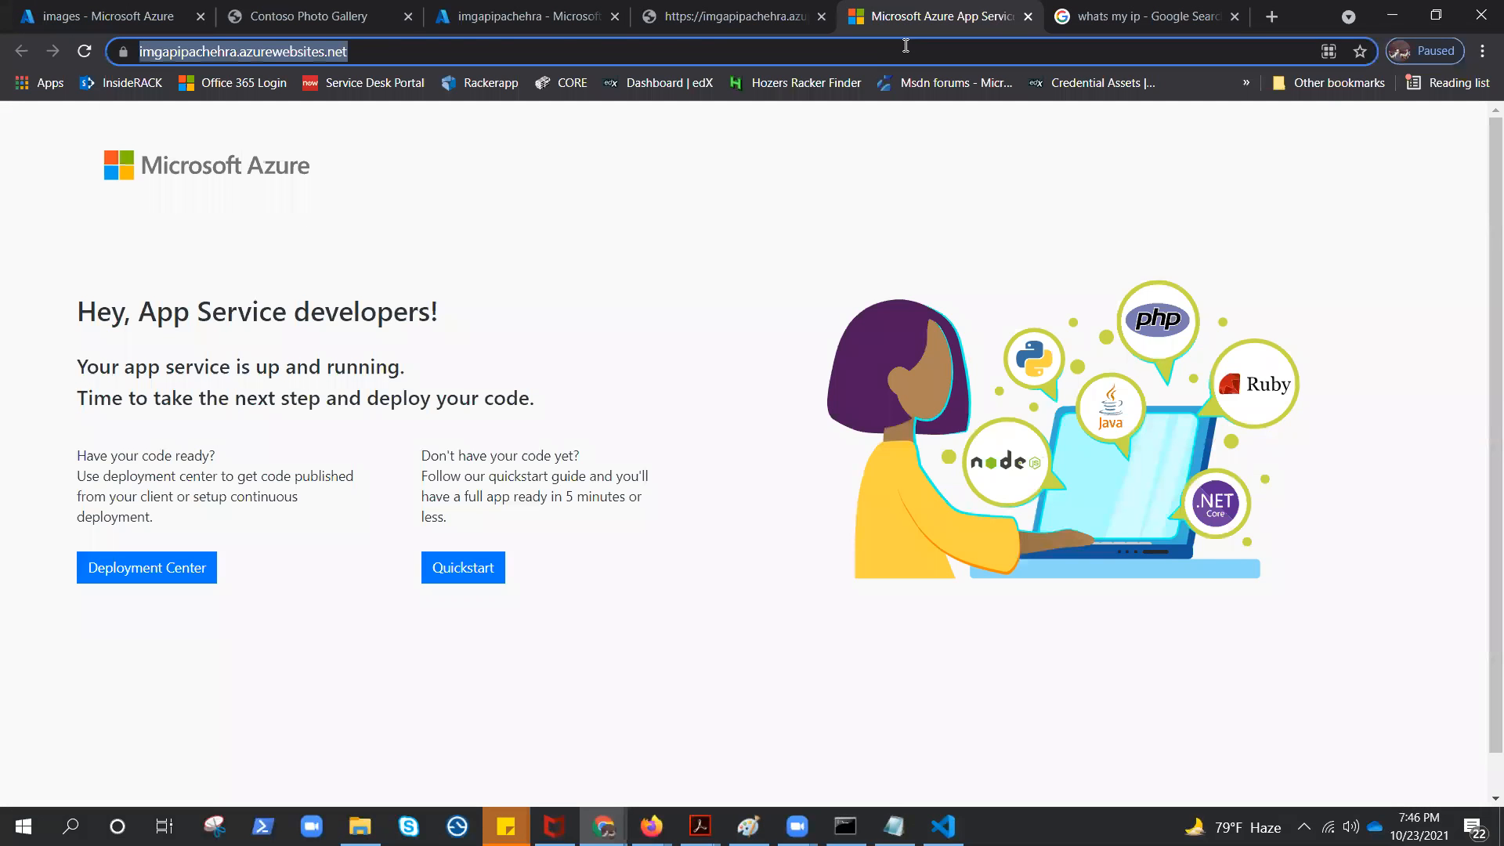
{"action": "key", "text": "ctrl+v"}
{"action": "key", "text": "Return"}
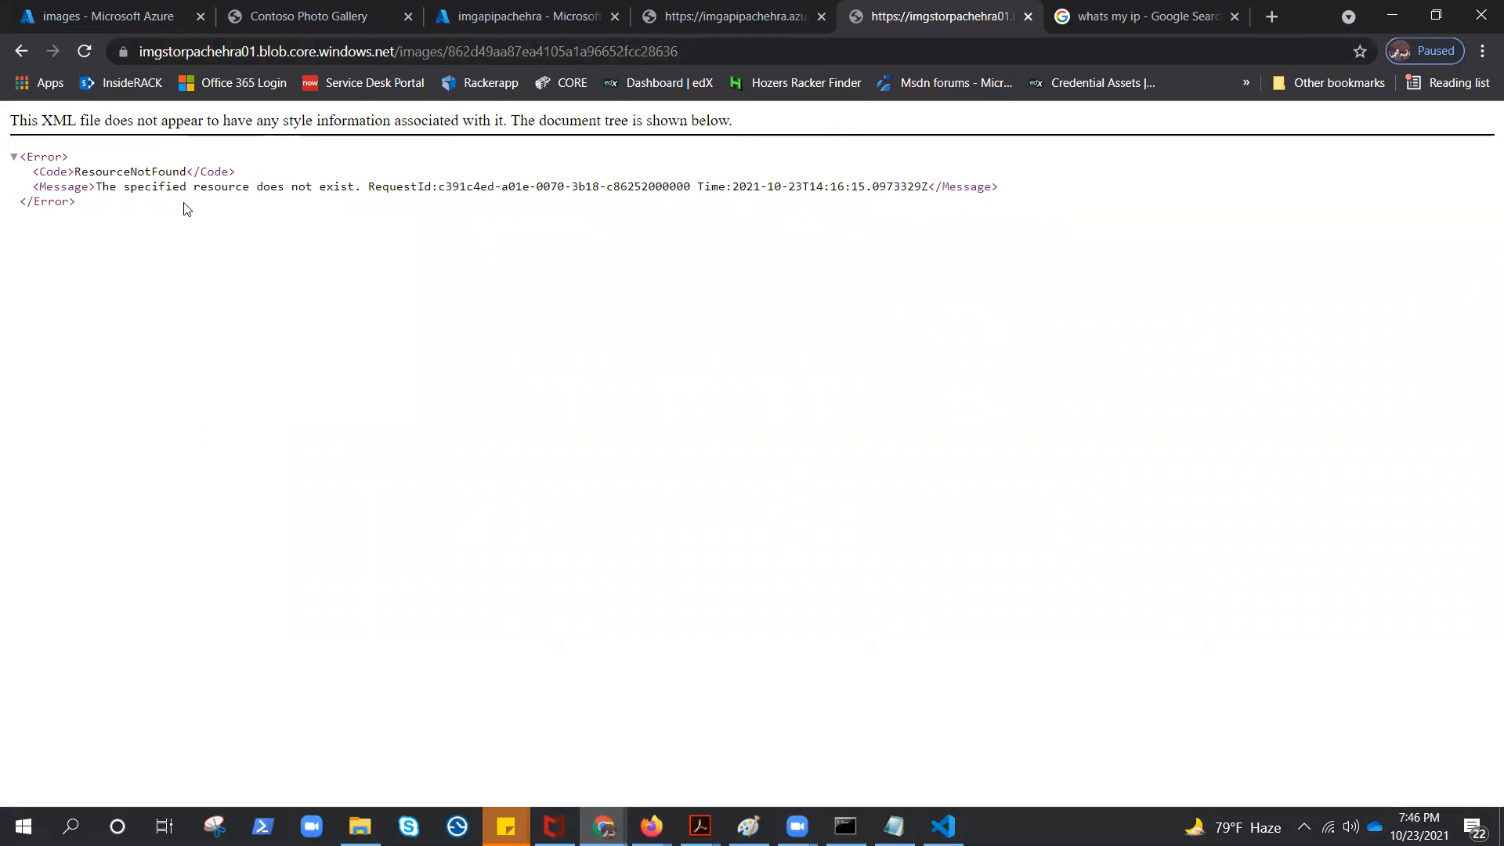
{"action": "left_click", "coordinate": [740, 12]}
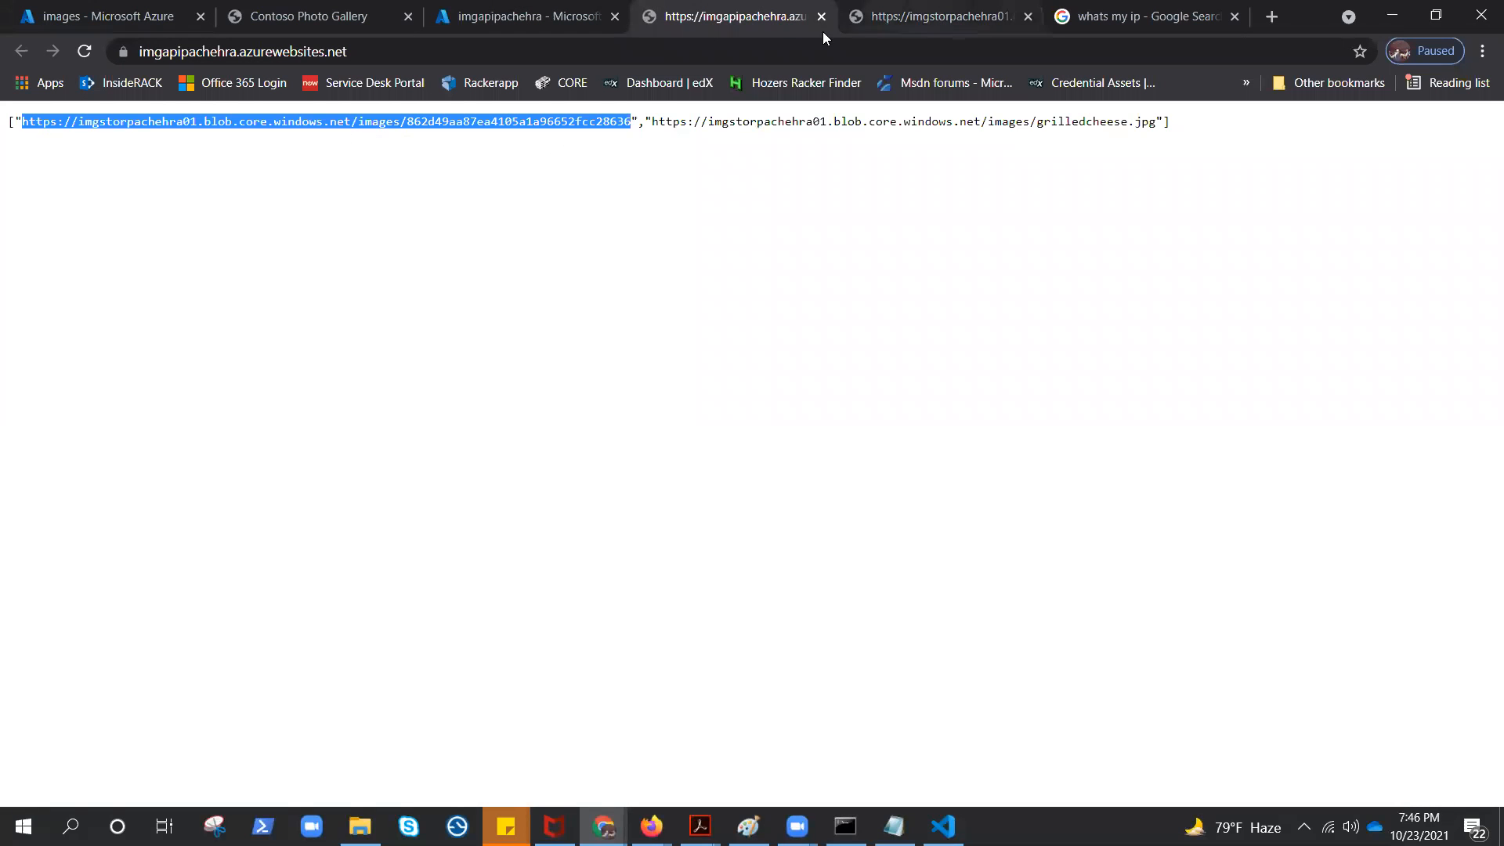
{"action": "left_click", "coordinate": [918, 17]}
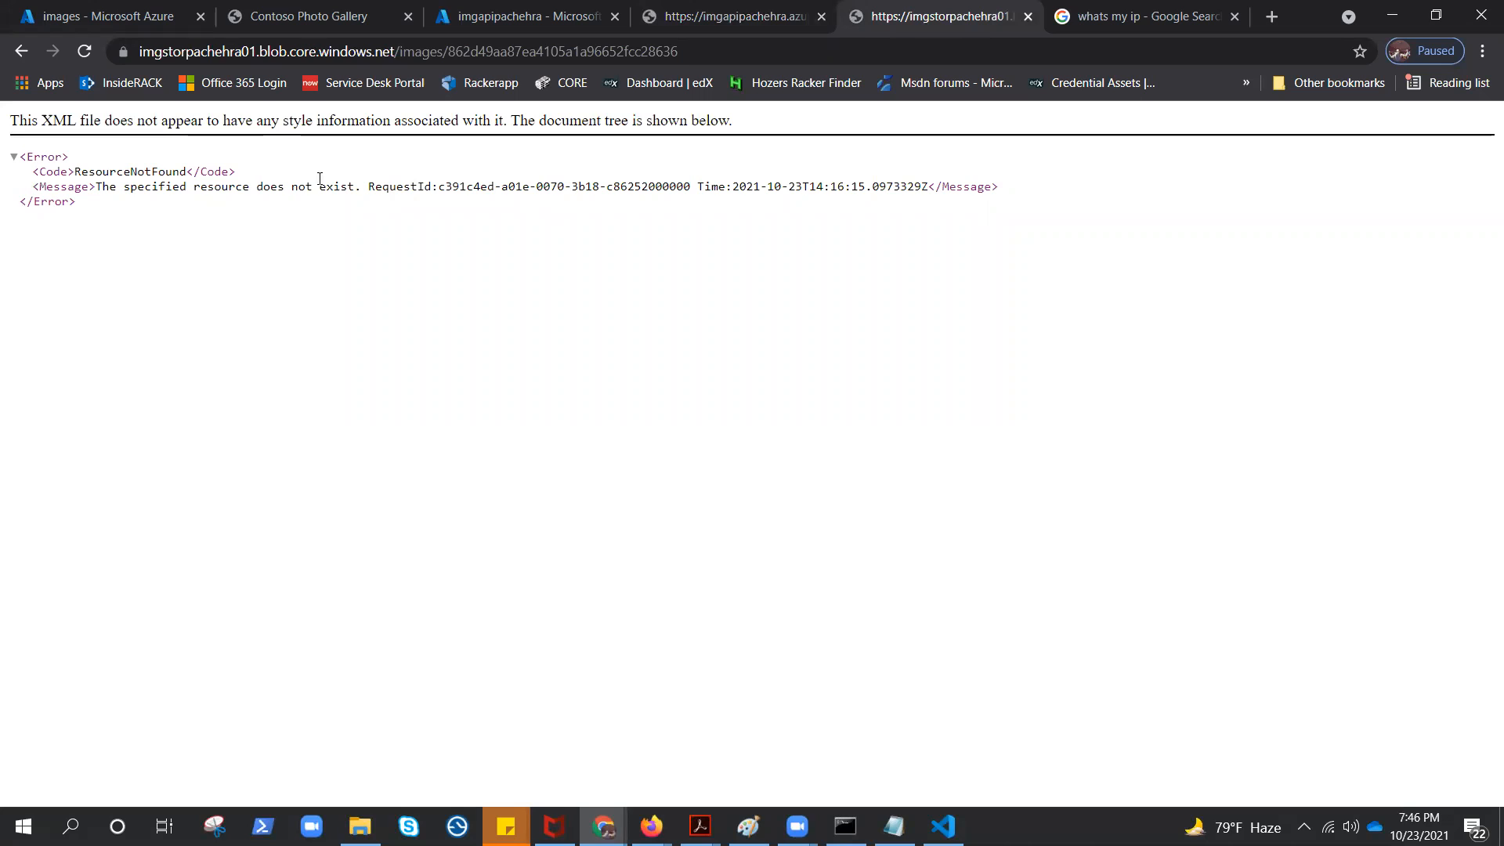
Copy the grilledcheese.jpg blob URL from the API app's site and load it to test access
{"action": "left_click", "coordinate": [657, 17]}
{"action": "left_click", "coordinate": [656, 126]}
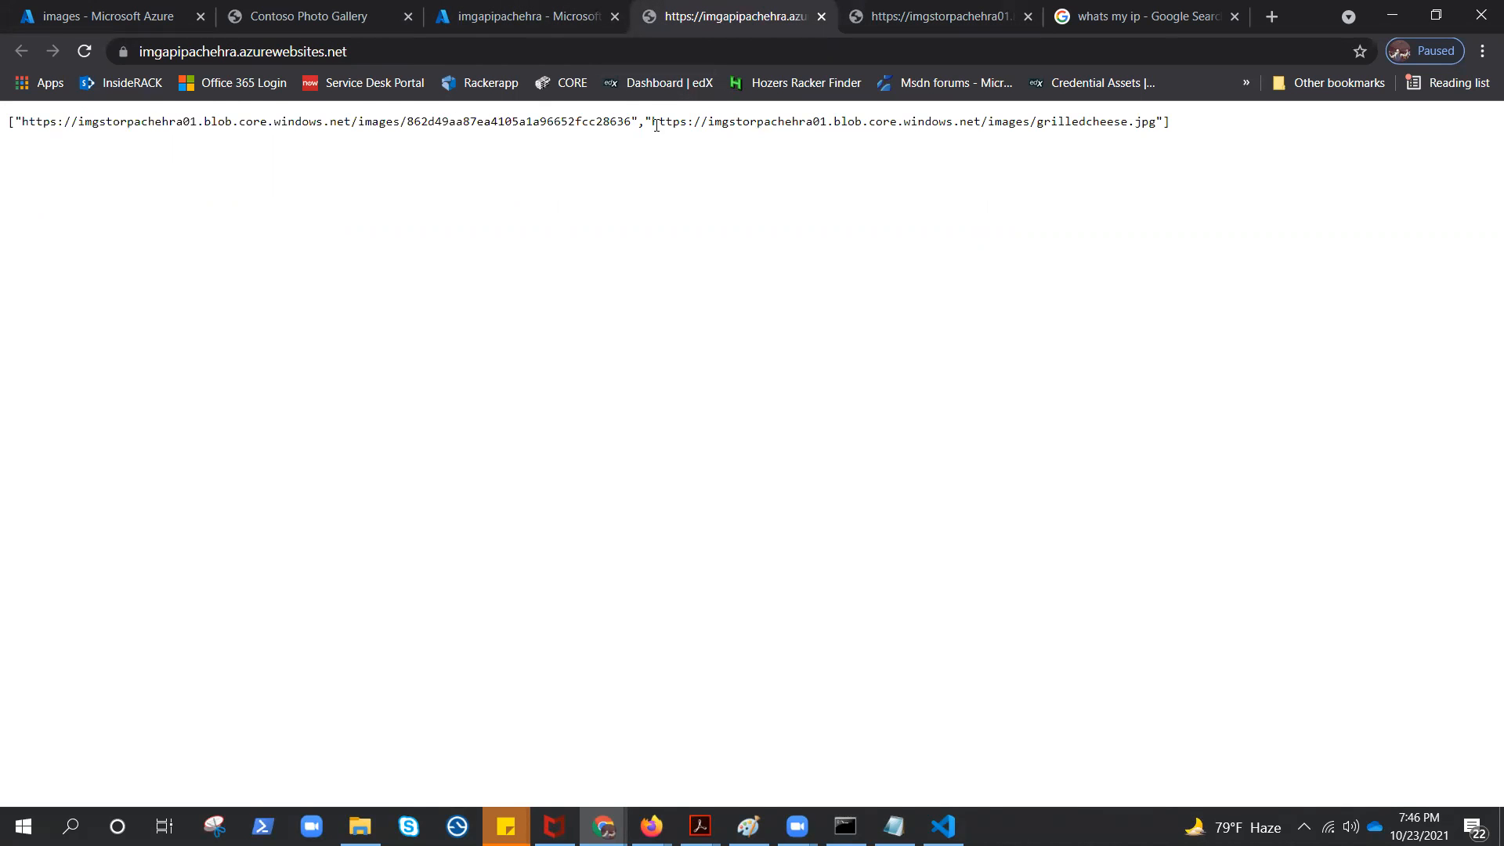
{"action": "left_click_drag", "start_coordinate": [656, 120], "coordinate": [1156, 124]}
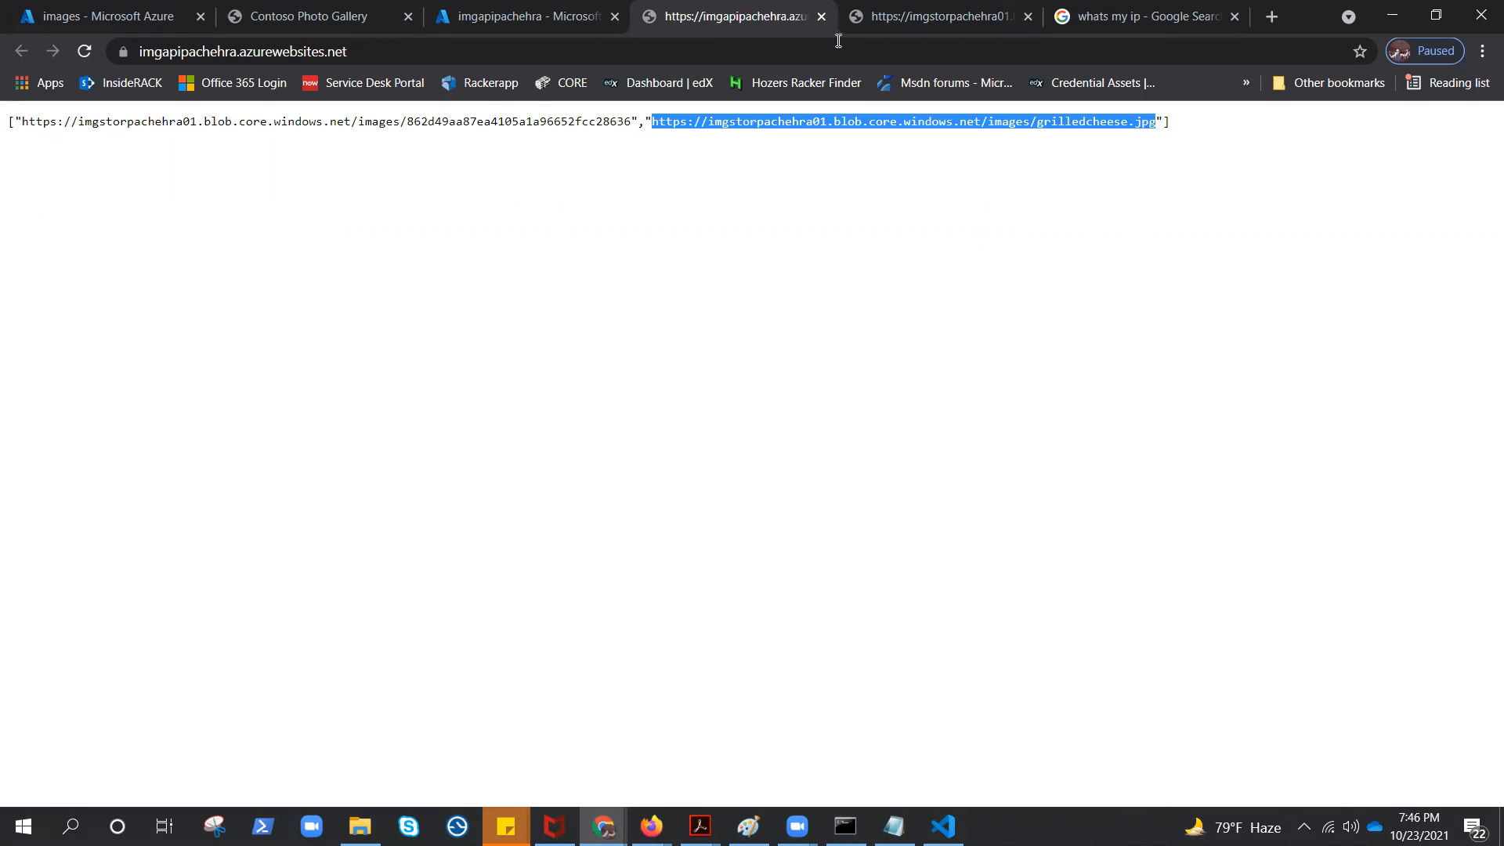
{"action": "left_click", "coordinate": [992, 17]}
{"action": "left_click", "coordinate": [916, 47]}
{"action": "key", "text": "ctrl+v"}
{"action": "key", "text": "Return"}
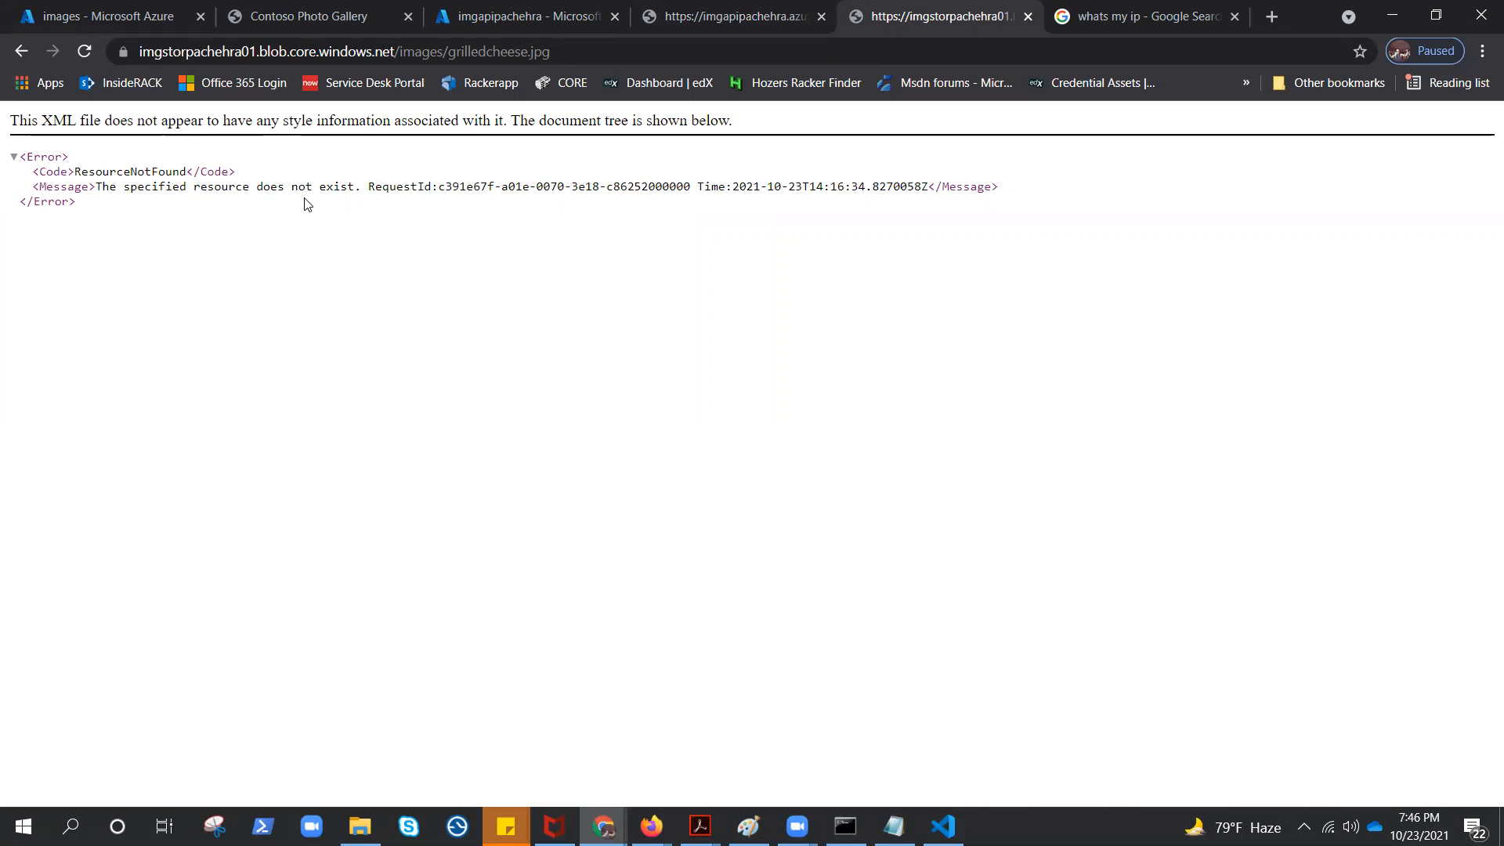
Copy the URL from the grilledcheese.jpg blob's properties in the images container and load it in the browser
{"action": "left_click", "coordinate": [117, 16]}
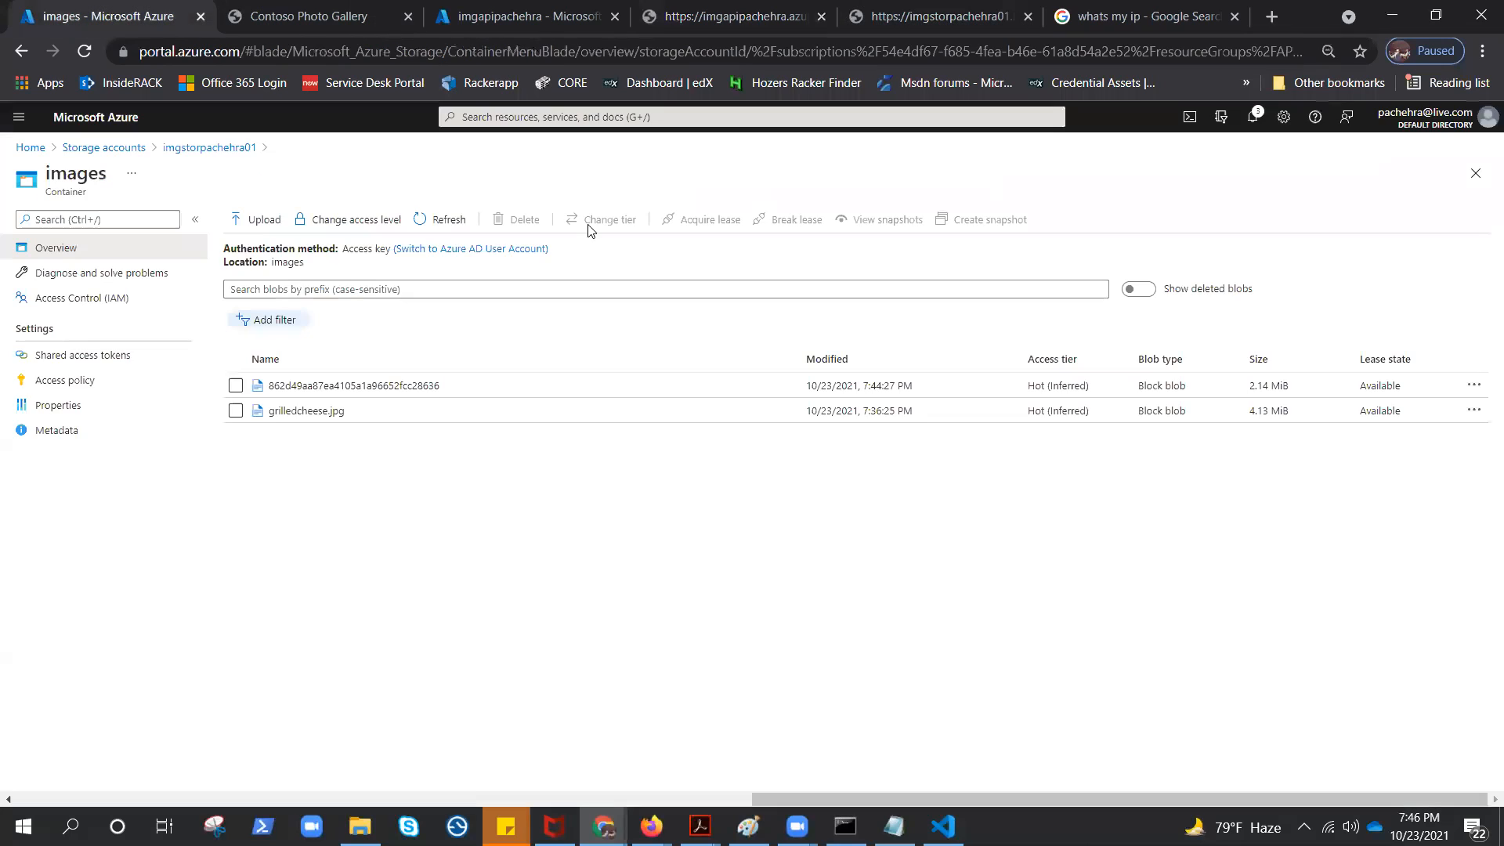
{"action": "left_click", "coordinate": [459, 229]}
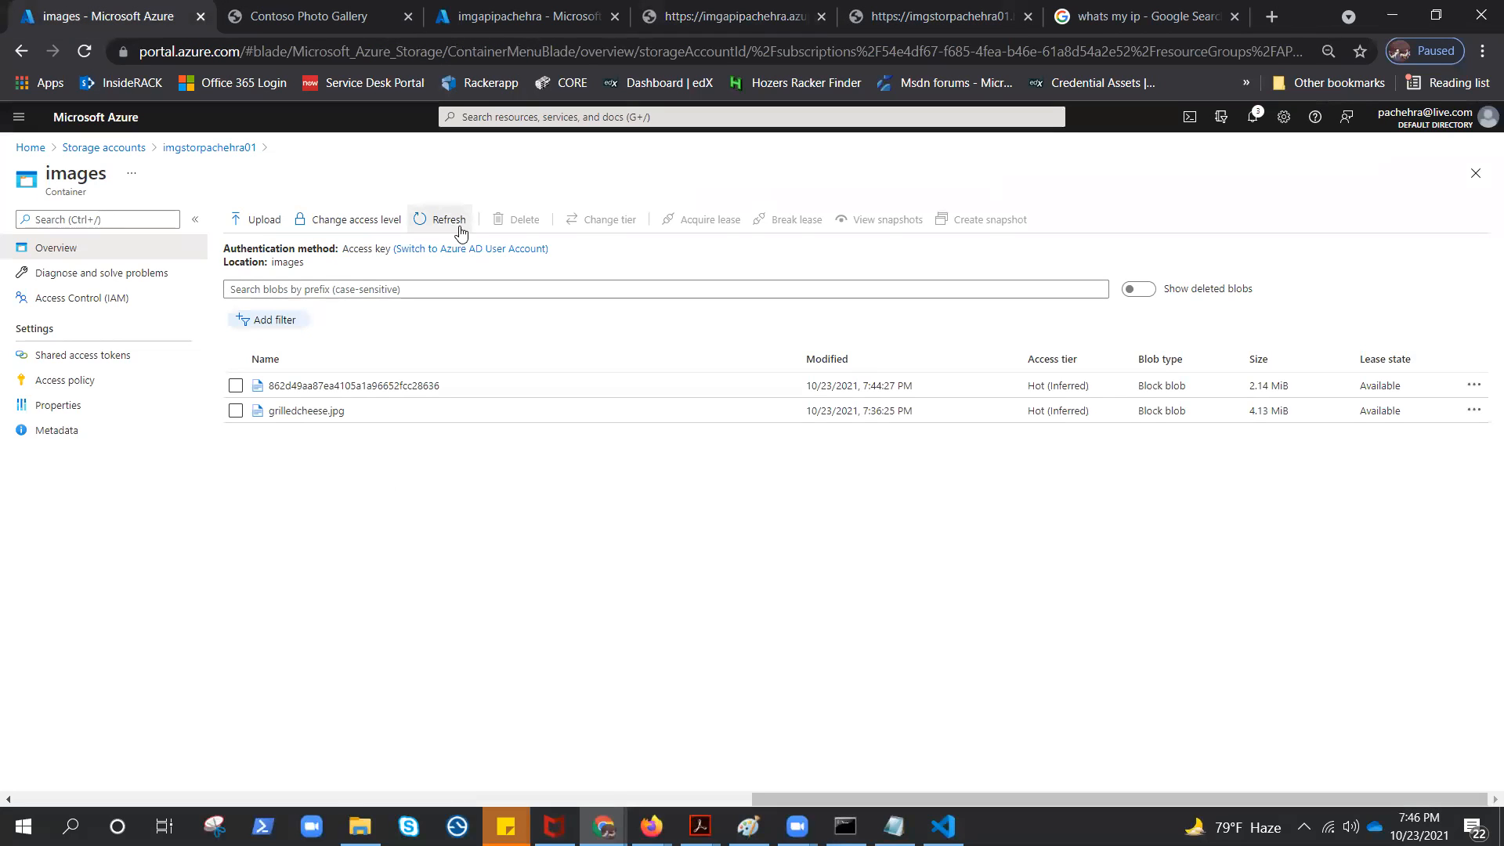
{"action": "left_click", "coordinate": [307, 411]}
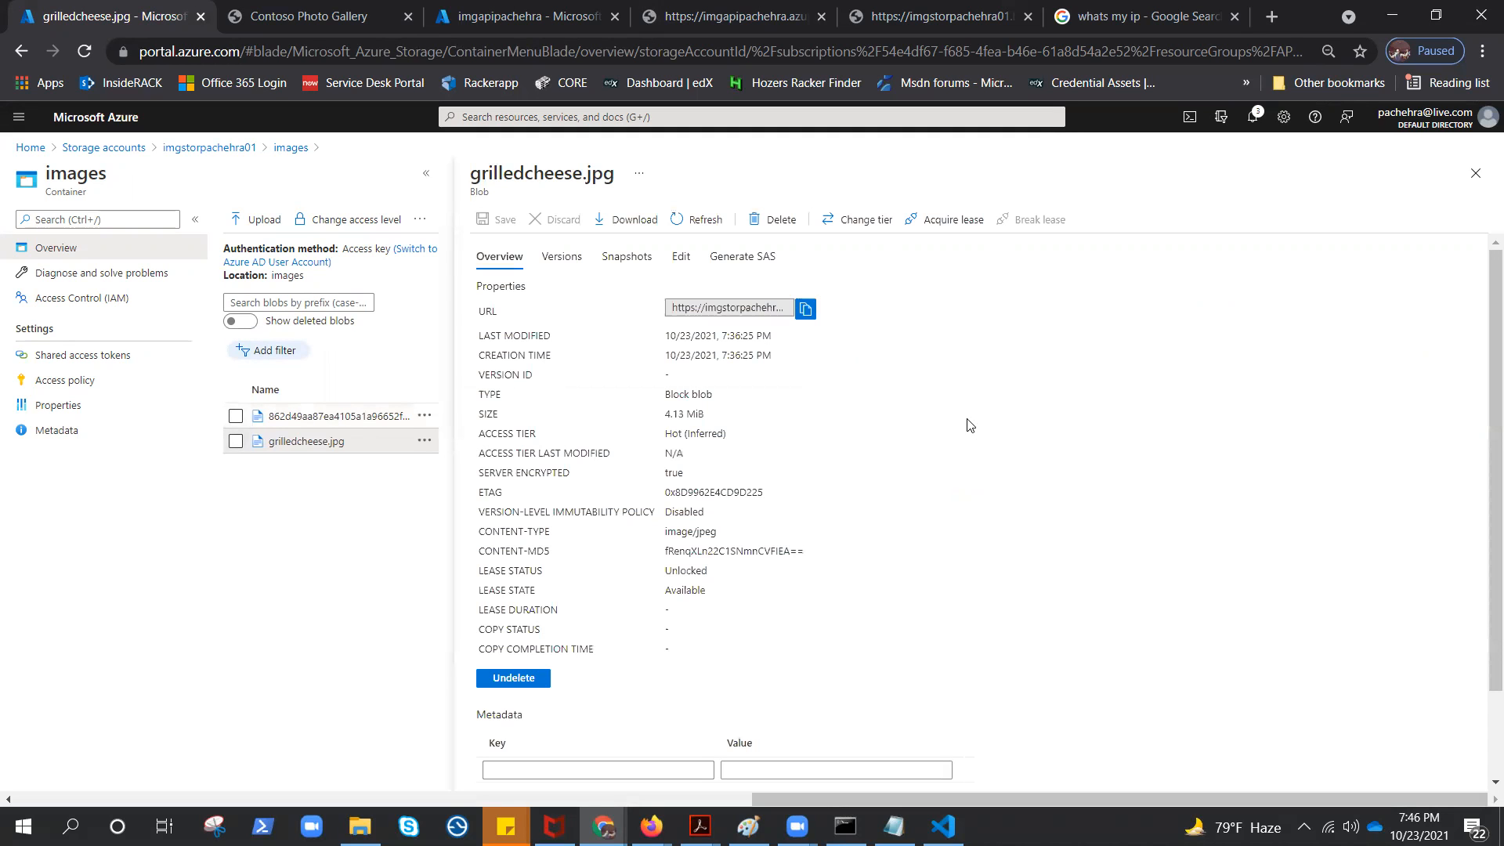
{"action": "left_click", "coordinate": [805, 309]}
{"action": "left_click", "coordinate": [910, 23]}
{"action": "left_click", "coordinate": [880, 58]}
{"action": "key", "text": "ctrl+v"}
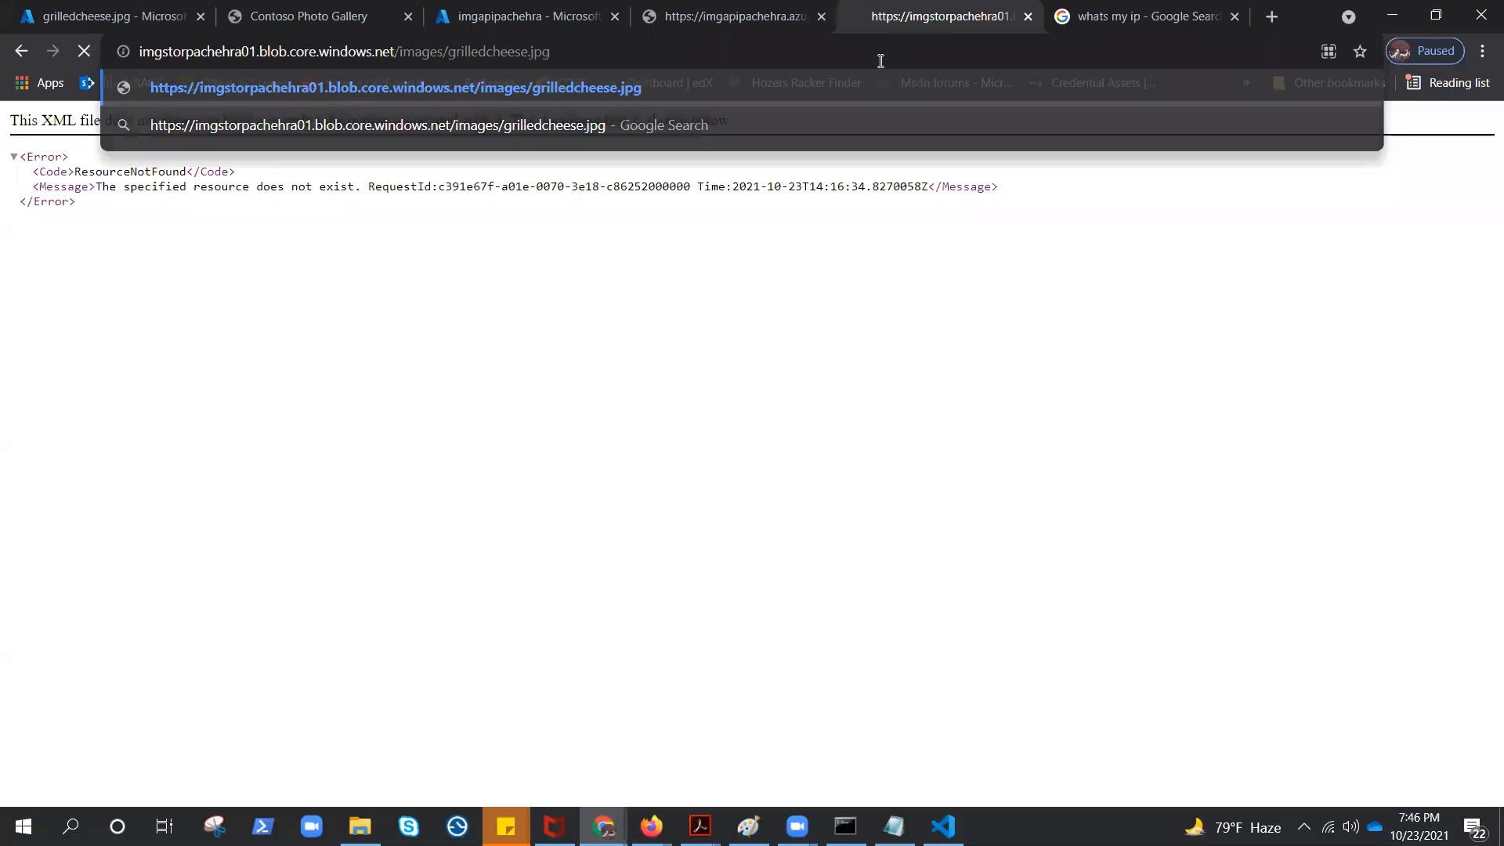
{"action": "key", "text": "Return"}
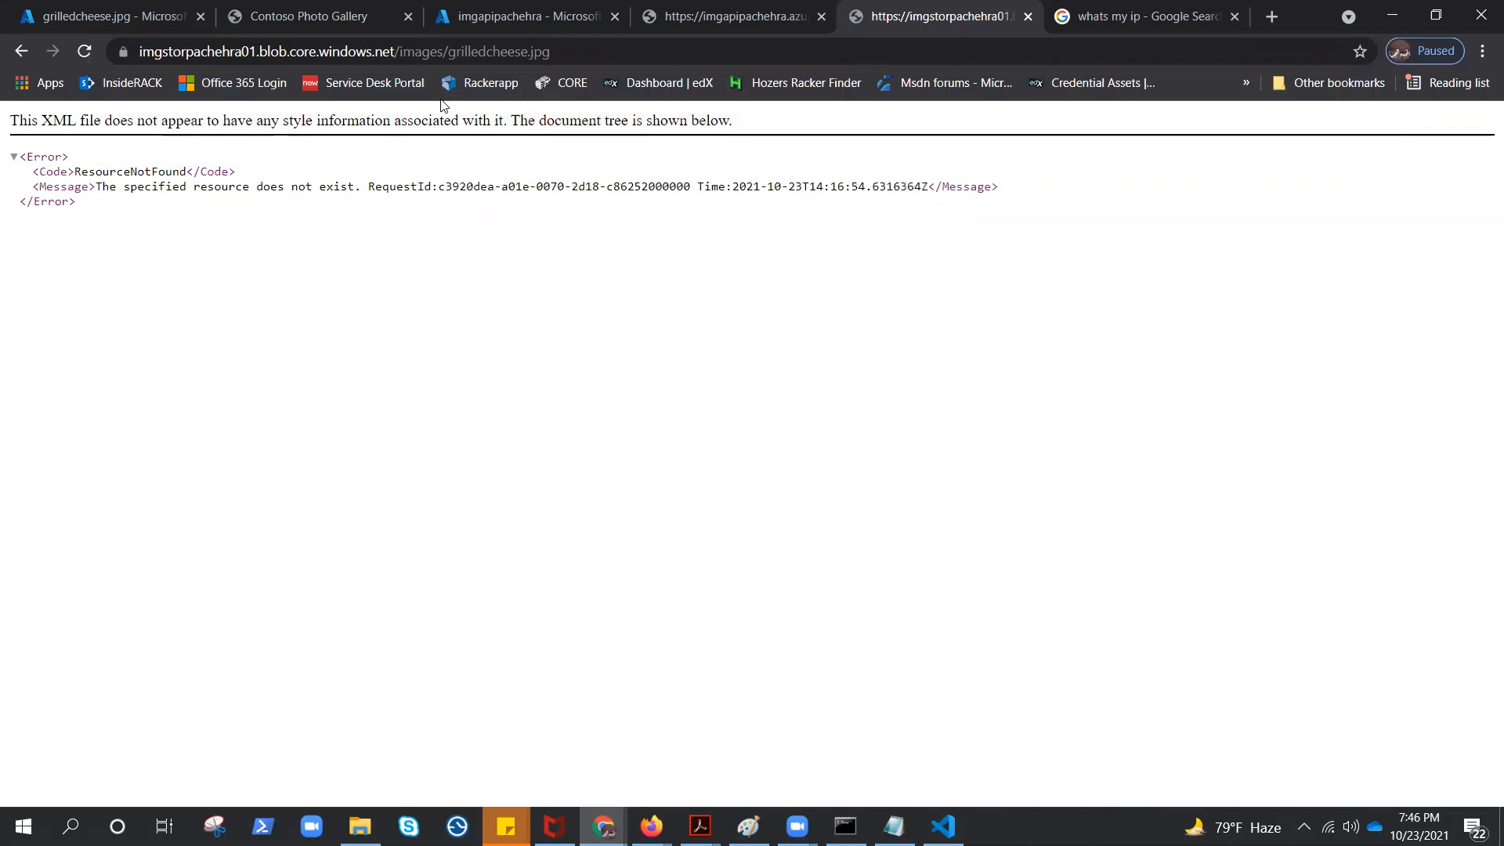
Set the images container's public access level to Blob (anonymous read access for blobs only)
{"action": "left_click", "coordinate": [109, 19]}
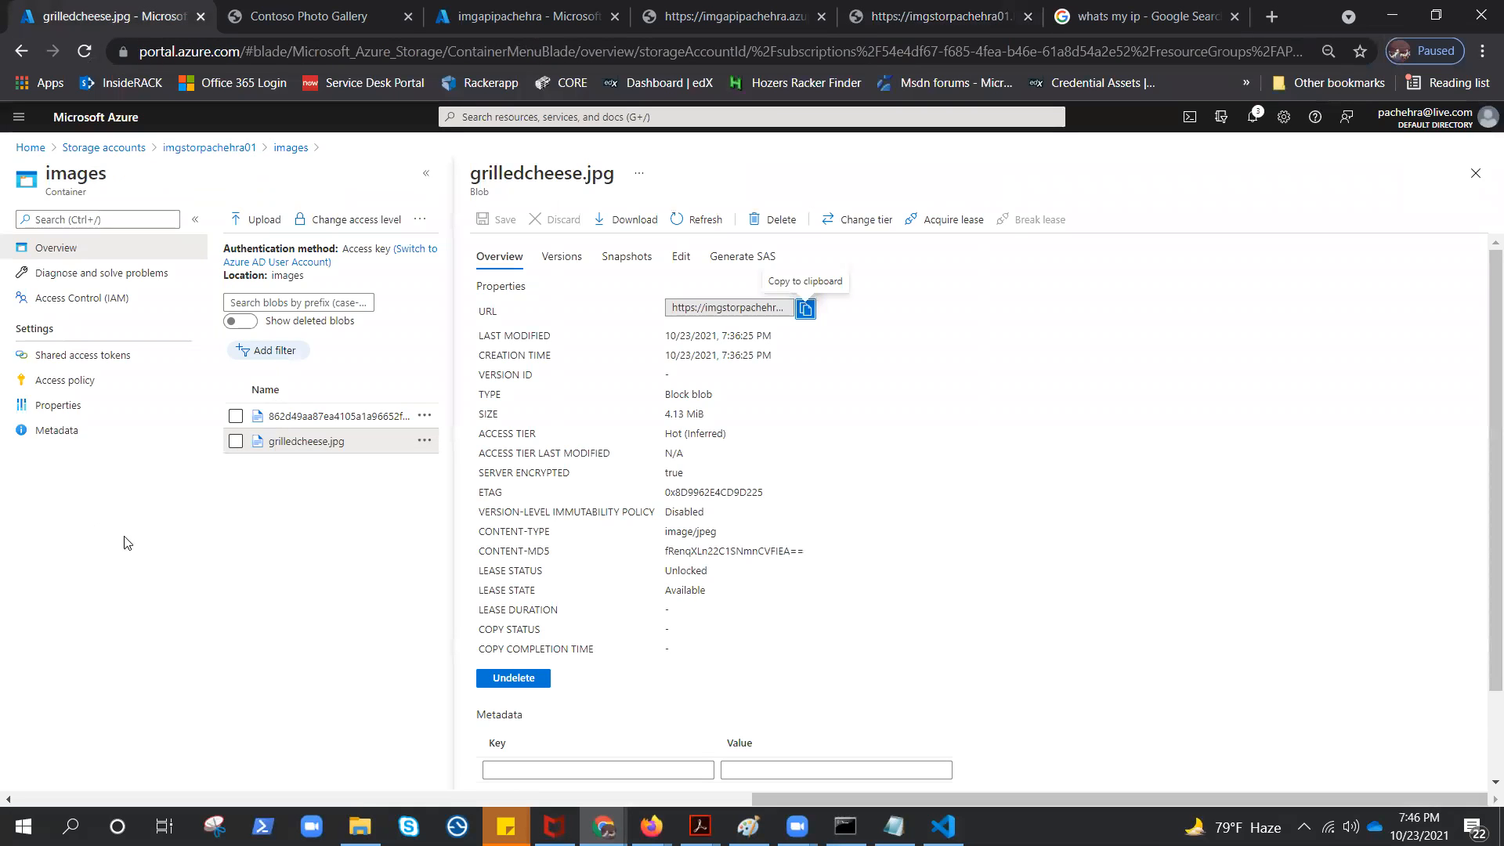
{"action": "left_click", "coordinate": [1475, 173]}
{"action": "left_click", "coordinate": [1475, 173]}
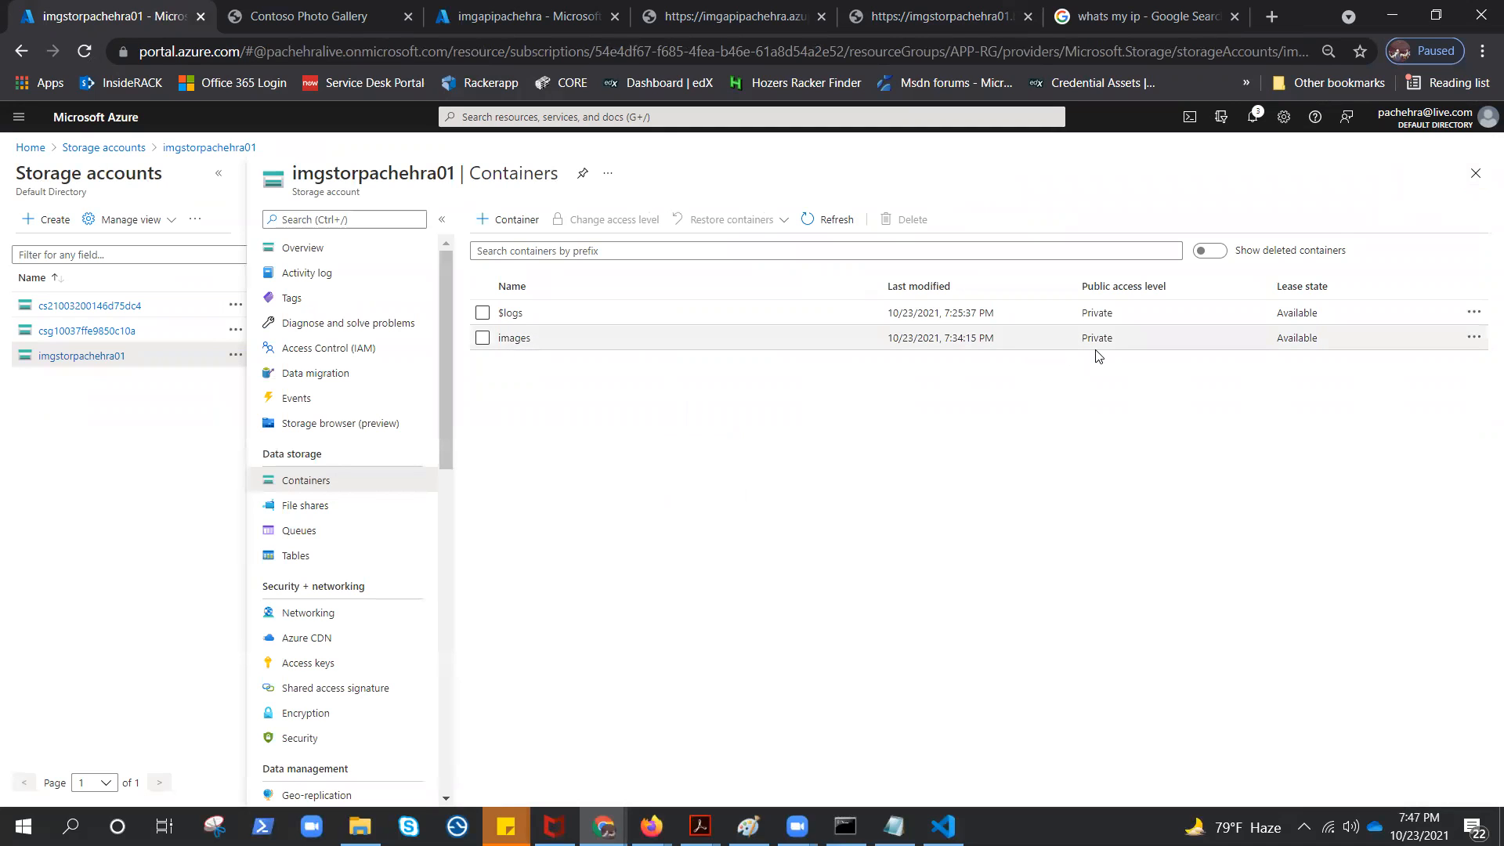
{"action": "left_click", "coordinate": [482, 338]}
{"action": "left_click", "coordinate": [615, 221]}
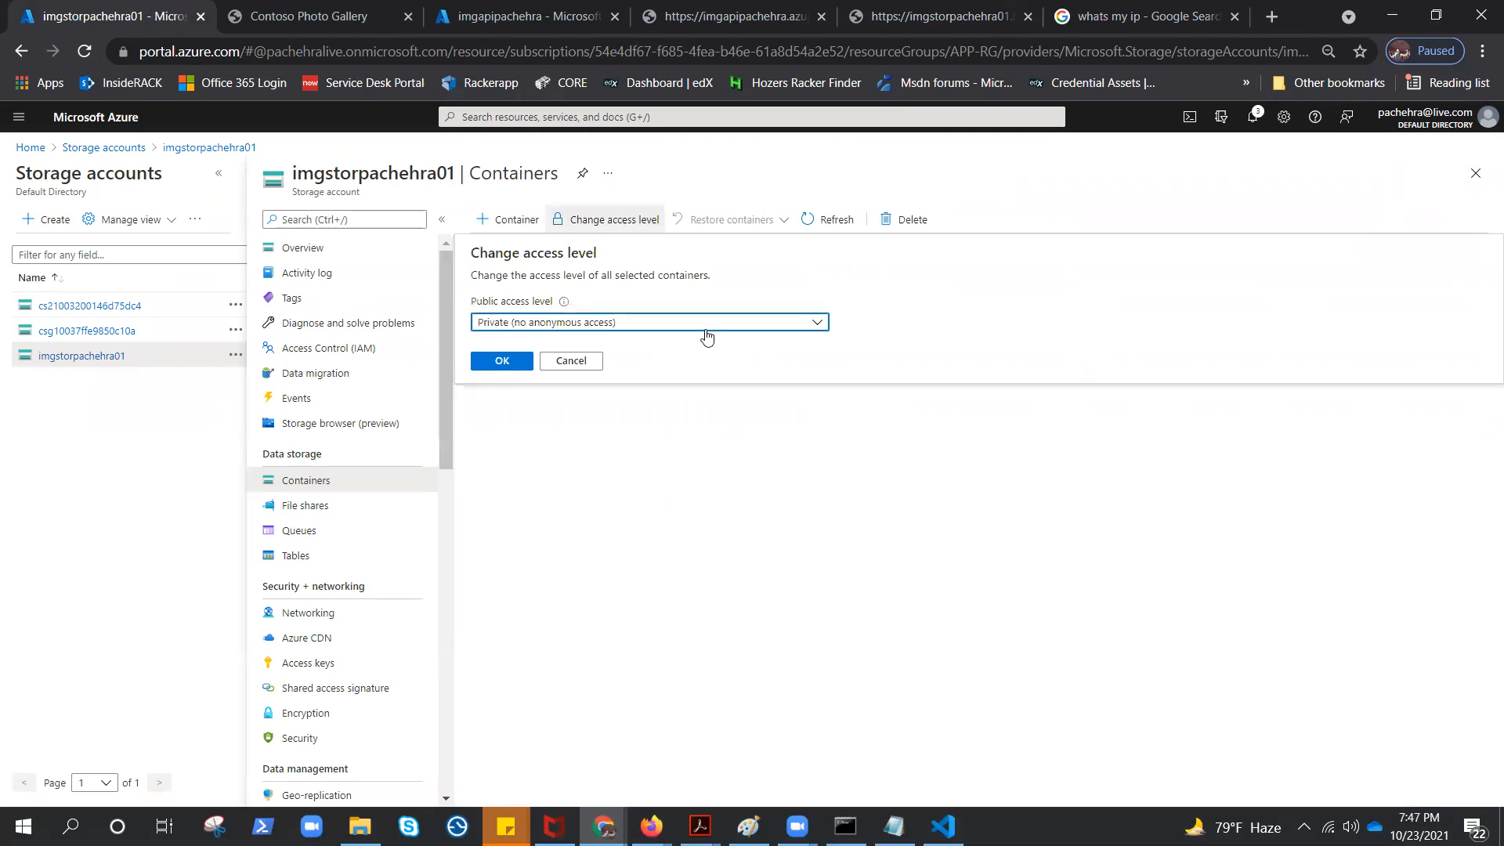
{"action": "left_click", "coordinate": [705, 329]}
{"action": "left_click", "coordinate": [558, 370]}
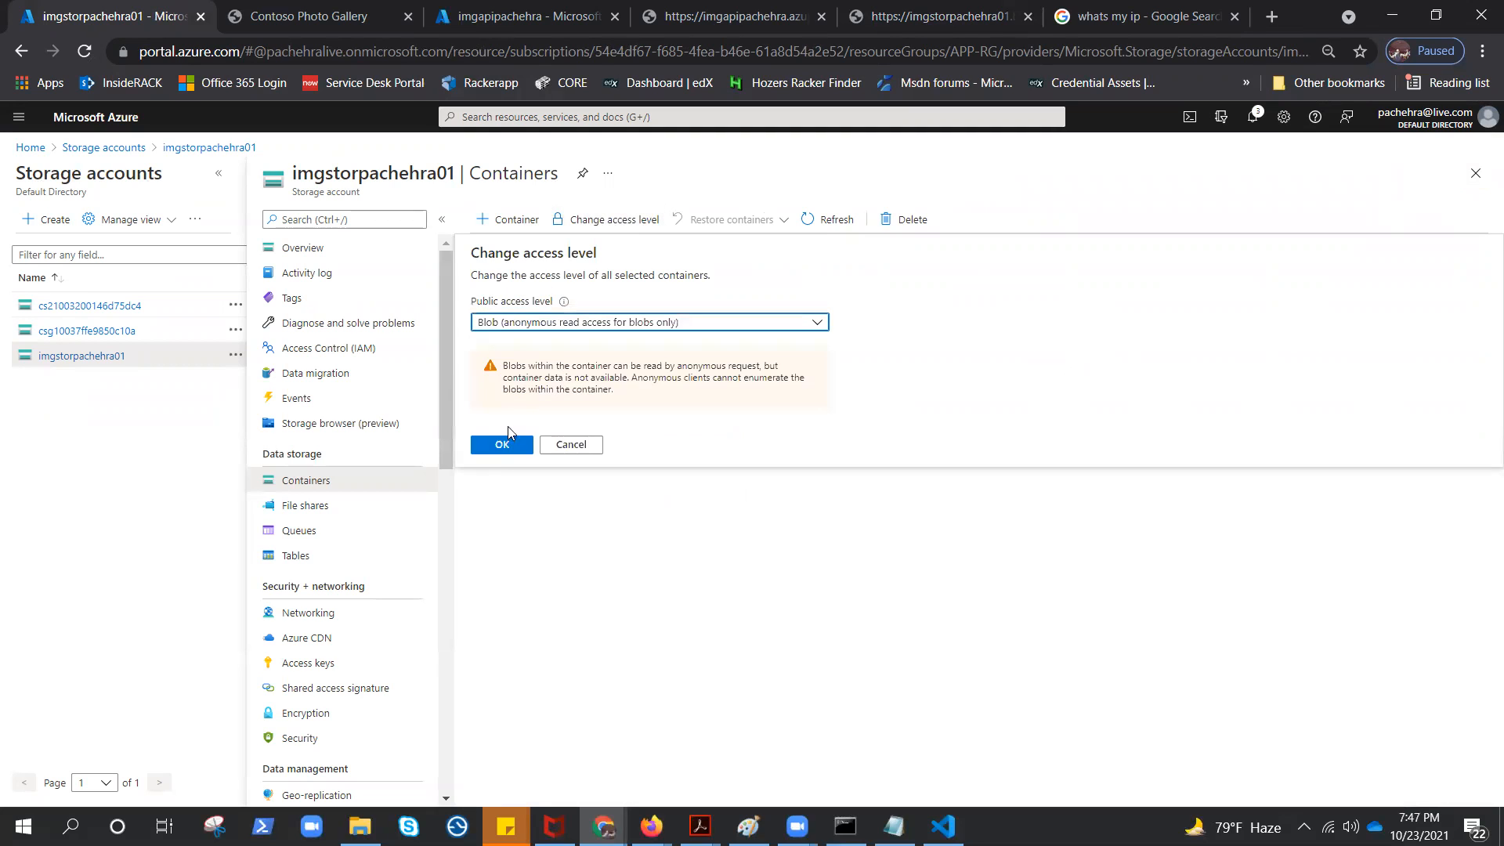
{"action": "left_click", "coordinate": [496, 449]}
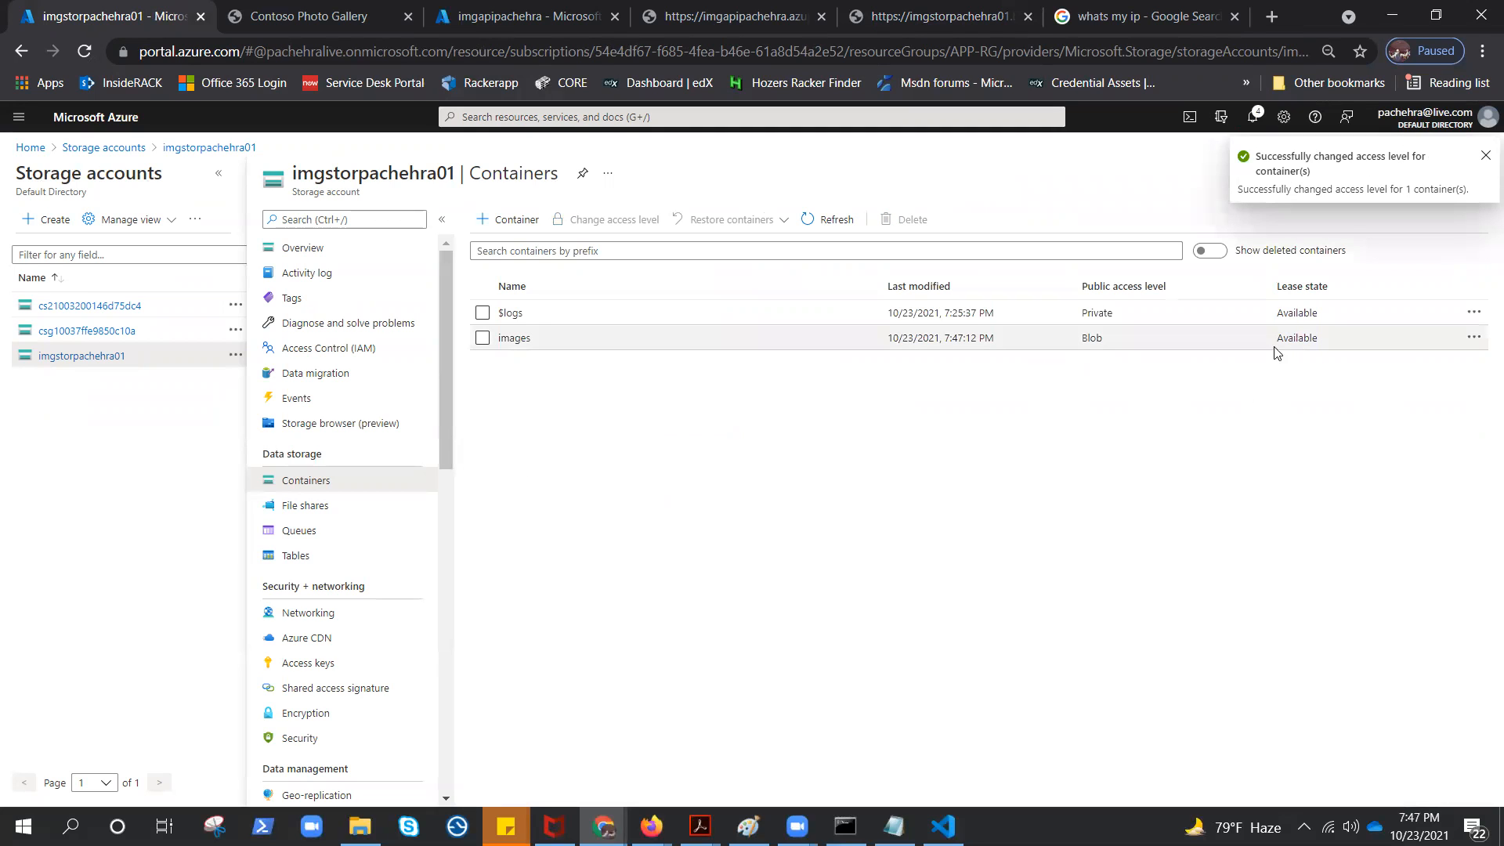
Reload the Contoso Photo Gallery to check whether its images display
{"action": "left_click", "coordinate": [293, 19]}
{"action": "left_click", "coordinate": [85, 51]}
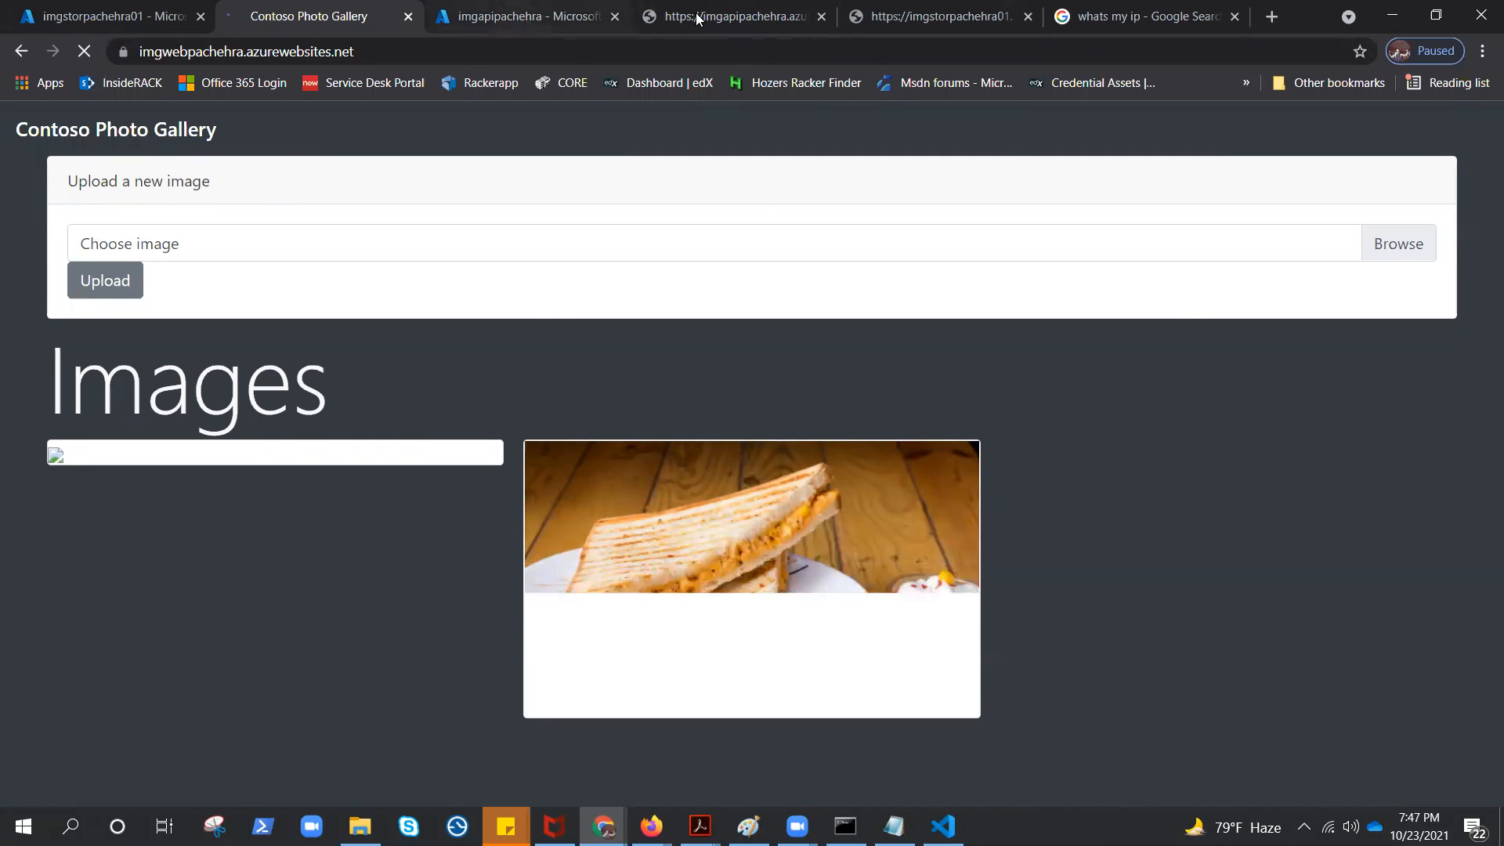
Reload the grilledcheese.jpg blob URL to test anonymous access to the image
{"action": "left_click", "coordinate": [514, 17]}
{"action": "left_click", "coordinate": [697, 17]}
{"action": "left_click", "coordinate": [940, 17]}
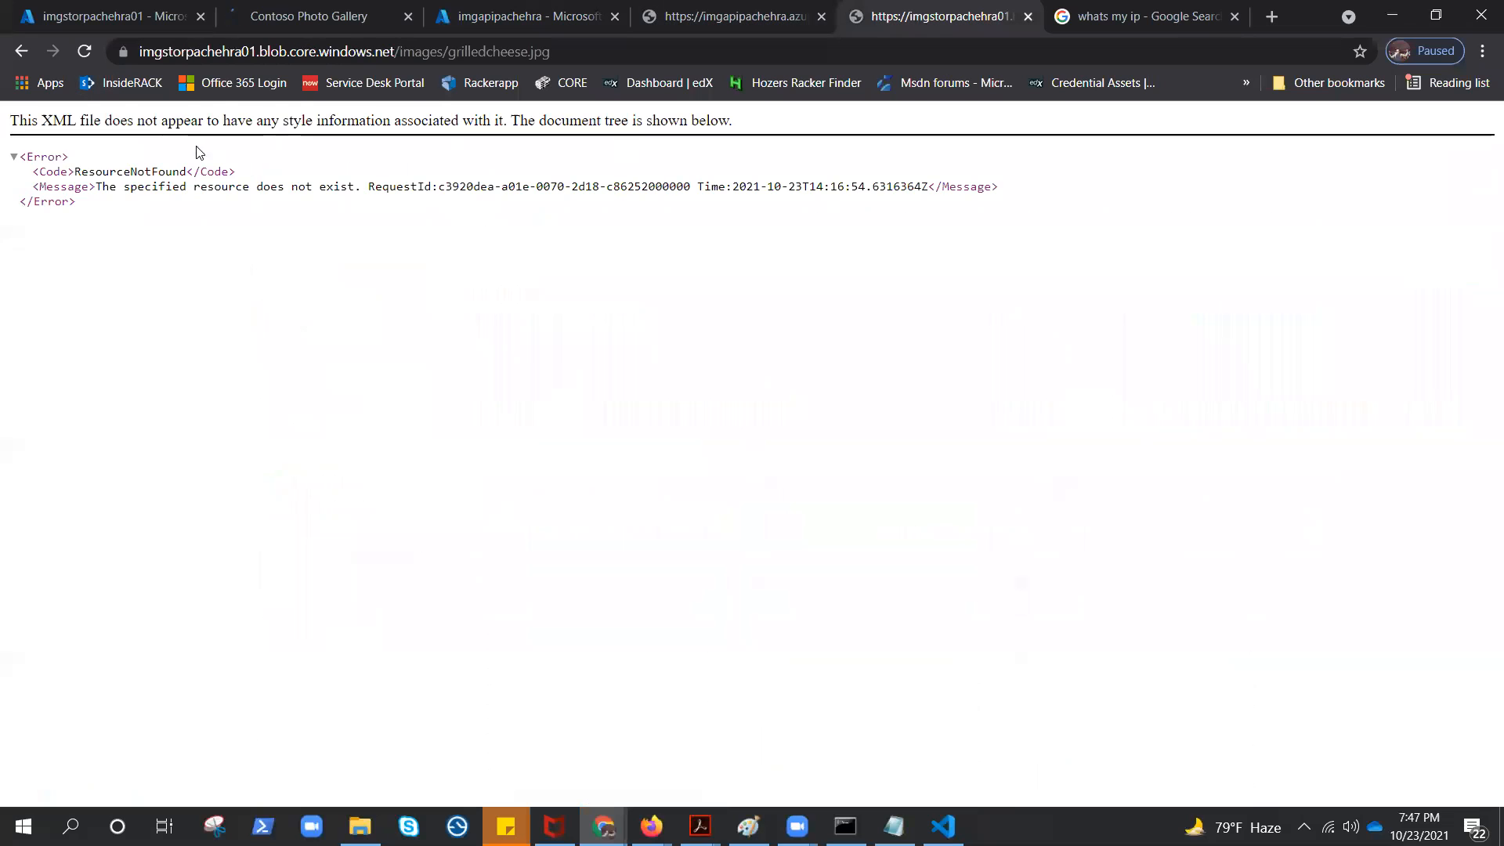
{"action": "left_click", "coordinate": [84, 52]}
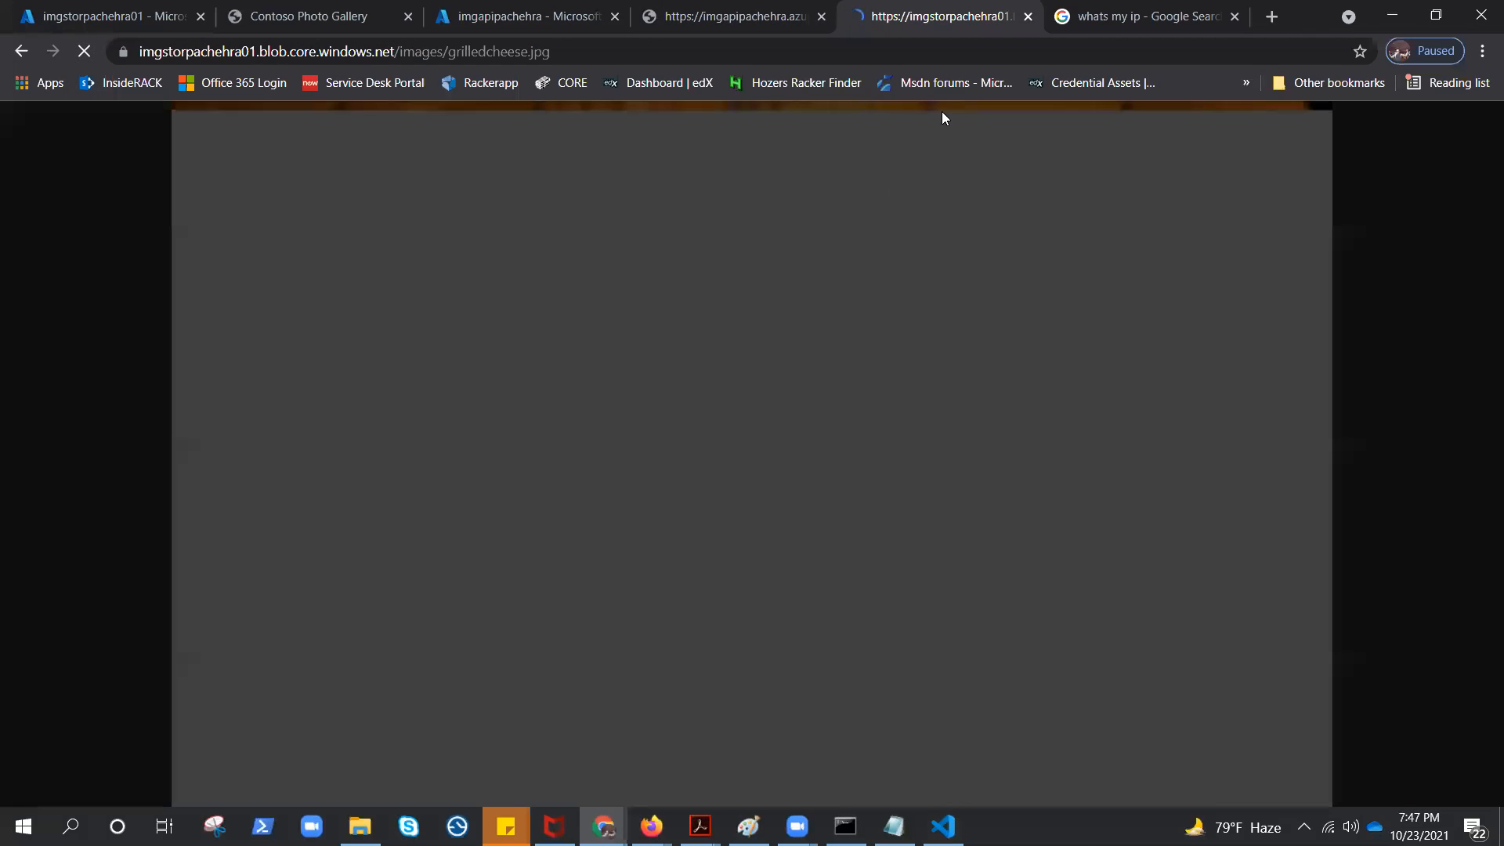
Close the blob image and API test pages, and reload the Contoso Photo Gallery to check both images
{"action": "left_click", "coordinate": [1027, 17]}
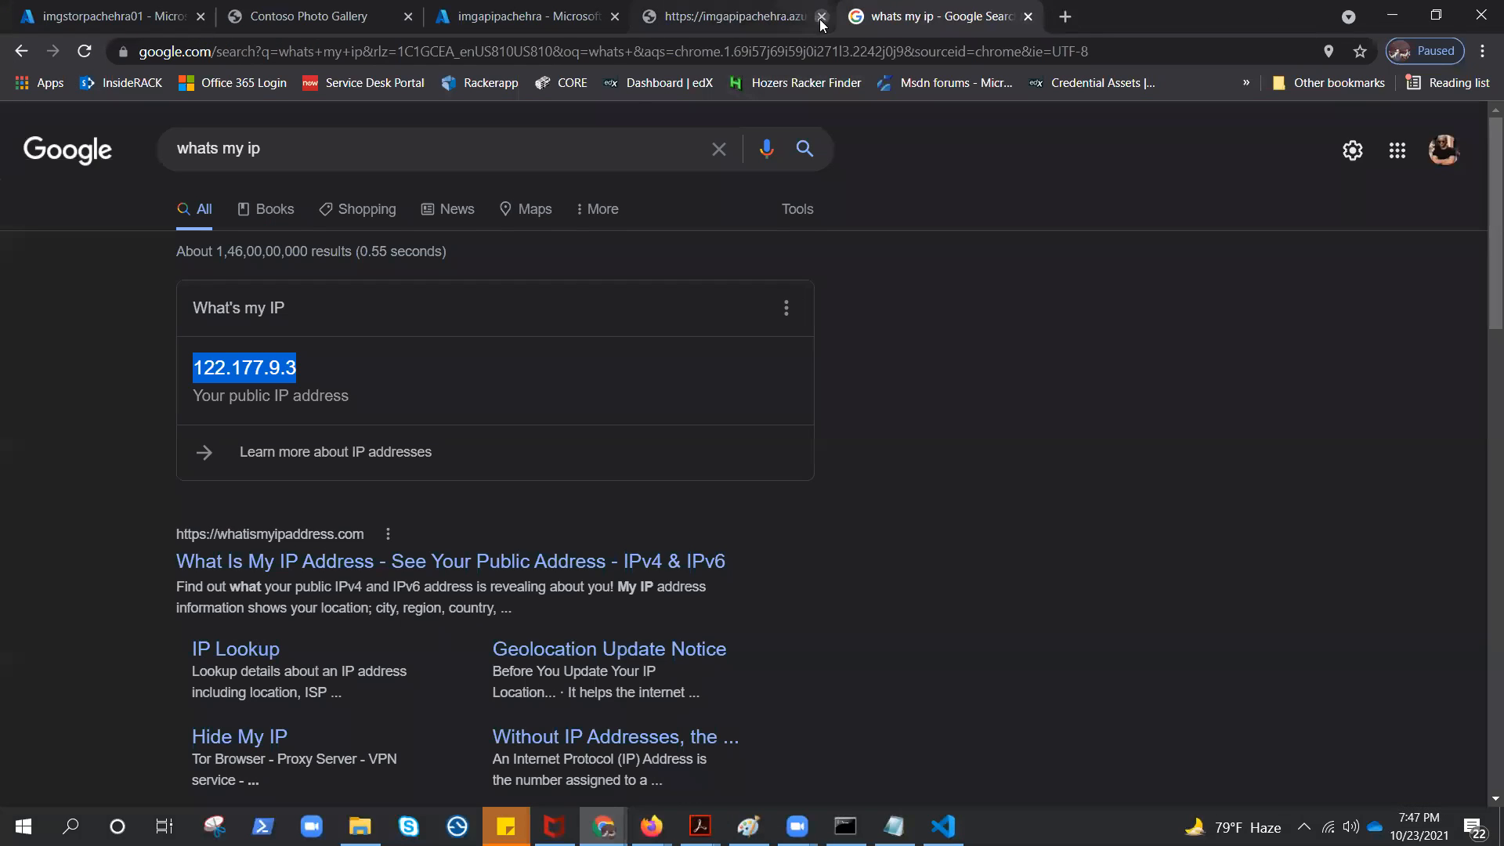
{"action": "left_click", "coordinate": [821, 22]}
{"action": "left_click", "coordinate": [288, 17]}
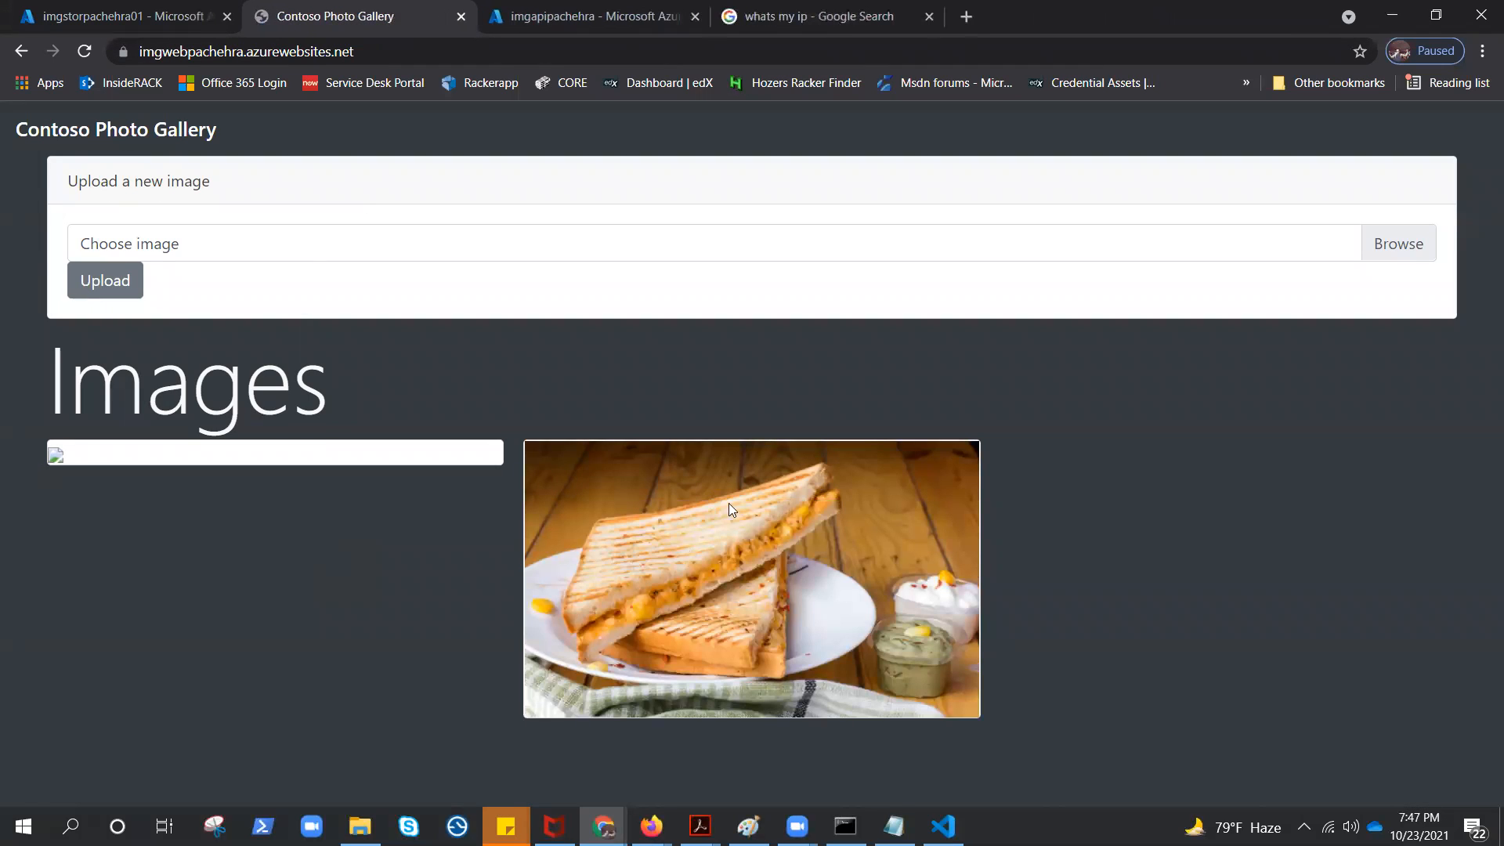
{"action": "left_click", "coordinate": [84, 50]}
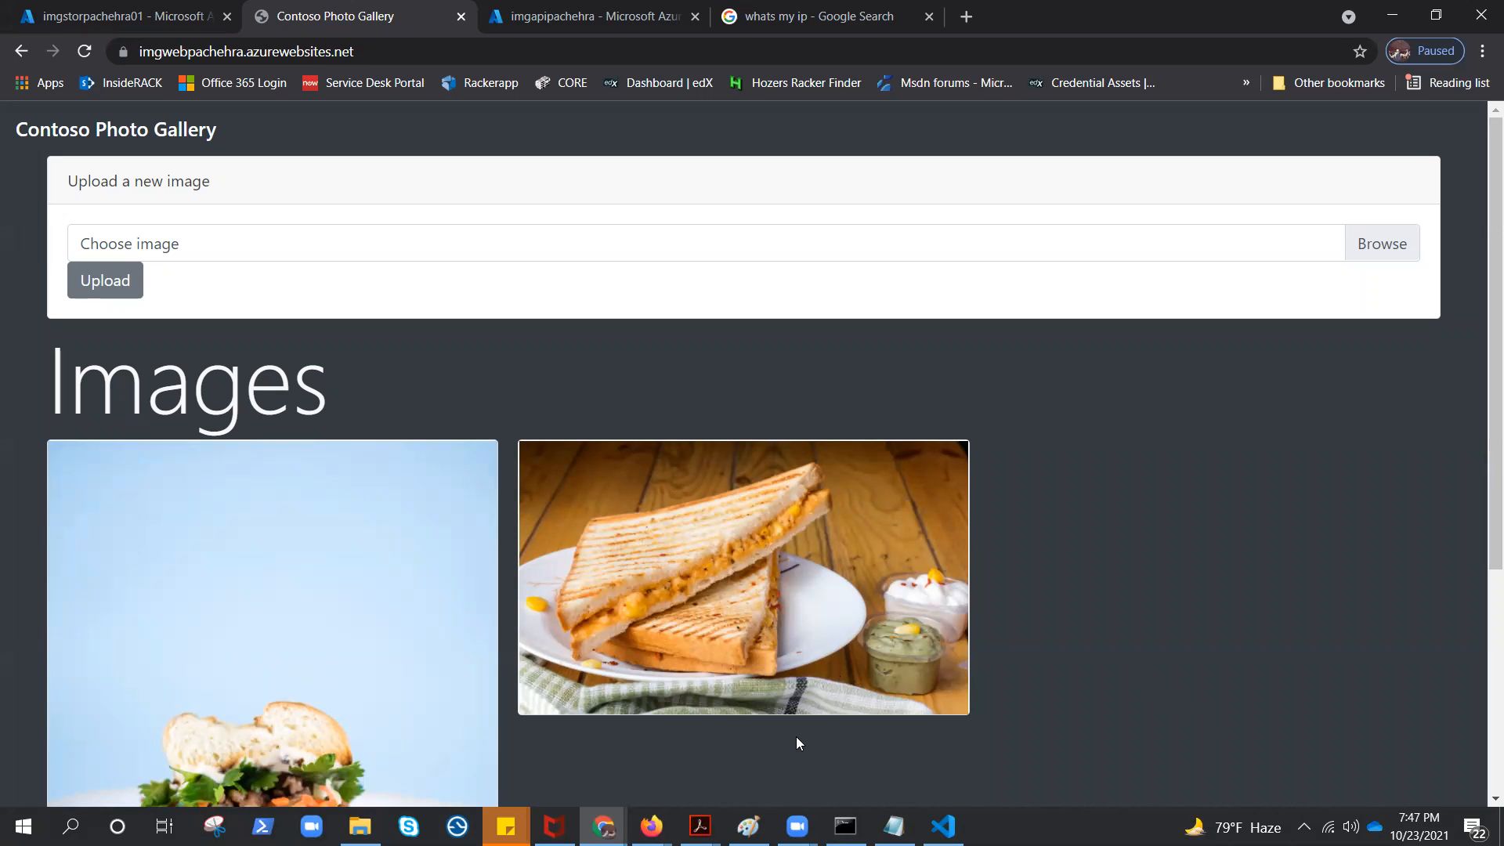
Switch to Paint to review the application architecture diagram and its task notes
{"action": "left_click", "coordinate": [748, 826]}
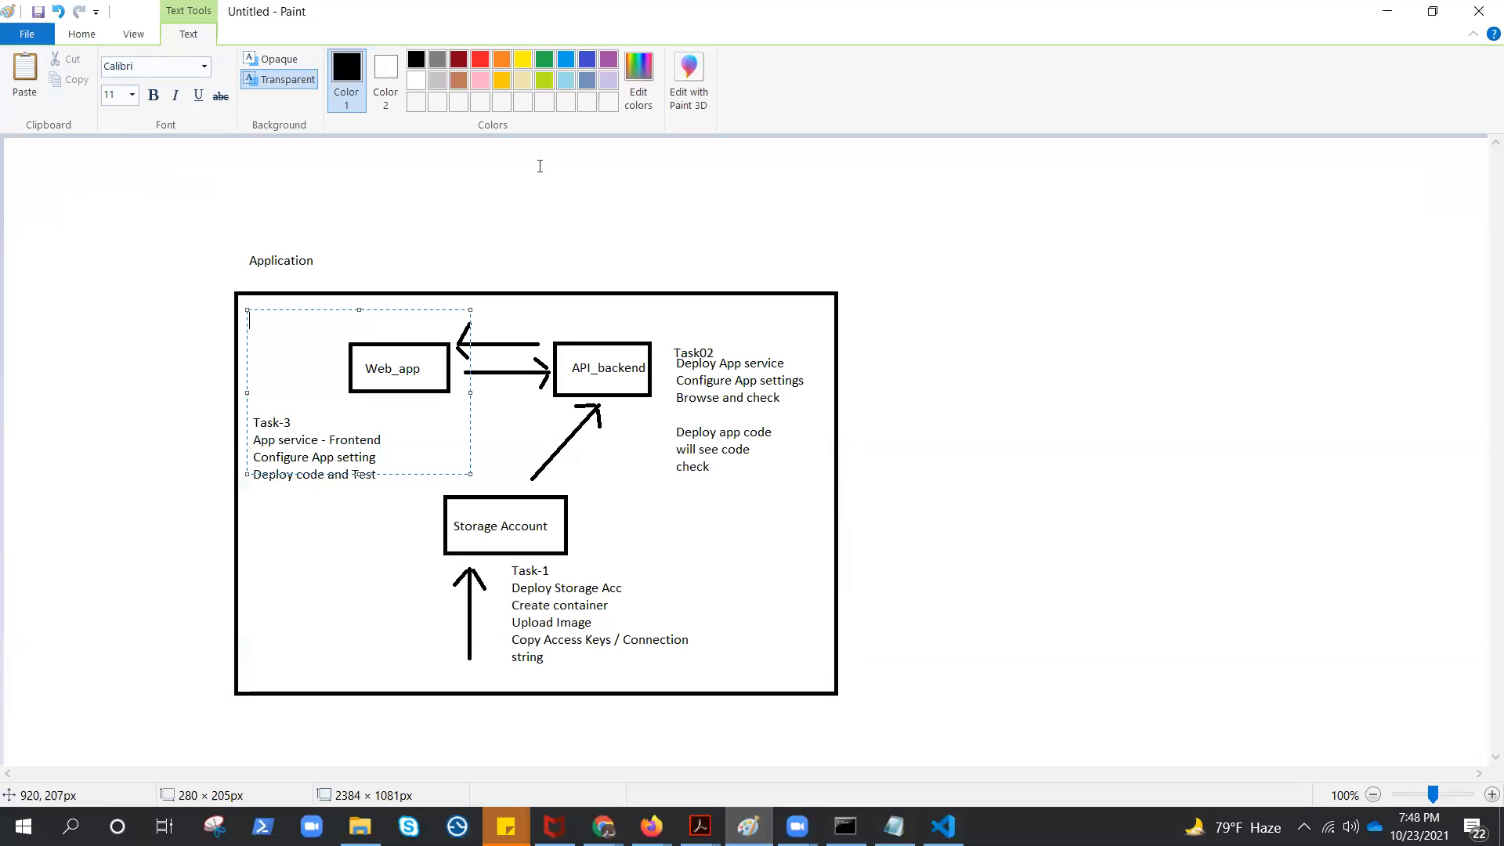